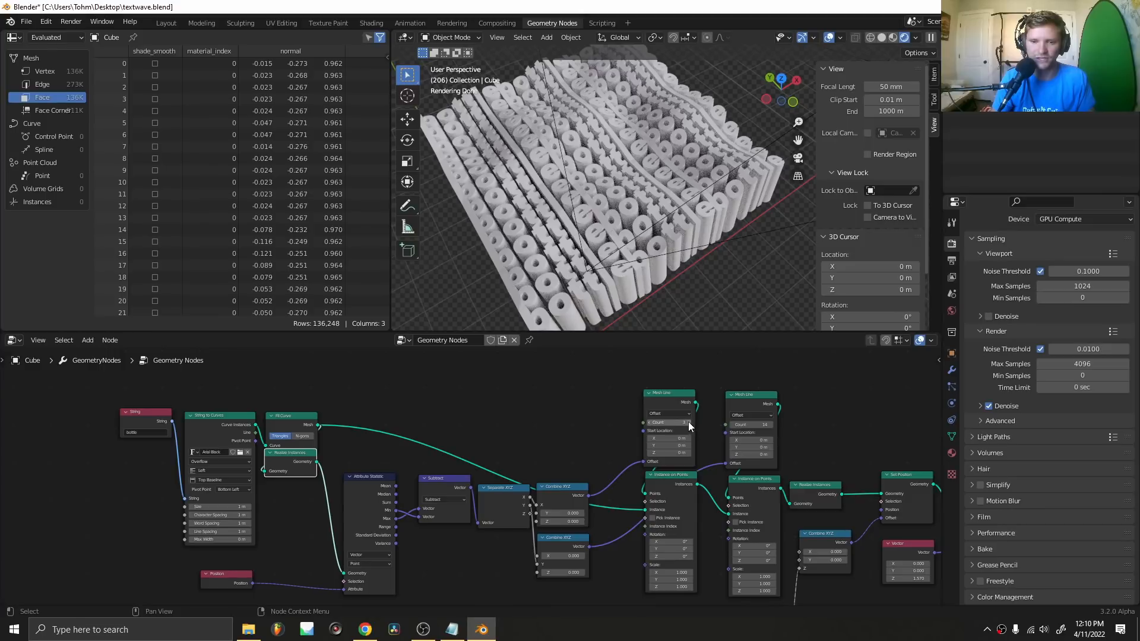
pyautogui.click(688, 422)
pyautogui.hotkey('ctrl', 'z')
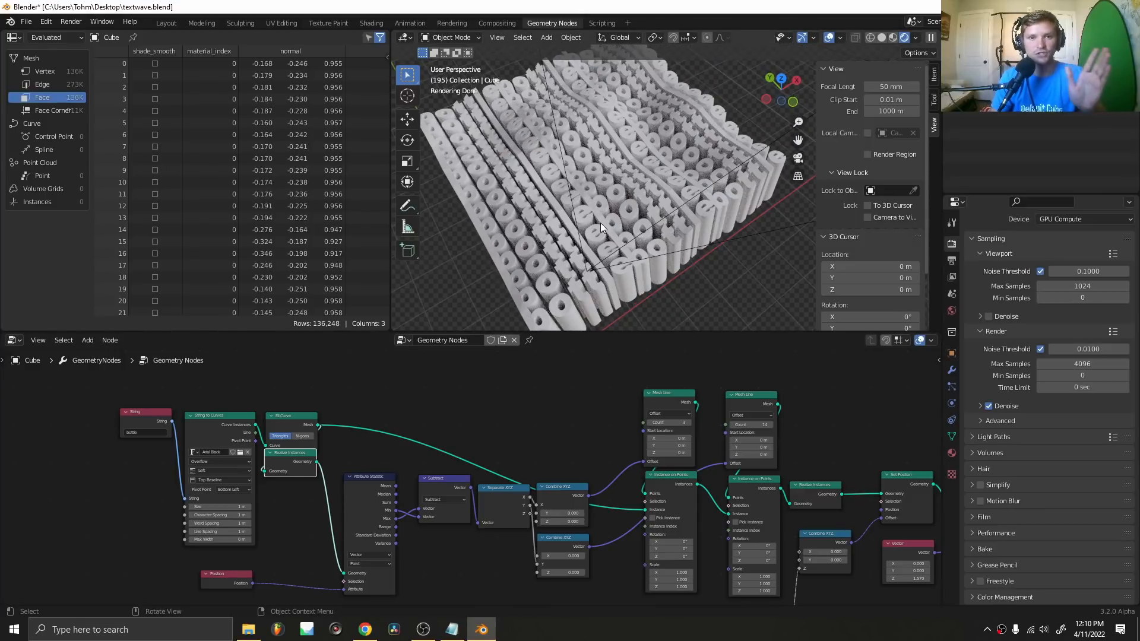
# Switch to Chrome and view the Lazy Monday 15 text animation posted on r/blender
pyautogui.click(365, 630)
pyautogui.click(214, 10)
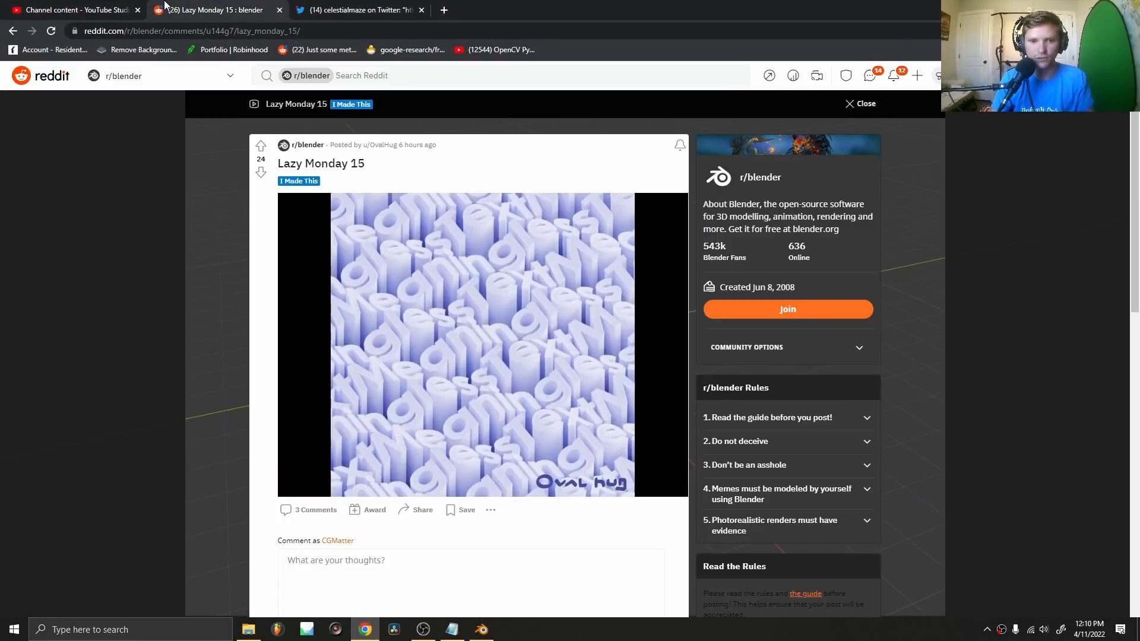
pyautogui.moveTo(509, 275)
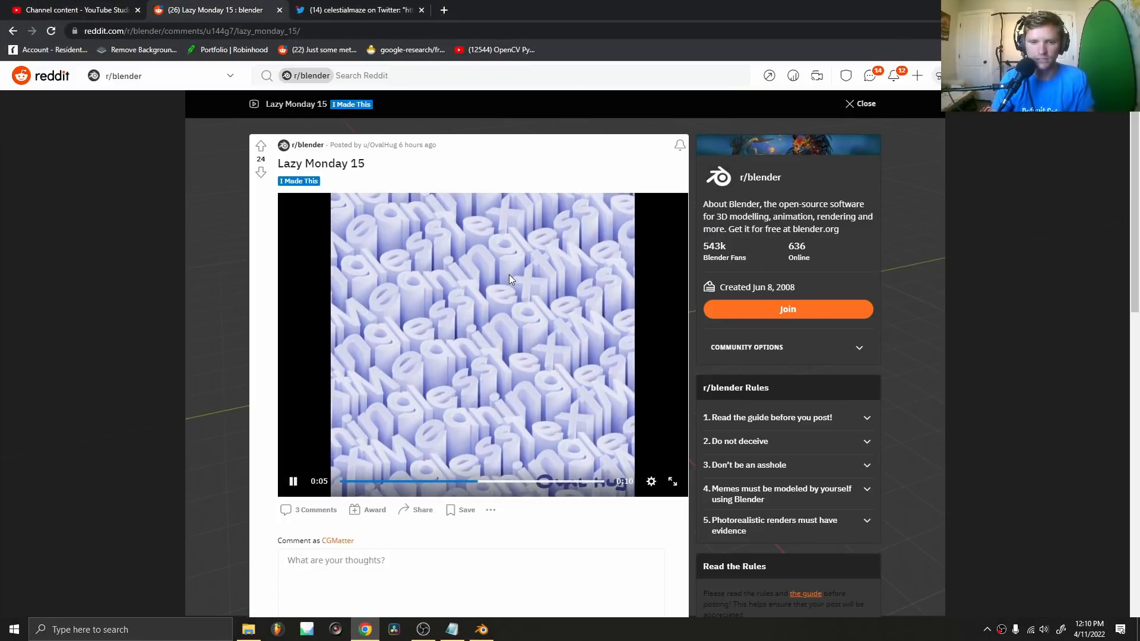
pyautogui.scroll(-7, 509, 280)
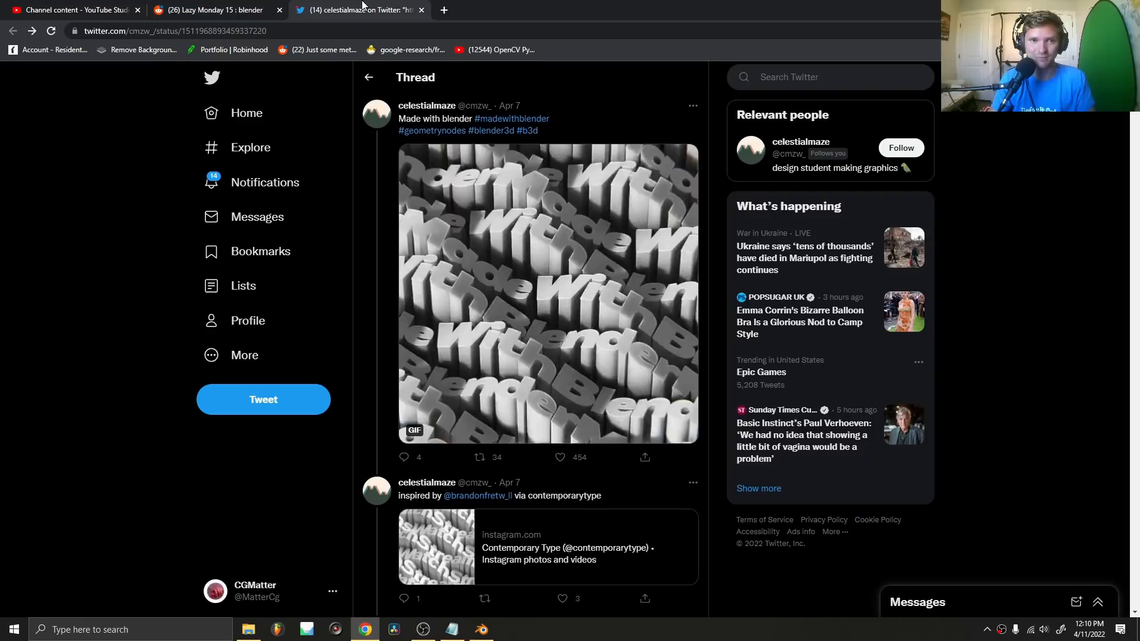
# Examine the Made with blender text-wave thread on Twitter, including the enlarged screenshot of its geometry node setup
pyautogui.click(336, 8)
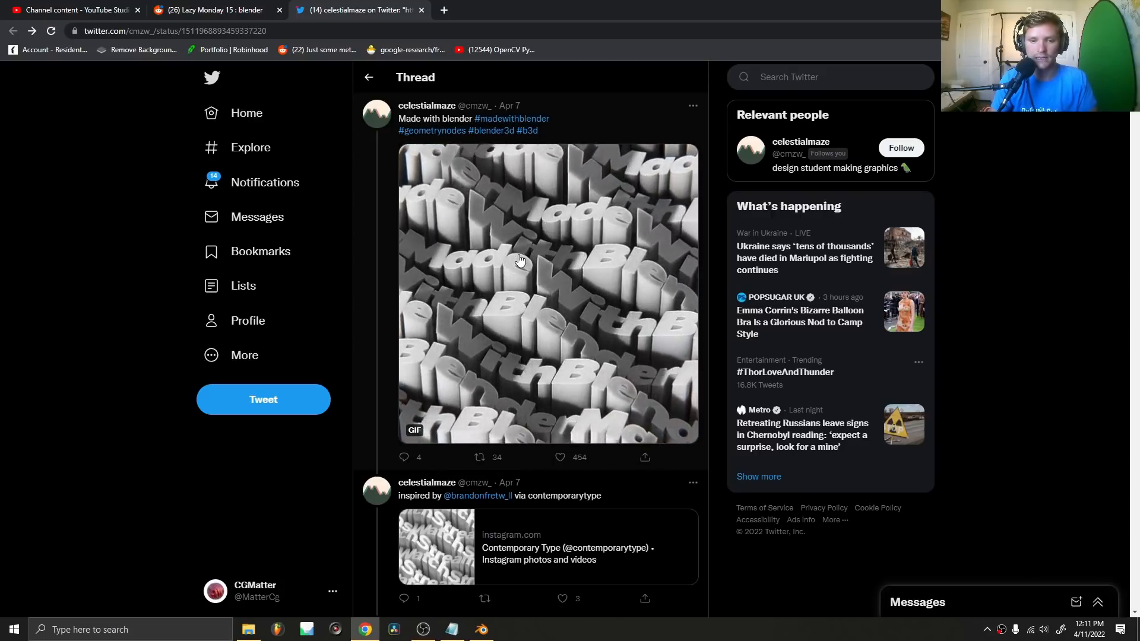
pyautogui.scroll(-5, 520, 259)
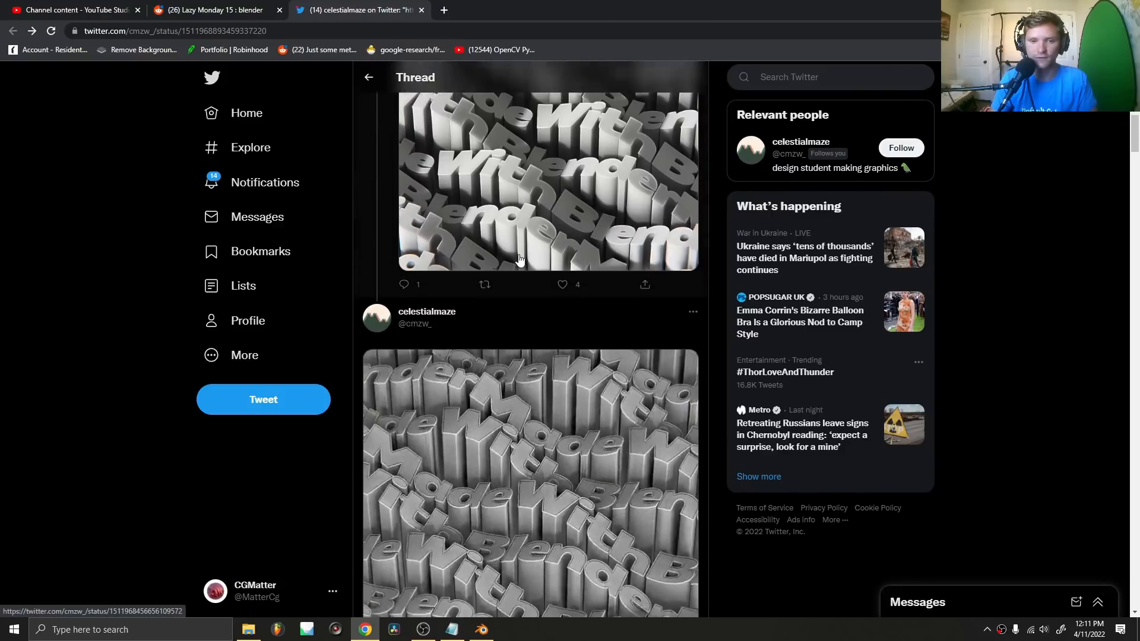
pyautogui.scroll(-10, 519, 260)
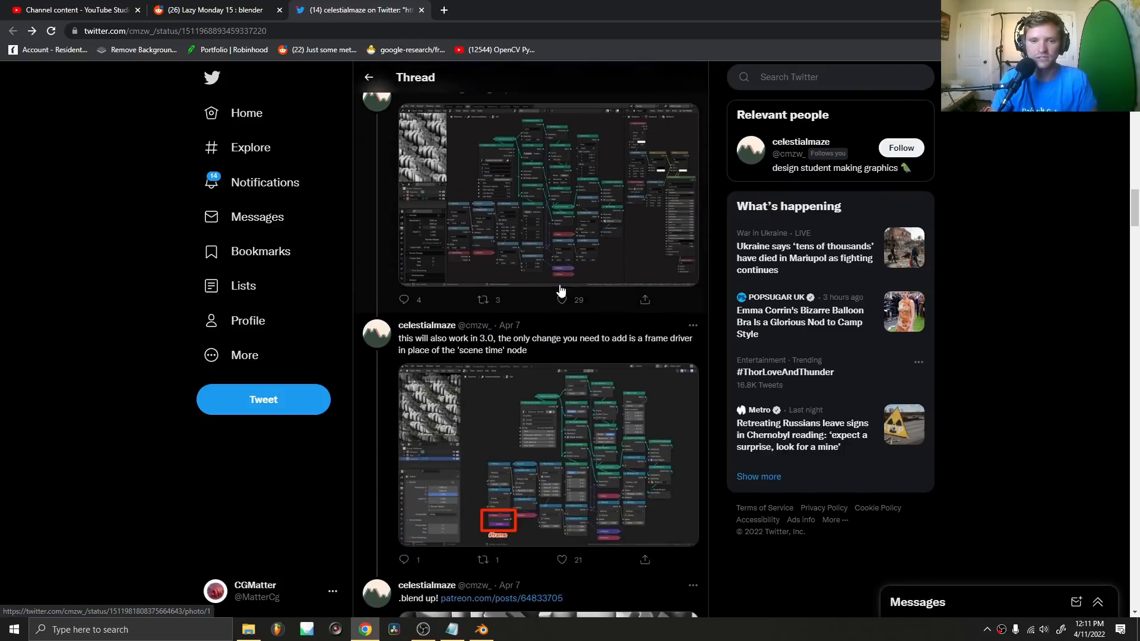
pyautogui.click(493, 182)
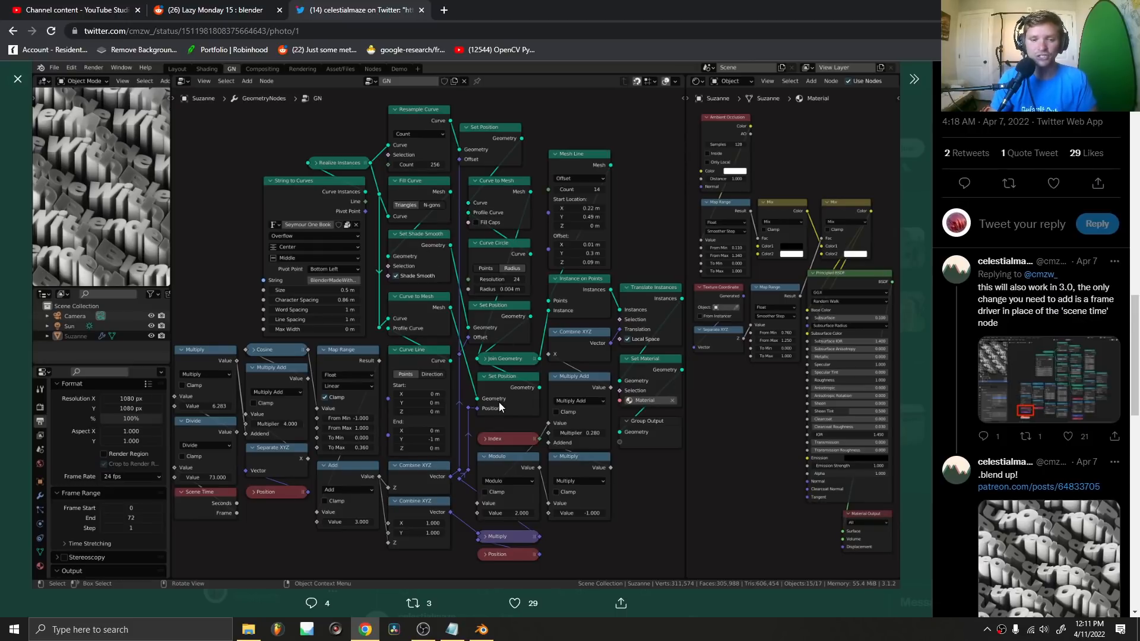
pyautogui.click(236, 600)
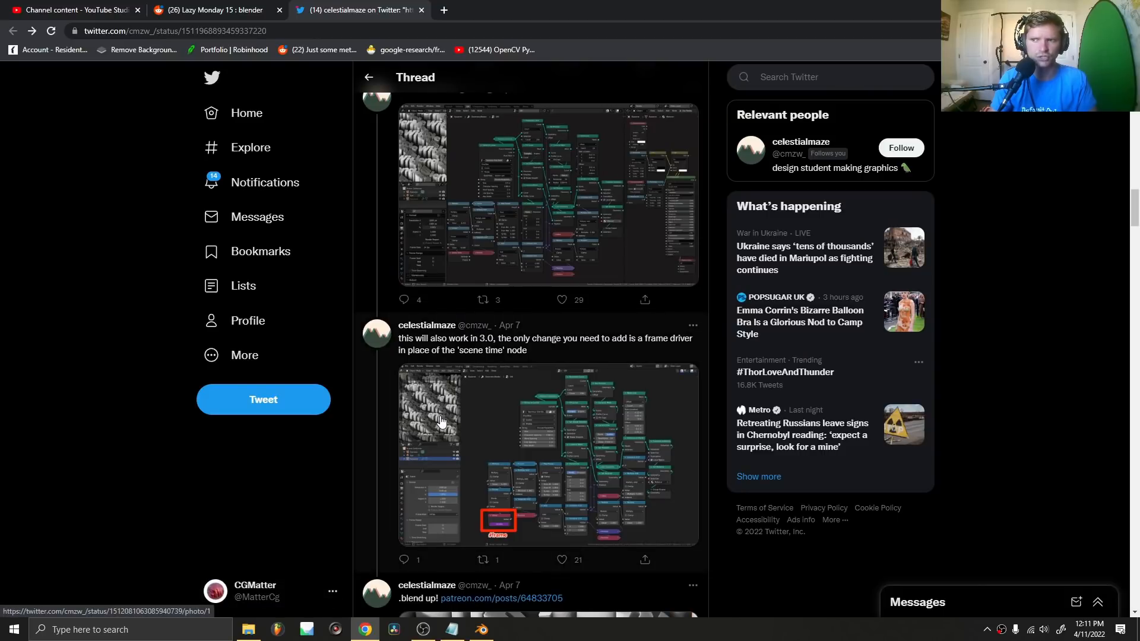
pyautogui.scroll(-5, 463, 386)
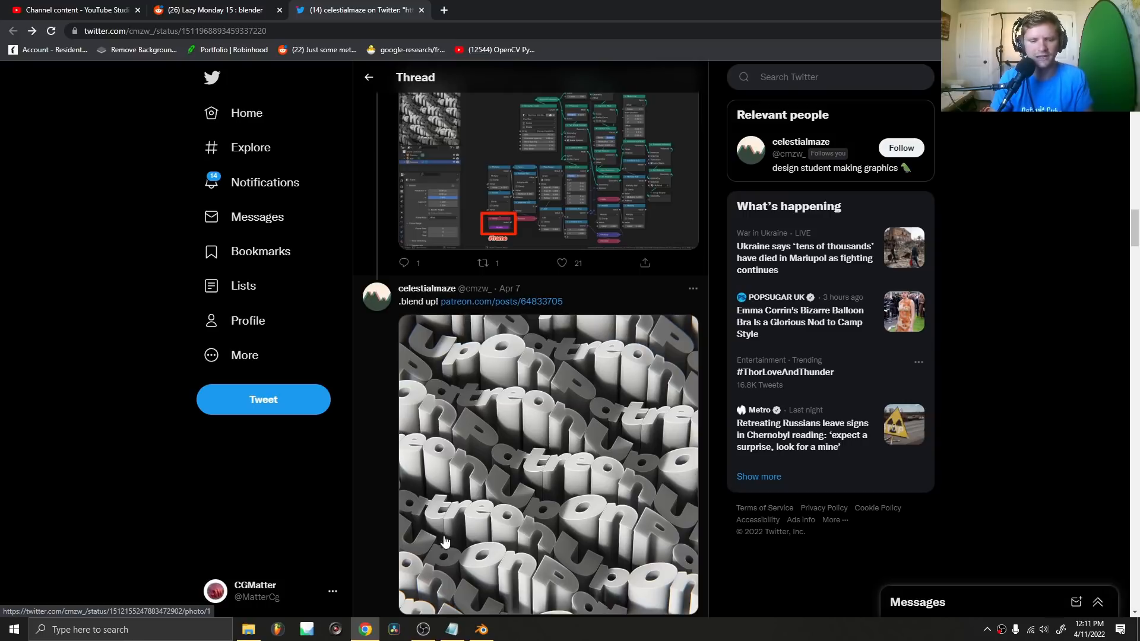
# Switch back to Blender and make its window fullscreen
pyautogui.click(481, 631)
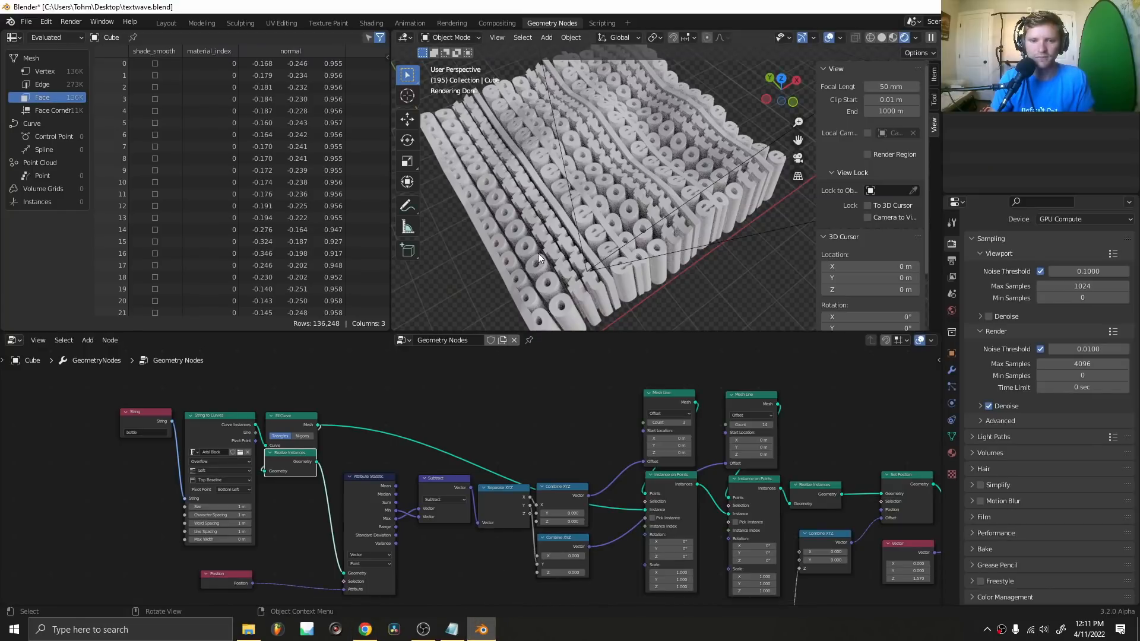
pyautogui.press('q')
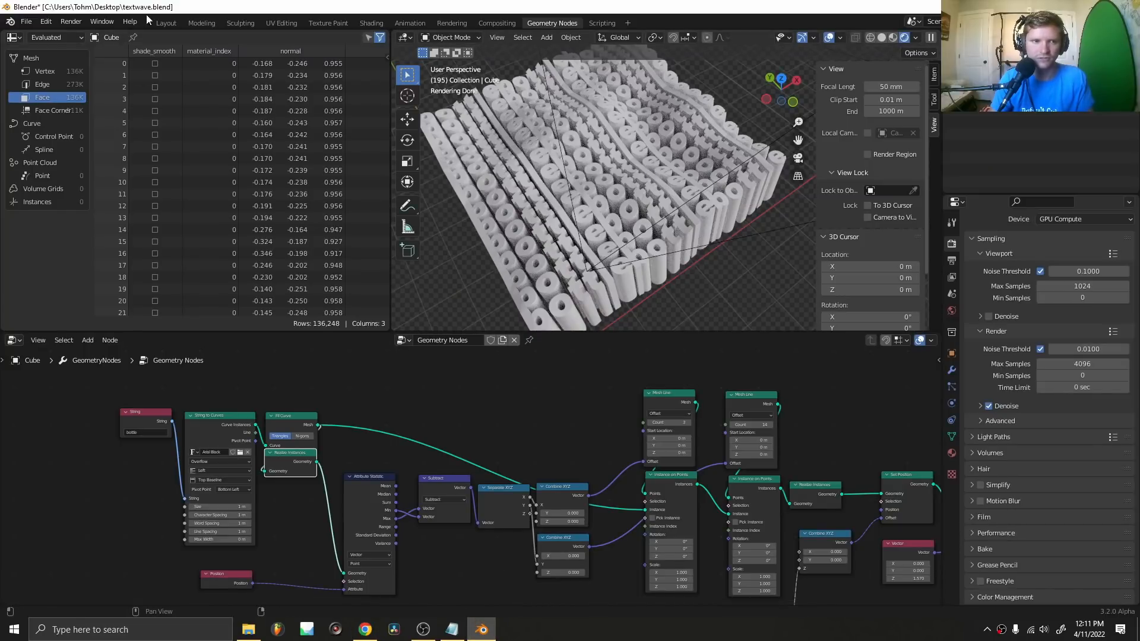
pyautogui.click(102, 22)
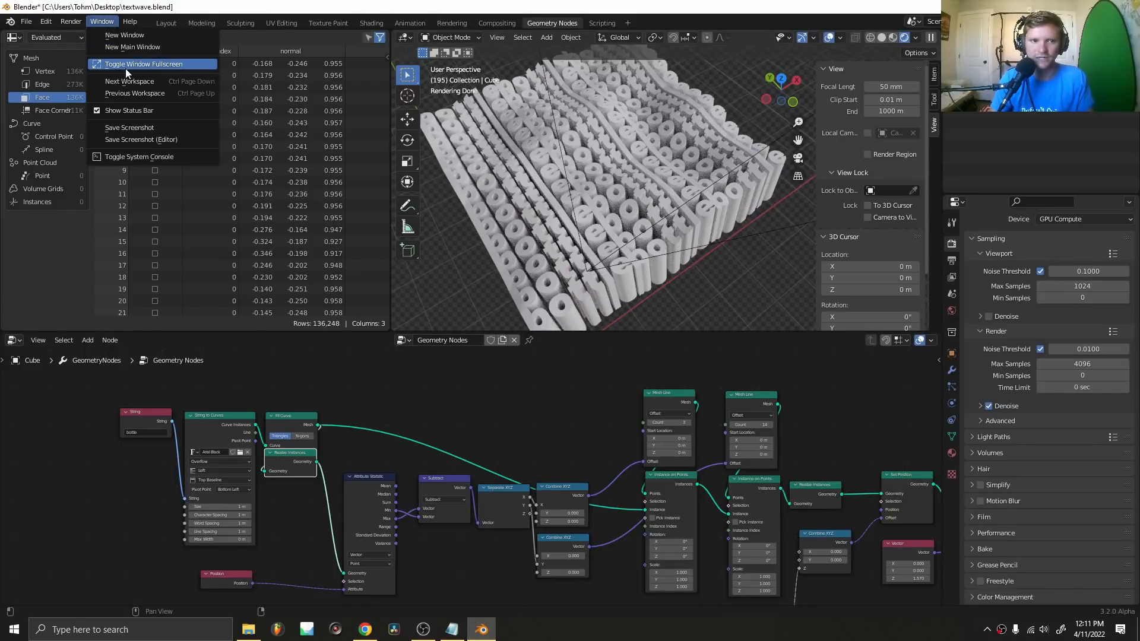
pyautogui.click(126, 67)
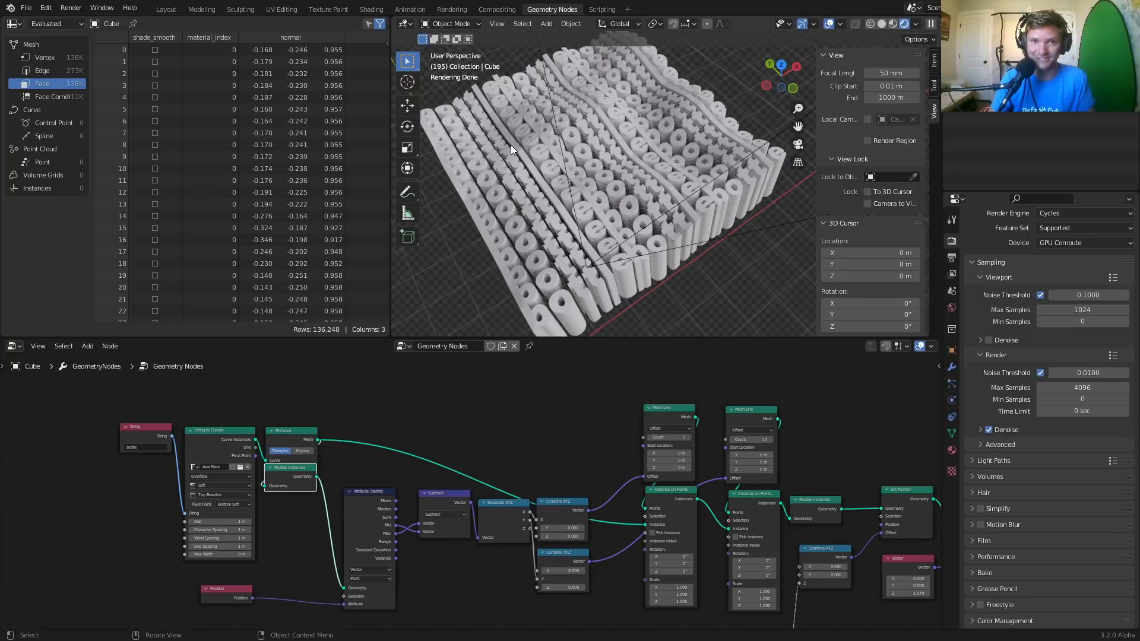
# Start a new General file without saving the changes to textwave.blend
pyautogui.hotkey('ctrl', 'n')
pyautogui.click(603, 127)
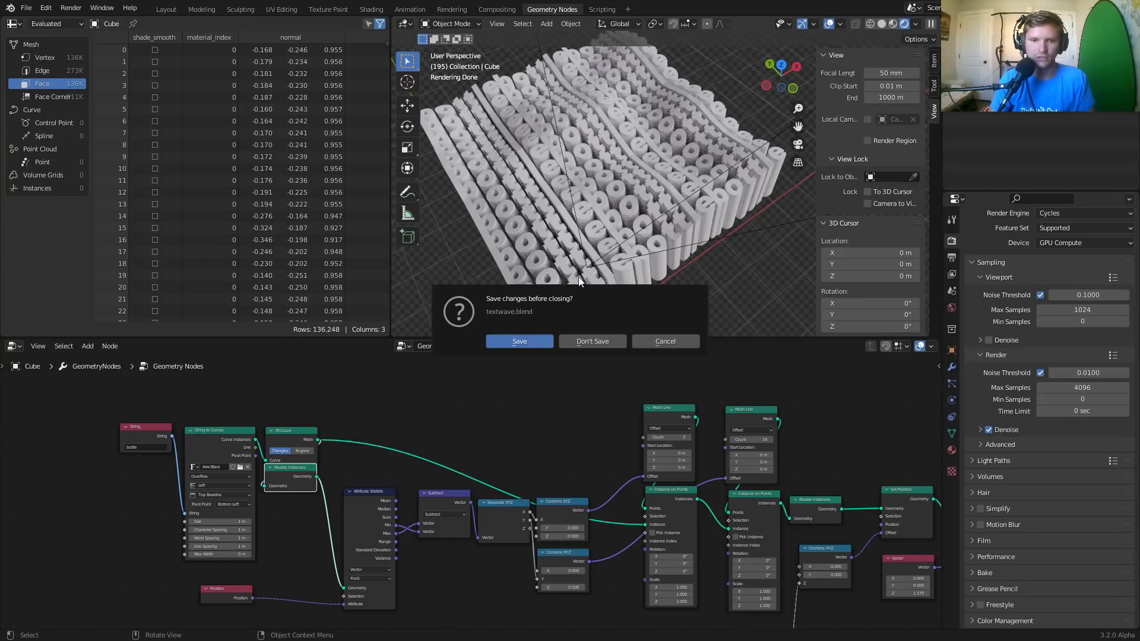
pyautogui.click(586, 341)
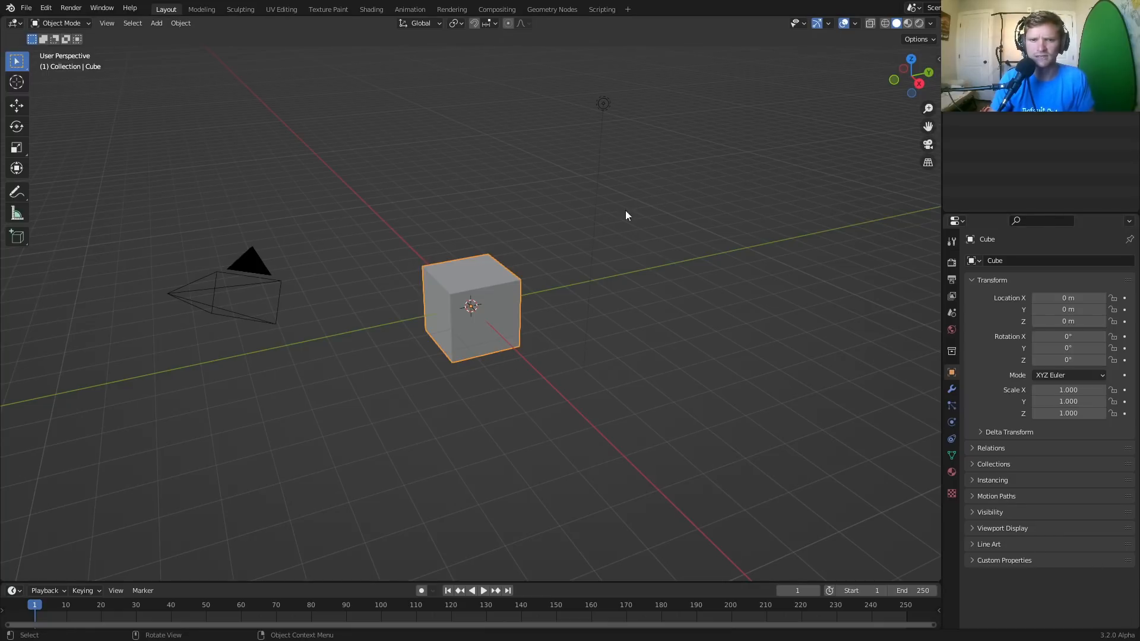
# Open the Geometry Nodes workspace and create a new geometry node tree on the default cube
pyautogui.click(552, 9)
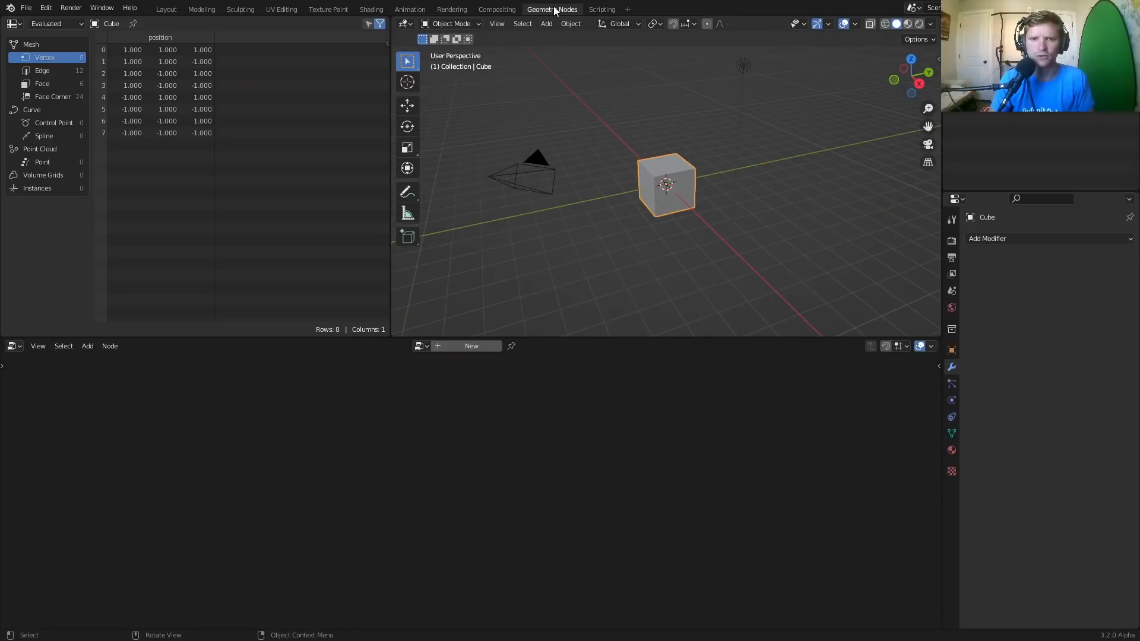
pyautogui.click(476, 344)
pyautogui.scroll(4, 672, 204)
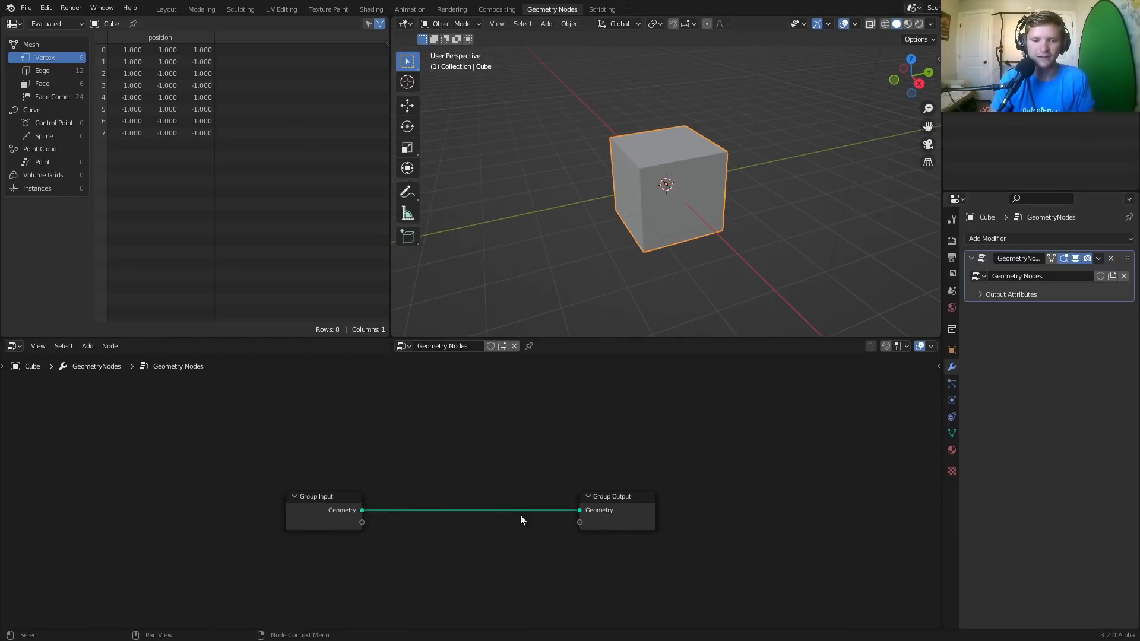
# Delete the Group Input node and move the Group Output node slightly higher in the node editor
pyautogui.moveTo(328, 496); pyautogui.dragTo(251, 480)
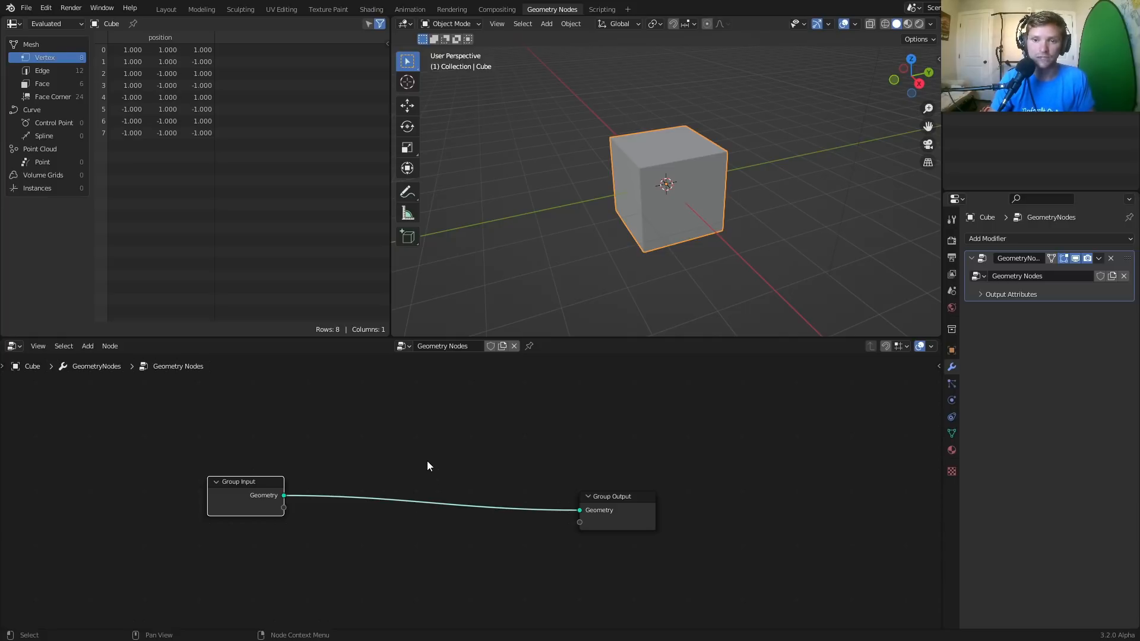
pyautogui.moveTo(376, 537); pyautogui.dragTo(202, 467)
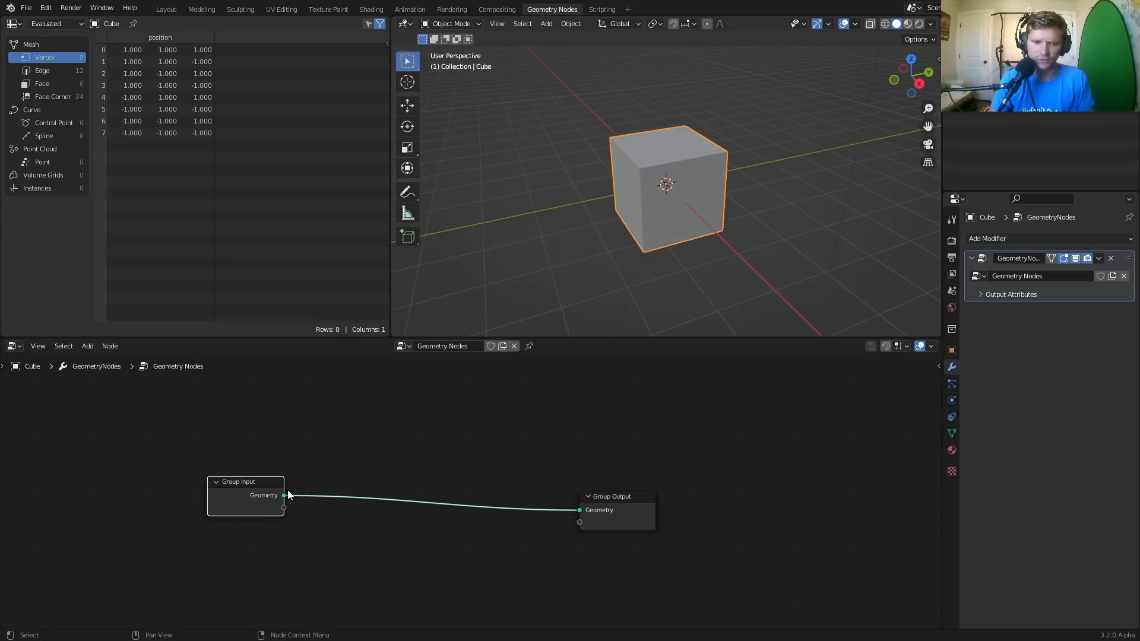
pyautogui.press('Delete')
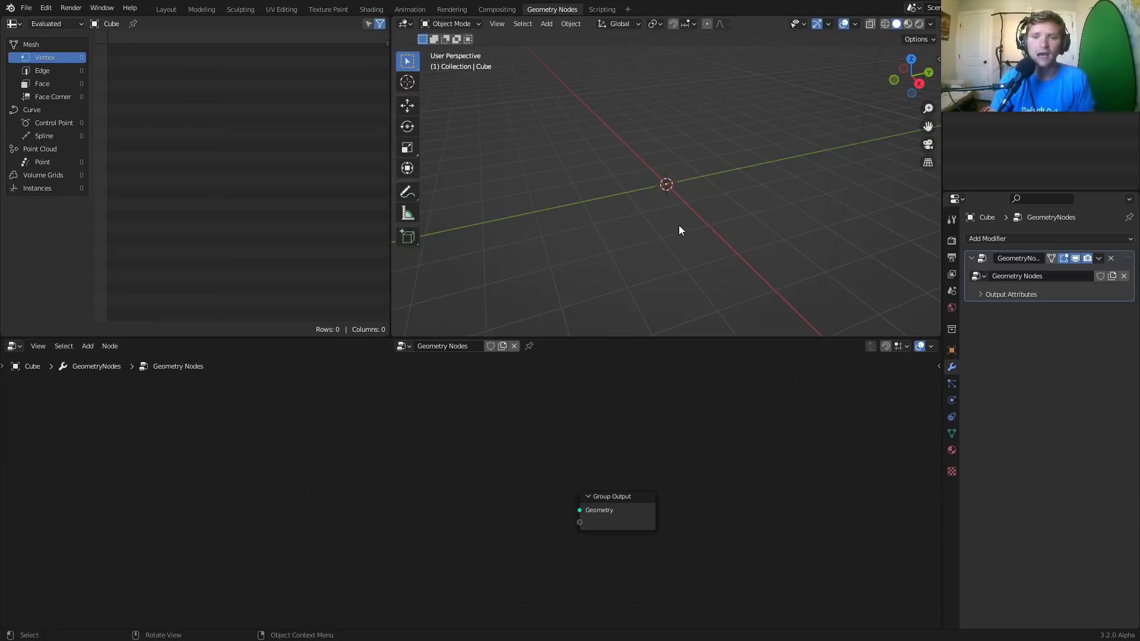
pyautogui.moveTo(610, 501); pyautogui.dragTo(621, 466)
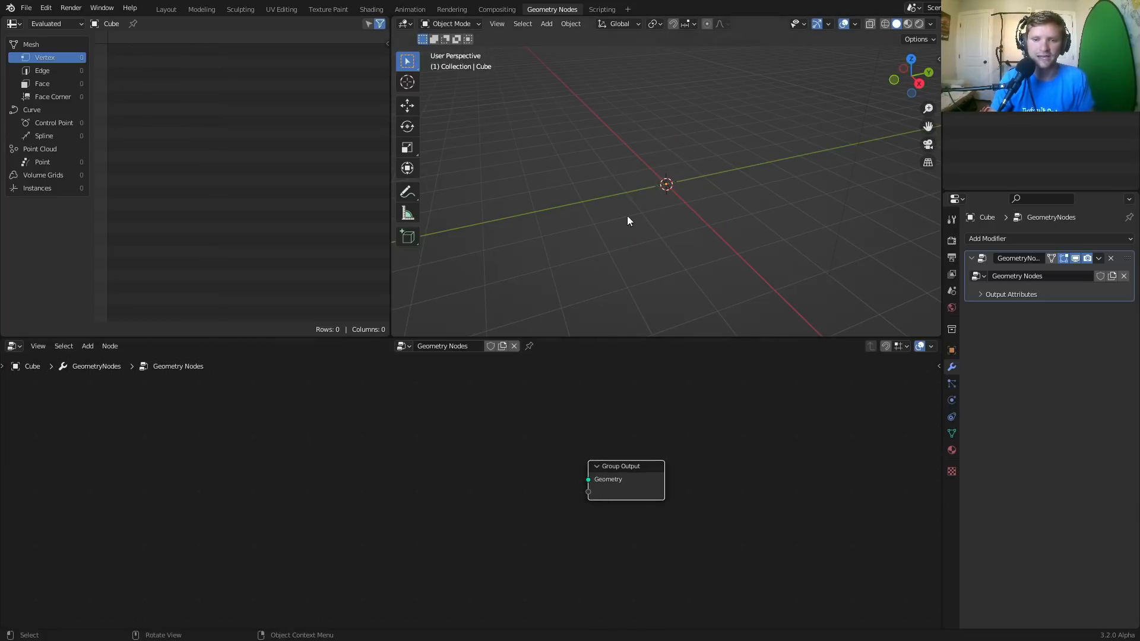
pyautogui.moveTo(627, 216); pyautogui.dragTo(647, 205, button='middle')
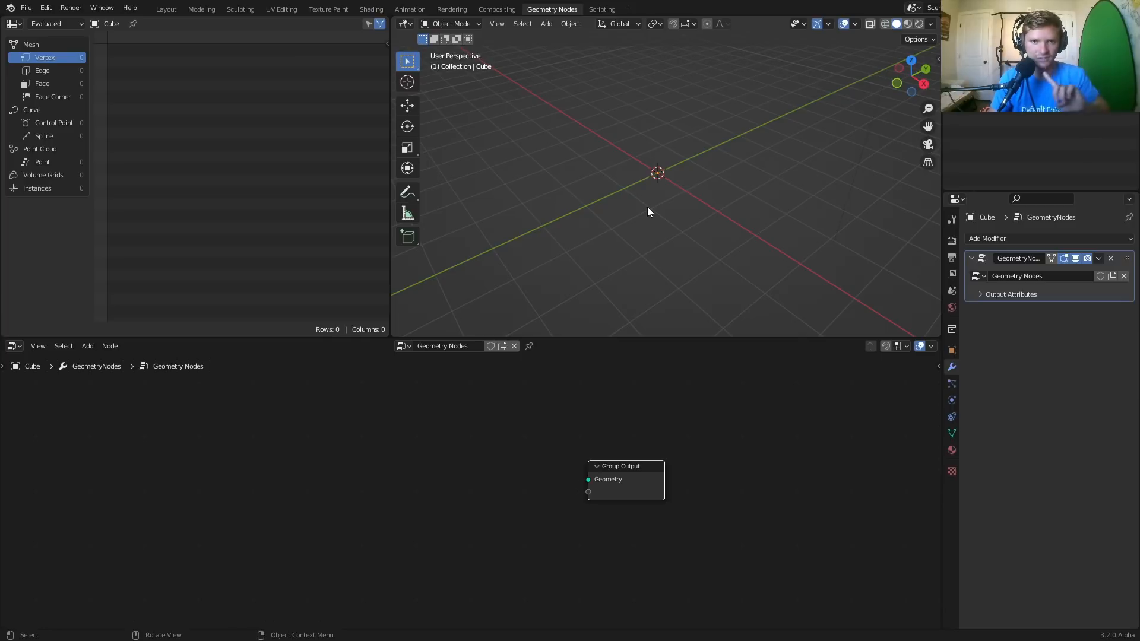
# Add a String to Curves node to the left of the Group Output node
pyautogui.hotkey('shift', 'a')
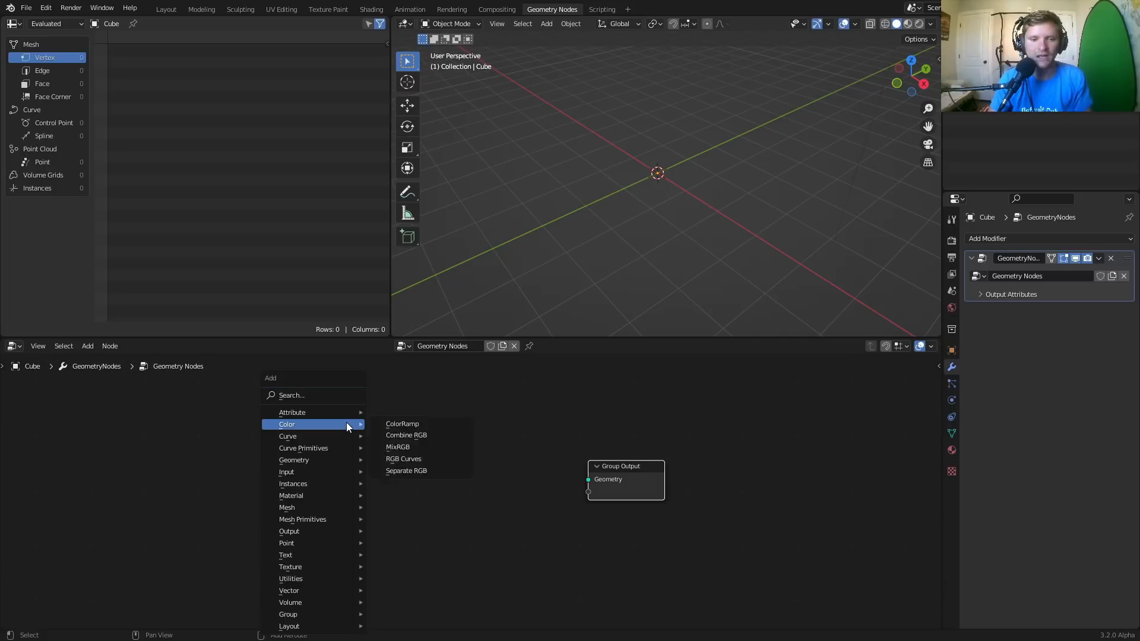
pyautogui.click(329, 395)
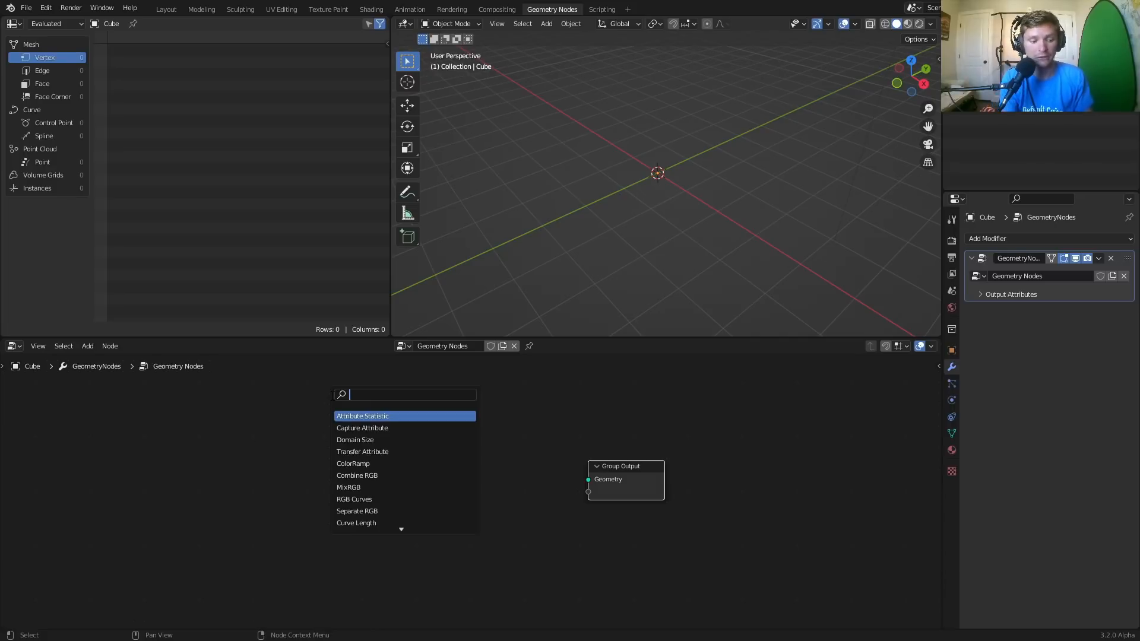
pyautogui.write('text')
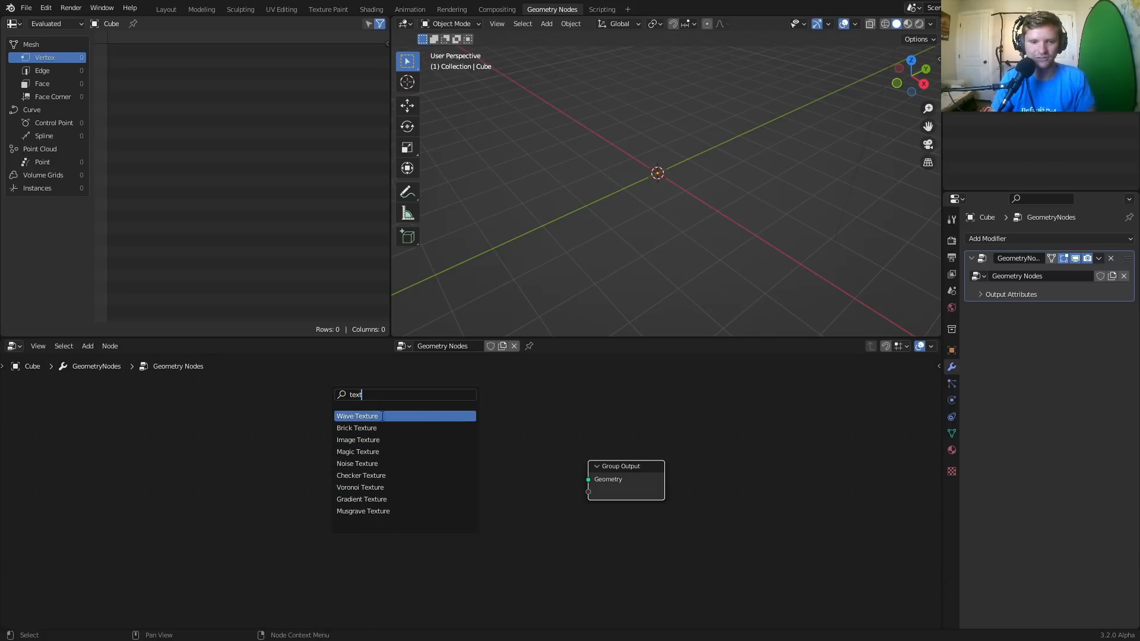
pyautogui.moveTo(373, 395); pyautogui.dragTo(333, 384)
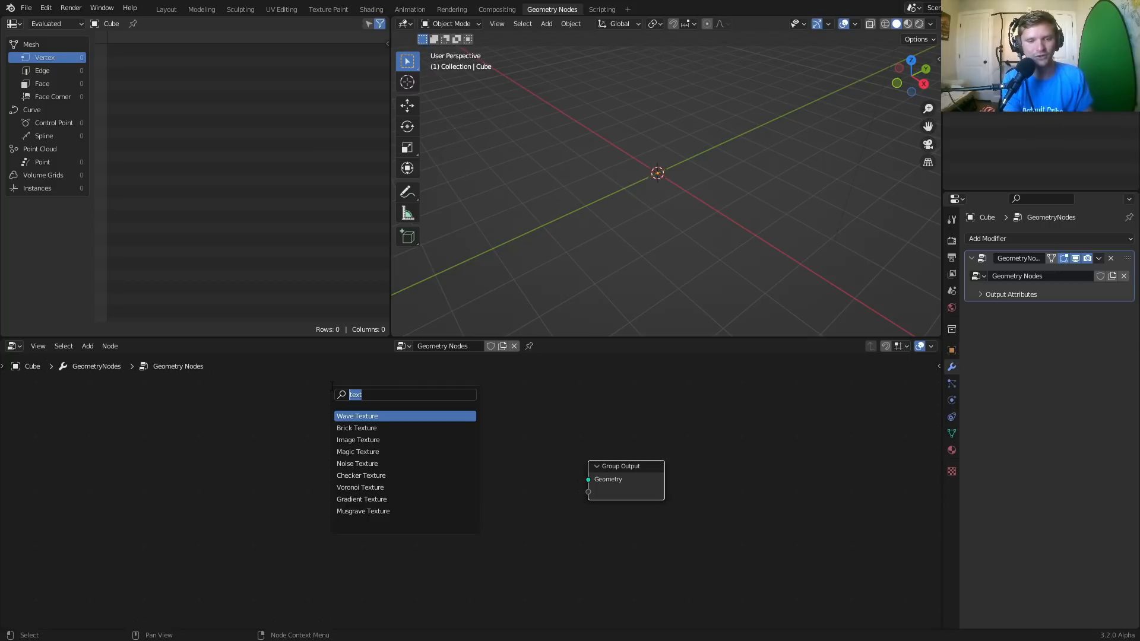
pyautogui.write('string')
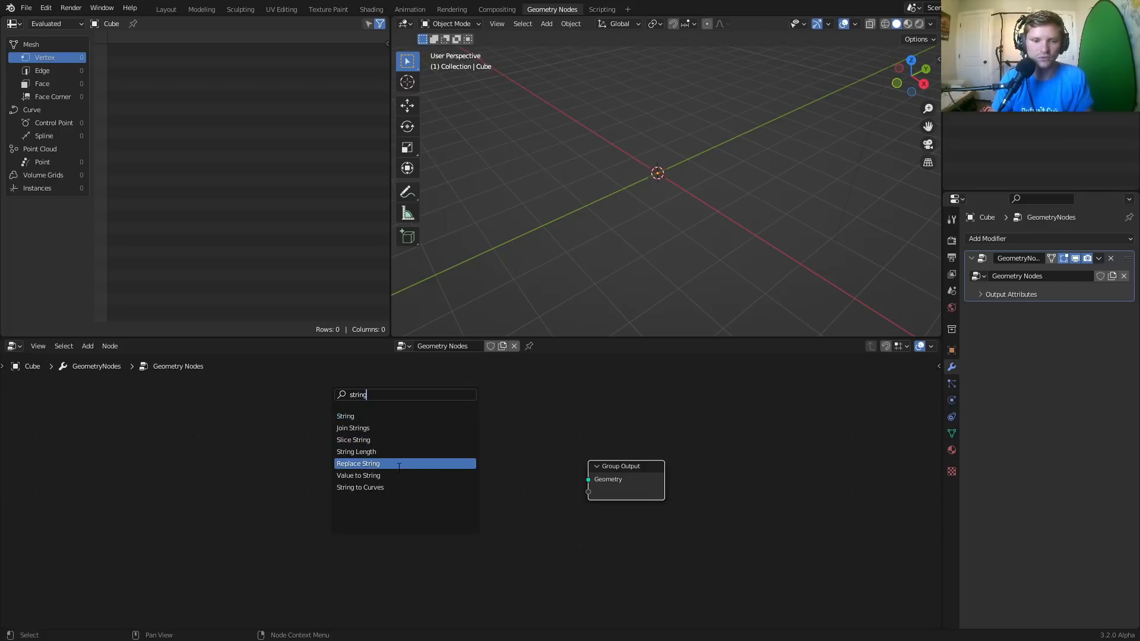
pyautogui.hotkey('ctrl', 'a')
pyautogui.write('curve')
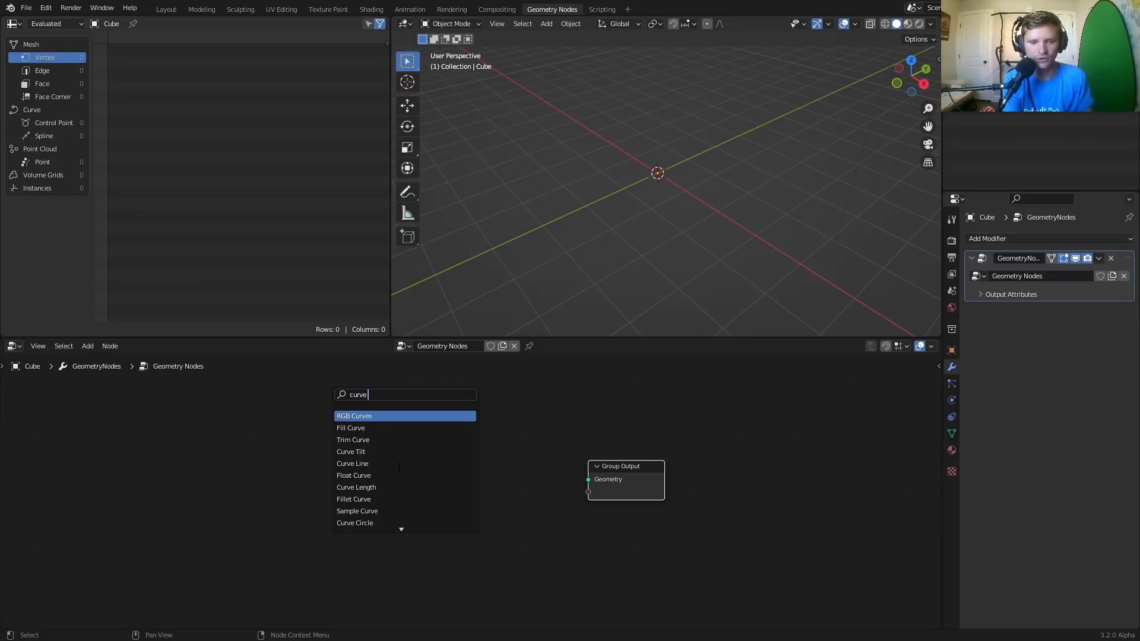
pyautogui.write(' to st')
pyautogui.press('Return')
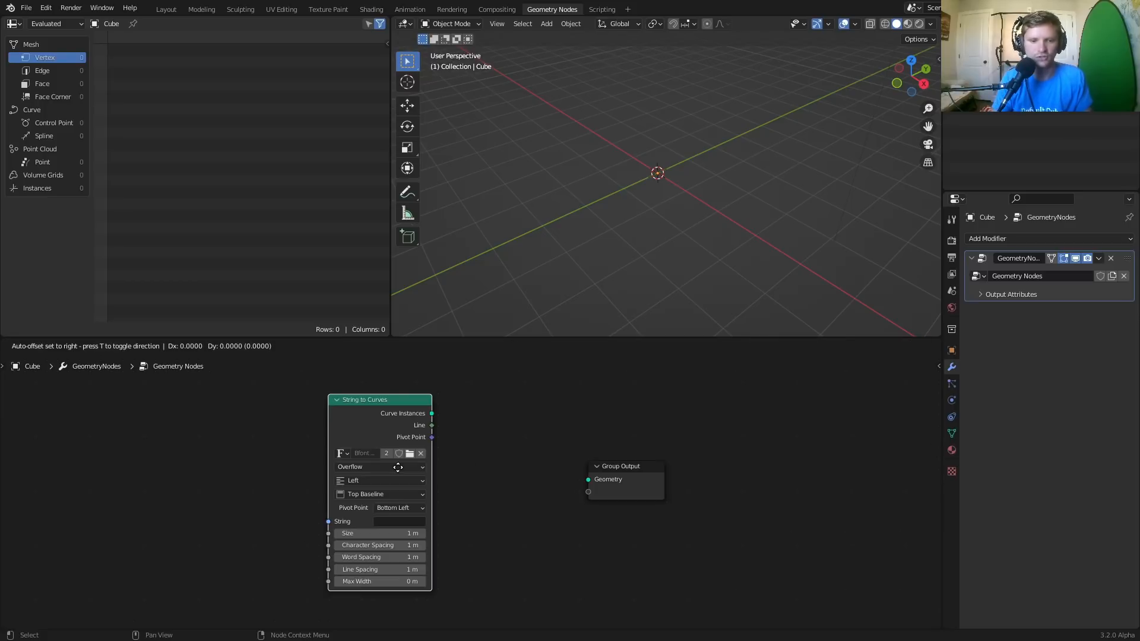
pyautogui.click(399, 468)
# Connect the String to Curves node's Curve Instances to the Group Output geometry and set its string to abcd
pyautogui.keyDown('alt'); pyautogui.moveTo(414, 401); pyautogui.dragTo(610, 484, button='right'); pyautogui.keyUp('alt')
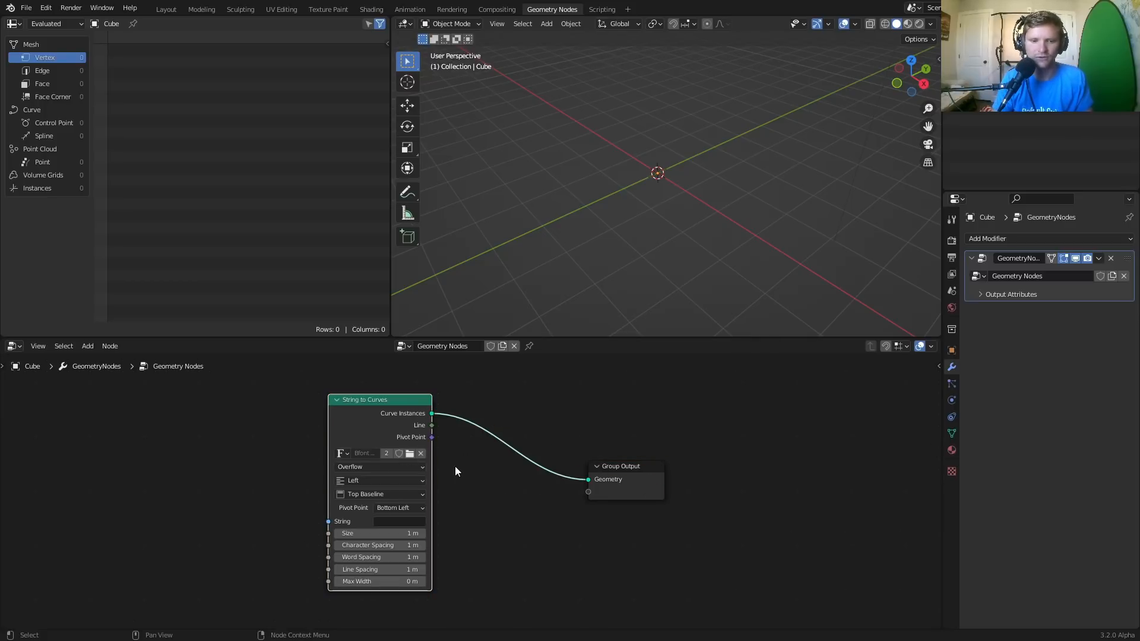
pyautogui.moveTo(378, 420); pyautogui.dragTo(364, 428)
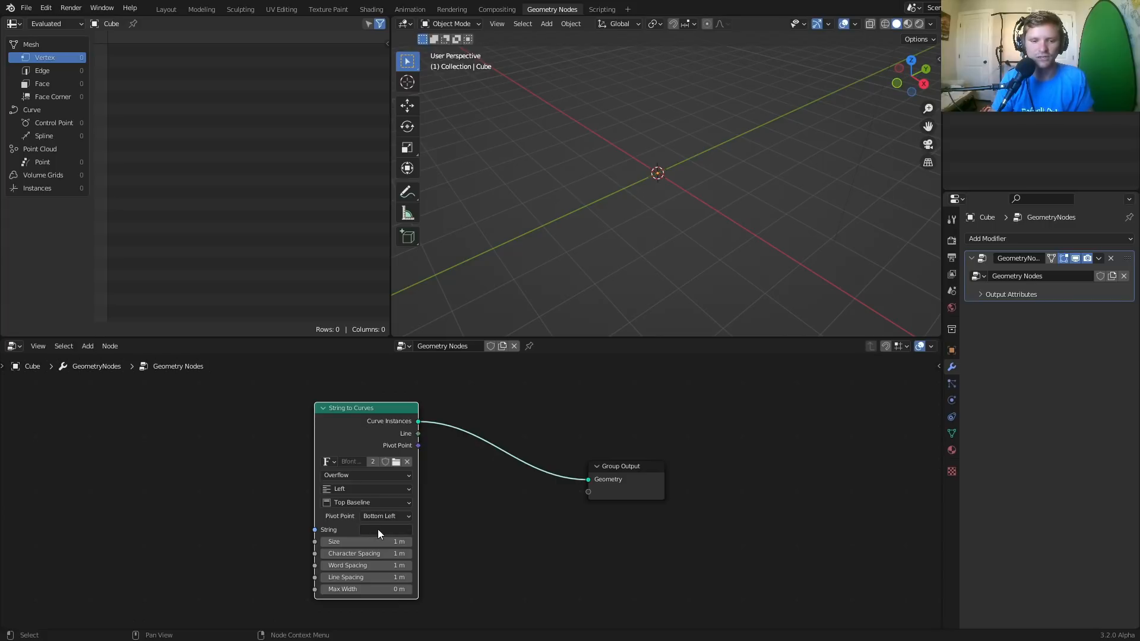
pyautogui.write('abc')
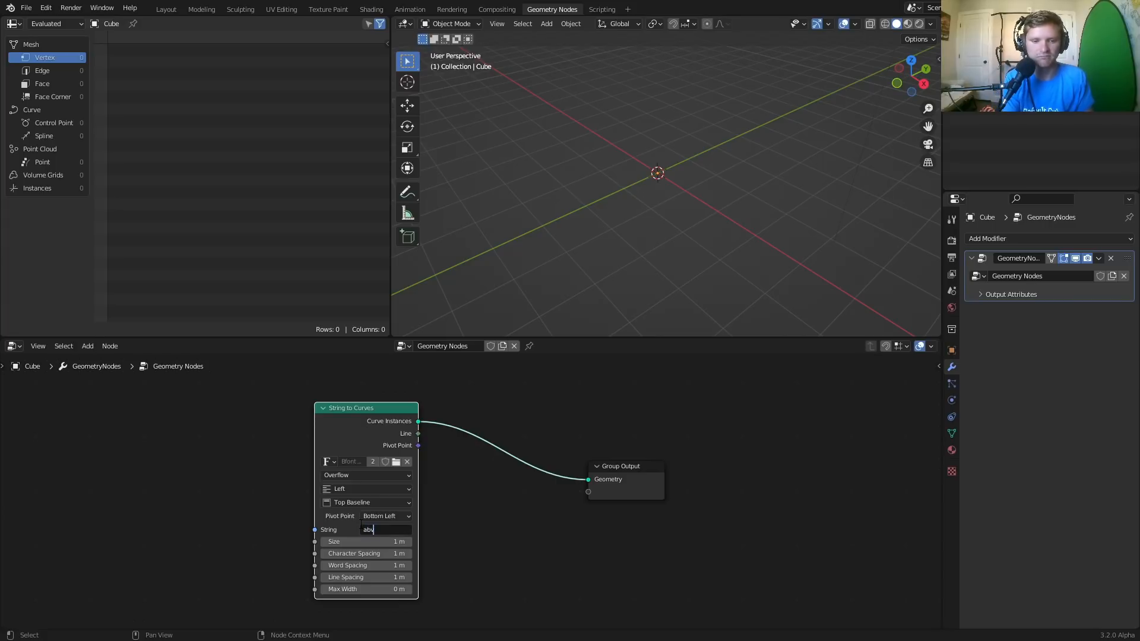
pyautogui.write('d')
pyautogui.press('Return')
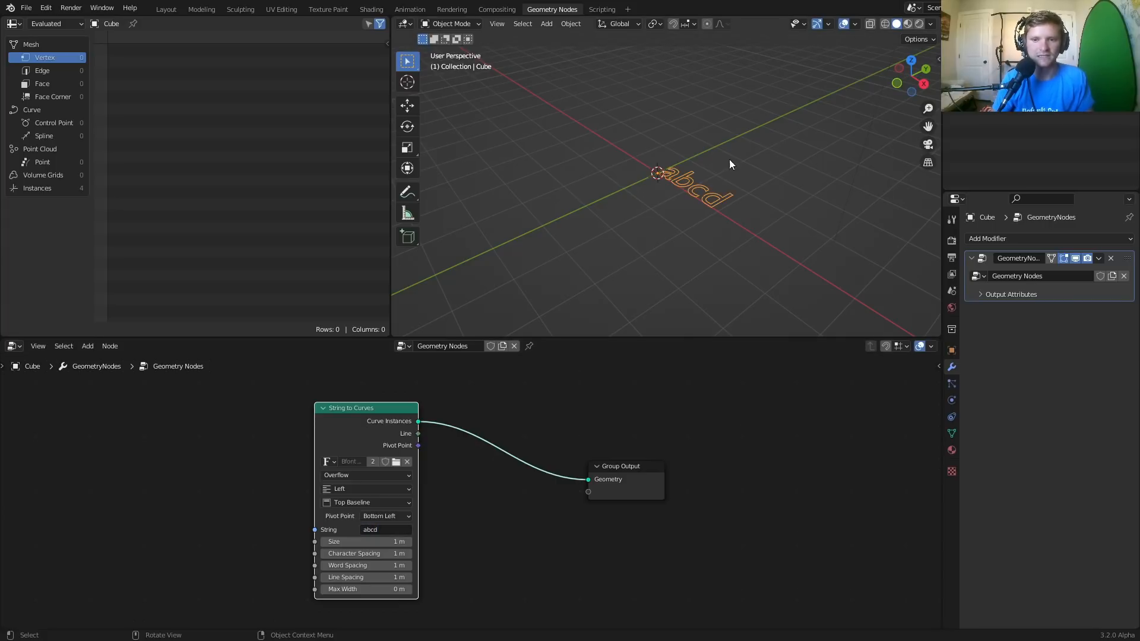
pyautogui.moveTo(730, 159); pyautogui.dragTo(729, 260, button='middle')
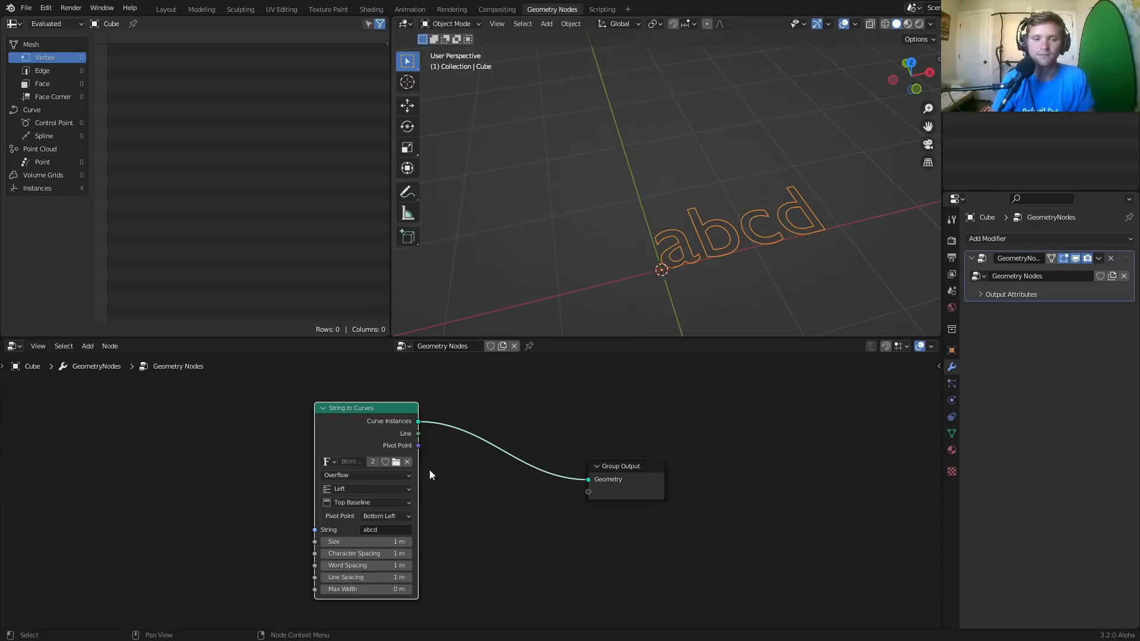
pyautogui.moveTo(274, 469); pyautogui.dragTo(401, 437, button='middle')
pyautogui.scroll(4, 458, 484)
pyautogui.moveTo(433, 503); pyautogui.dragTo(355, 443)
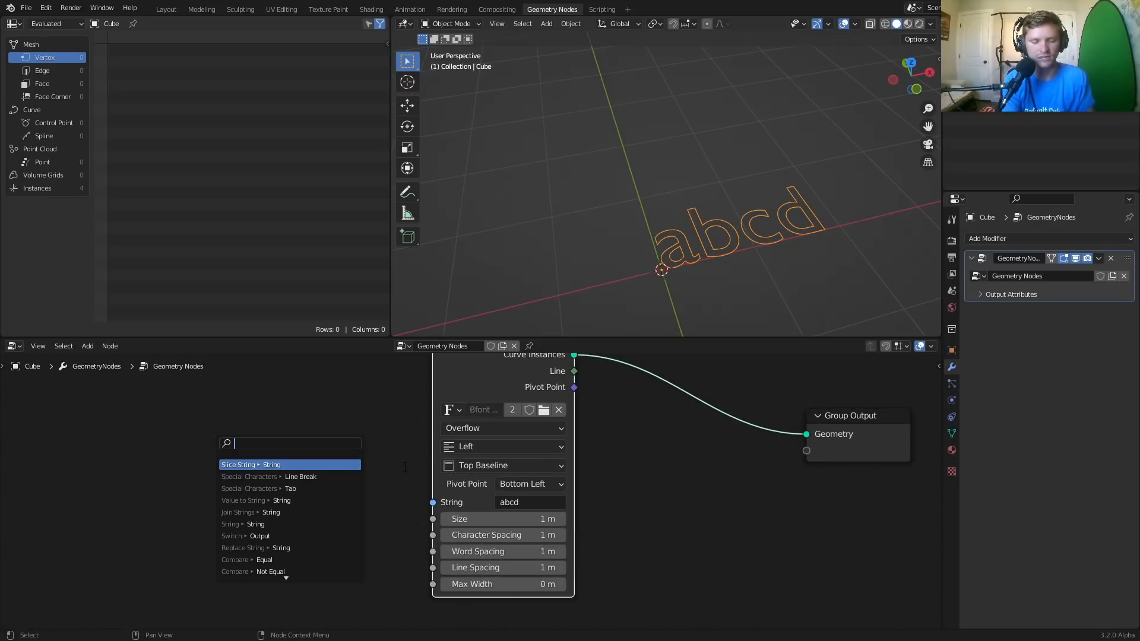
pyautogui.press('Return')
pyautogui.click(405, 468)
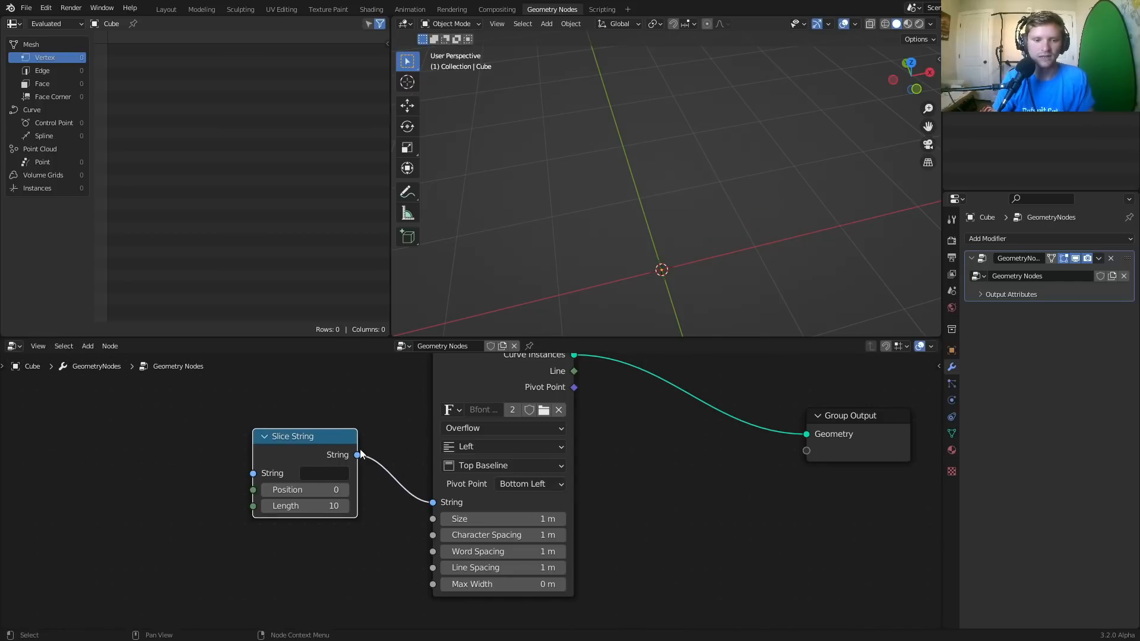
pyautogui.press('x')
# Add a String node that feeds the string input of the String to Curves node
pyautogui.moveTo(433, 503); pyautogui.dragTo(309, 453)
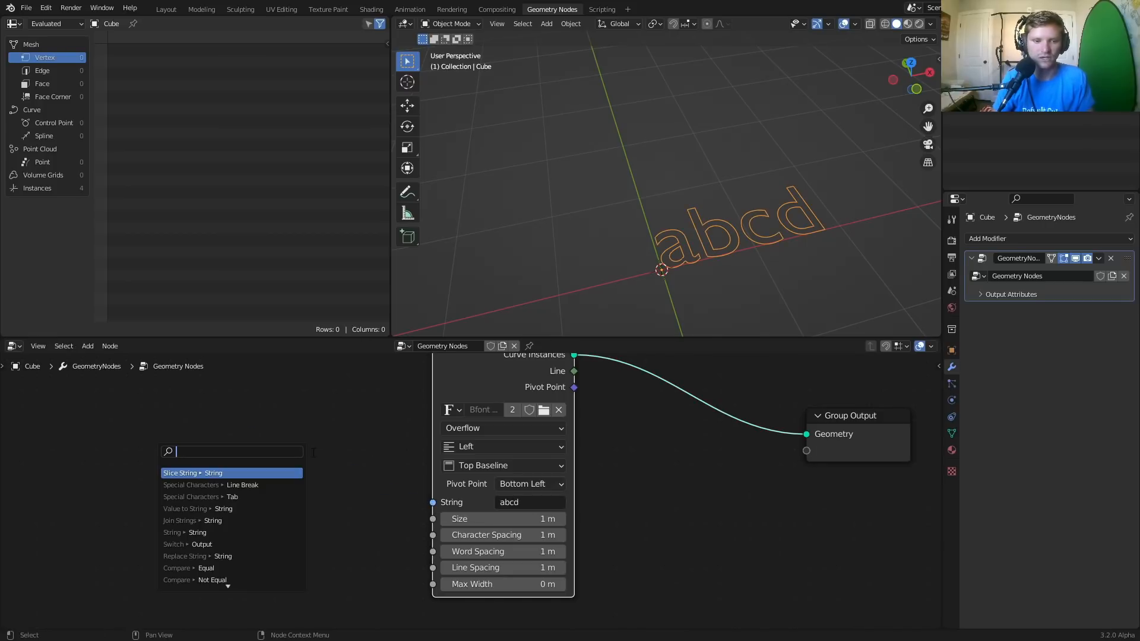
pyautogui.write('st')
pyautogui.press('Return')
pyautogui.click(322, 459)
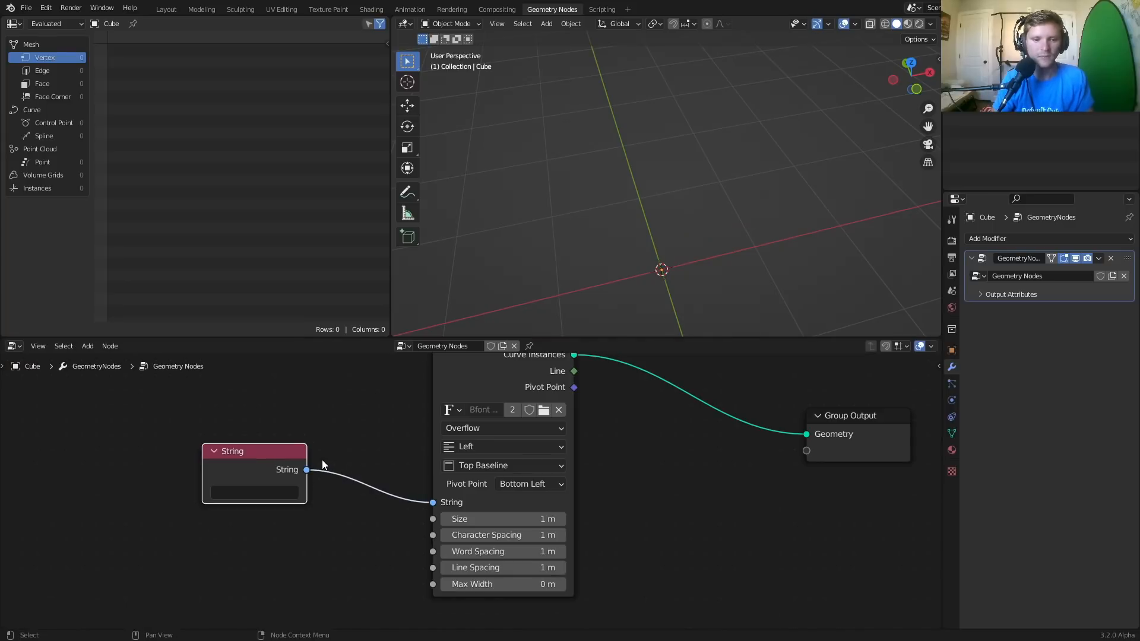
# Enter bottle as the String node's text and replace it with CGMatter
pyautogui.click(275, 491)
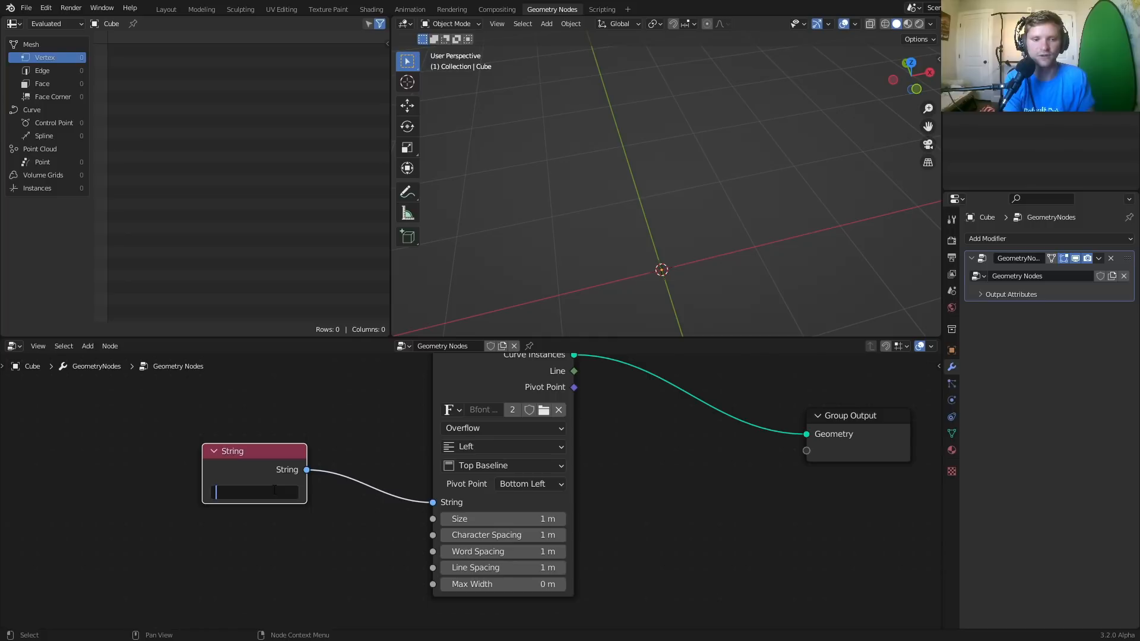
pyautogui.write('bottle')
pyautogui.press('Return')
pyautogui.click(274, 490)
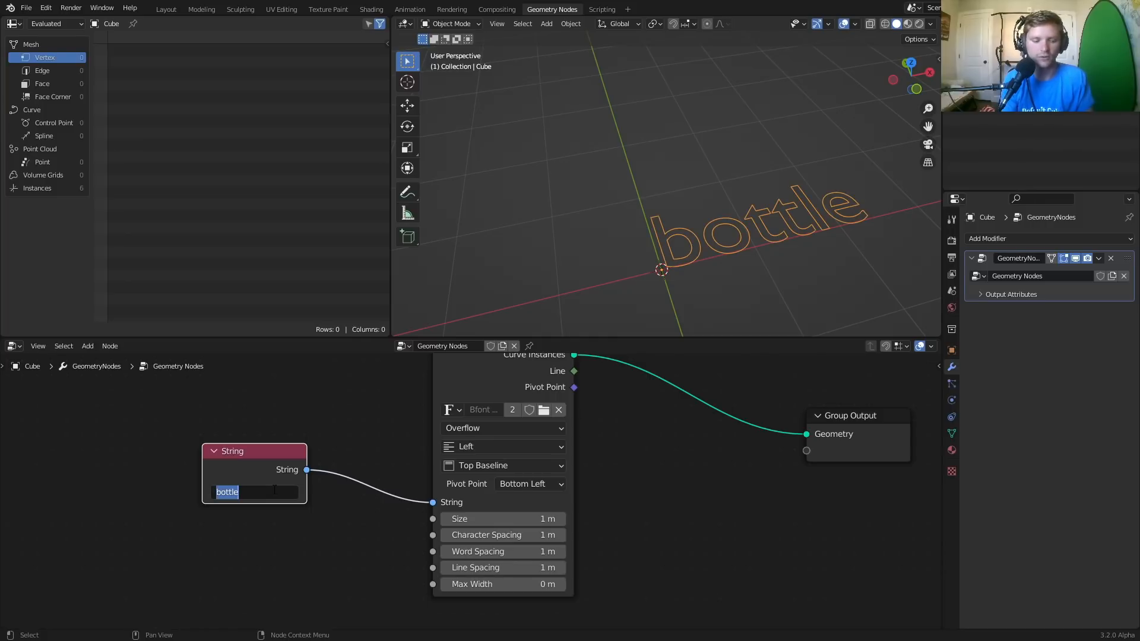
pyautogui.write('CGMatter')
pyautogui.press('Return')
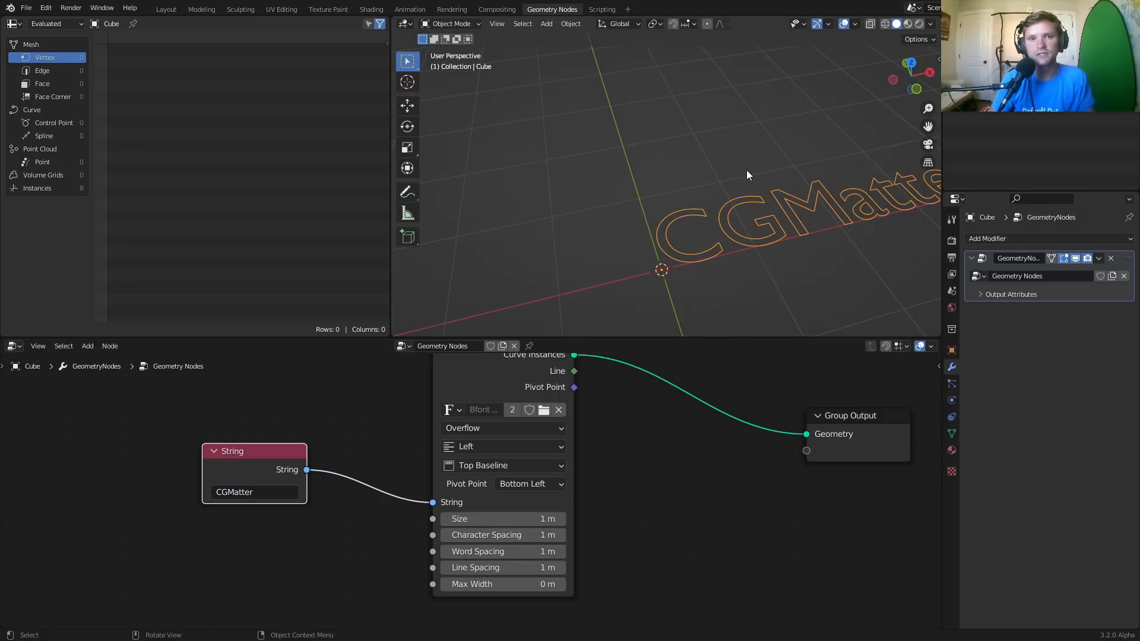
pyautogui.scroll(-1, 747, 170)
pyautogui.scroll(-2, 601, 401)
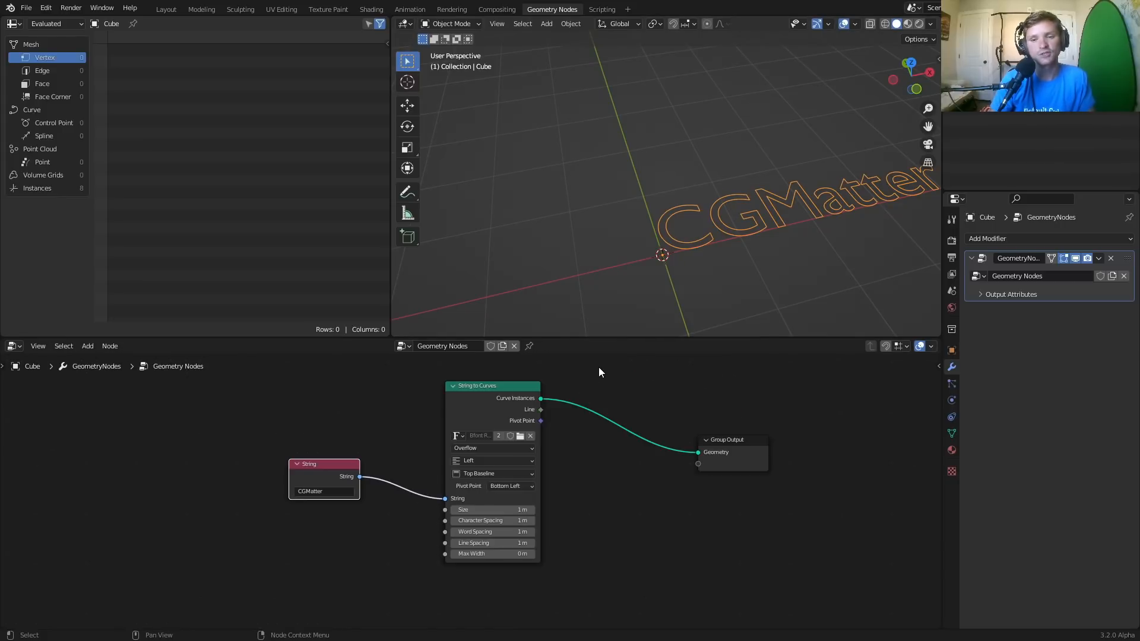
# Switch the viewport to rendered shading, check the text outlines without overlays, and align to the top view
pyautogui.click(924, 23)
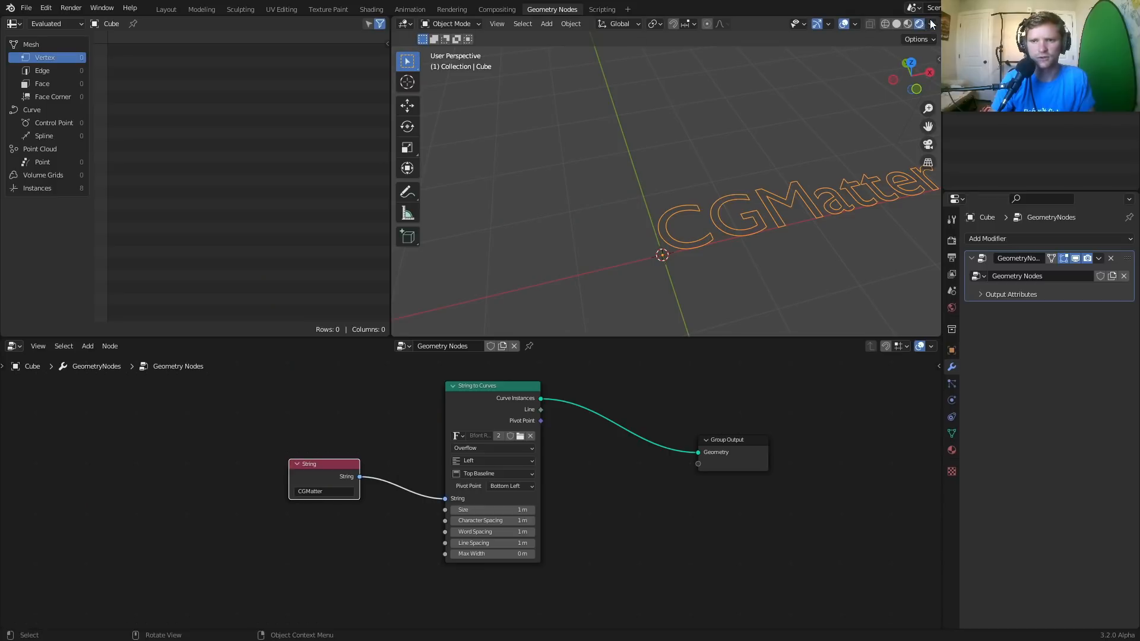
pyautogui.click(842, 24)
pyautogui.keyDown('shift'); pyautogui.moveTo(799, 140); pyautogui.dragTo(766, 184, button='middle'); pyautogui.keyUp('shift')
pyautogui.moveTo(766, 184)
pyautogui.mouseDown(button='middle')
pyautogui.moveTo(790, 183)
pyautogui.moveTo(781, 172)
pyautogui.mouseUp(button='middle')
pyautogui.click(841, 25)
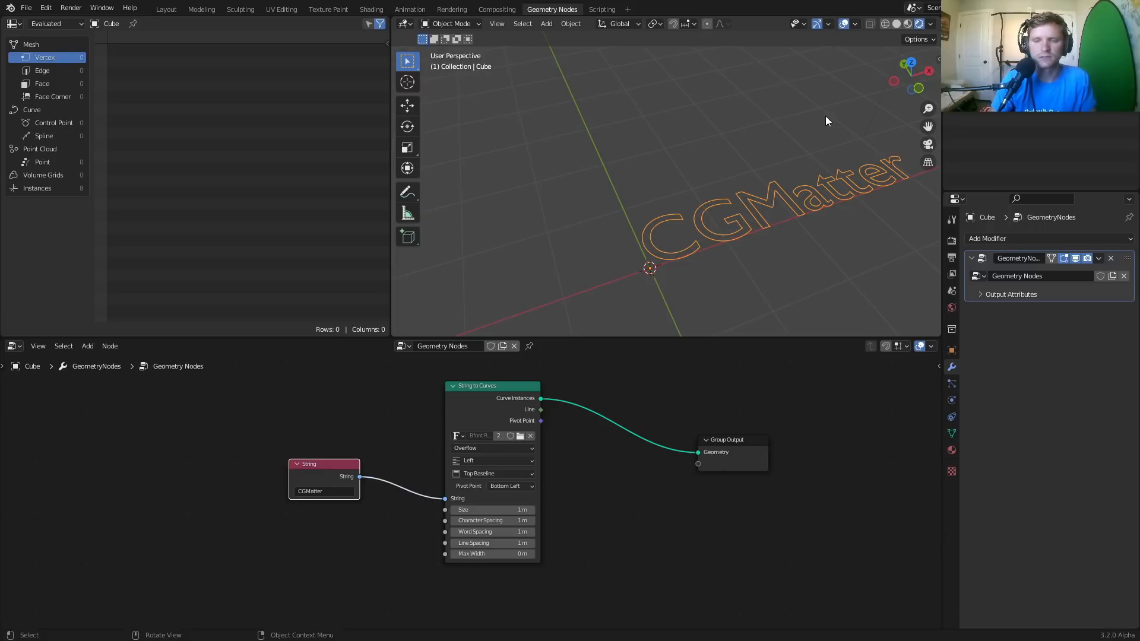
pyautogui.click(911, 61)
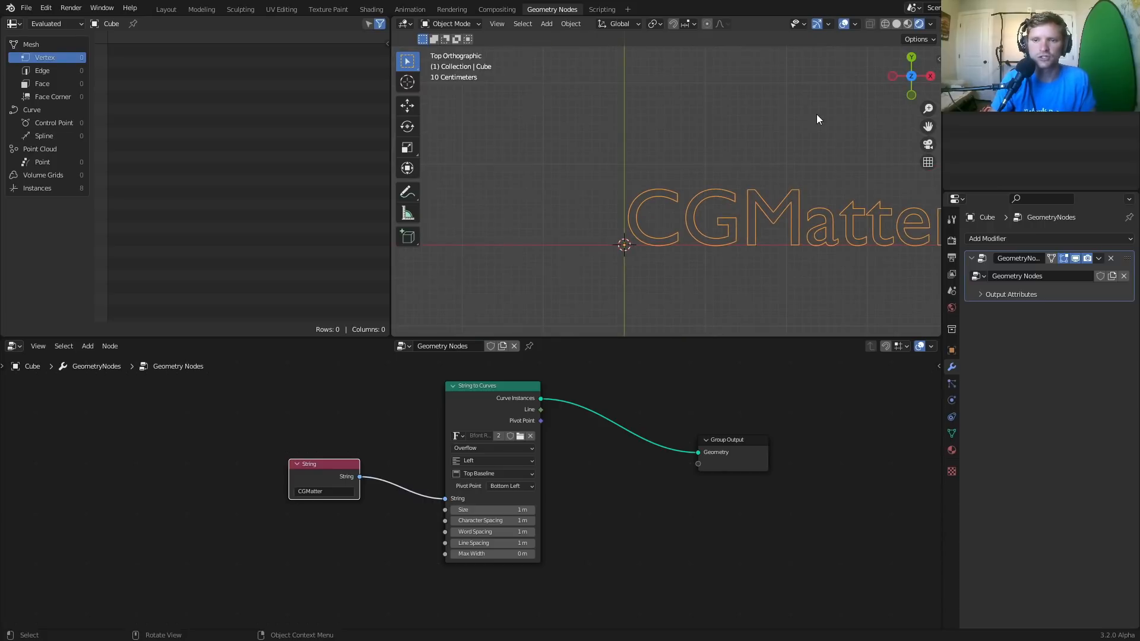
# Shift the String and String to Curves nodes left and insert a Fill Curve node before the Group Output
pyautogui.moveTo(329, 479); pyautogui.dragTo(321, 476)
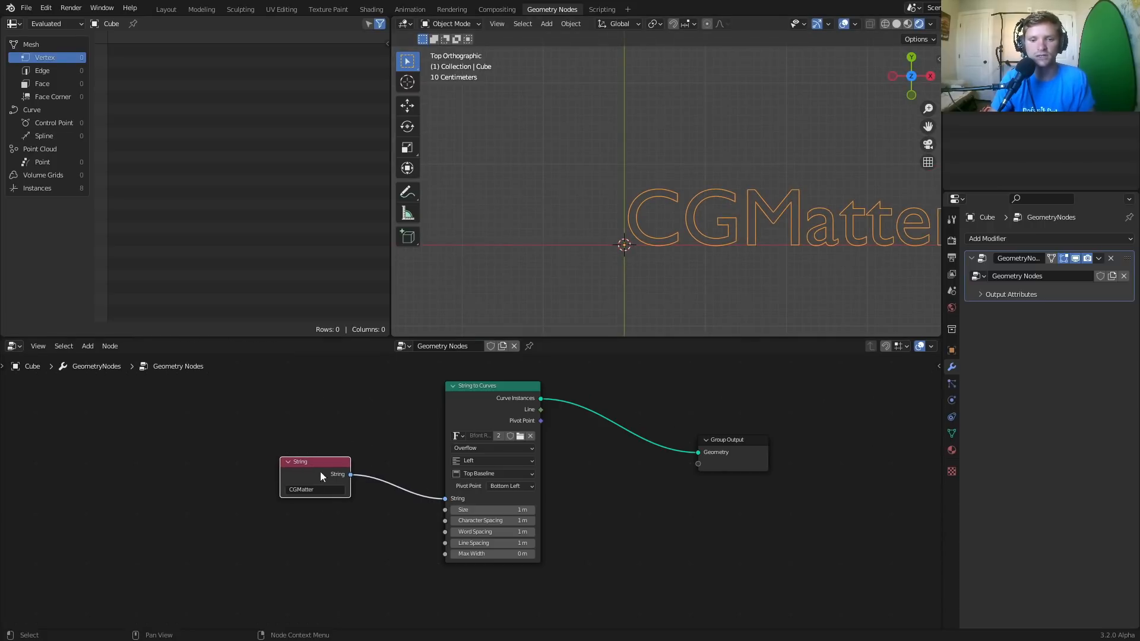
pyautogui.moveTo(482, 397); pyautogui.dragTo(437, 409)
pyautogui.scroll(2, 643, 434)
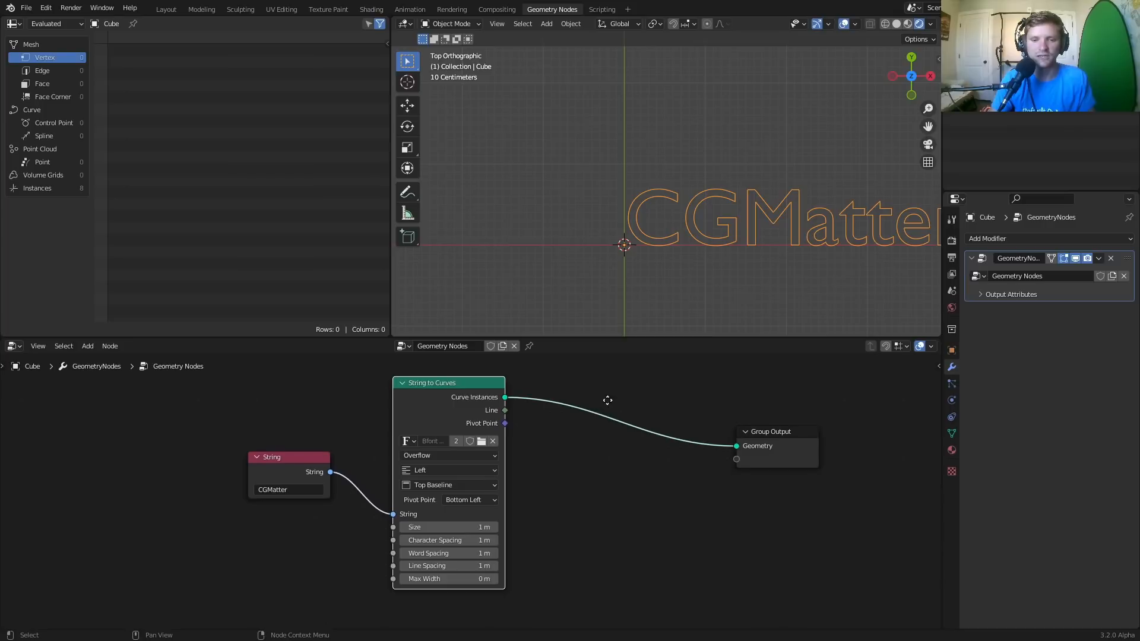
pyautogui.moveTo(608, 399); pyautogui.dragTo(487, 432, button='middle')
pyautogui.hotkey('shift', 'a')
pyautogui.click(468, 390)
pyautogui.write('fill cu')
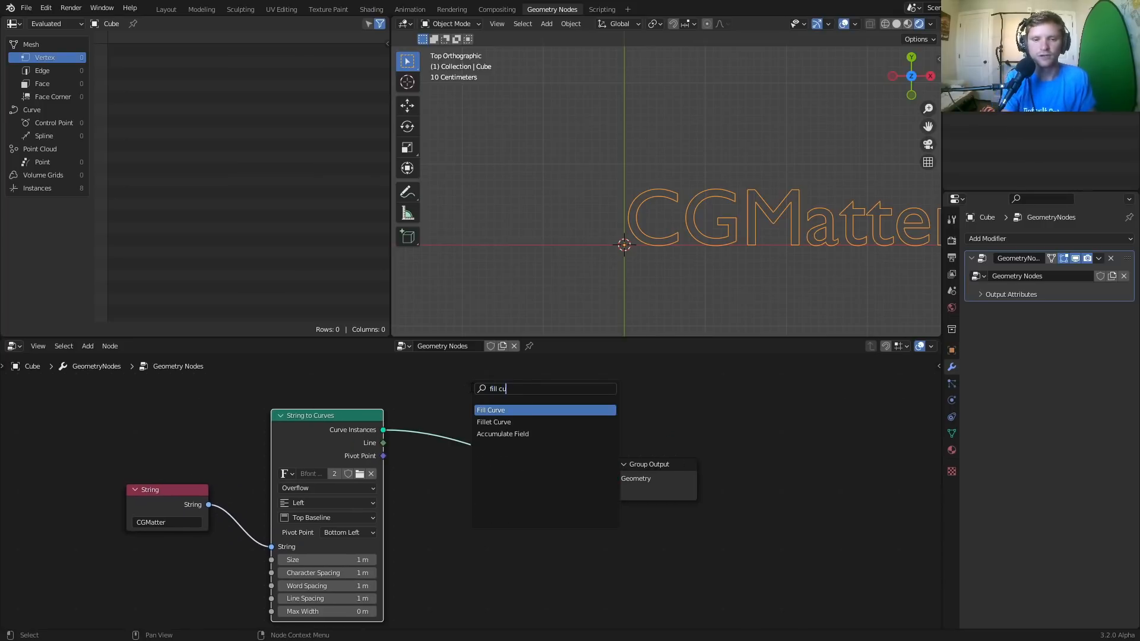
pyautogui.press('Return')
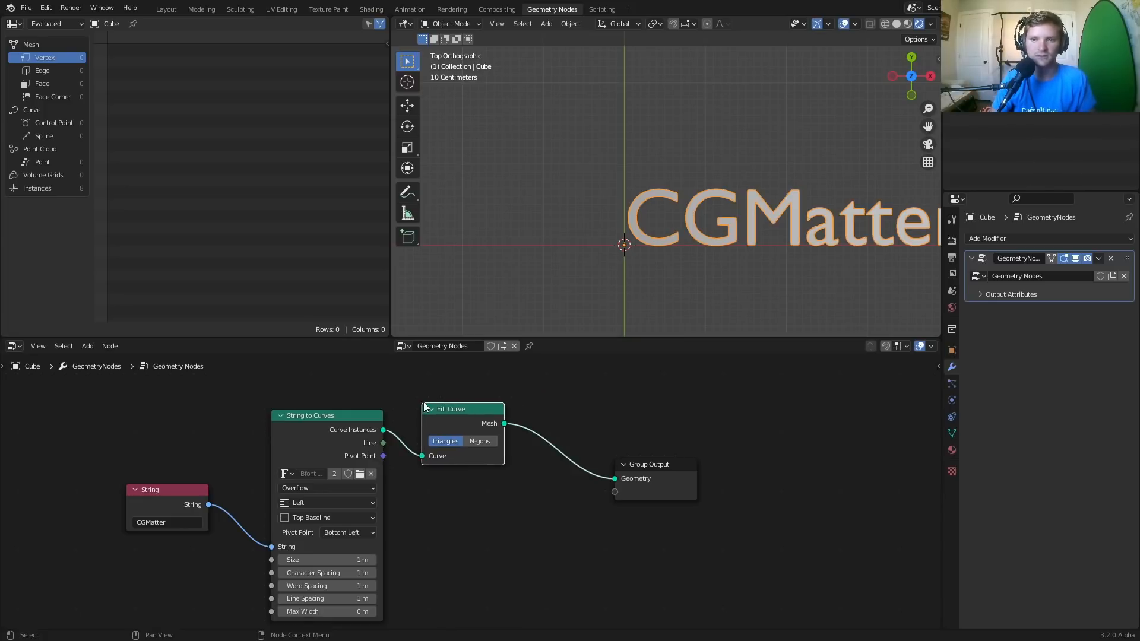
pyautogui.click(431, 403)
# Examine the filled text from an angled view with the viewport overlays temporarily hidden
pyautogui.scroll(-1, 740, 140)
pyautogui.keyDown('shift'); pyautogui.moveTo(797, 213); pyautogui.dragTo(733, 208, button='middle'); pyautogui.keyUp('shift')
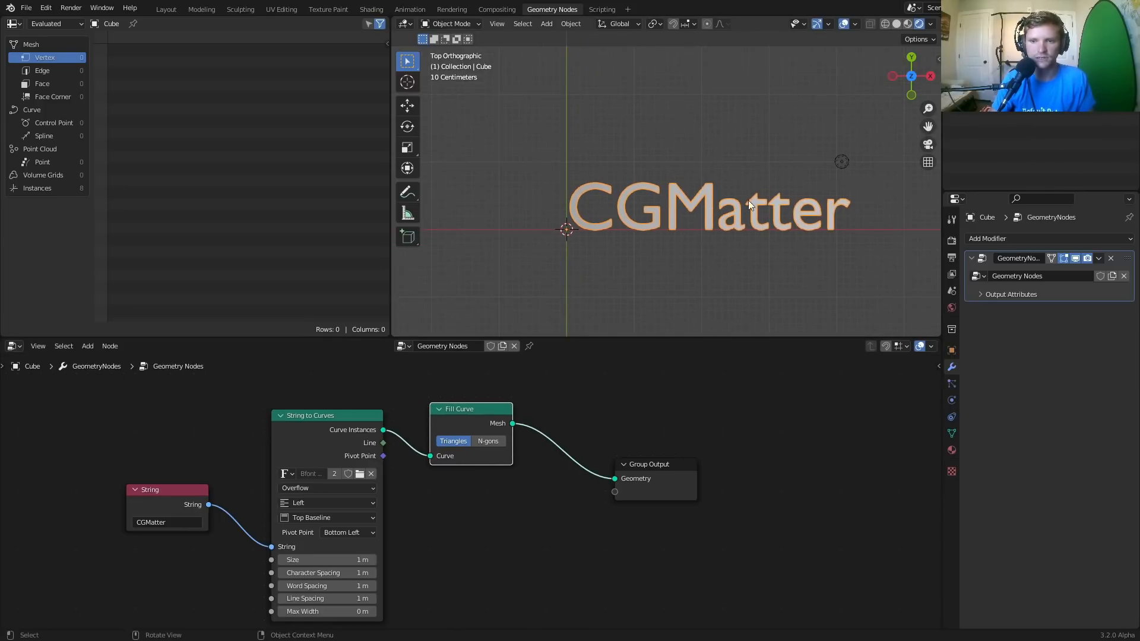
pyautogui.click(843, 24)
pyautogui.moveTo(912, 71); pyautogui.dragTo(939, 64)
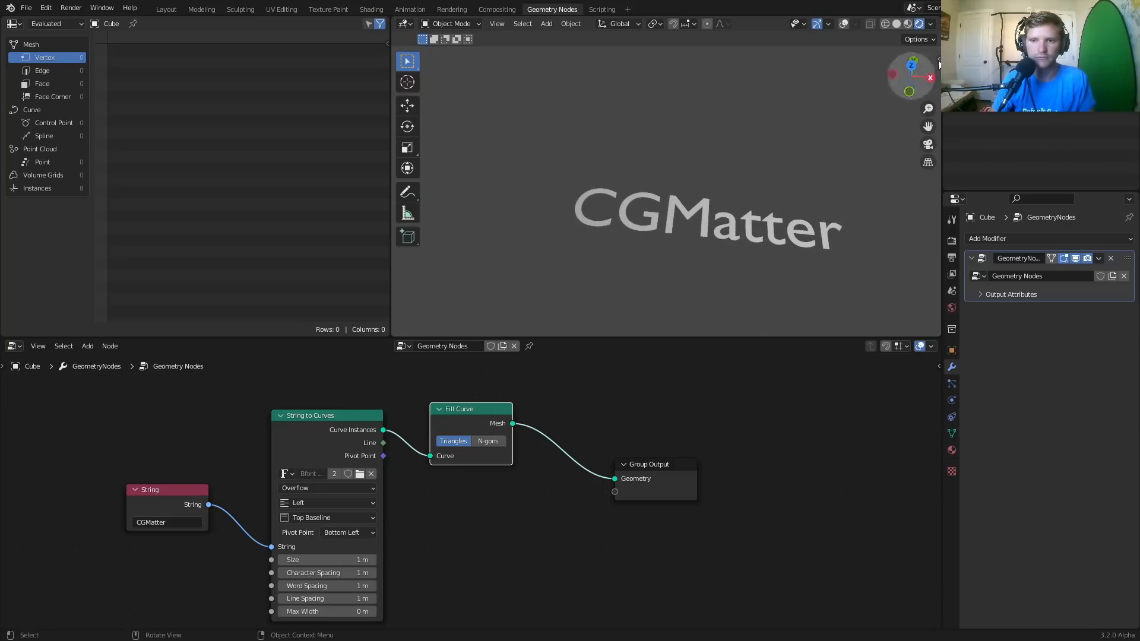
pyautogui.click(844, 24)
# Try adding an Extrude Mesh node after the Fill Curve node, and undo the addition
pyautogui.hotkey('shift', 'a')
pyautogui.click(543, 394)
pyautogui.write('extr')
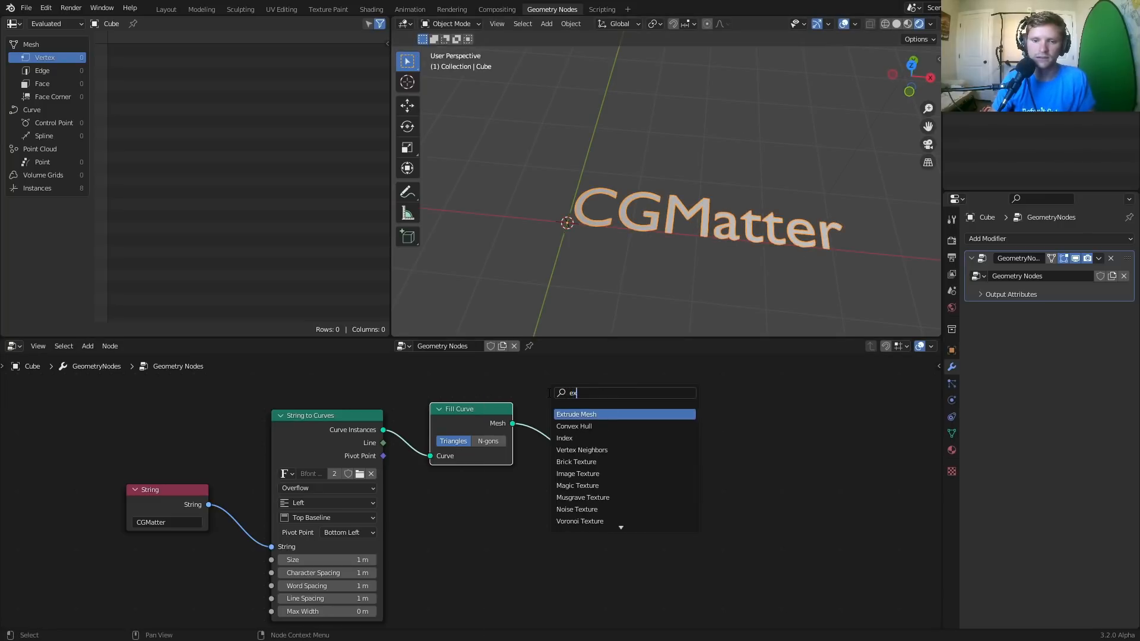
pyautogui.click(570, 414)
pyautogui.click(582, 411)
pyautogui.moveTo(662, 283); pyautogui.dragTo(746, 152, button='middle')
pyautogui.hotkey('ctrl', 'z')
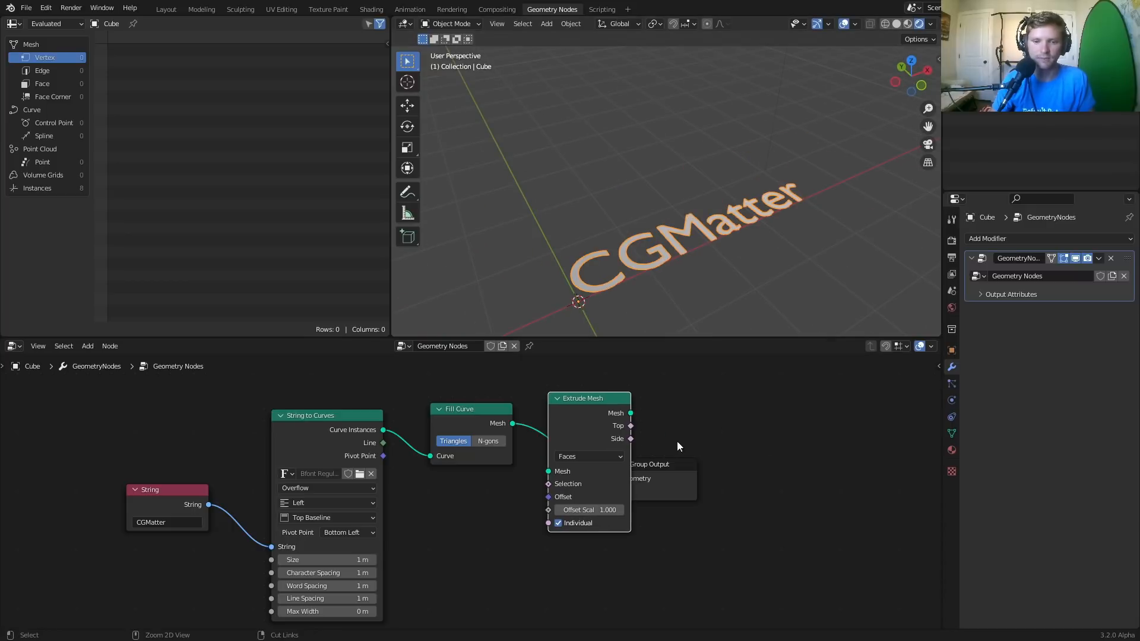
pyautogui.hotkey('ctrl', 'z')
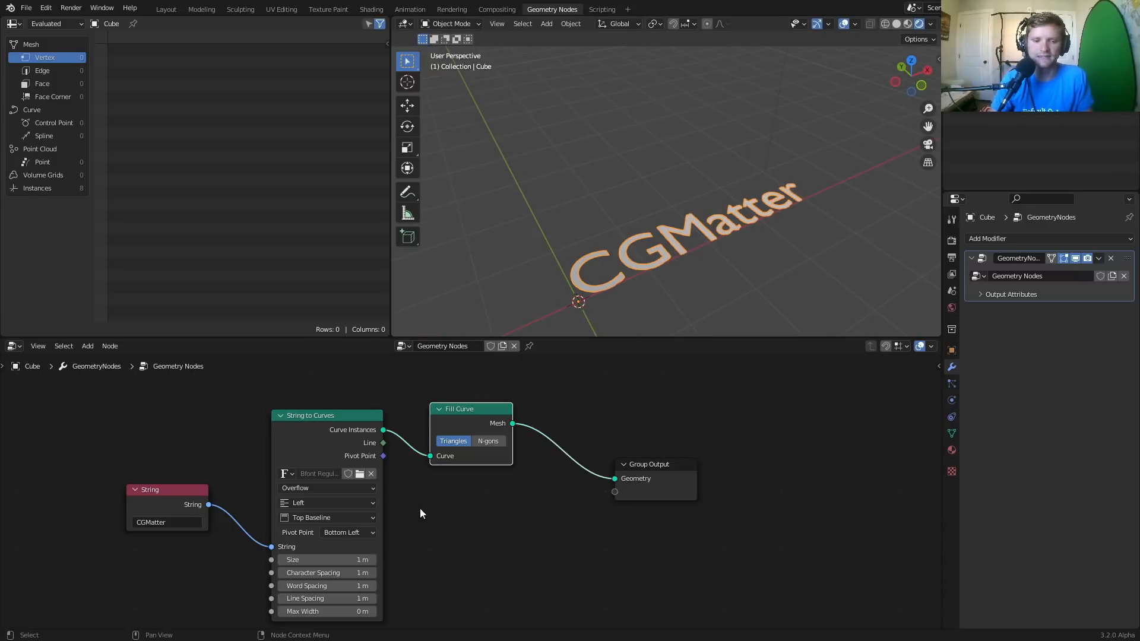
# Try out a different text size on the String to Curves node, and undo the change
pyautogui.moveTo(281, 443); pyautogui.dragTo(272, 428)
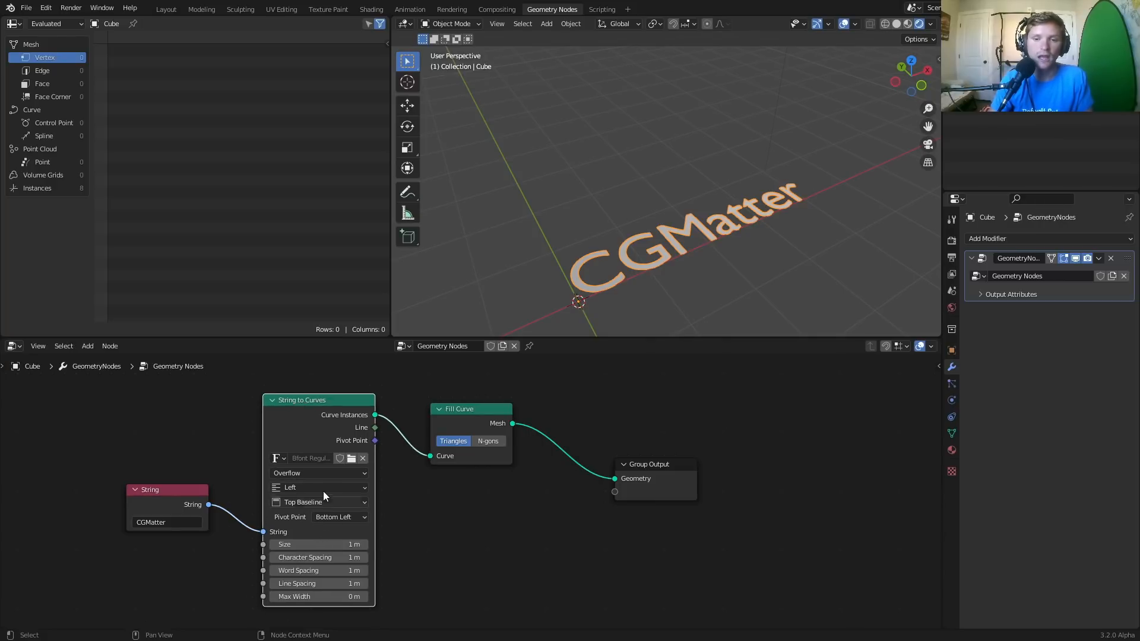
pyautogui.moveTo(323, 491); pyautogui.dragTo(373, 458, button='middle')
pyautogui.scroll(2, 374, 454)
pyautogui.moveTo(622, 280); pyautogui.dragTo(647, 276, button='middle')
pyautogui.moveTo(294, 524); pyautogui.dragTo(374, 543)
pyautogui.hotkey('ctrl', 'z')
pyautogui.hotkey('ctrl', 'z')
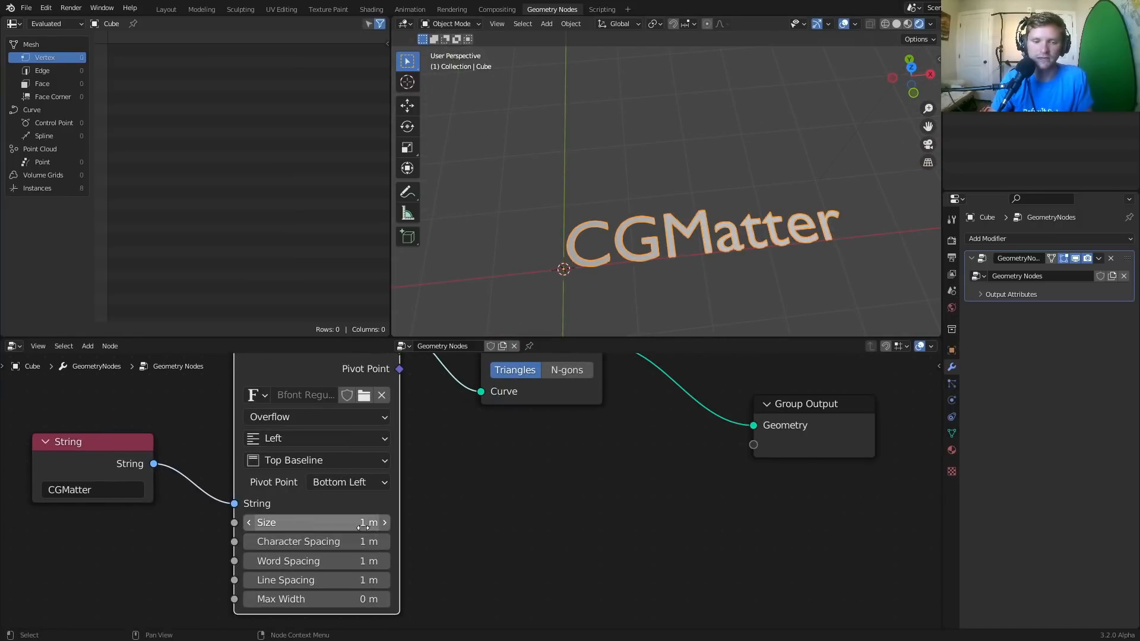
# Load the Arial Black font into the String to Curves node
pyautogui.click(365, 396)
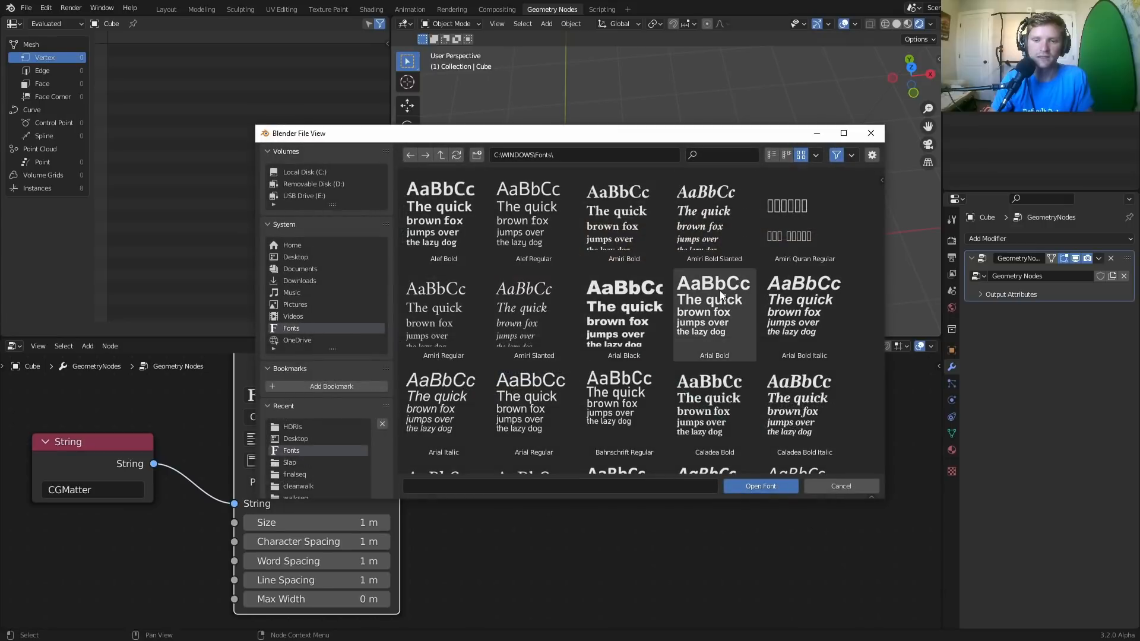
pyautogui.doubleClick(607, 293)
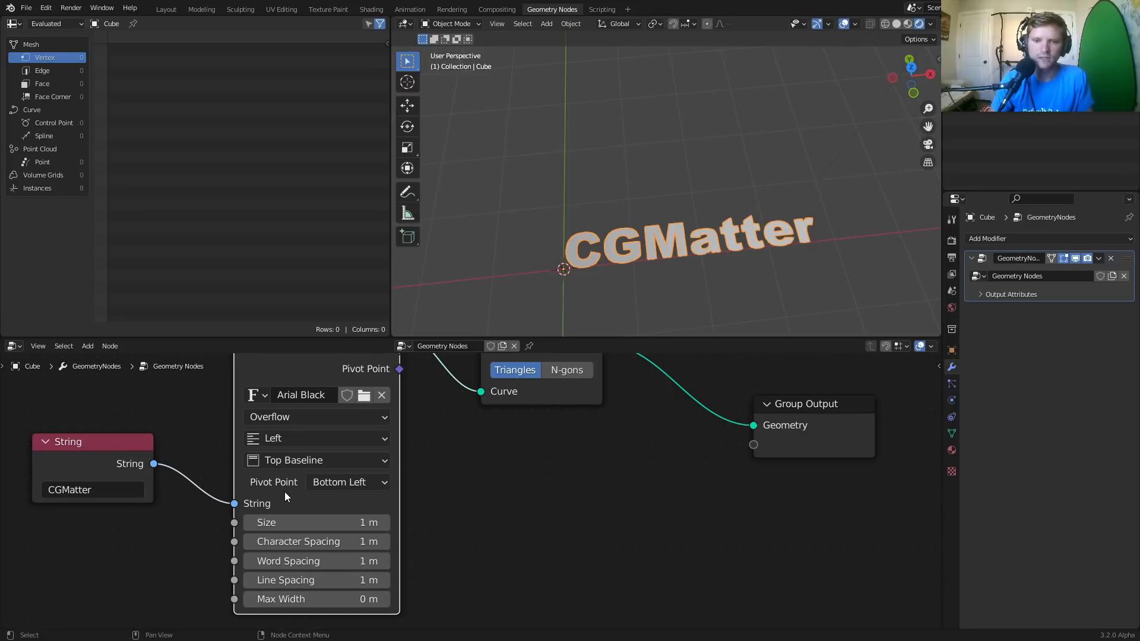
pyautogui.scroll(-3, 380, 436)
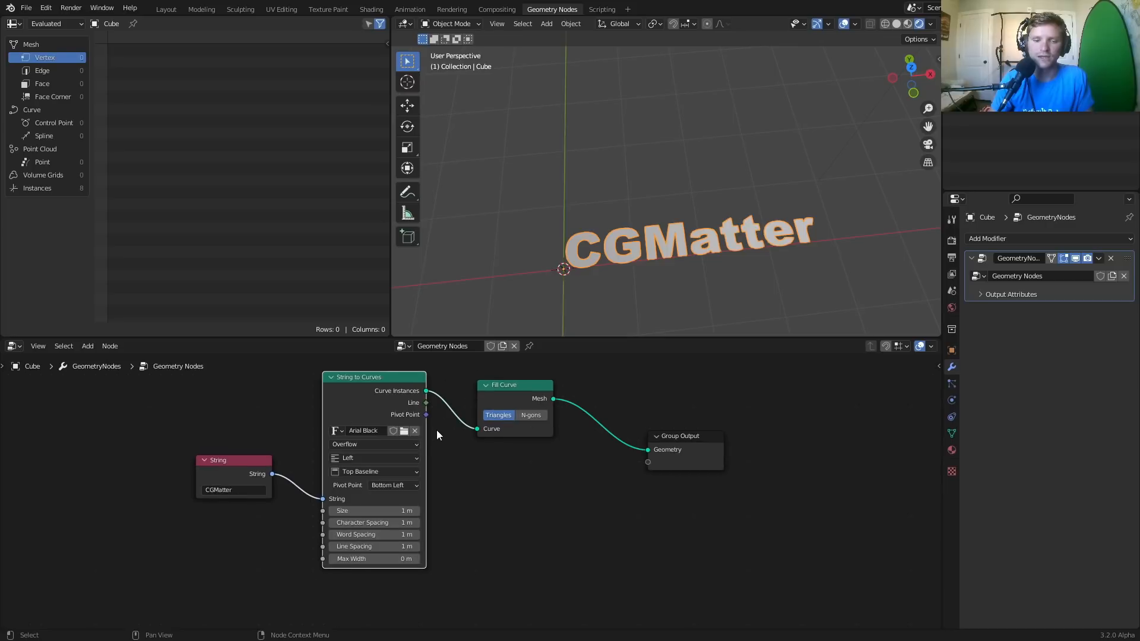
# Move the String node up and to the left, try the text test in it, and undo that text change
pyautogui.moveTo(485, 546); pyautogui.dragTo(305, 358)
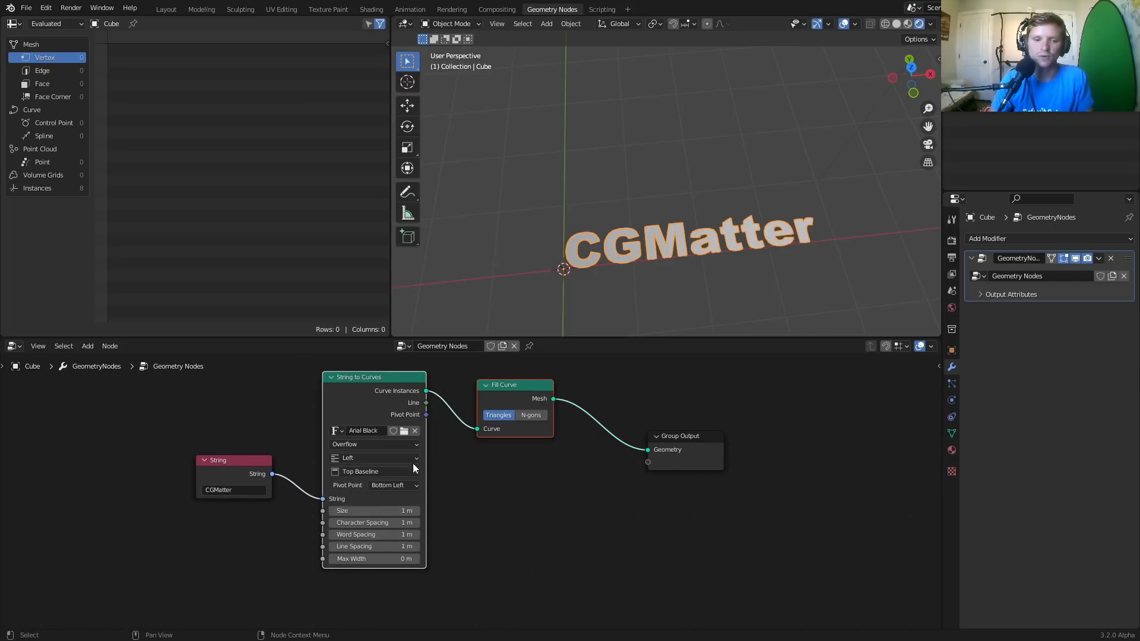
pyautogui.moveTo(480, 564); pyautogui.dragTo(293, 394)
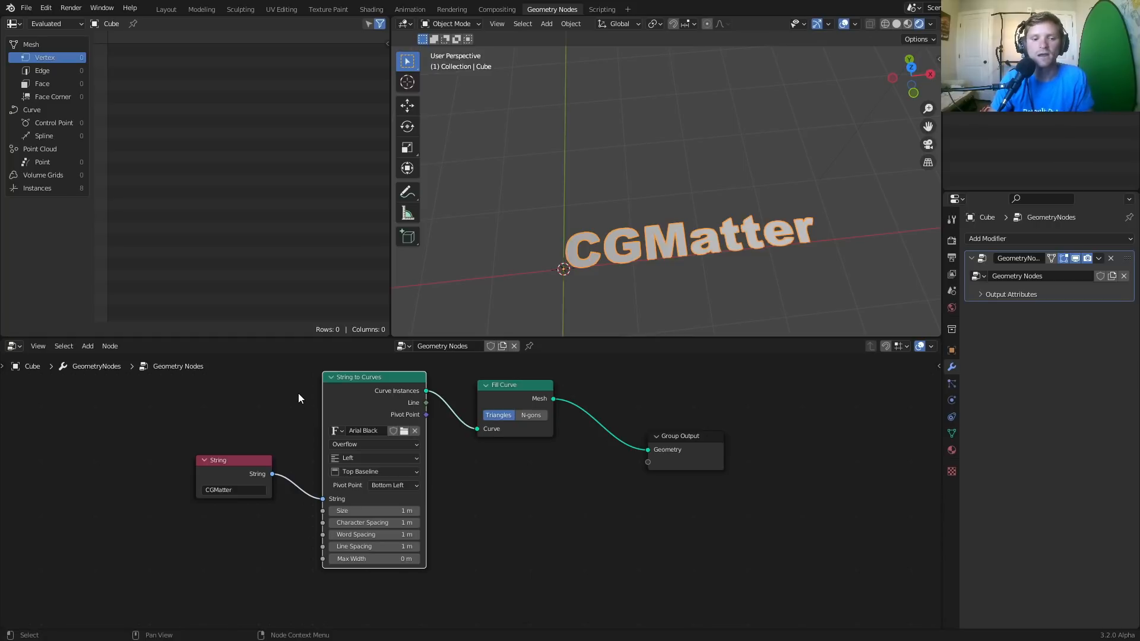
pyautogui.moveTo(267, 492); pyautogui.dragTo(235, 470)
pyautogui.write('test')
pyautogui.press('Return')
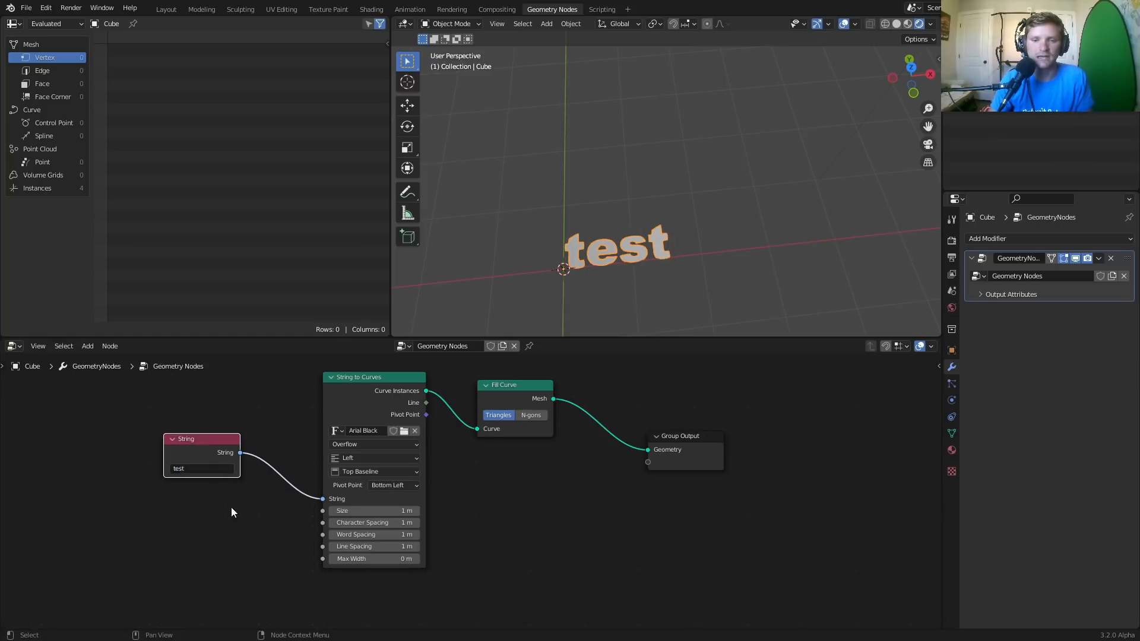
pyautogui.hotkey('ctrl', 'z')
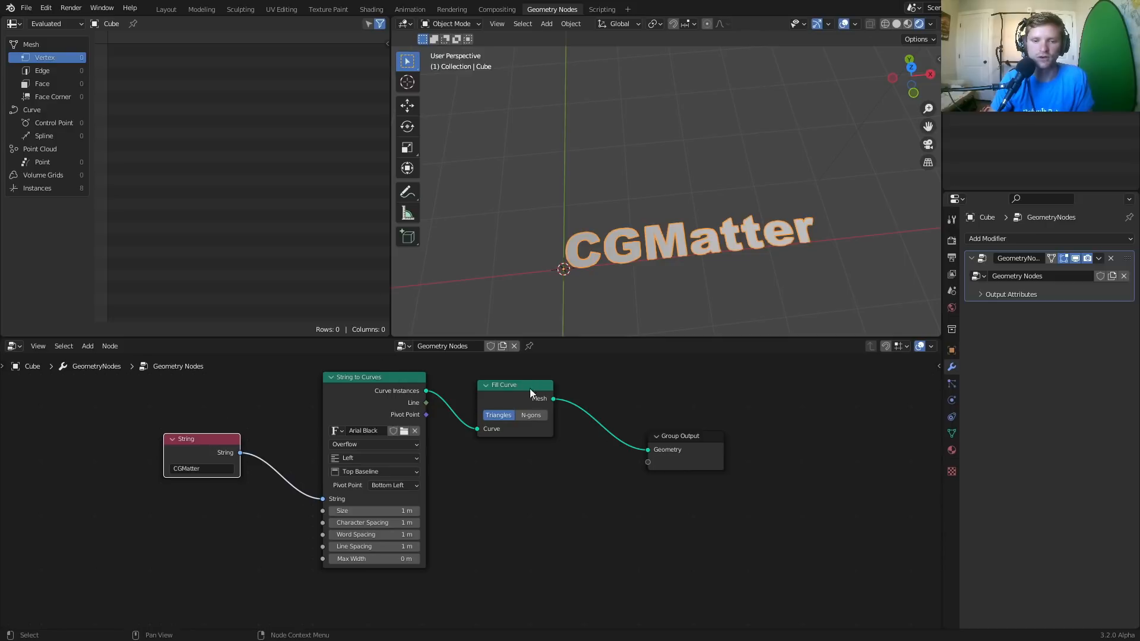
# Move the Group Output node farther right to make room after the Fill Curve node
pyautogui.moveTo(583, 450); pyautogui.dragTo(374, 489, button='middle')
pyautogui.moveTo(417, 534); pyautogui.dragTo(524, 443)
pyautogui.press('g')
pyautogui.click(746, 453)
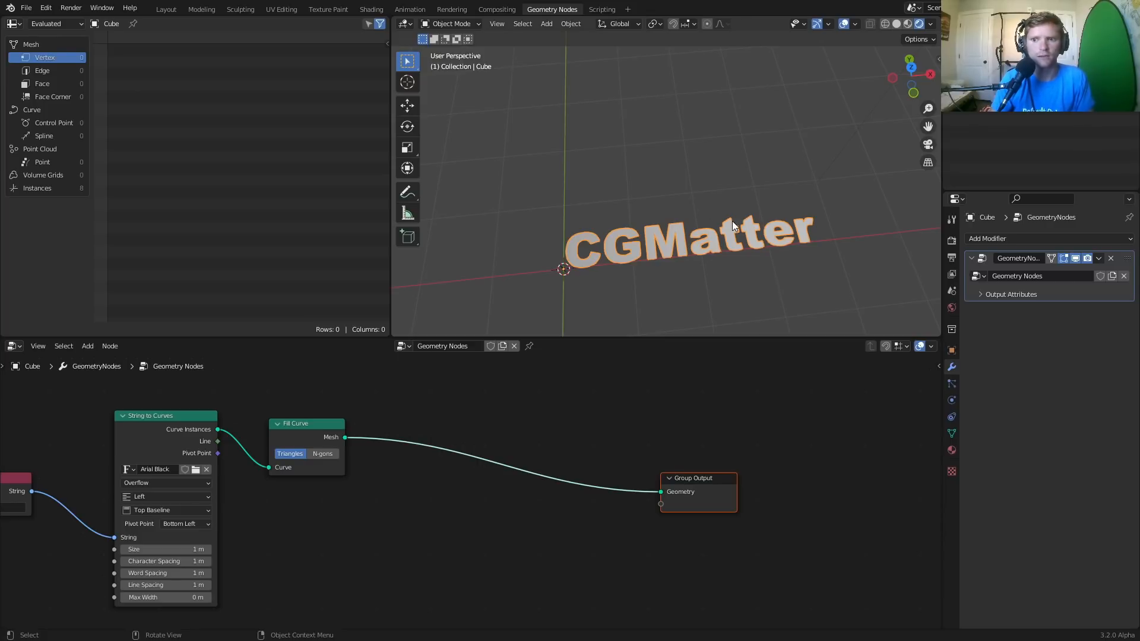
# Add an Array modifier below the Geometry Nodes modifier, and make the Geometry Nodes modifier active again
pyautogui.click(992, 238)
pyautogui.click(921, 269)
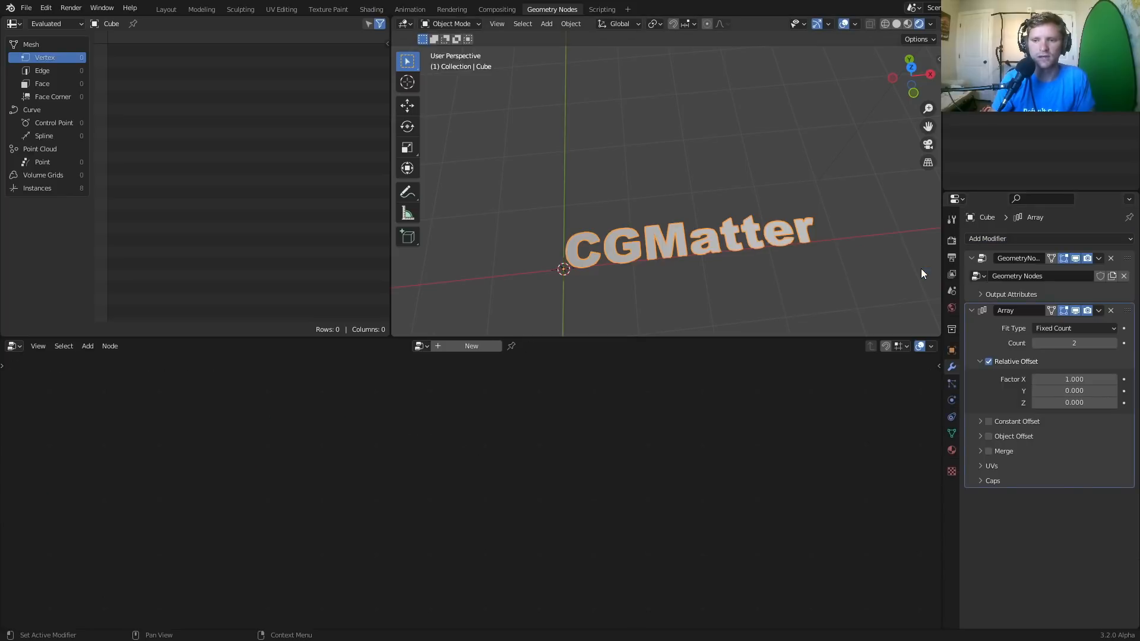
pyautogui.click(985, 261)
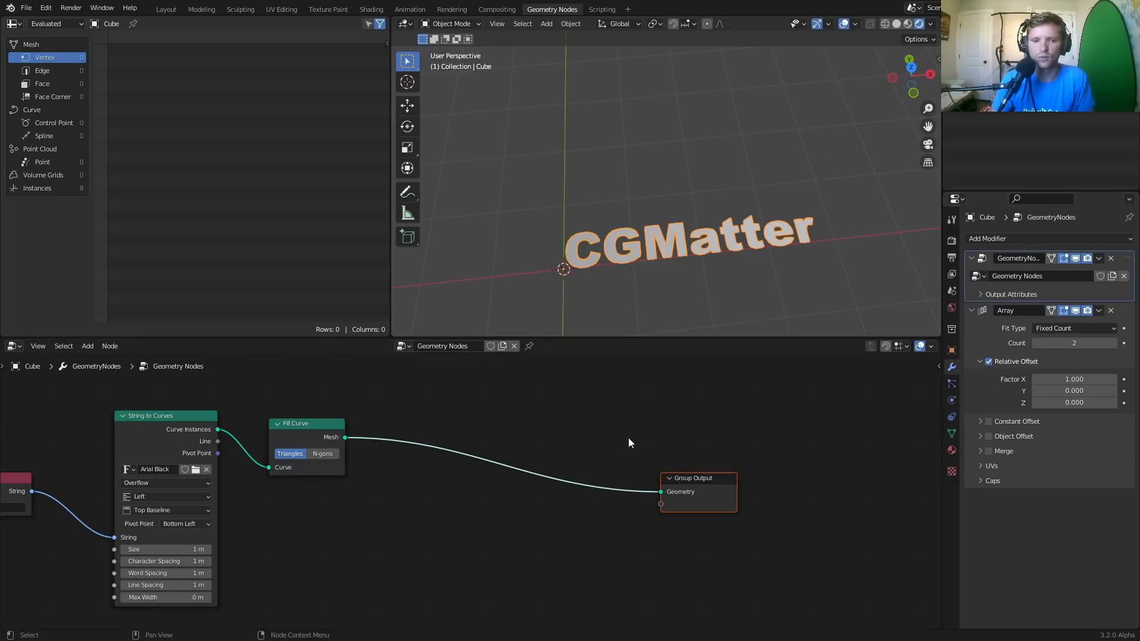
# Connect a Viewer node to the Fill Curve mesh output and place it above the link to the Group Output
pyautogui.hotkey('shift', 'a')
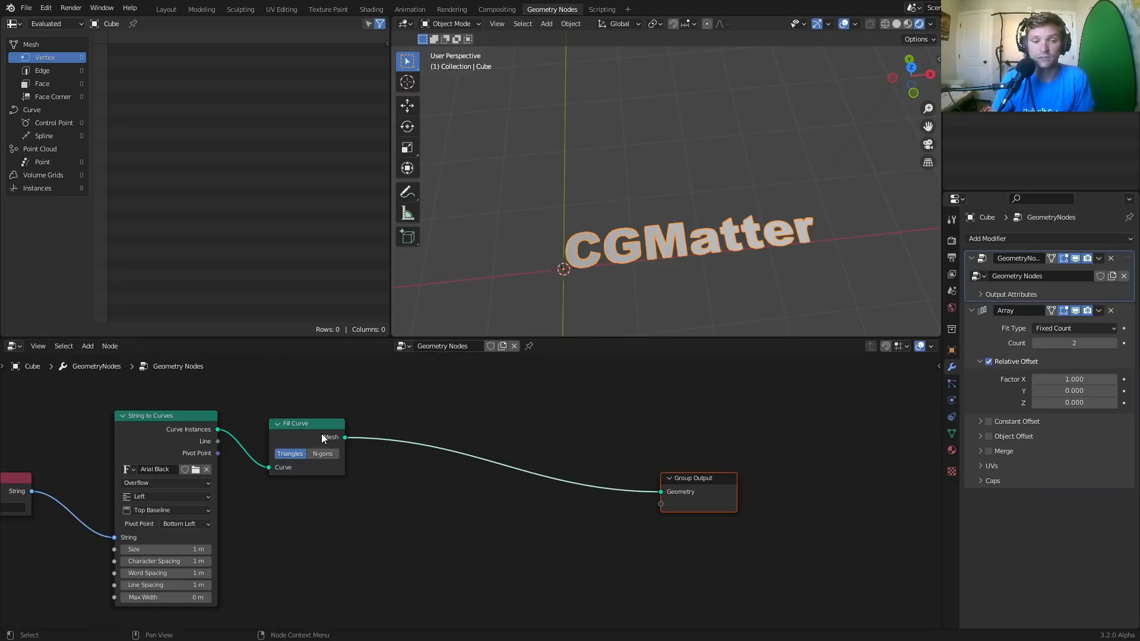
pyautogui.click(321, 433)
pyautogui.keyDown('ctrl'); pyautogui.keyDown('shift'); pyautogui.click(305, 427); pyautogui.keyUp('shift'); pyautogui.keyUp('ctrl')
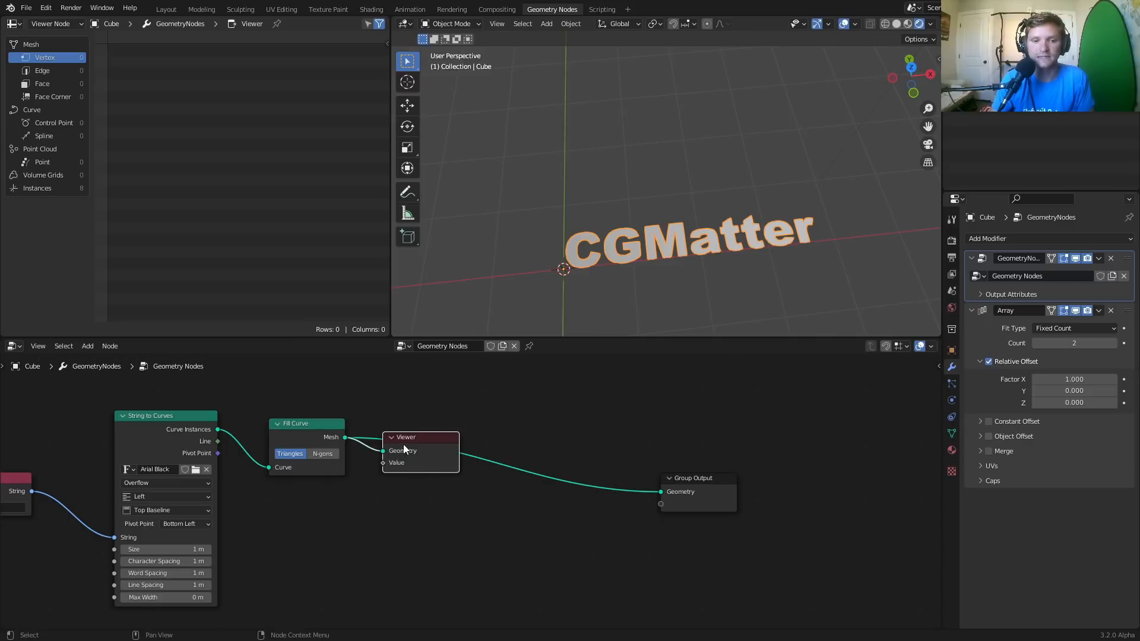
pyautogui.moveTo(404, 444); pyautogui.dragTo(473, 387)
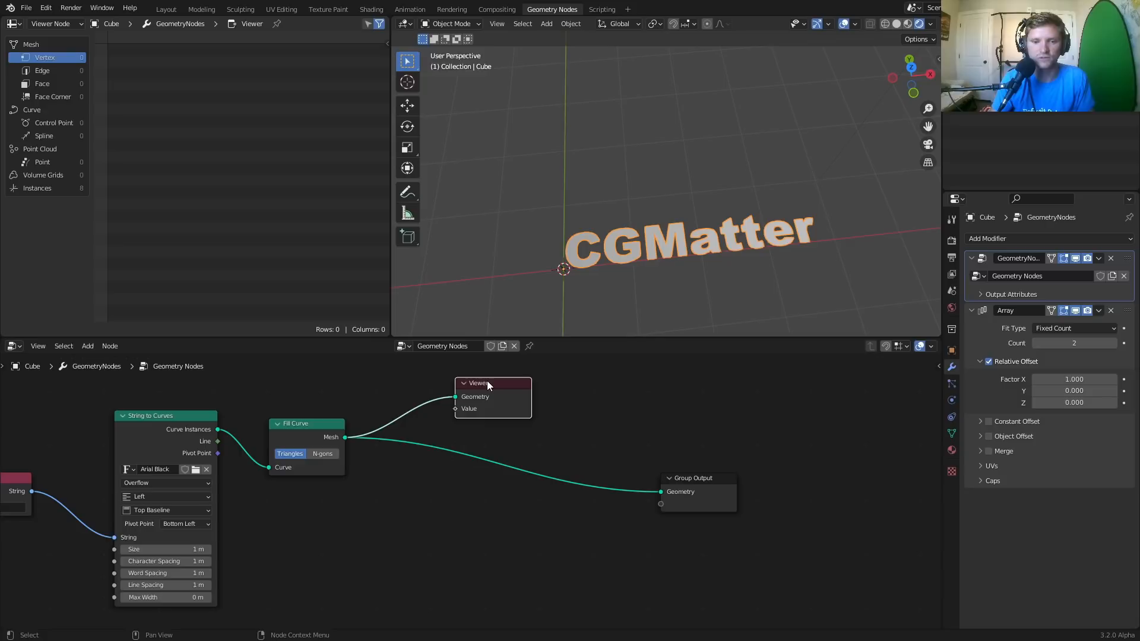
# Show the Fill Curve output's instances in the spreadsheet and delete the Viewer node
pyautogui.click(46, 188)
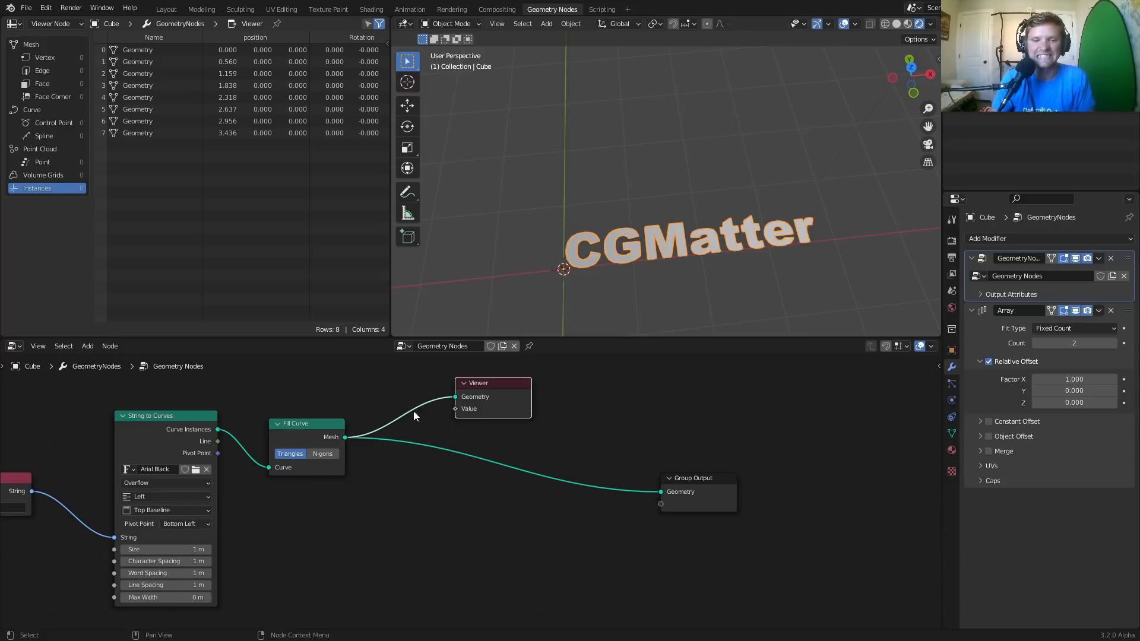
pyautogui.press('x')
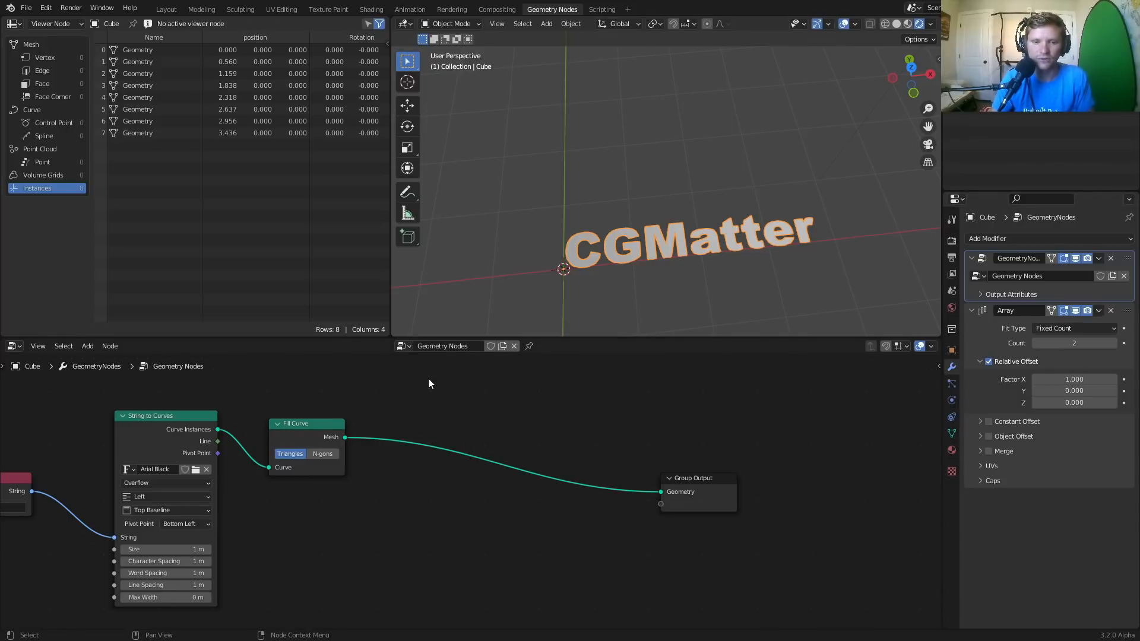
# Insert a Realize Instances node on the link between Fill Curve and Group Output
pyautogui.hotkey('shift', 'a')
pyautogui.click(428, 379)
pyautogui.write('realize')
pyautogui.press('Return')
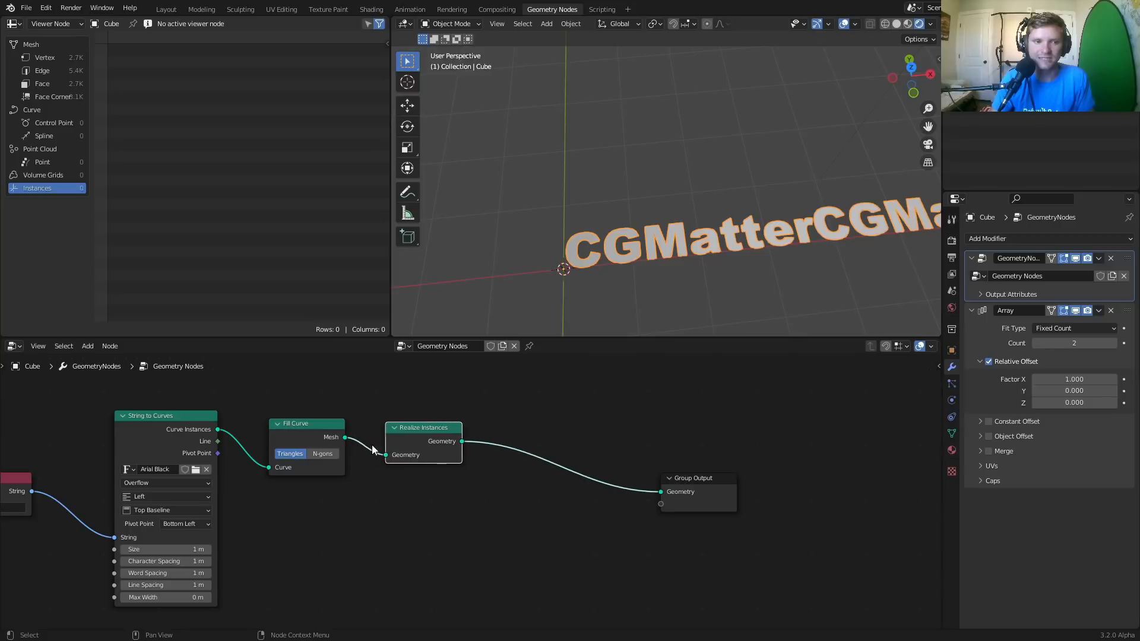
pyautogui.click(436, 435)
# Inspect the vertex data of the Realize Instances output through a temporary Viewer node and delete that Viewer
pyautogui.keyDown('ctrl'); pyautogui.keyDown('shift'); pyautogui.click(435, 434); pyautogui.keyUp('shift'); pyautogui.keyUp('ctrl')
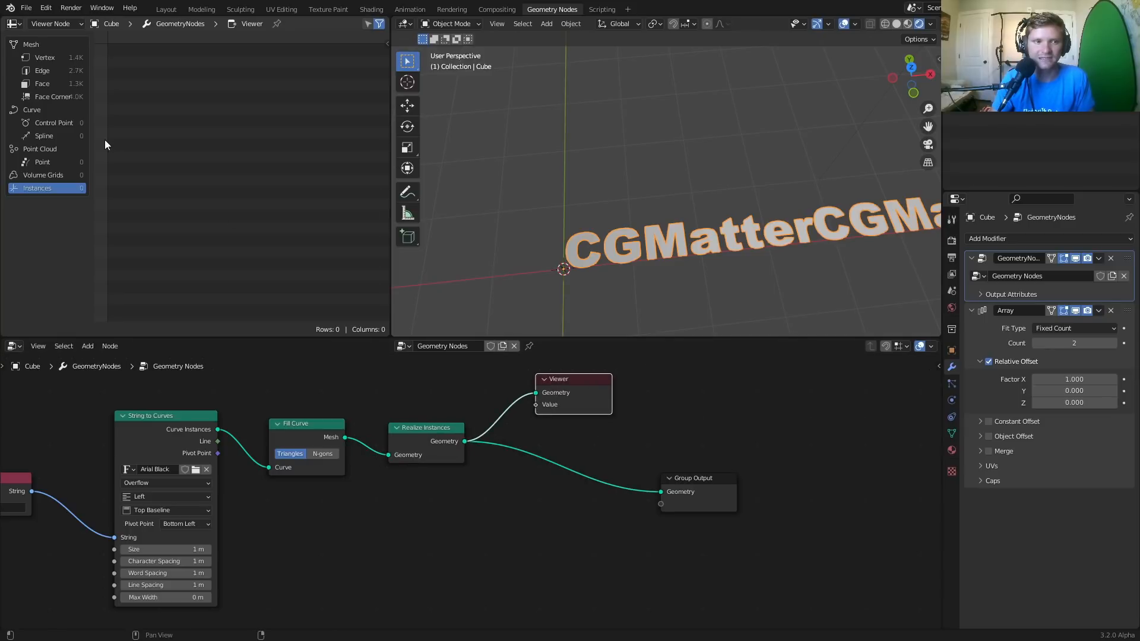
pyautogui.click(51, 58)
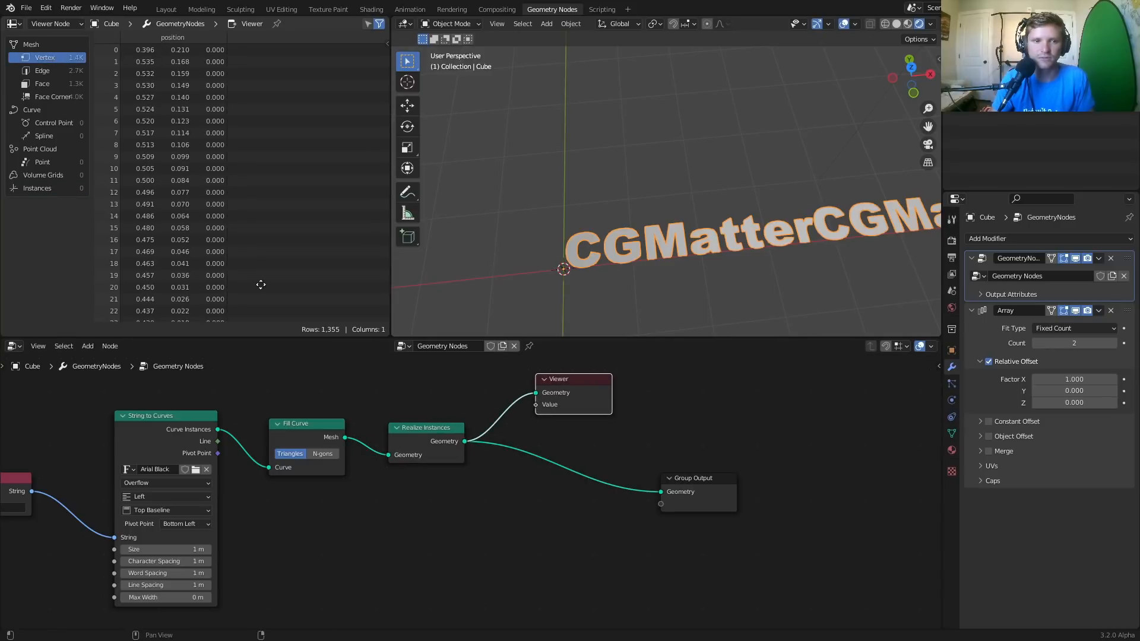
pyautogui.press('x')
# Try a count of 5 in the Array modifier and set it back to 2
pyautogui.scroll(-3, 744, 257)
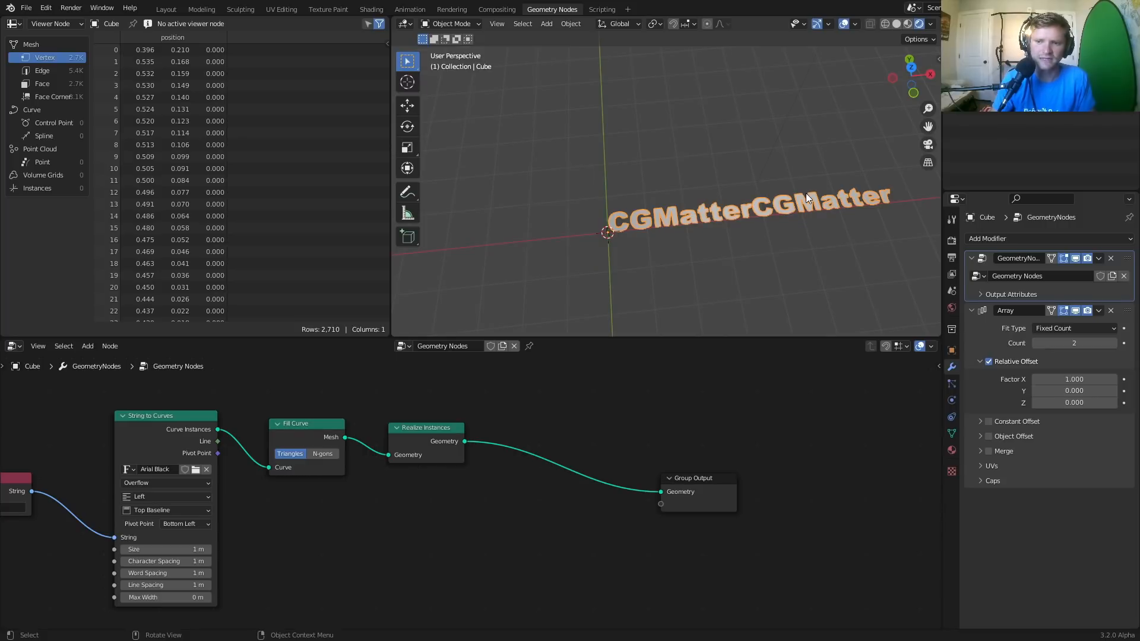
pyautogui.keyDown('shift'); pyautogui.moveTo(807, 194); pyautogui.dragTo(682, 211, button='middle'); pyautogui.keyUp('shift')
pyautogui.click(1114, 344)
pyautogui.click(1114, 344)
pyautogui.click(1115, 344)
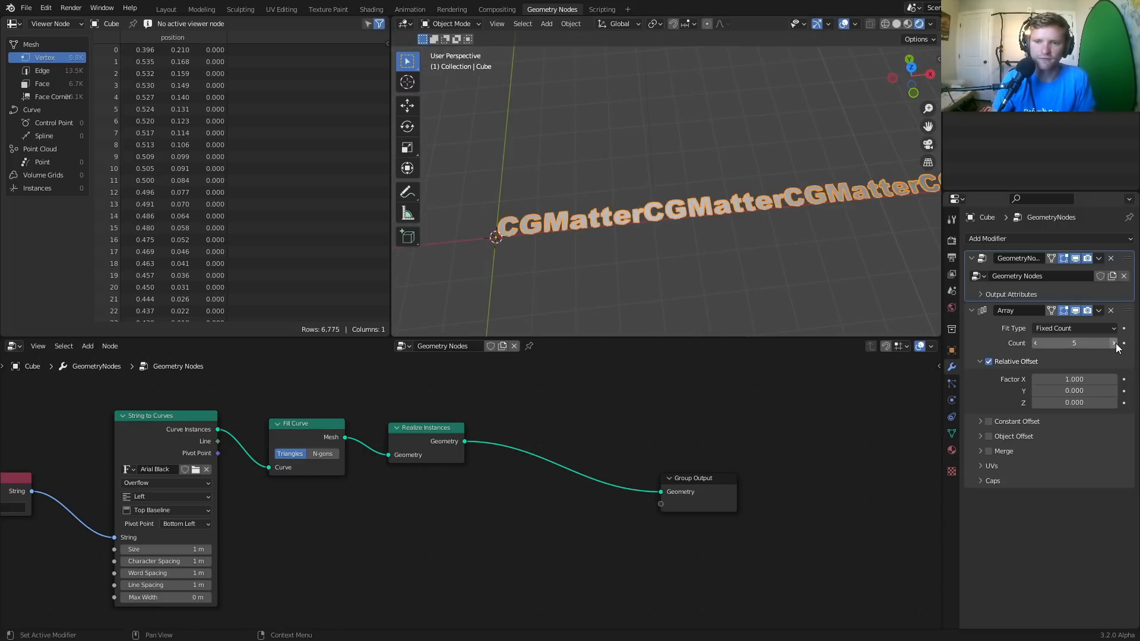
pyautogui.click(1035, 343)
pyautogui.click(1036, 343)
pyautogui.click(1036, 344)
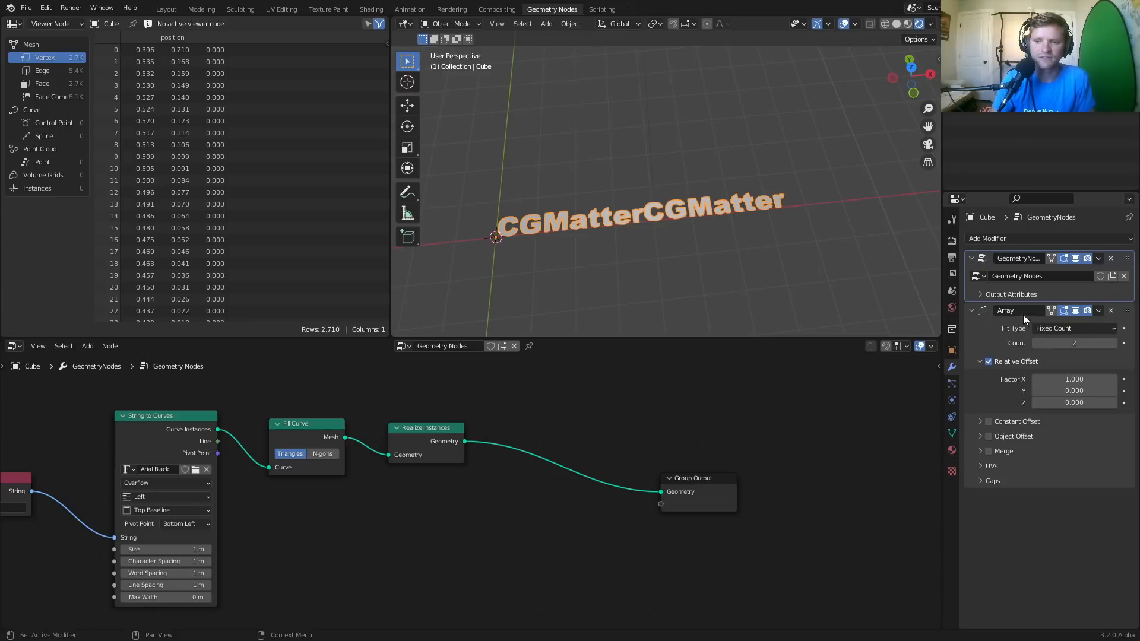
# Remove the Array modifier, and space out the Group Output and Realize Instances nodes to make room between them
pyautogui.click(1111, 311)
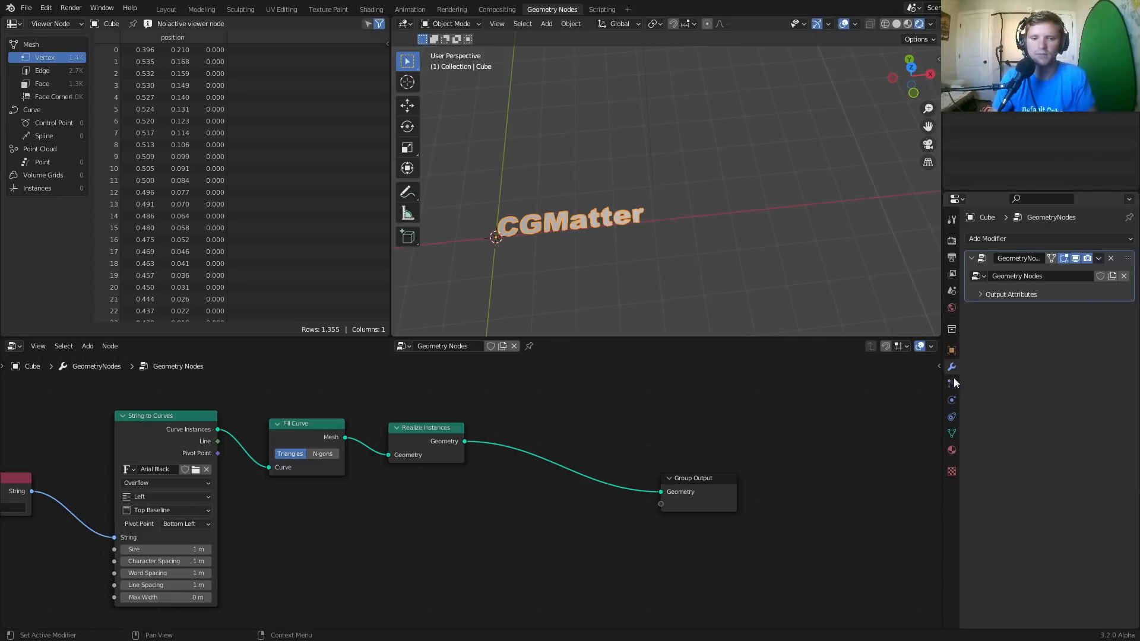
pyautogui.moveTo(696, 482); pyautogui.dragTo(789, 442)
pyautogui.scroll(2, 477, 406)
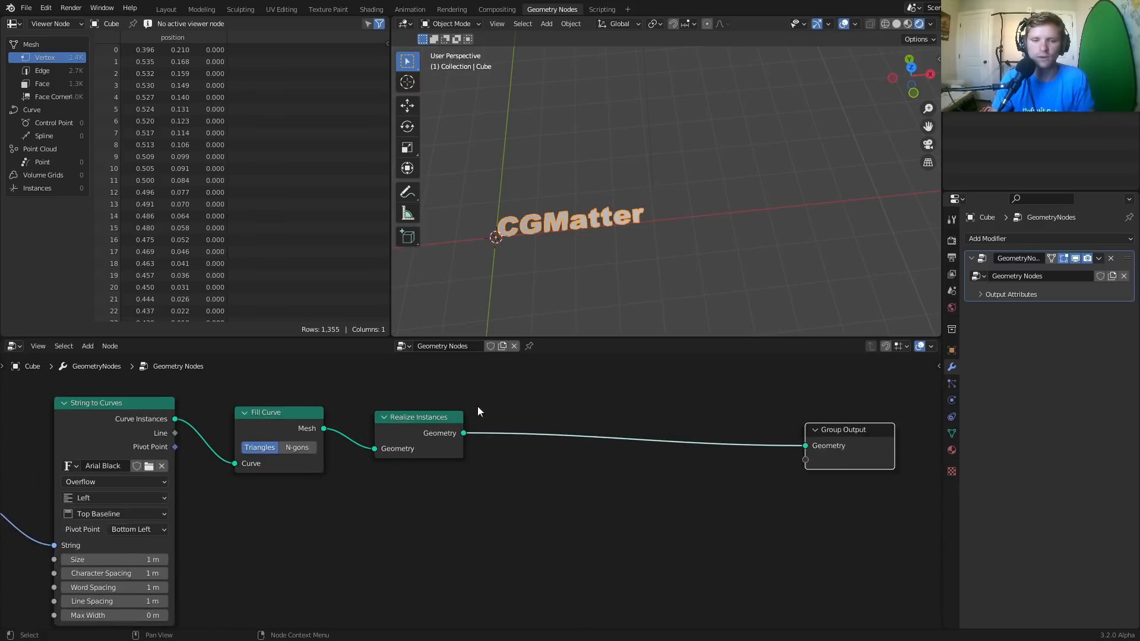
pyautogui.moveTo(399, 419); pyautogui.dragTo(398, 447)
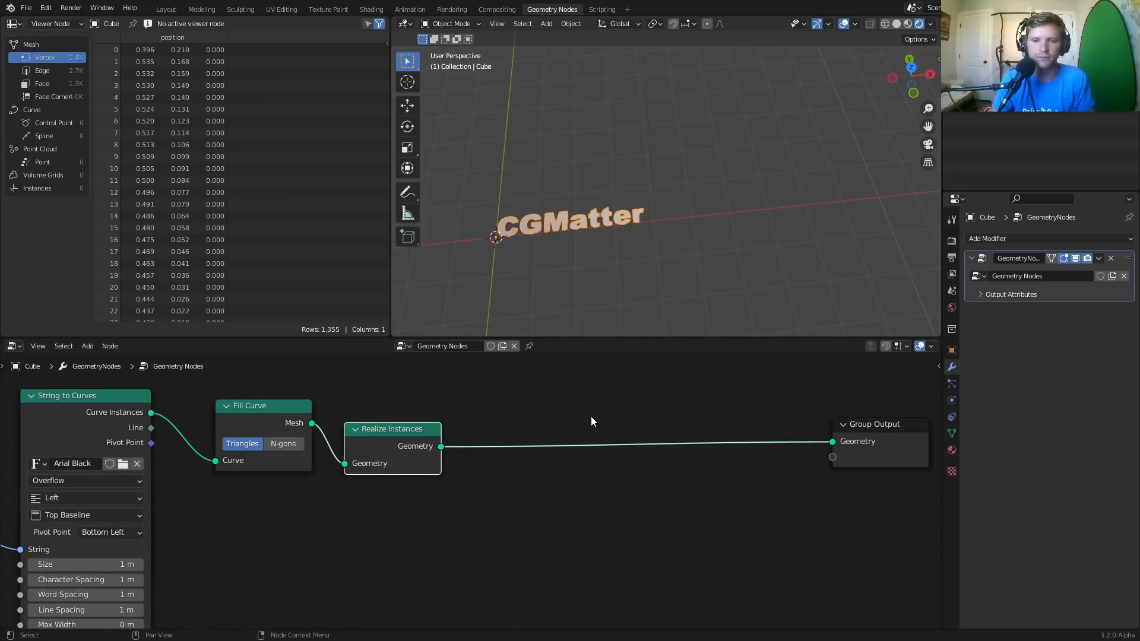
# Insert an Instance on Points node before Group Output and connect the Realize Instances geometry to its Instance input
pyautogui.moveTo(590, 416); pyautogui.dragTo(468, 454, button='middle')
pyautogui.hotkey('shift', 'a')
pyautogui.click(451, 395)
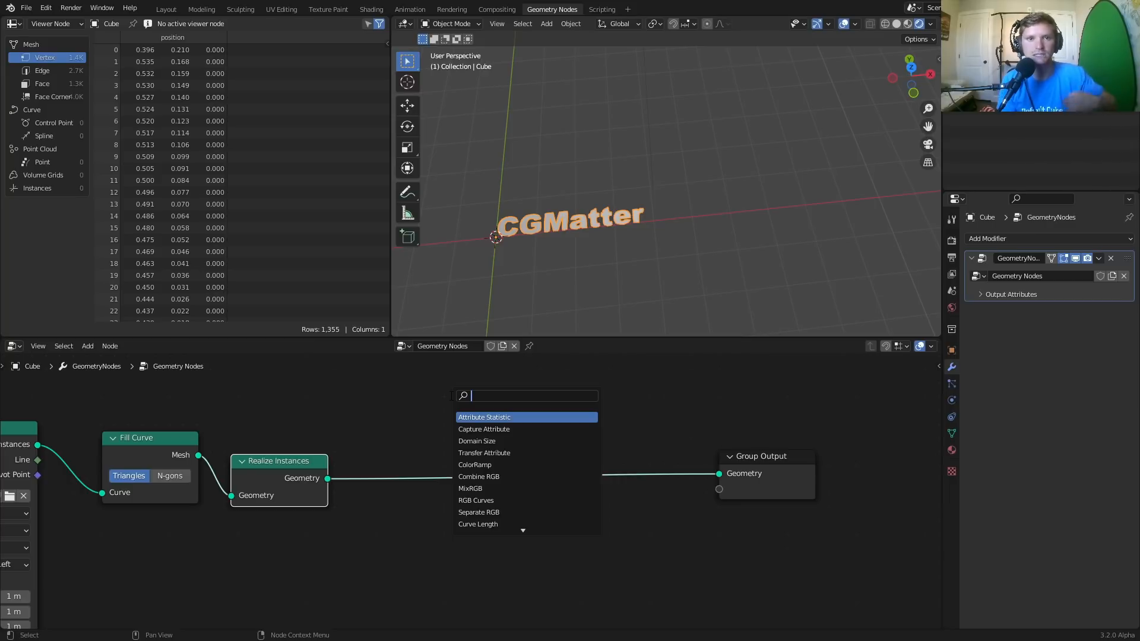
pyautogui.write('instance on')
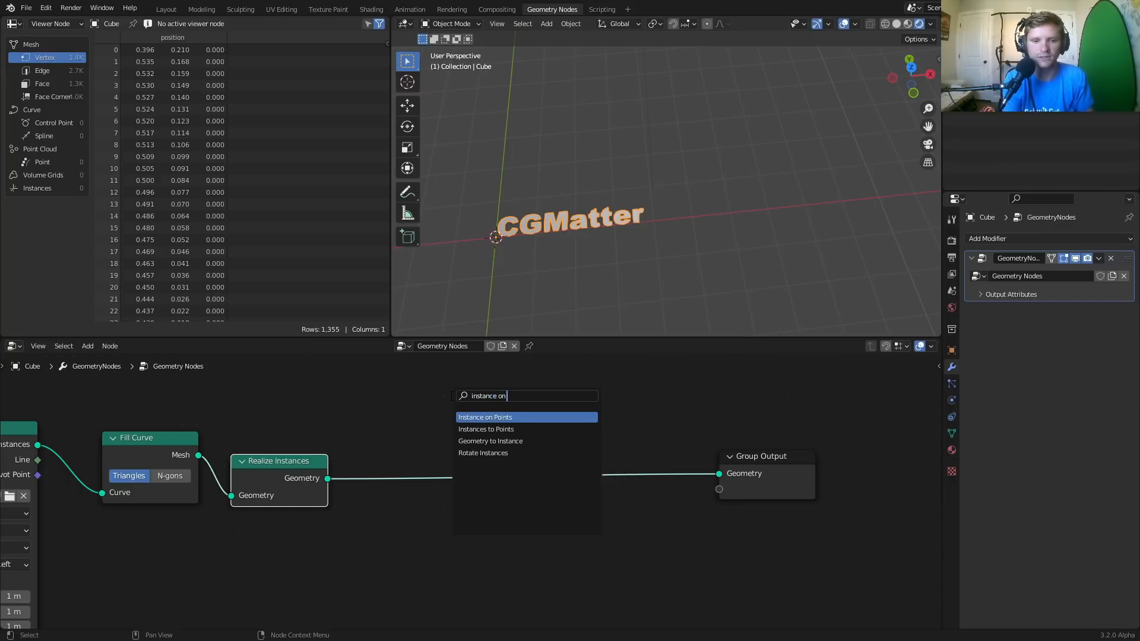
pyautogui.press('Return')
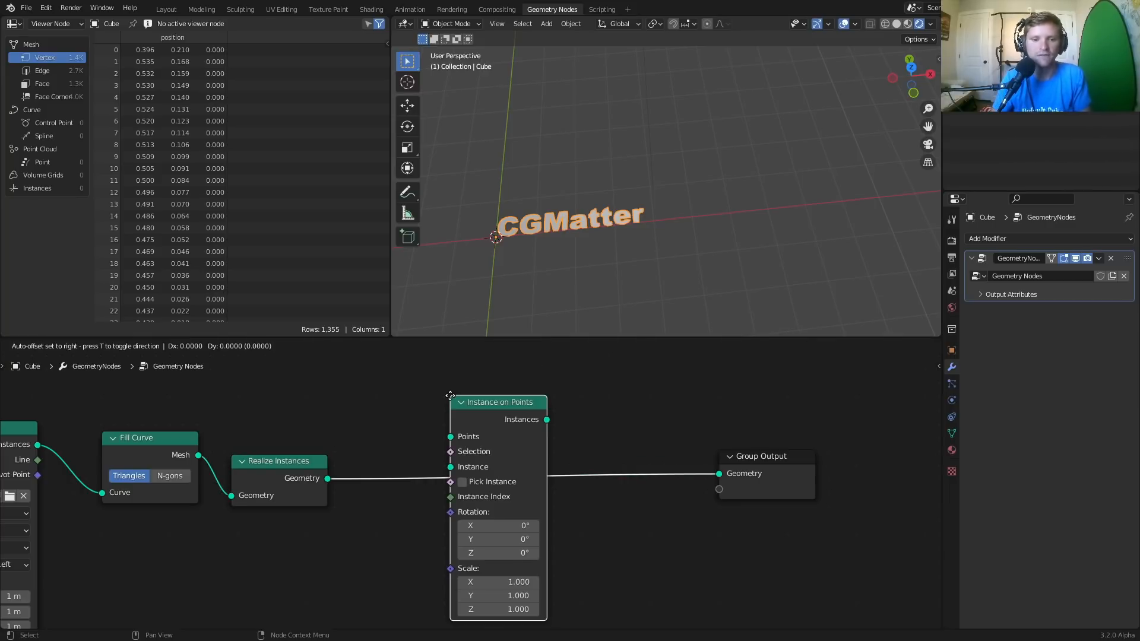
pyautogui.click(501, 407)
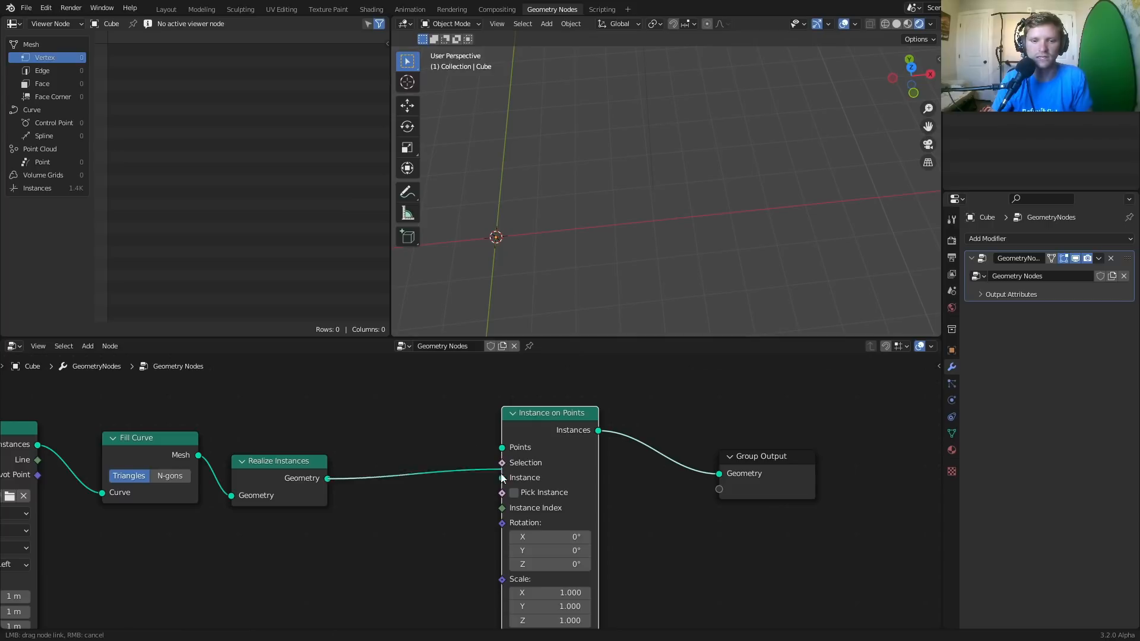
pyautogui.moveTo(502, 478); pyautogui.dragTo(422, 414)
pyautogui.click(448, 411)
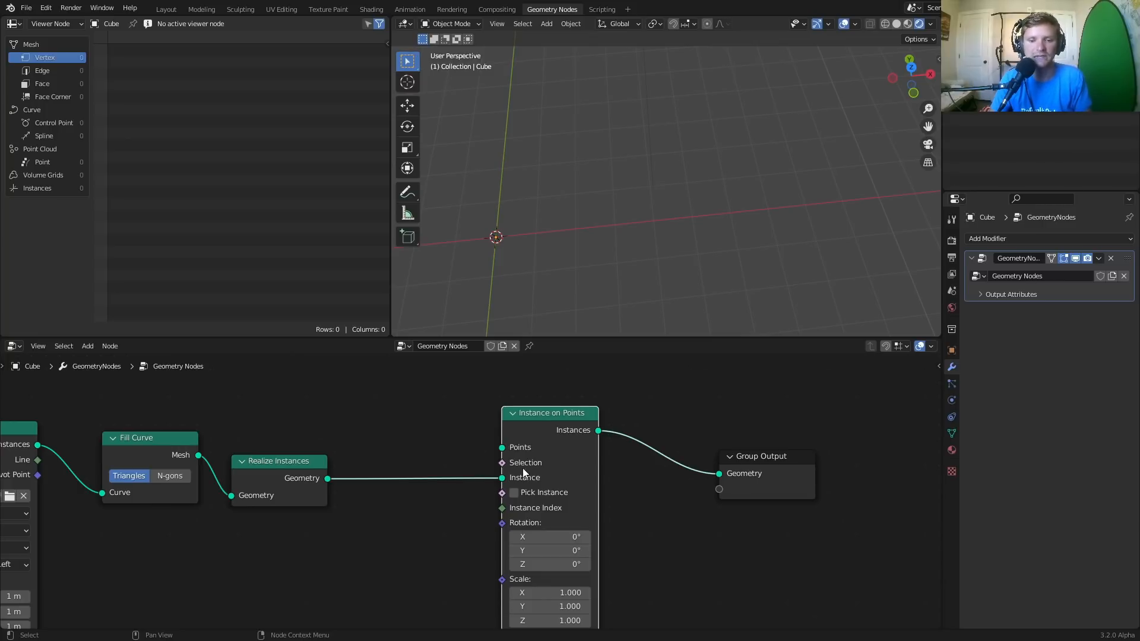
# Add a Mesh Line node and place it below the Realize Instances node
pyautogui.moveTo(322, 465); pyautogui.dragTo(405, 417, button='middle')
pyautogui.moveTo(411, 430); pyautogui.dragTo(402, 396)
pyautogui.write('mesh line')
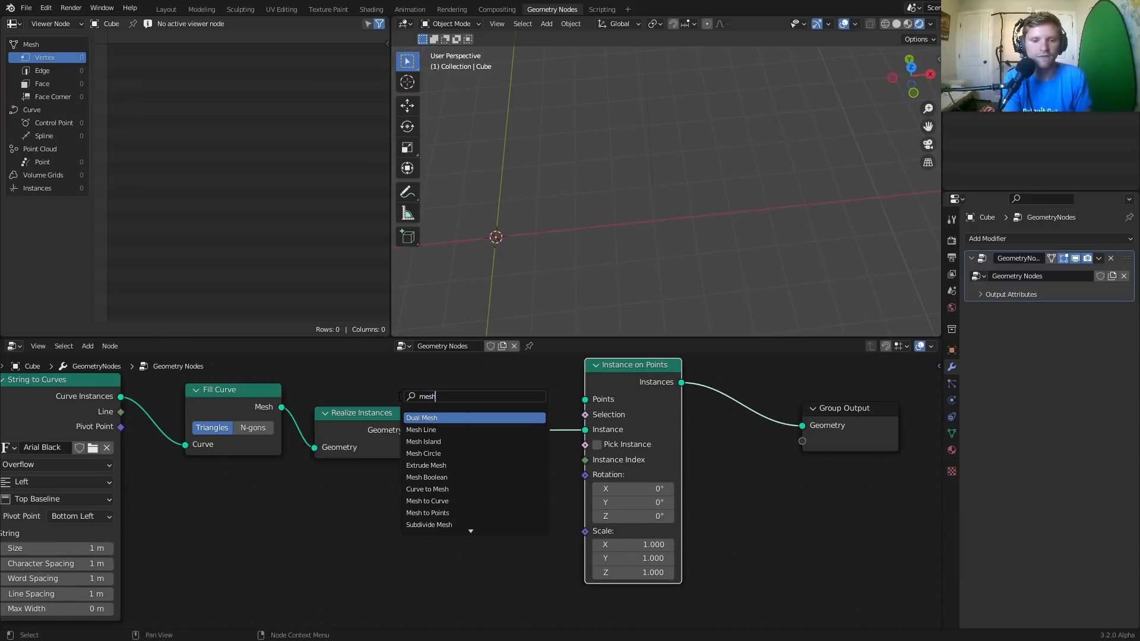
pyautogui.press('Return')
pyautogui.click(327, 516)
# Preview the Mesh Line with a temporary Viewer node, delete the Viewer, and link the line directly to Group Output
pyautogui.keyDown('ctrl'); pyautogui.keyDown('shift'); pyautogui.click(327, 515); pyautogui.keyUp('shift'); pyautogui.keyUp('ctrl')
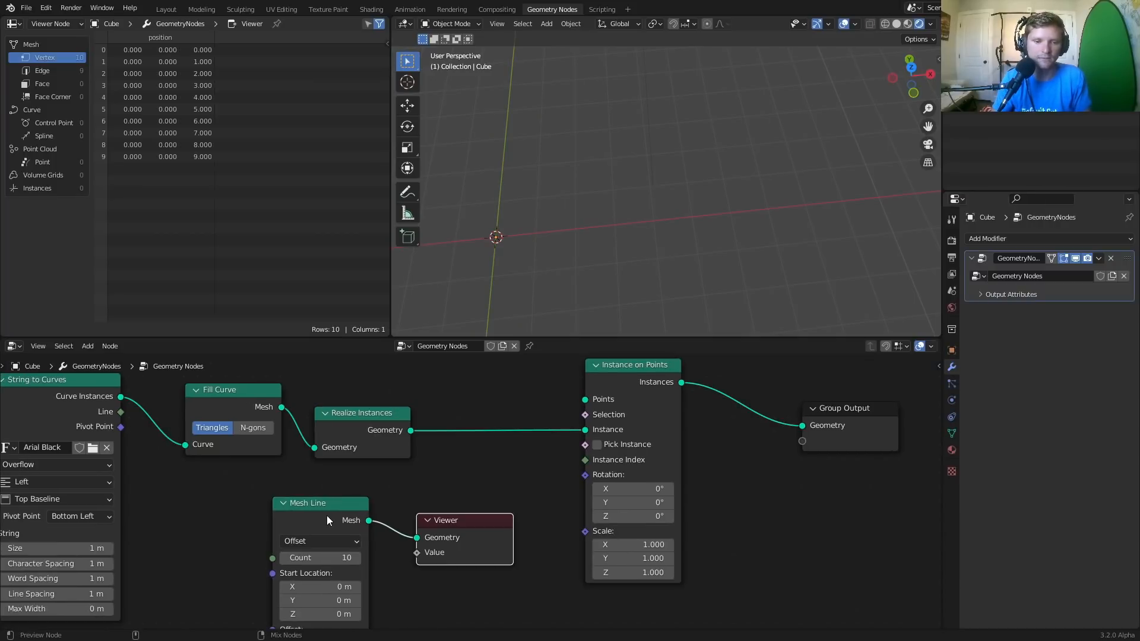
pyautogui.press('x')
pyautogui.keyDown('alt'); pyautogui.keyDown('shift'); pyautogui.click(346, 506); pyautogui.keyUp('shift'); pyautogui.keyUp('alt')
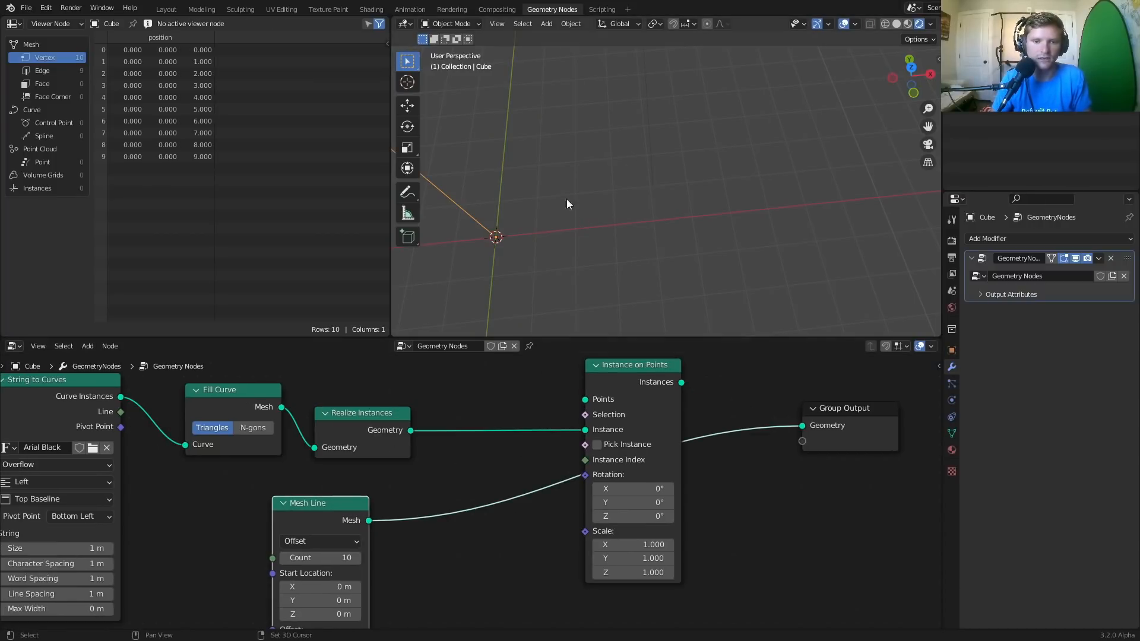
pyautogui.moveTo(566, 198); pyautogui.dragTo(629, 233, button='middle')
# Set the Mesh Line count to 7 and cancel a trial change of its X offset
pyautogui.moveTo(440, 554); pyautogui.dragTo(468, 477, button='middle')
pyautogui.moveTo(380, 480)
pyautogui.mouseDown()
pyautogui.moveTo(350, 483)
pyautogui.moveTo(401, 482)
pyautogui.mouseUp()
pyautogui.moveTo(369, 566); pyautogui.dragTo(383, 566)
pyautogui.rightClick(384, 566)
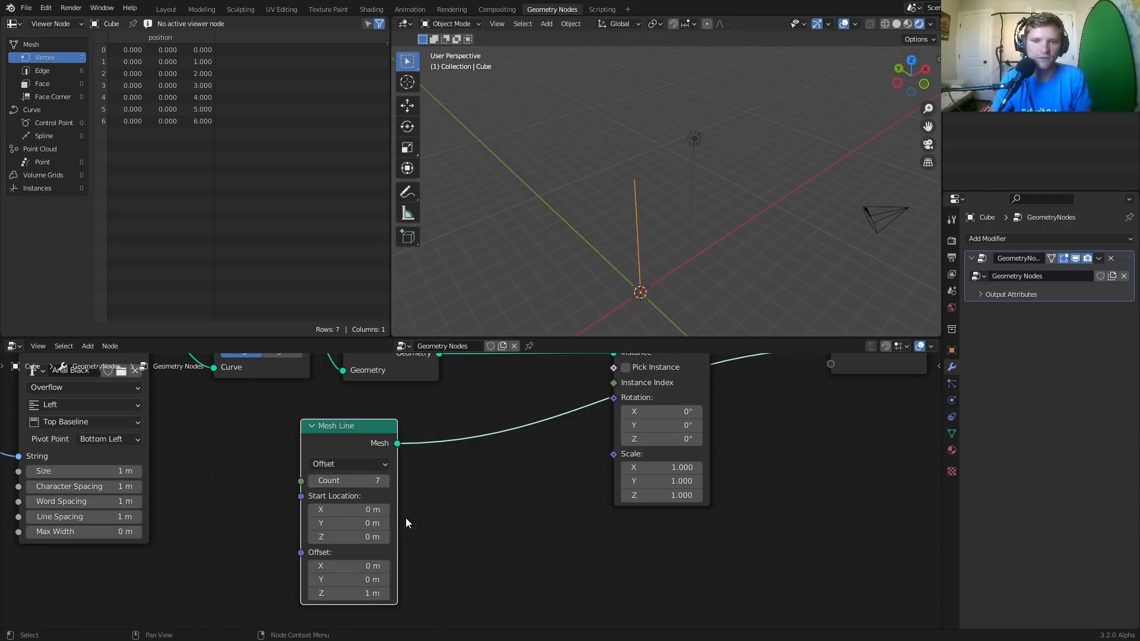
# Connect the Mesh Line to the Points input of Instance on Points and route the instances to Group Output
pyautogui.moveTo(460, 445); pyautogui.dragTo(408, 499, button='middle')
pyautogui.moveTo(344, 495); pyautogui.dragTo(561, 397)
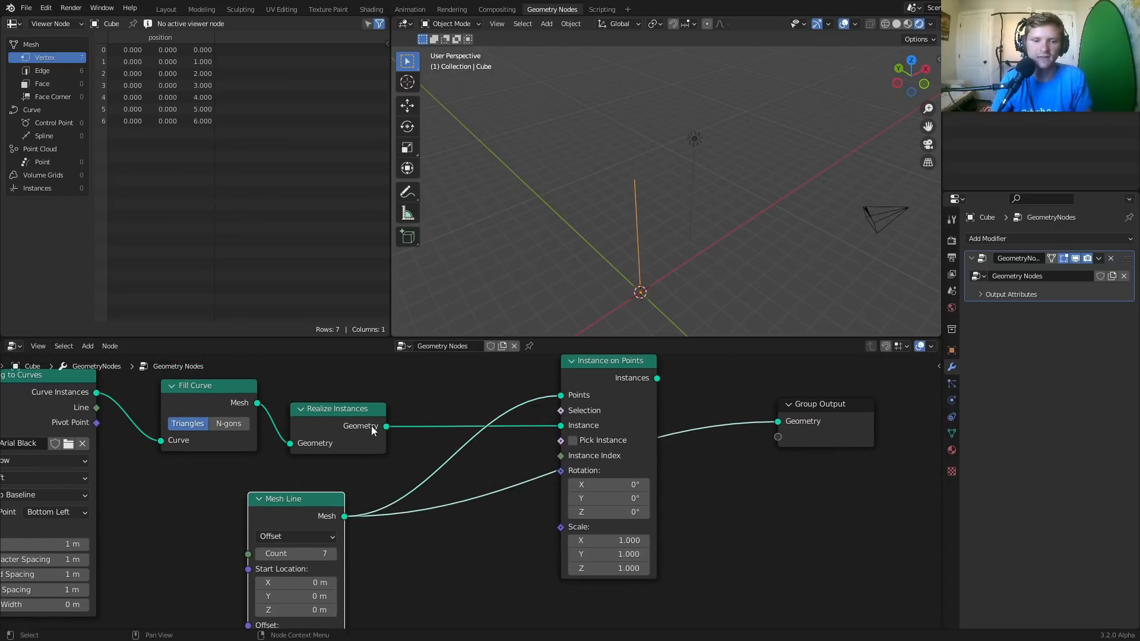
pyautogui.keyDown('ctrl'); pyautogui.keyDown('shift'); pyautogui.click(621, 373); pyautogui.keyUp('shift'); pyautogui.keyUp('ctrl')
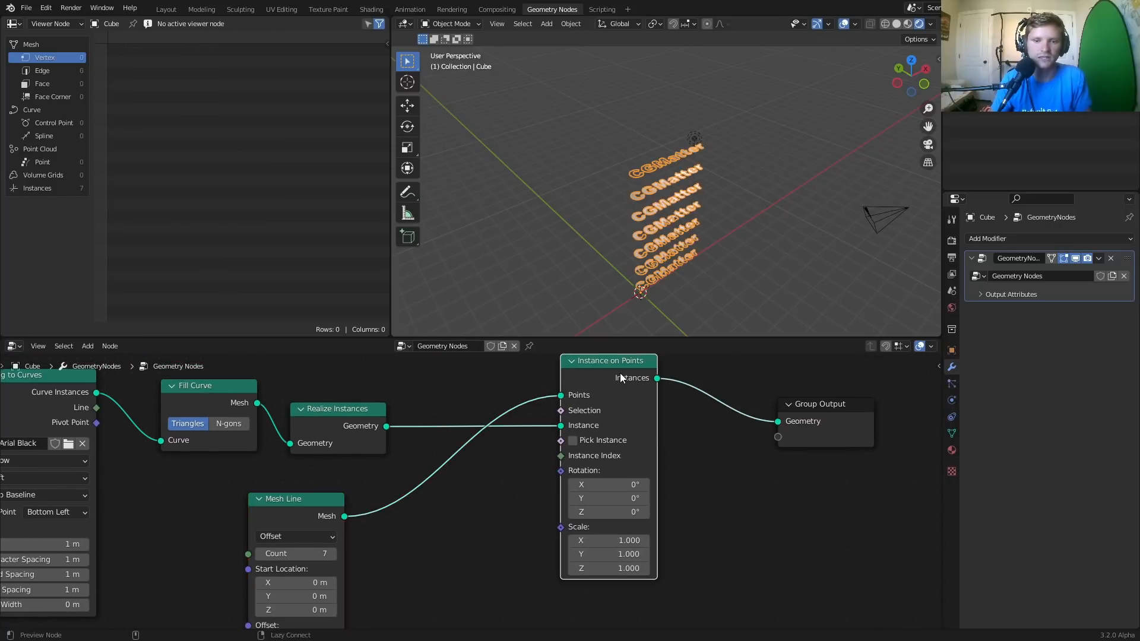
pyautogui.keyDown('shift'); pyautogui.moveTo(736, 235); pyautogui.dragTo(644, 227, button='middle'); pyautogui.keyUp('shift')
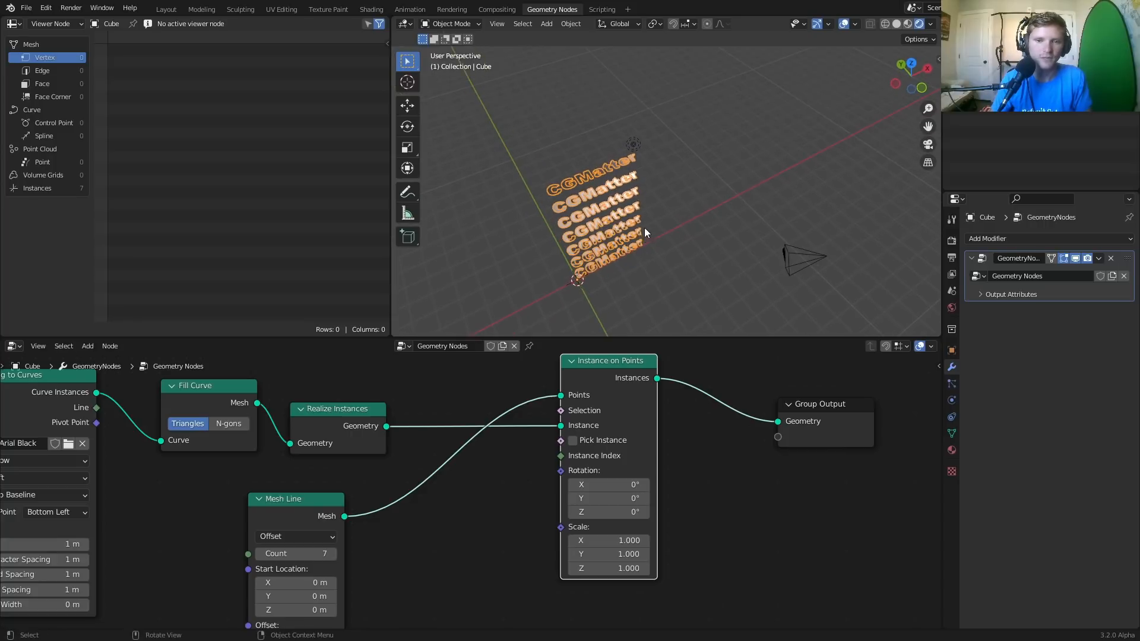
pyautogui.scroll(2, 624, 261)
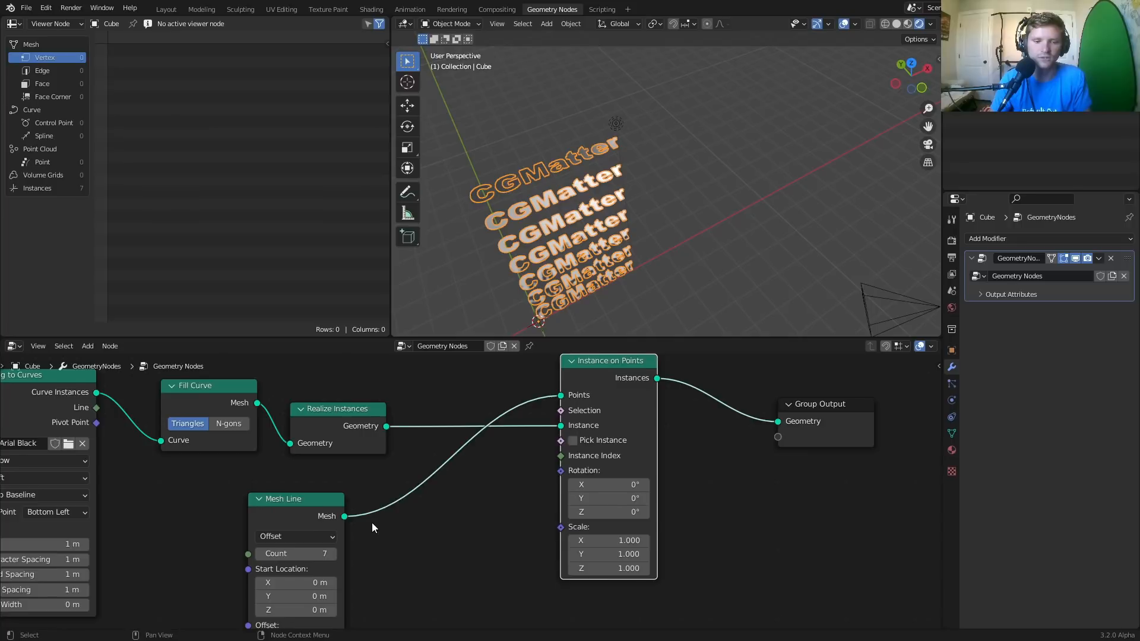
# Raise the Mesh Line count to 9 to produce more text copies
pyautogui.moveTo(372, 522); pyautogui.dragTo(427, 485, button='middle')
pyautogui.click(387, 516)
pyautogui.click(387, 517)
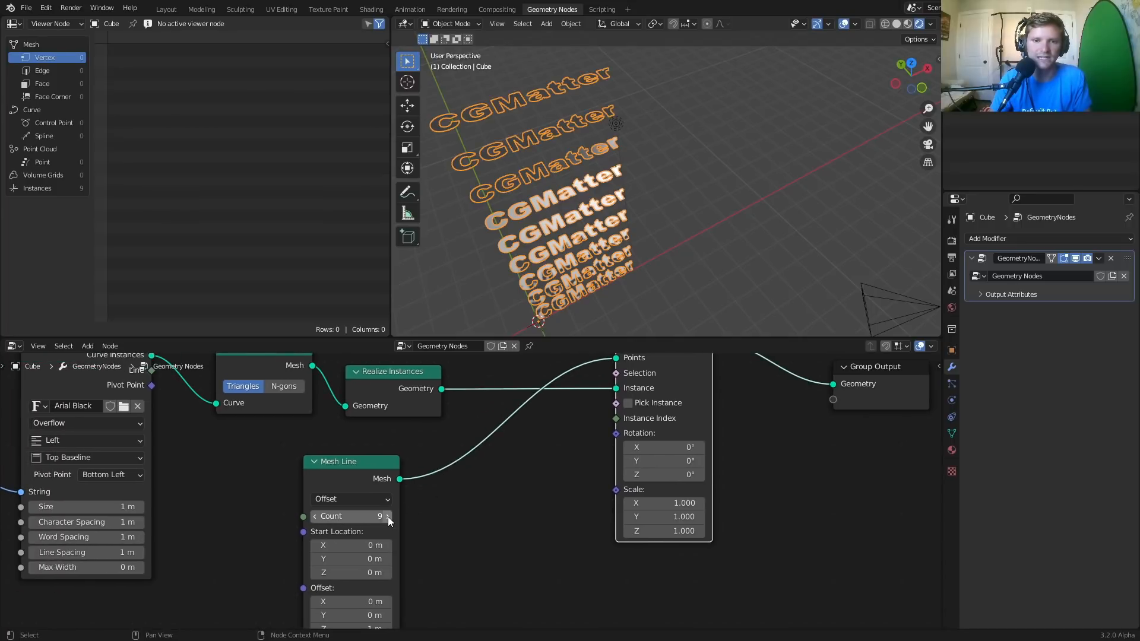
# Try test as the String node's text for all the copies and undo the change
pyautogui.moveTo(222, 509); pyautogui.dragTo(570, 484, button='middle')
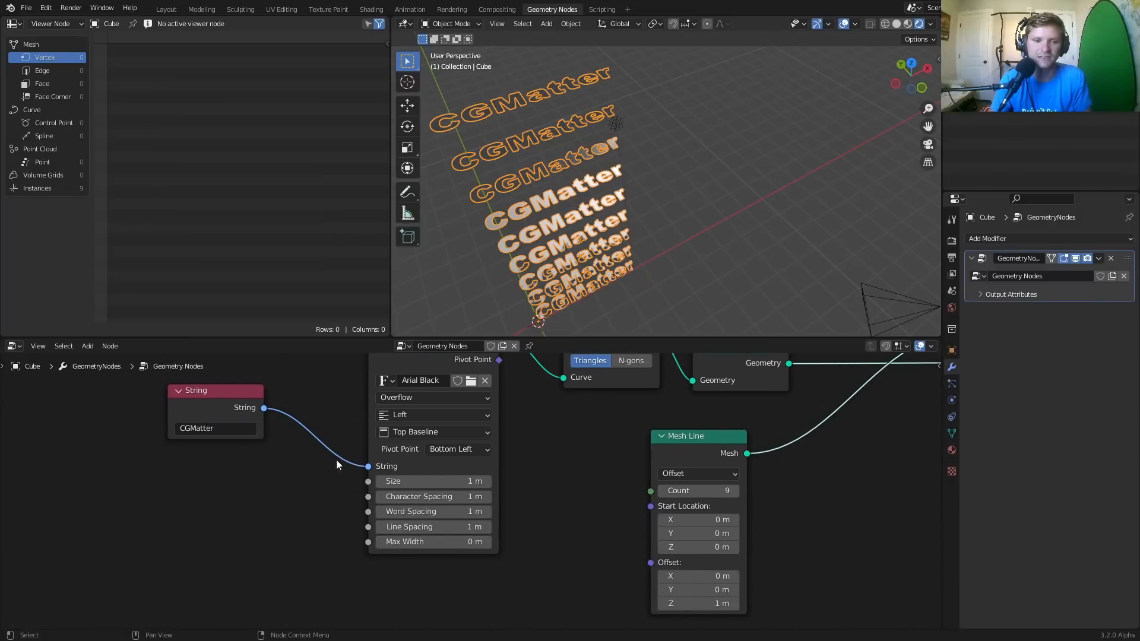
pyautogui.click(211, 428)
pyautogui.write('test')
pyautogui.press('Return')
pyautogui.hotkey('ctrl', 'z')
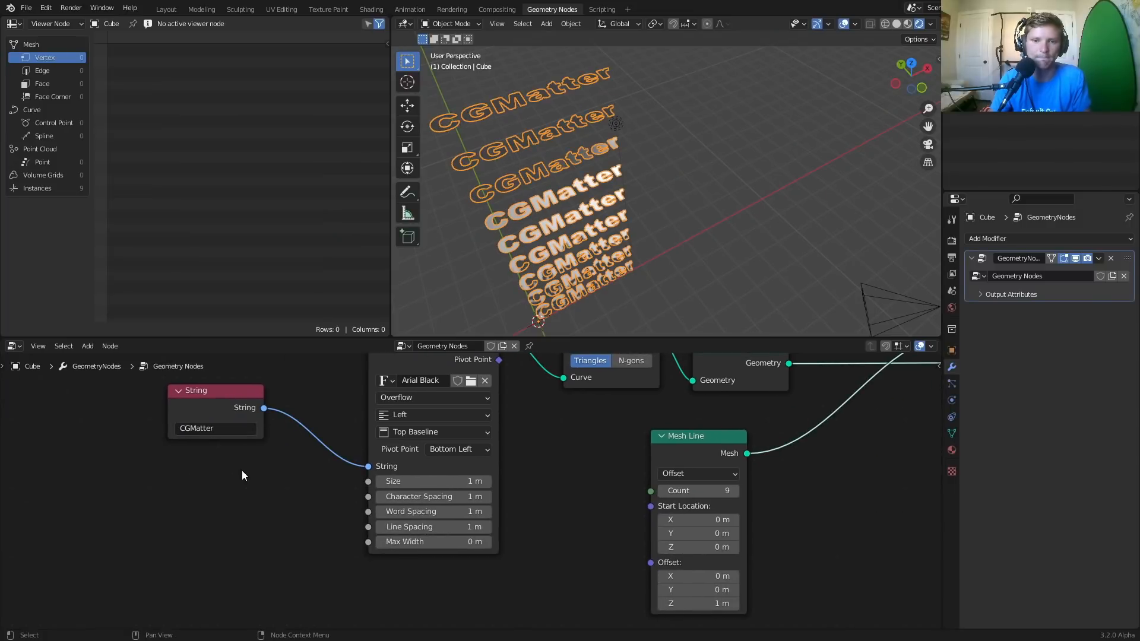
# Set the Mesh Line's Z offset to 0 m and its X offset to 1.23 m
pyautogui.moveTo(844, 435); pyautogui.dragTo(635, 450, button='middle')
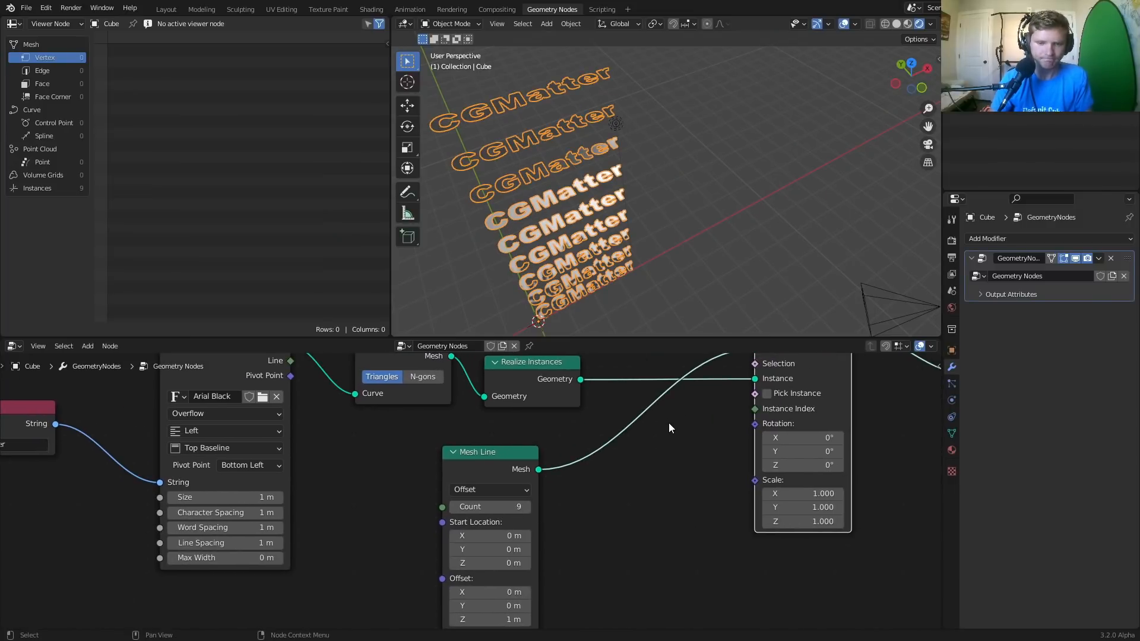
pyautogui.moveTo(580, 520); pyautogui.dragTo(621, 466, button='middle')
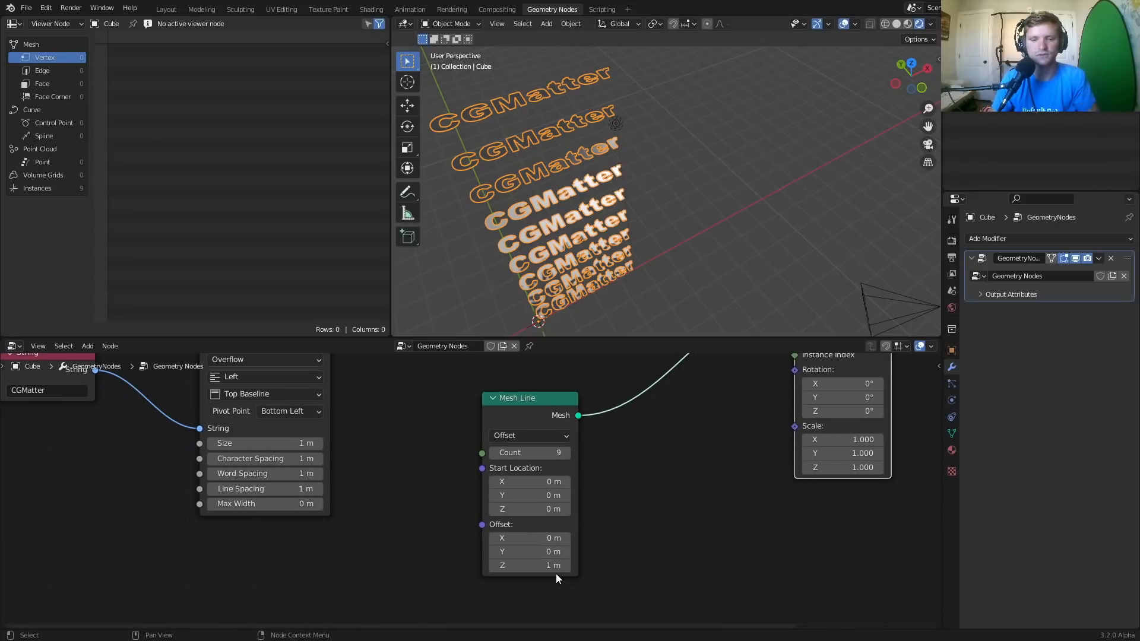
pyautogui.click(549, 566)
pyautogui.write('0')
pyautogui.press('Return')
pyautogui.moveTo(527, 536); pyautogui.dragTo(566, 536)
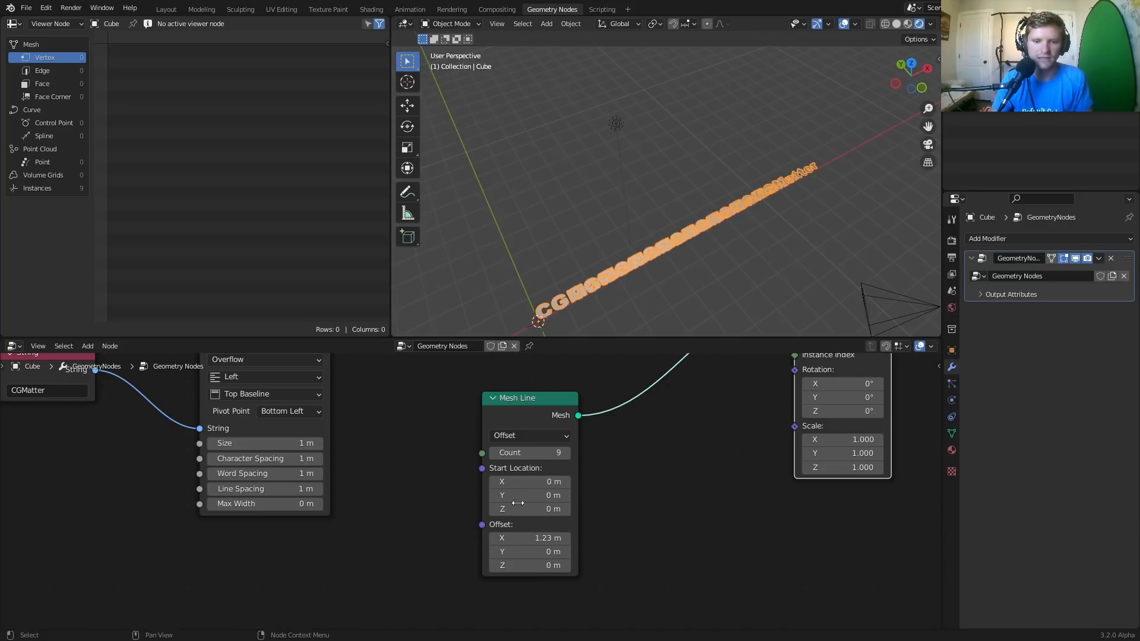
# Preview the bare Mesh Line with X offsets of 1.54 m and 1.49 m, undo the last one, and output the text instances again
pyautogui.keyDown('ctrl'); pyautogui.keyDown('shift'); pyautogui.click(508, 403); pyautogui.keyUp('shift'); pyautogui.keyUp('ctrl')
pyautogui.moveTo(534, 538)
pyautogui.mouseDown()
pyautogui.moveTo(570, 538)
pyautogui.moveTo(534, 538)
pyautogui.mouseUp()
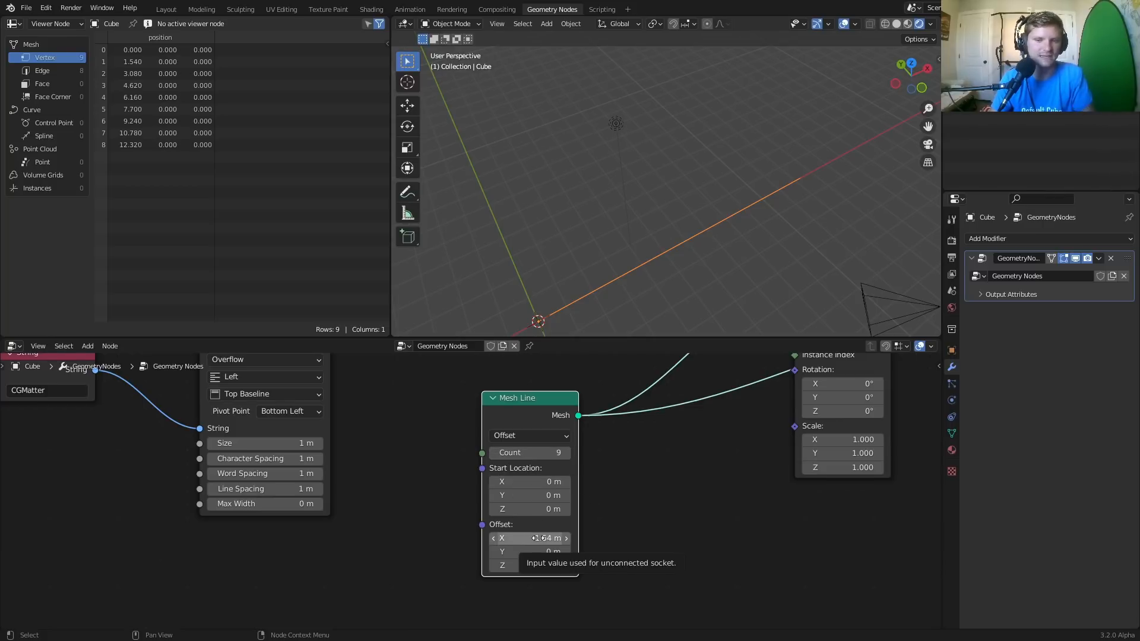
pyautogui.moveTo(537, 538); pyautogui.dragTo(530, 538)
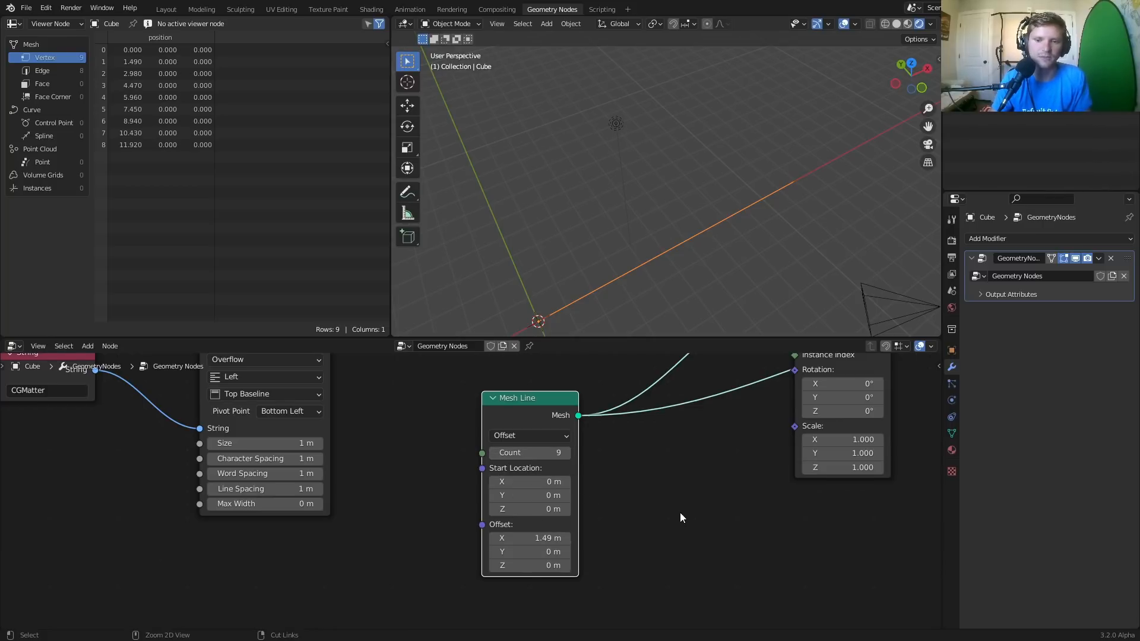
pyautogui.hotkey('ctrl', 'z')
pyautogui.scroll(-6, 681, 514)
pyautogui.moveTo(709, 453); pyautogui.dragTo(636, 537, button='middle')
pyautogui.keyDown('ctrl'); pyautogui.keyDown('shift'); pyautogui.click(624, 434); pyautogui.keyUp('shift'); pyautogui.keyUp('ctrl')
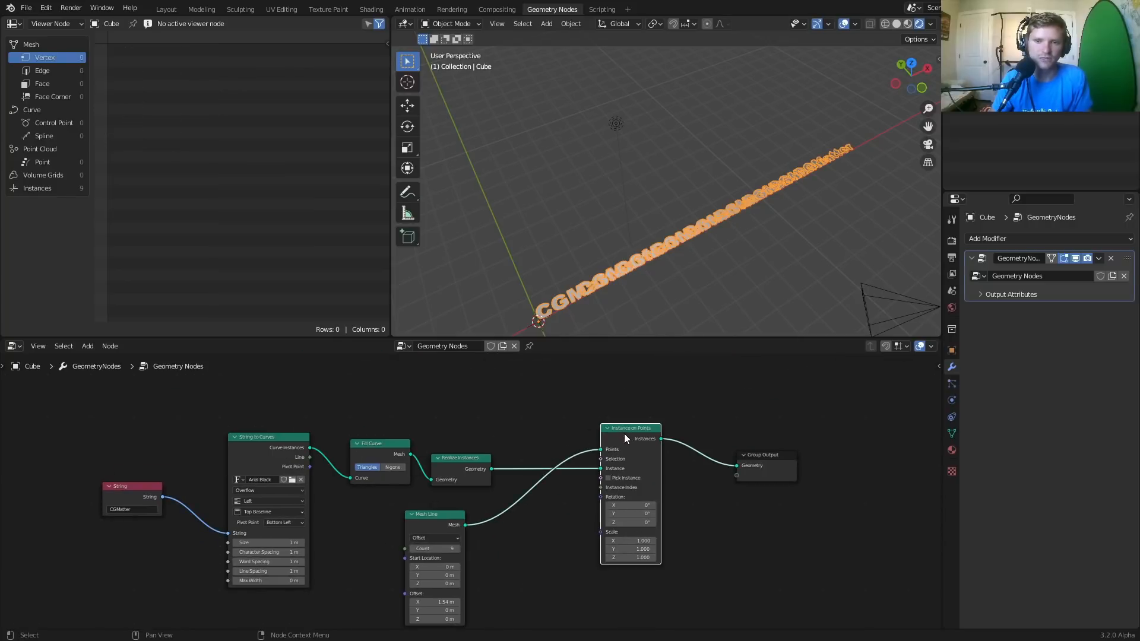
# In top view, increase the Mesh Line's X offset until the CGMatter copies sit end to end without overlapping
pyautogui.click(911, 63)
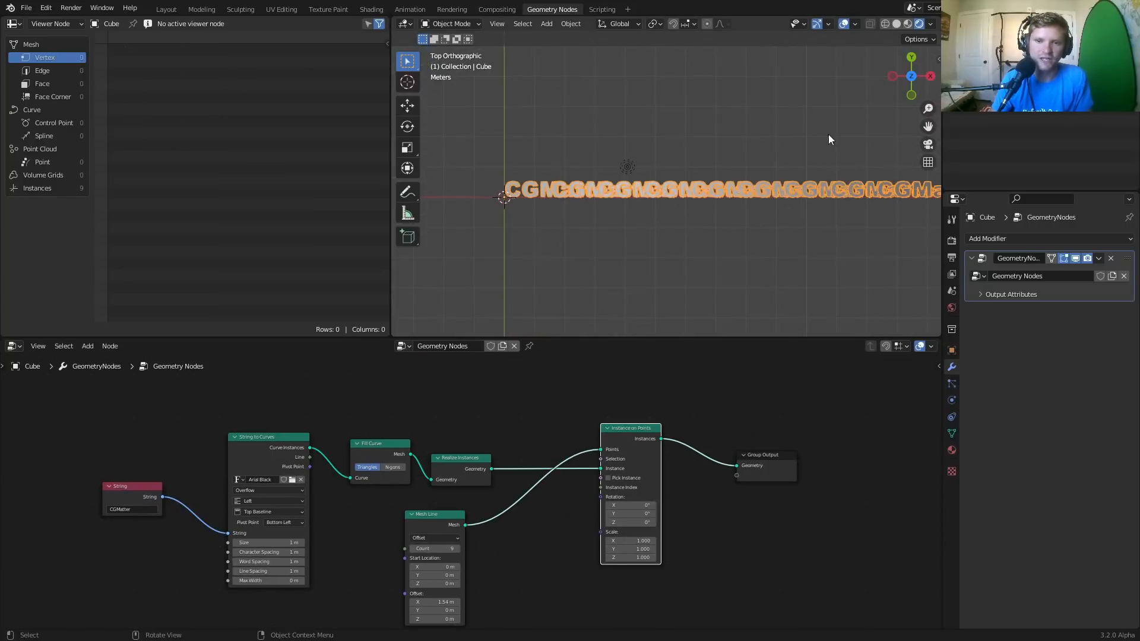
pyautogui.scroll(2, 828, 139)
pyautogui.scroll(1, 635, 424)
pyautogui.scroll(1, 563, 476)
pyautogui.moveTo(500, 526); pyautogui.dragTo(635, 526)
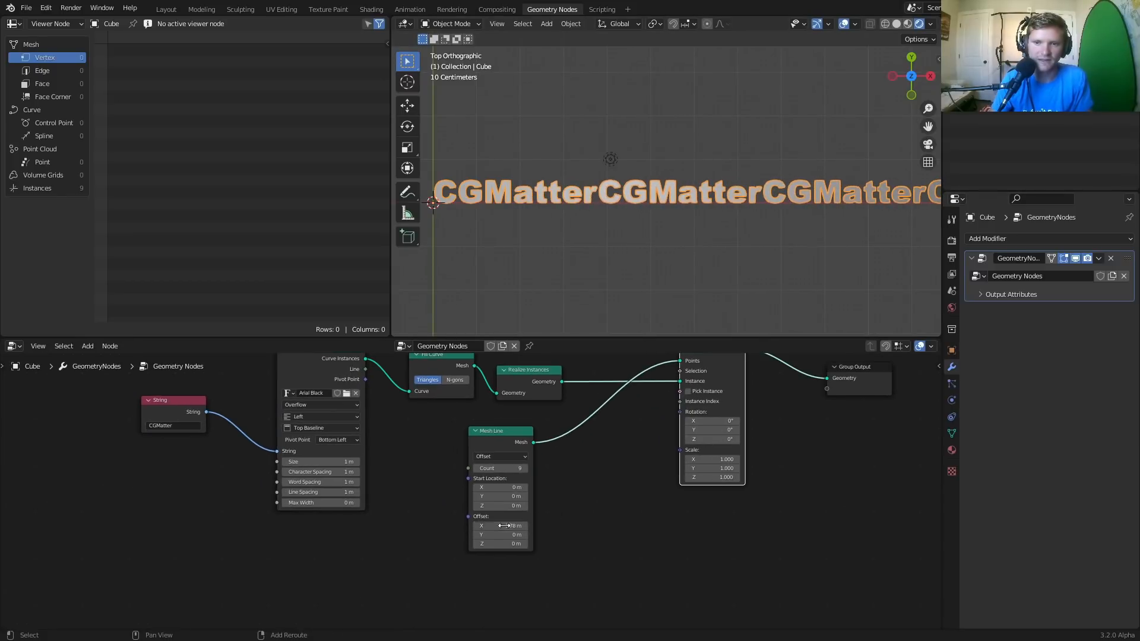
# Shorten the String node's text to CGMat and reduce the Mesh Line's X offset to 2.82 m
pyautogui.scroll(-4, 667, 262)
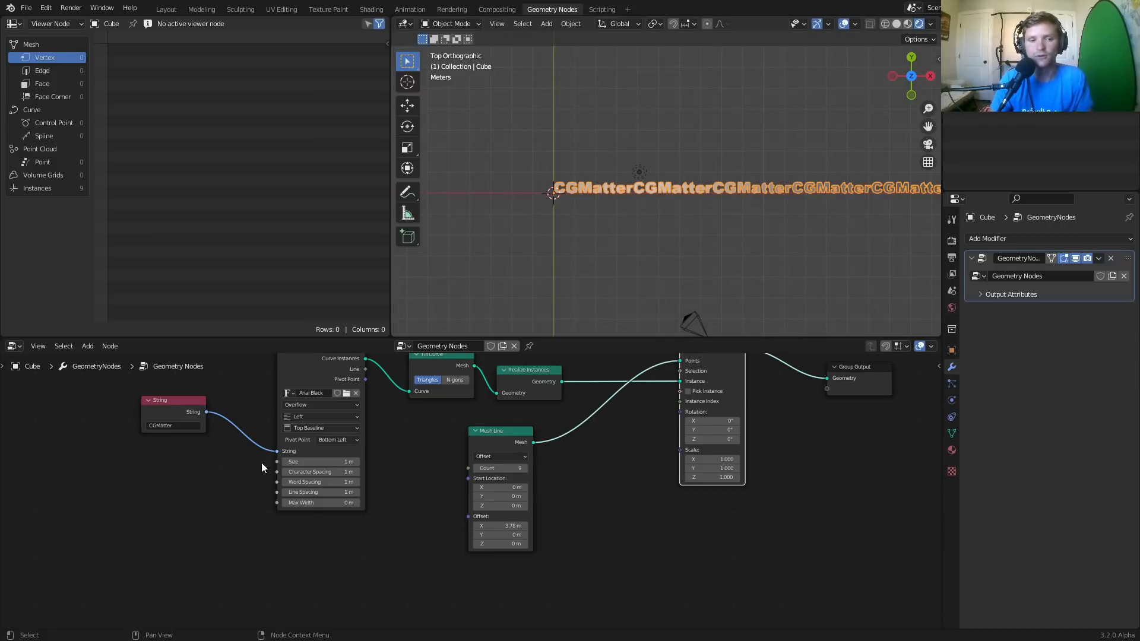
pyautogui.scroll(3, 262, 462)
pyautogui.click(244, 438)
pyautogui.click(240, 438)
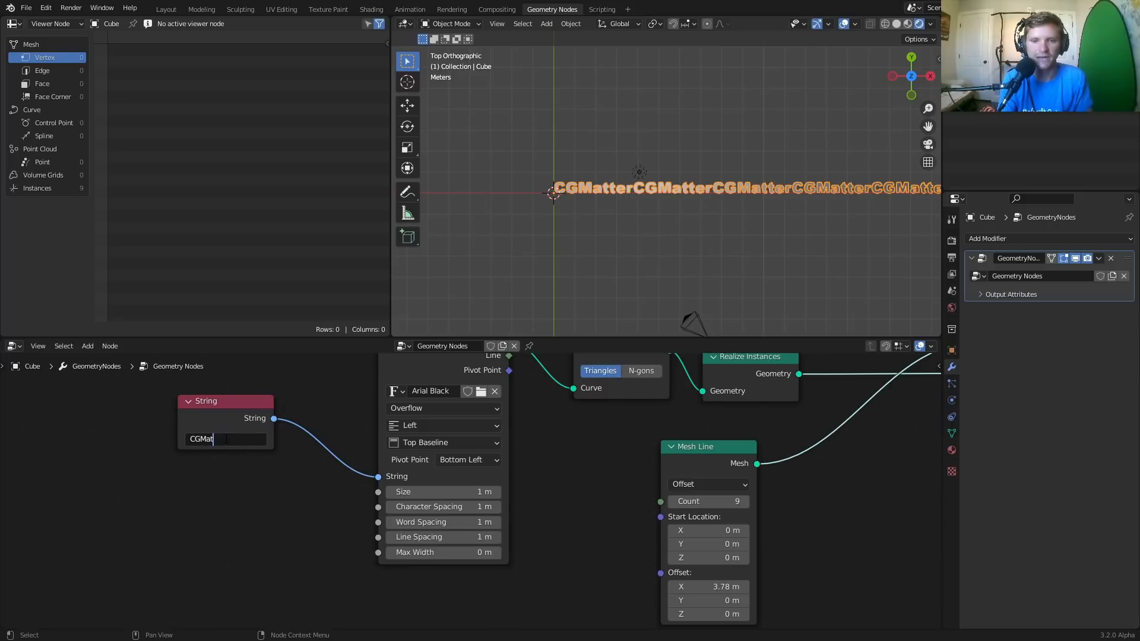
pyautogui.press('Return')
pyautogui.scroll(4, 611, 237)
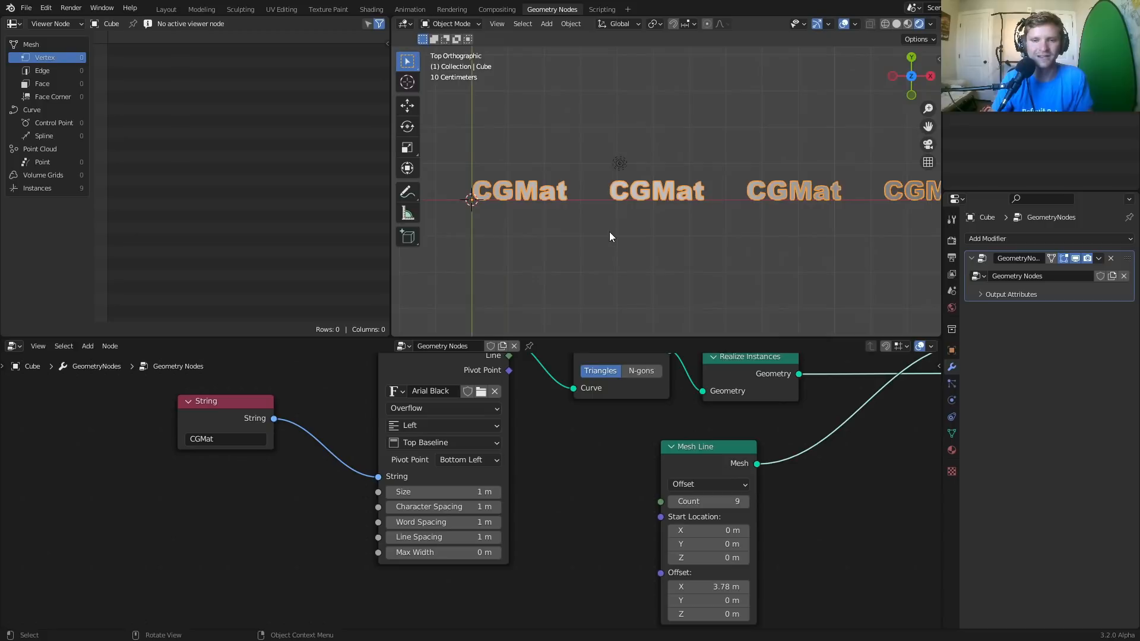
pyautogui.moveTo(712, 586); pyautogui.dragTo(656, 586)
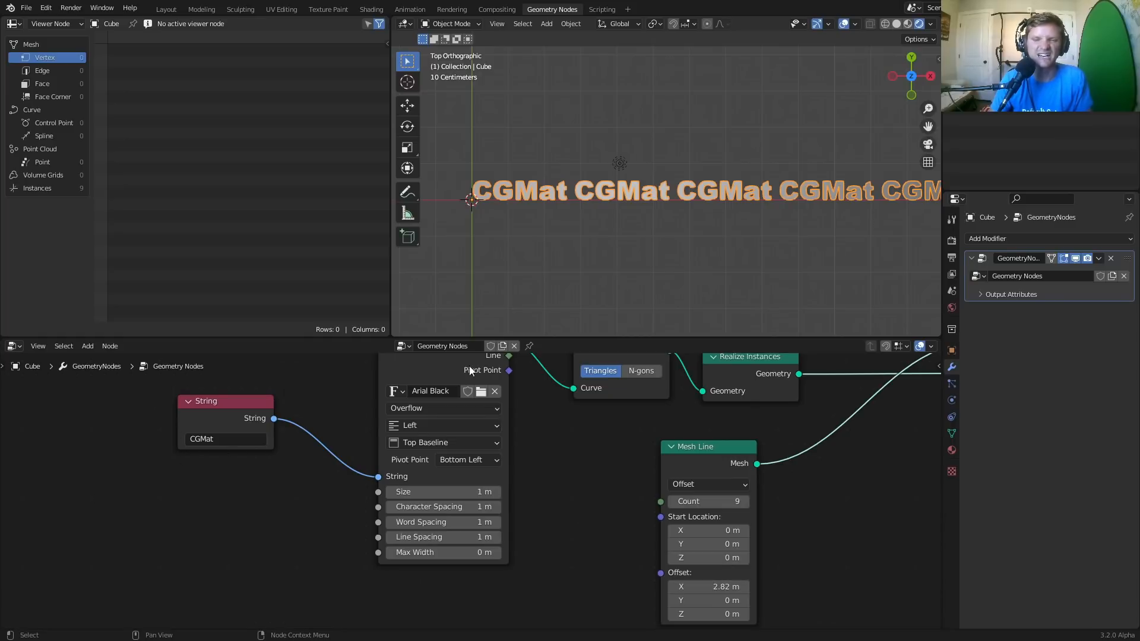
# Preview the Fill Curve result on its own and output the Instance on Points result again
pyautogui.moveTo(619, 369); pyautogui.dragTo(460, 468, button='middle')
pyautogui.keyDown('ctrl'); pyautogui.keyDown('shift'); pyautogui.click(455, 433); pyautogui.keyUp('shift'); pyautogui.keyUp('ctrl')
pyautogui.moveTo(728, 517); pyautogui.dragTo(609, 415, button='middle')
pyautogui.keyDown('ctrl'); pyautogui.keyDown('shift'); pyautogui.click(594, 426); pyautogui.keyUp('shift'); pyautogui.keyUp('ctrl')
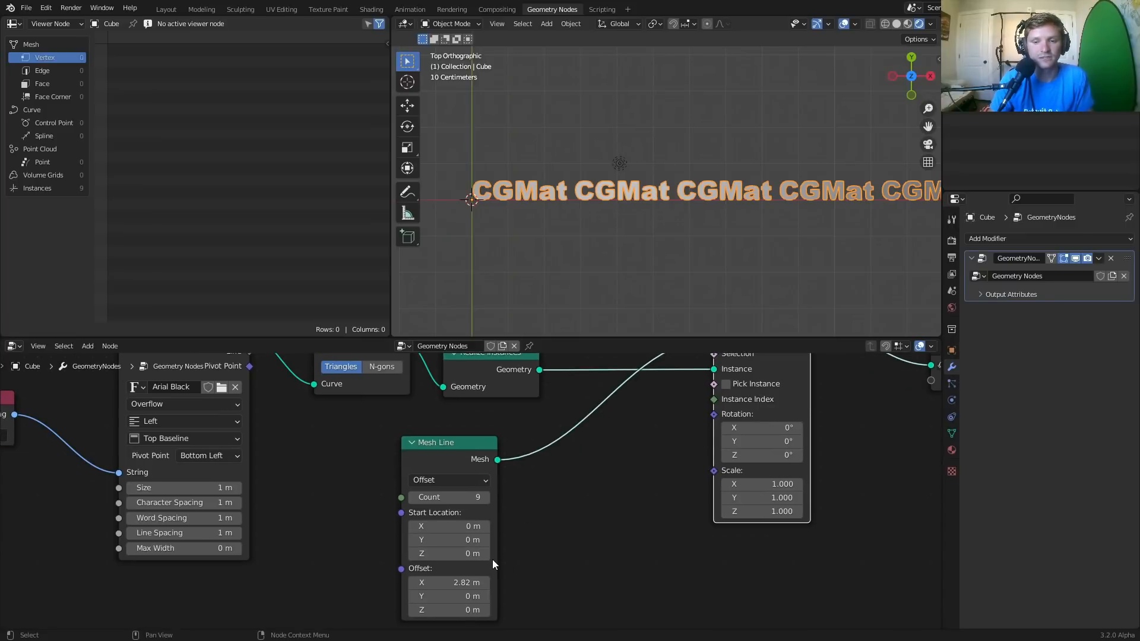
# Add a Combine XYZ node feeding its Vector output into the Mesh Line's Offset
pyautogui.moveTo(387, 536); pyautogui.dragTo(405, 464, button='middle')
pyautogui.scroll(5, 475, 492)
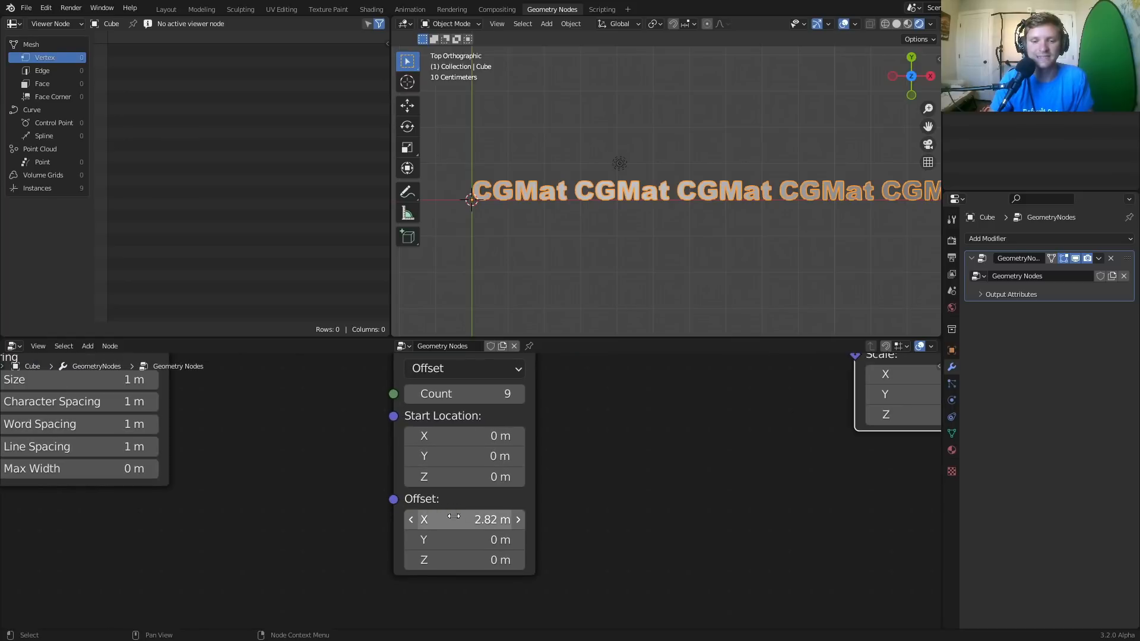
pyautogui.moveTo(392, 500); pyautogui.dragTo(178, 484)
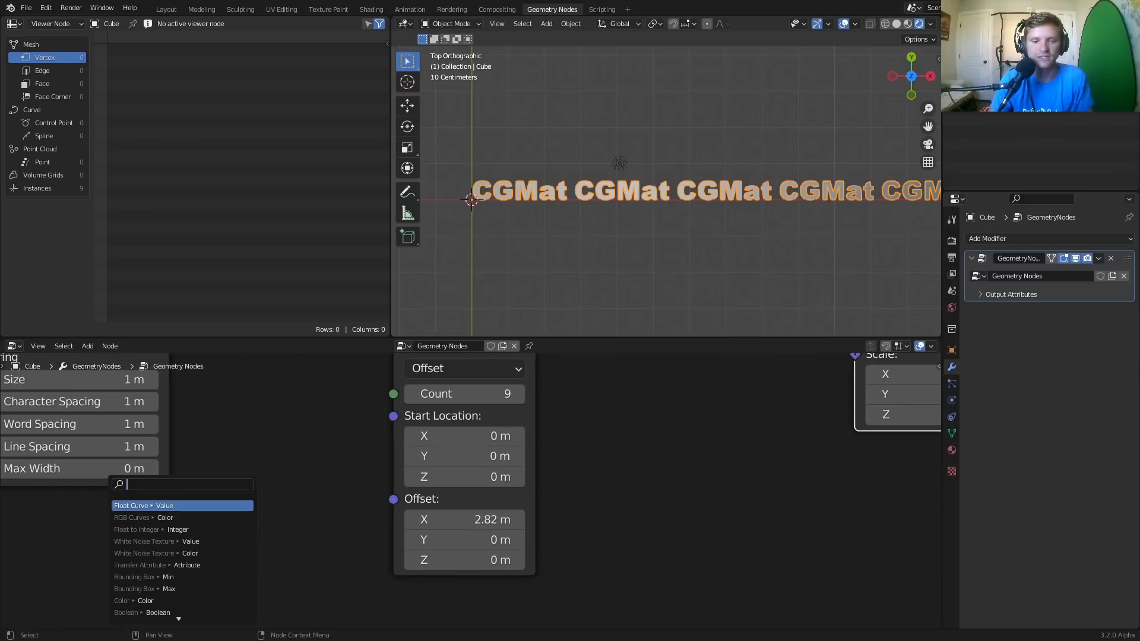
pyautogui.write('combine')
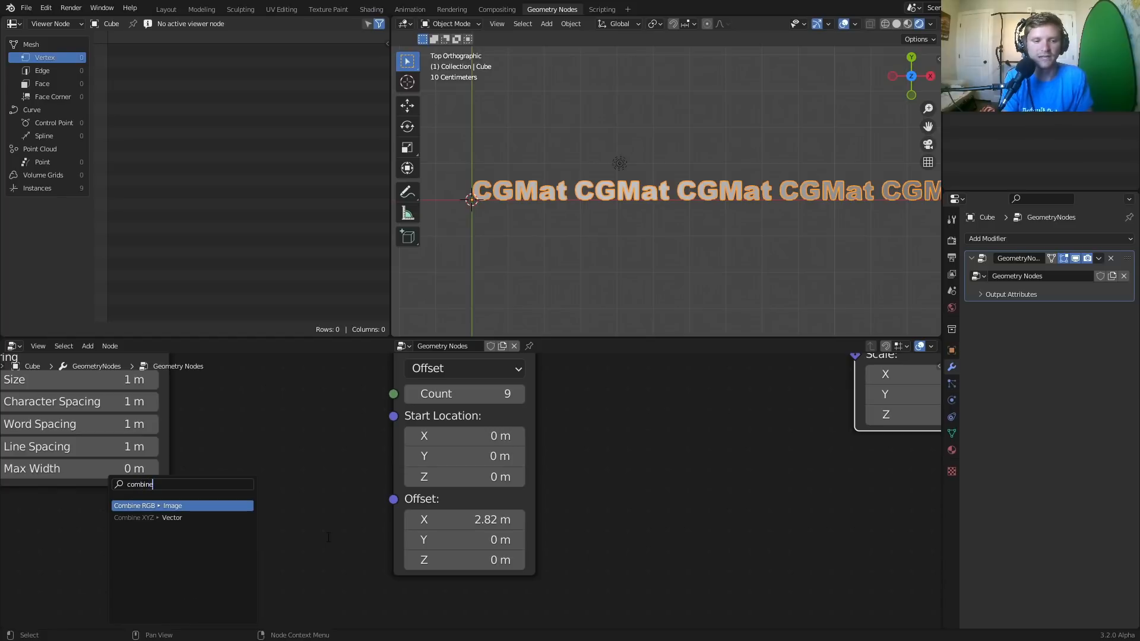
pyautogui.press('Down')
pyautogui.press('Return')
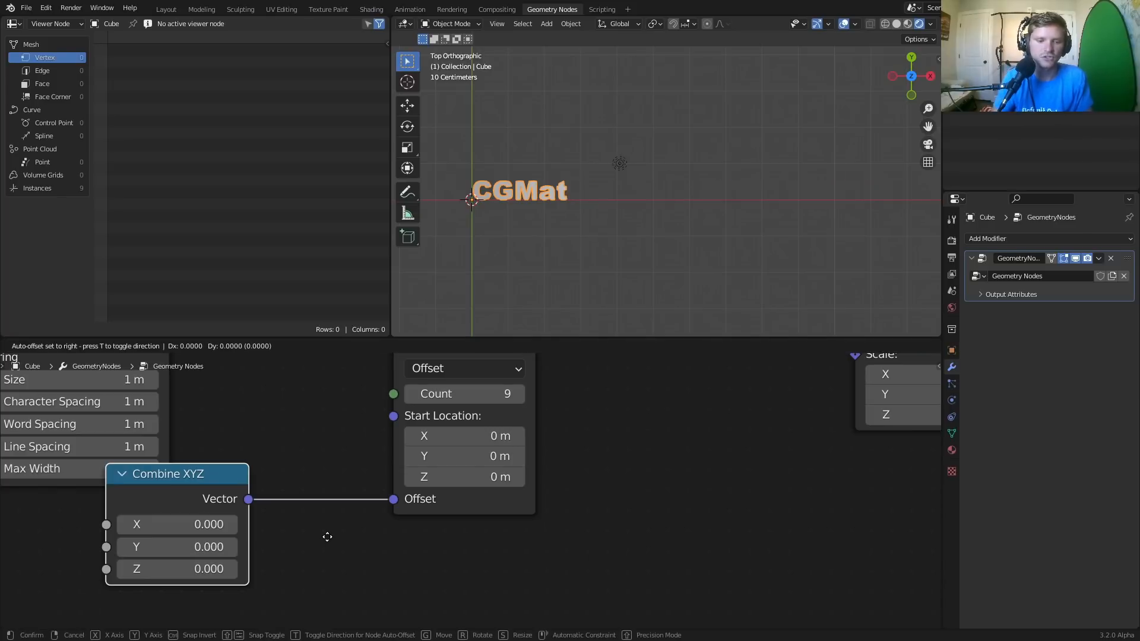
pyautogui.click(380, 550)
# Rearrange the String and String to Curves nodes, and place the Combine XYZ node closer to the Mesh Line
pyautogui.scroll(-1, 376, 529)
pyautogui.scroll(-6, 376, 529)
pyautogui.moveTo(376, 529); pyautogui.dragTo(576, 571, button='middle')
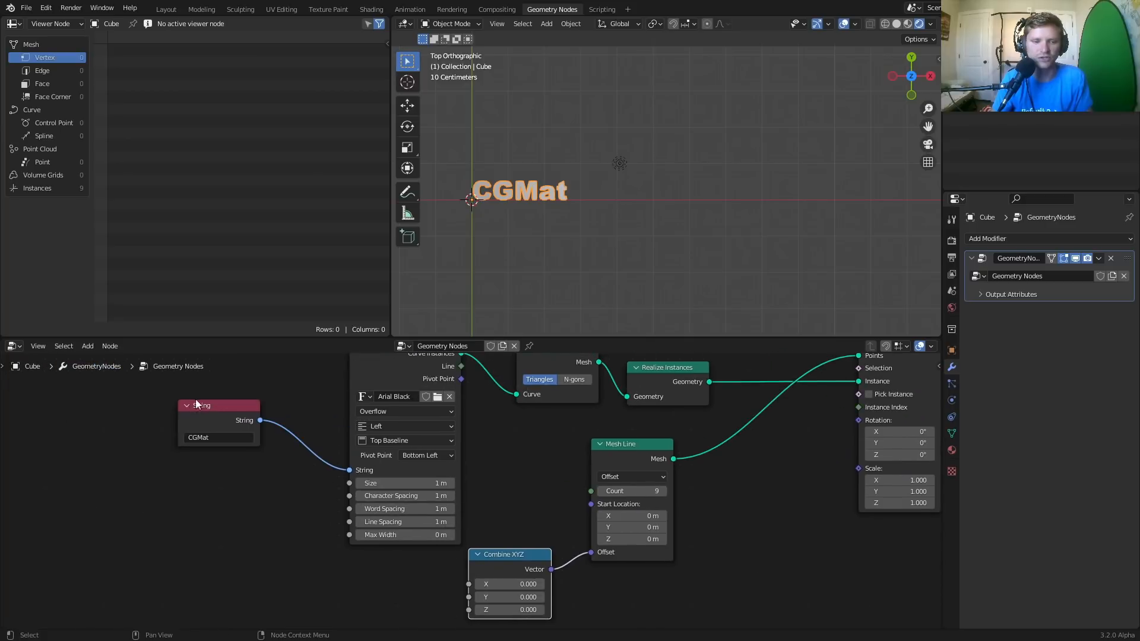
pyautogui.moveTo(198, 400); pyautogui.dragTo(181, 379)
pyautogui.moveTo(401, 412); pyautogui.dragTo(403, 458, button='middle')
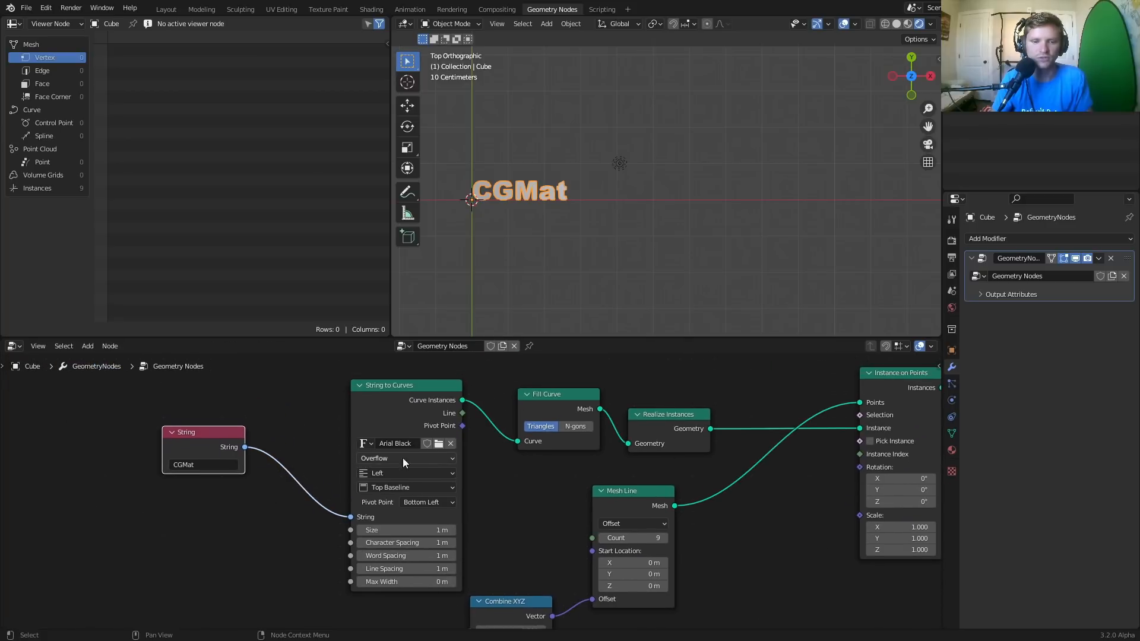
pyautogui.moveTo(406, 428); pyautogui.dragTo(393, 404)
pyautogui.moveTo(554, 594); pyautogui.dragTo(397, 490, button='middle')
pyautogui.scroll(6, 392, 491)
pyautogui.moveTo(294, 503); pyautogui.dragTo(315, 479)
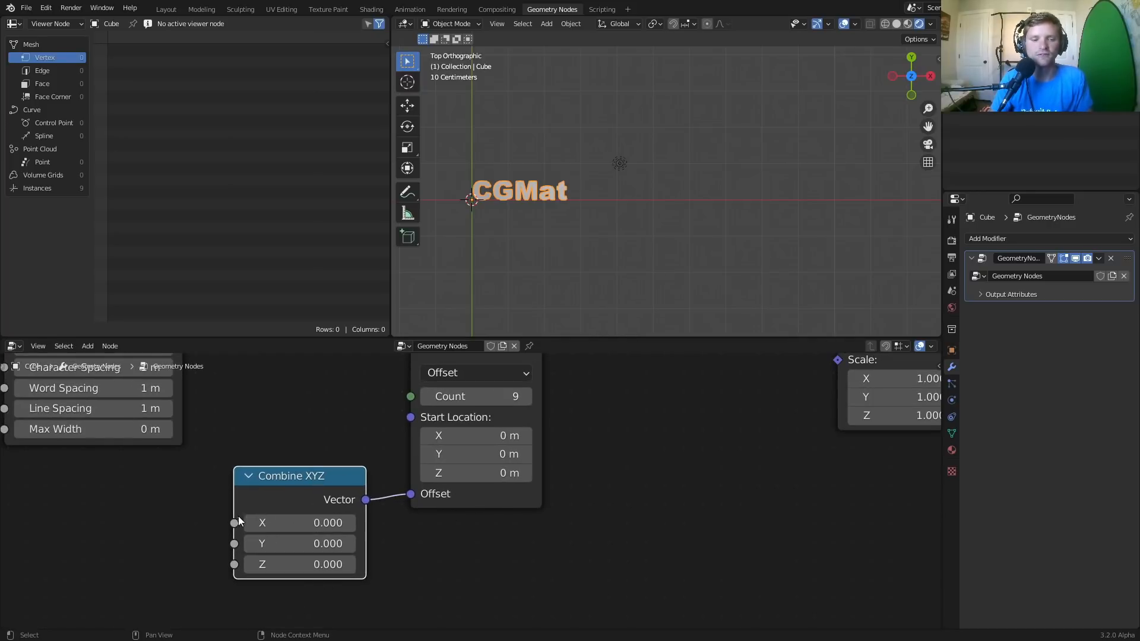
# Move all nodes downstream of String to Curves to the right, leaving a wide gap after it
pyautogui.scroll(-3, 423, 457)
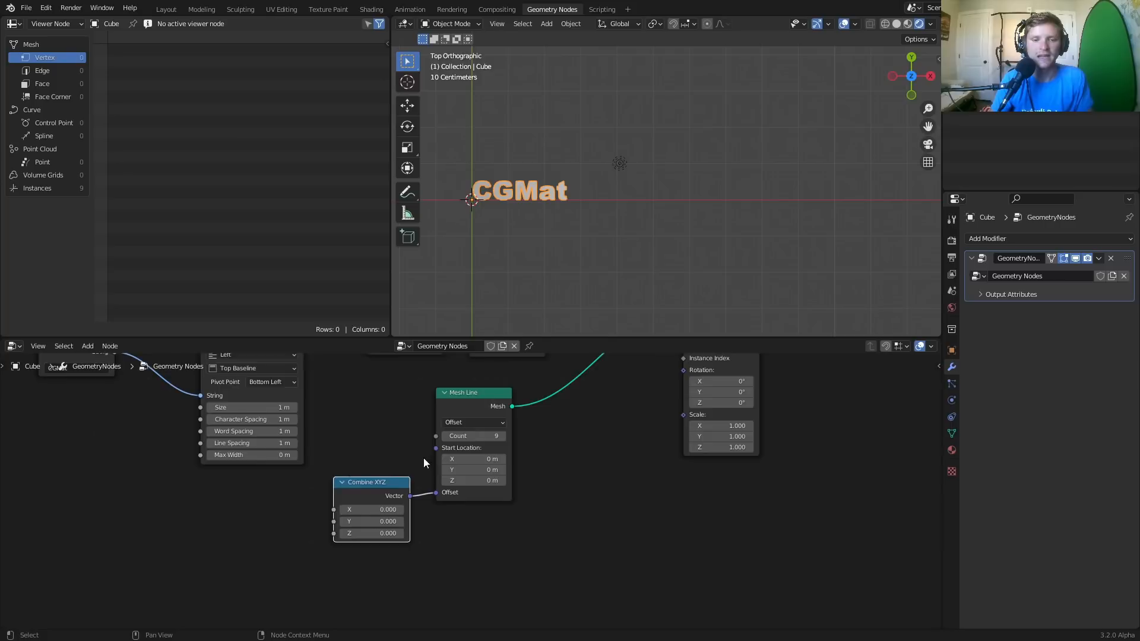
pyautogui.scroll(-3, 423, 457)
pyautogui.moveTo(564, 441); pyautogui.dragTo(455, 511, button='middle')
pyautogui.moveTo(611, 558); pyautogui.dragTo(279, 426)
pyautogui.press('g')
pyautogui.click(429, 423)
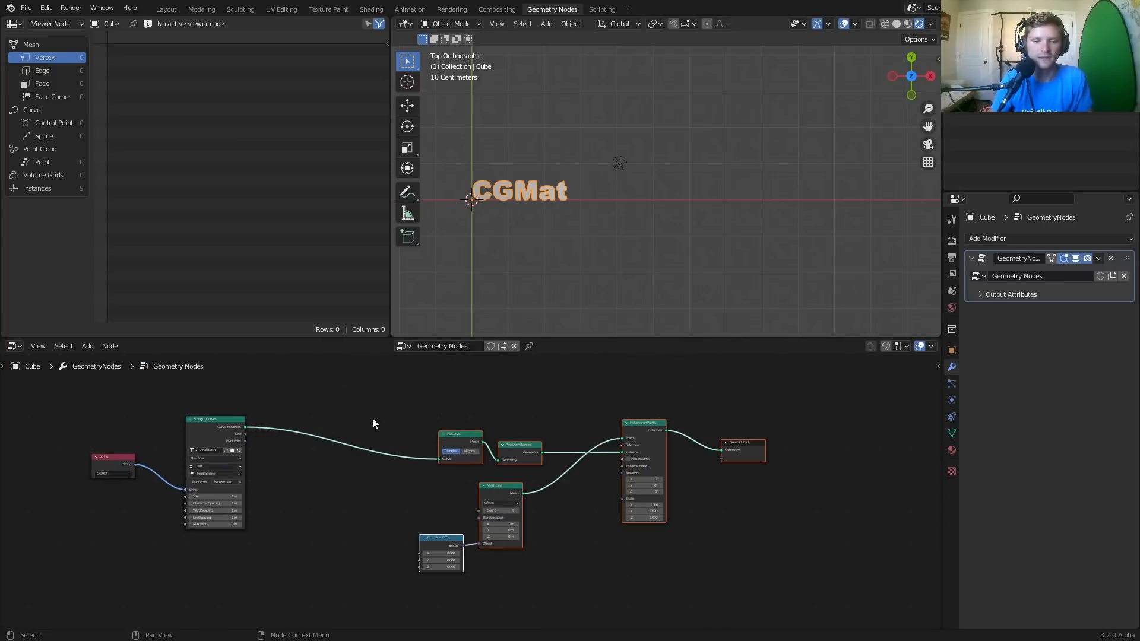
# Annotate the width of the CGMat text with a measuring bracket drawn above it
pyautogui.scroll(3, 343, 409)
pyautogui.keyDown('shift'); pyautogui.moveTo(500, 197); pyautogui.dragTo(675, 234, button='middle'); pyautogui.keyUp('shift')
pyautogui.scroll(5, 651, 238)
pyautogui.moveTo(535, 206)
pyautogui.mouseDown()
pyautogui.moveTo(755, 212)
pyautogui.moveTo(778, 193)
pyautogui.moveTo(778, 228)
pyautogui.mouseUp()
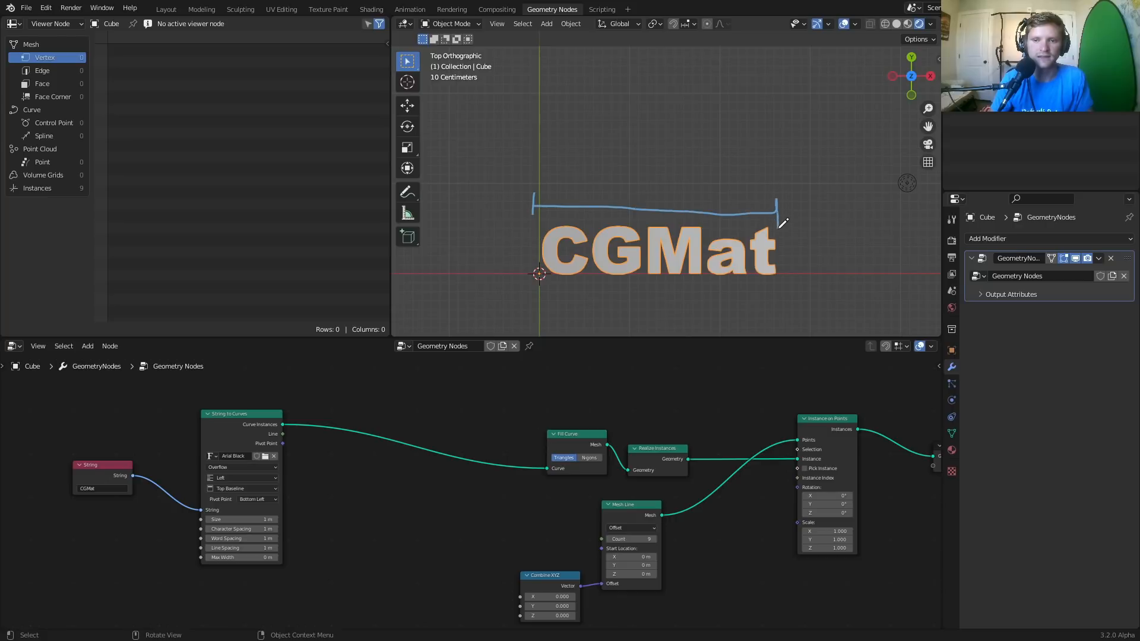
# Set the String node's text to CGMatt
pyautogui.click(105, 483)
pyautogui.click(108, 489)
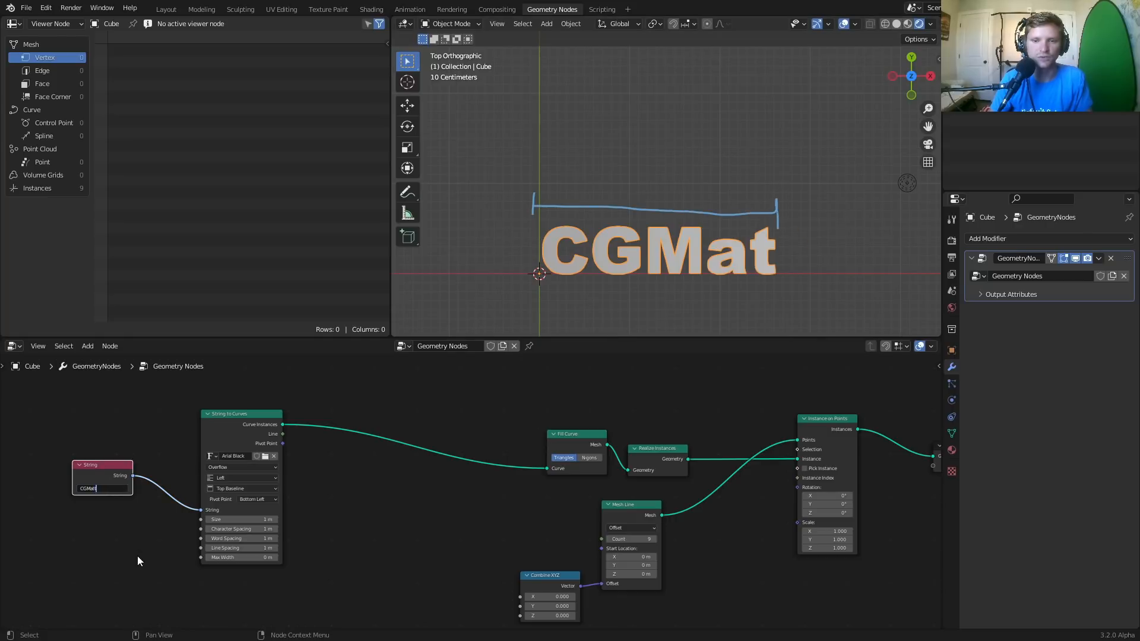
pyautogui.write('t')
pyautogui.press('Return')
# Extend the width annotation to the end of the added letter and erase the annotations
pyautogui.moveTo(773, 211); pyautogui.dragTo(802, 206)
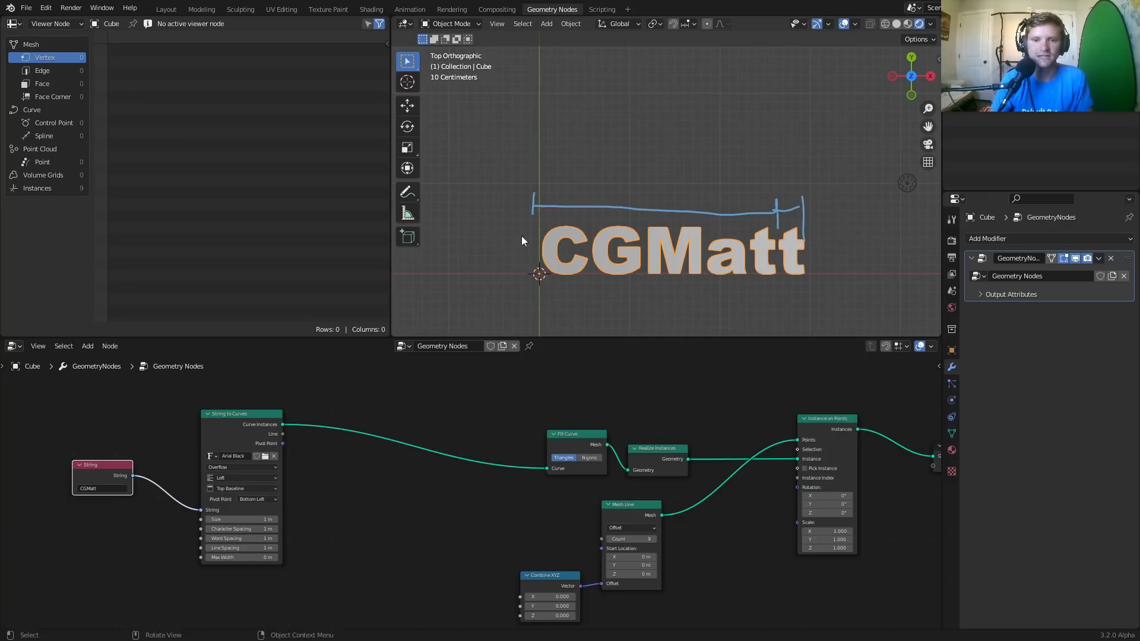
pyautogui.moveTo(533, 291)
pyautogui.mouseDown()
pyautogui.moveTo(655, 205)
pyautogui.moveTo(824, 220)
pyautogui.moveTo(691, 307)
pyautogui.moveTo(519, 299)
pyautogui.mouseUp()
pyautogui.moveTo(822, 214)
pyautogui.keyDown('ctrl'); pyautogui.mouseDown()
pyautogui.moveTo(683, 326)
pyautogui.moveTo(522, 311)
pyautogui.moveTo(606, 203)
pyautogui.moveTo(542, 186)
pyautogui.moveTo(519, 240)
pyautogui.moveTo(606, 209)
pyautogui.moveTo(754, 229)
pyautogui.moveTo(682, 298)
pyautogui.mouseUp(); pyautogui.keyUp('ctrl')
# Add an Attribute Statistic node in the gap between String to Curves and Combine XYZ
pyautogui.scroll(2, 366, 434)
pyautogui.hotkey('shift', 'a')
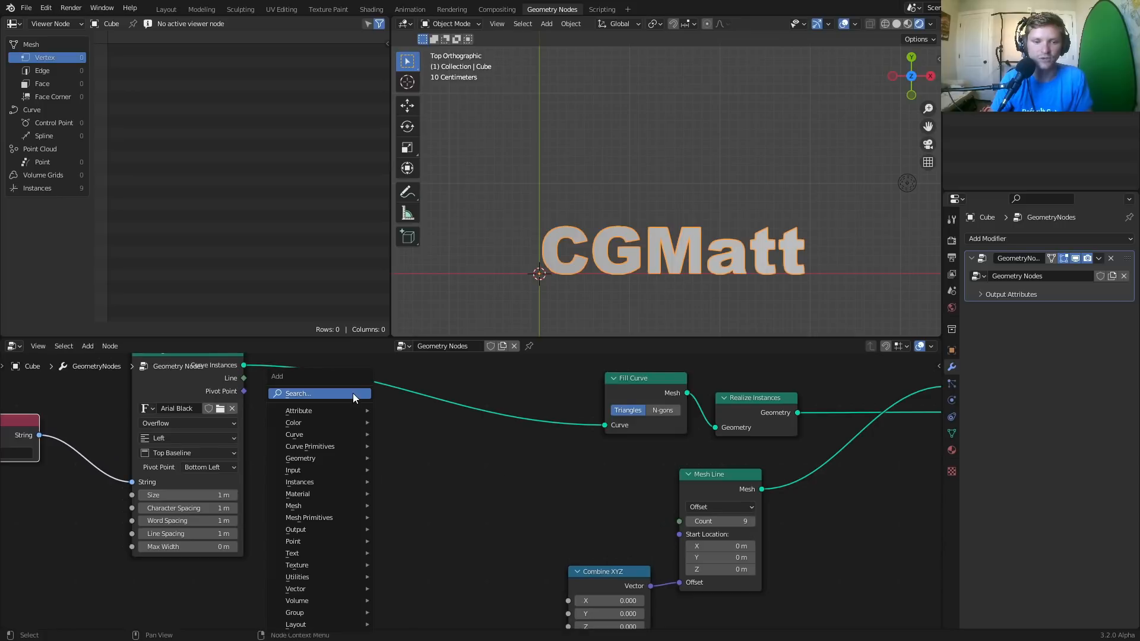
pyautogui.write('att')
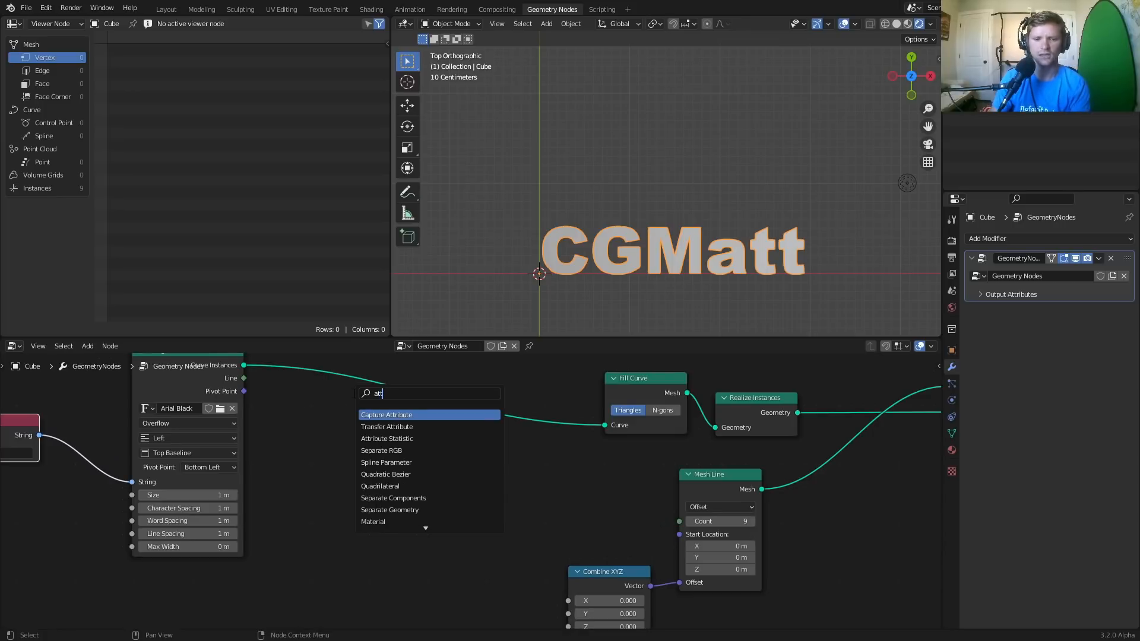
pyautogui.click(389, 438)
pyautogui.click(409, 482)
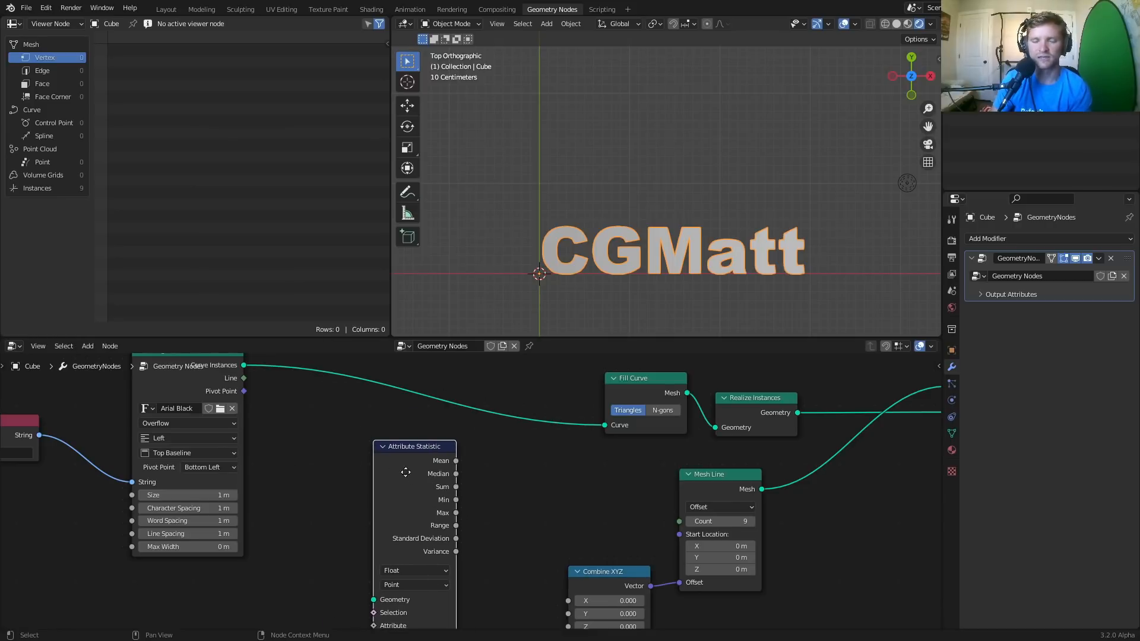
pyautogui.keyDown('shift'); pyautogui.scroll(-3, 326, 443); pyautogui.keyUp('shift')
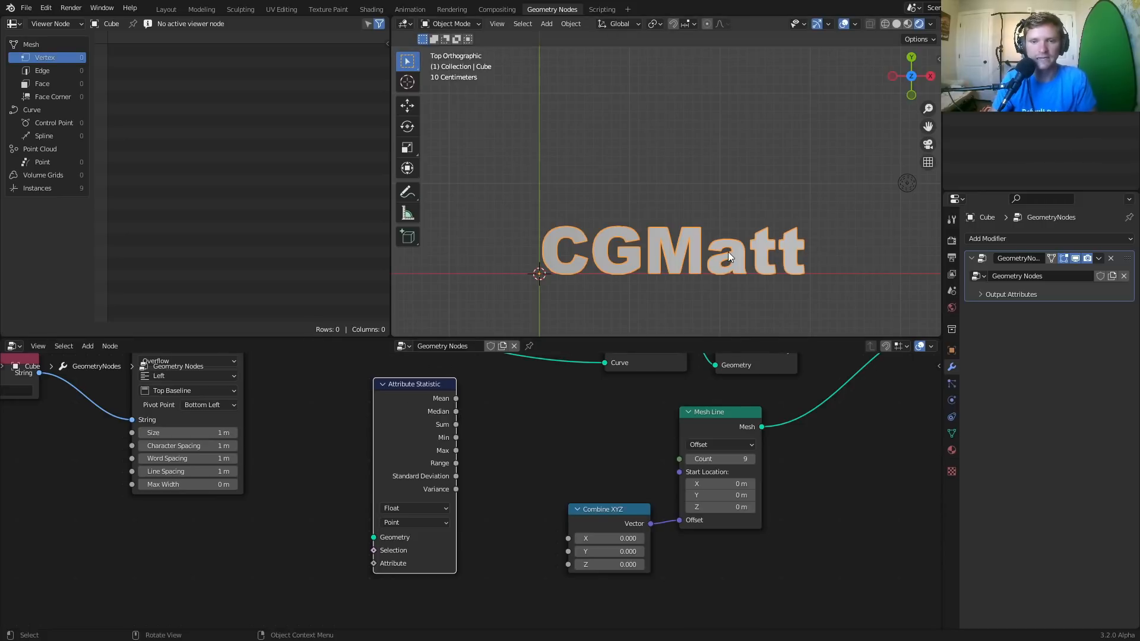
# Annotate the CGMatt text's width, circle both ends of the bracket, and erase the annotations
pyautogui.press('super')
pyautogui.click(556, 203)
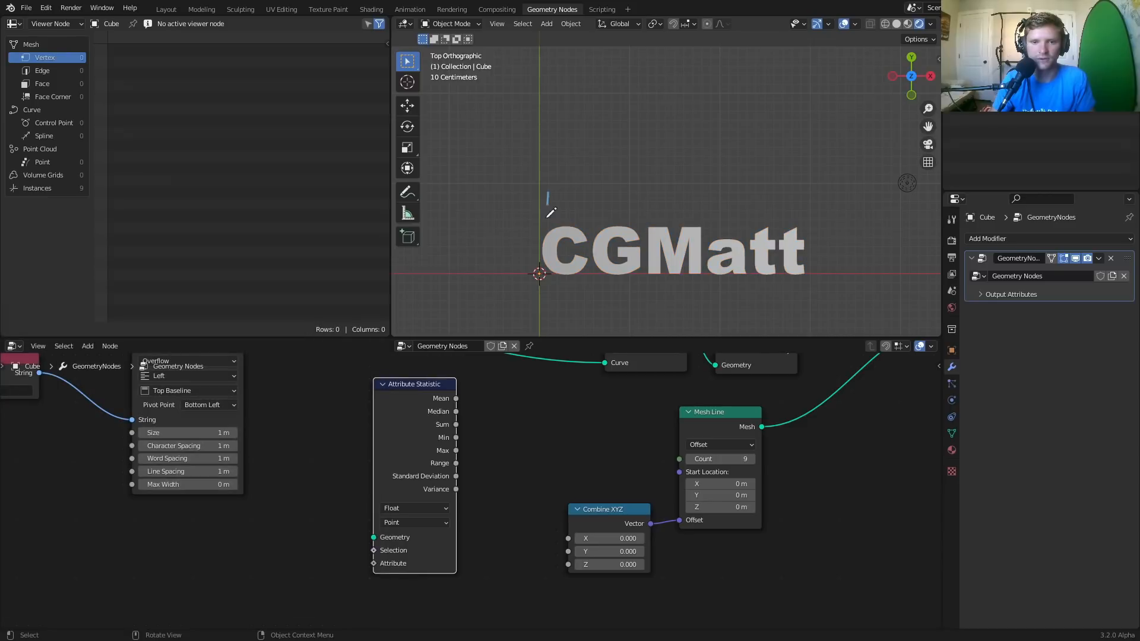
pyautogui.moveTo(550, 209); pyautogui.dragTo(804, 213)
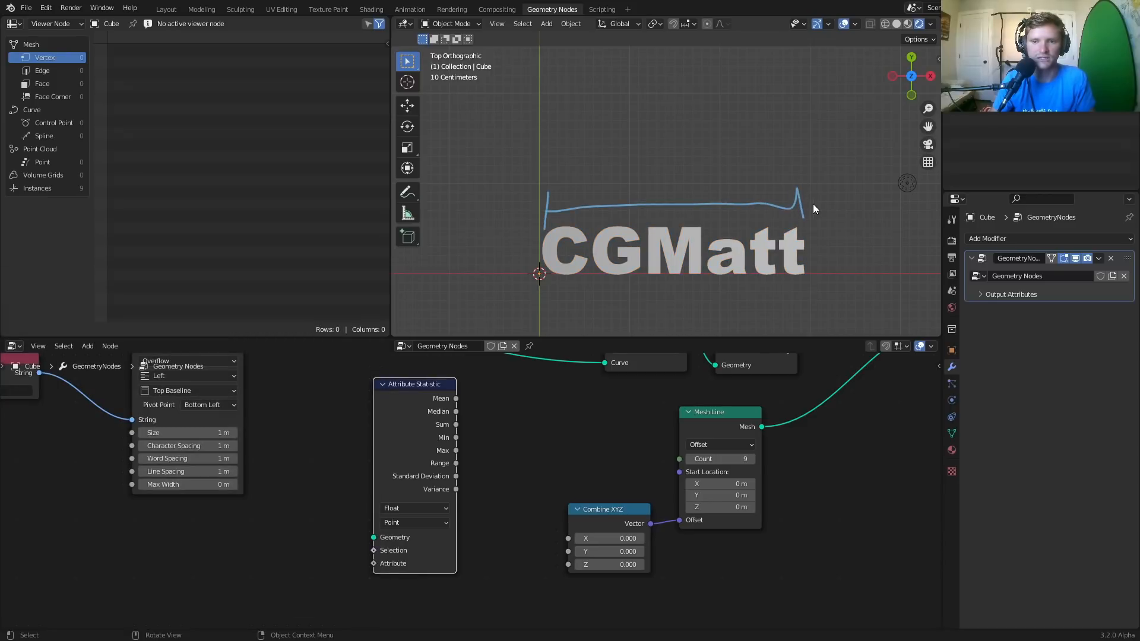
pyautogui.scroll(2, 469, 490)
pyautogui.moveTo(452, 439); pyautogui.dragTo(456, 434)
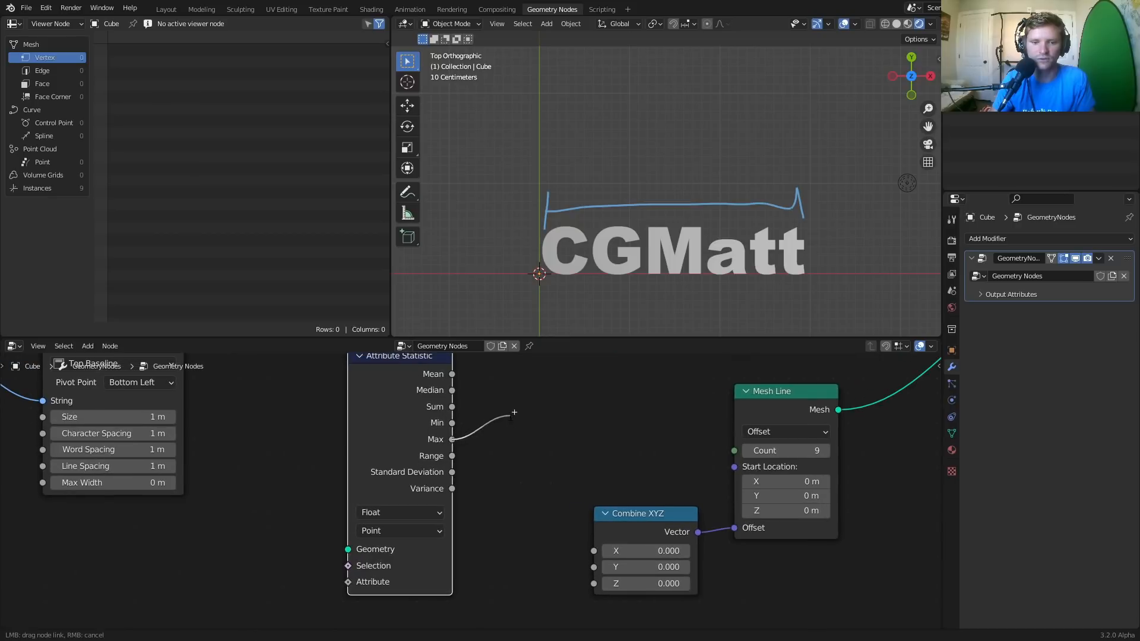
pyautogui.moveTo(514, 412); pyautogui.dragTo(515, 434)
pyautogui.moveTo(792, 190); pyautogui.dragTo(810, 174)
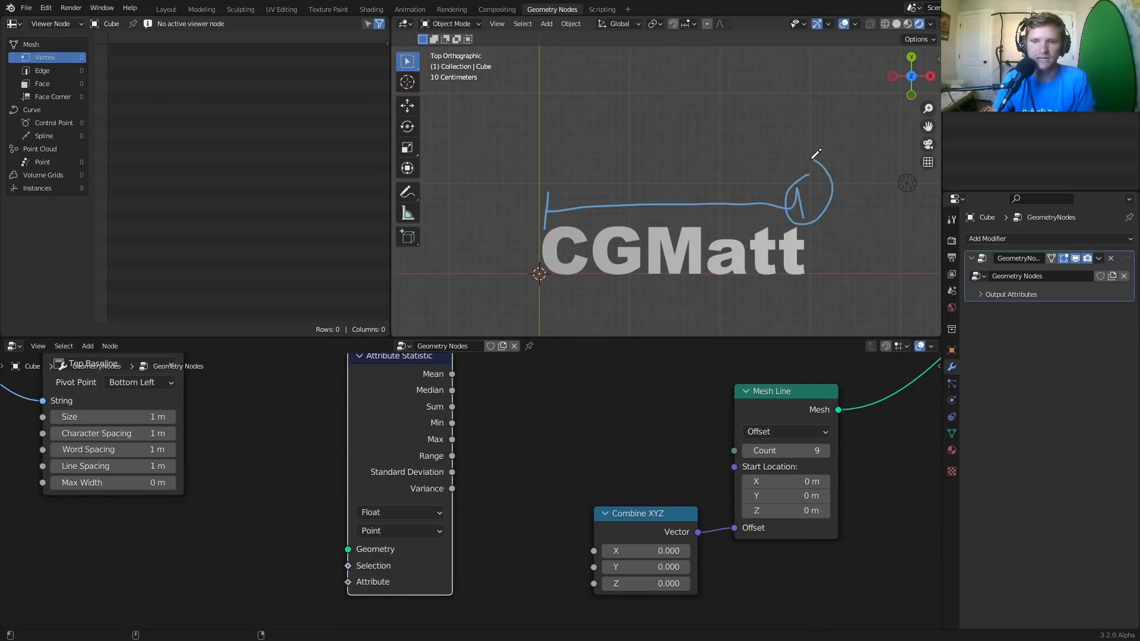
pyautogui.moveTo(585, 207)
pyautogui.mouseDown()
pyautogui.moveTo(543, 241)
pyautogui.moveTo(547, 231)
pyautogui.mouseUp()
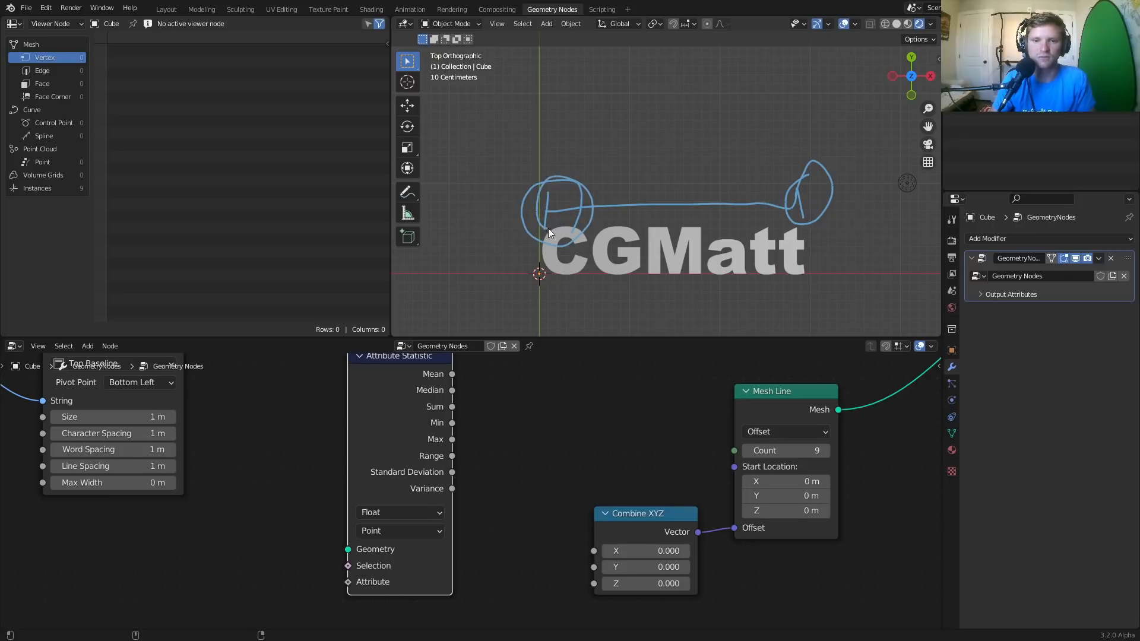
pyautogui.moveTo(486, 233)
pyautogui.mouseDown(button='right')
pyautogui.moveTo(437, 210)
pyautogui.moveTo(485, 194)
pyautogui.moveTo(766, 195)
pyautogui.moveTo(767, 205)
pyautogui.mouseUp(button='right')
# Add a Position node and place it below the String to Curves node
pyautogui.scroll(-6, 329, 458)
pyautogui.moveTo(329, 458); pyautogui.dragTo(360, 446, button='middle')
pyautogui.hotkey('shift', 'a')
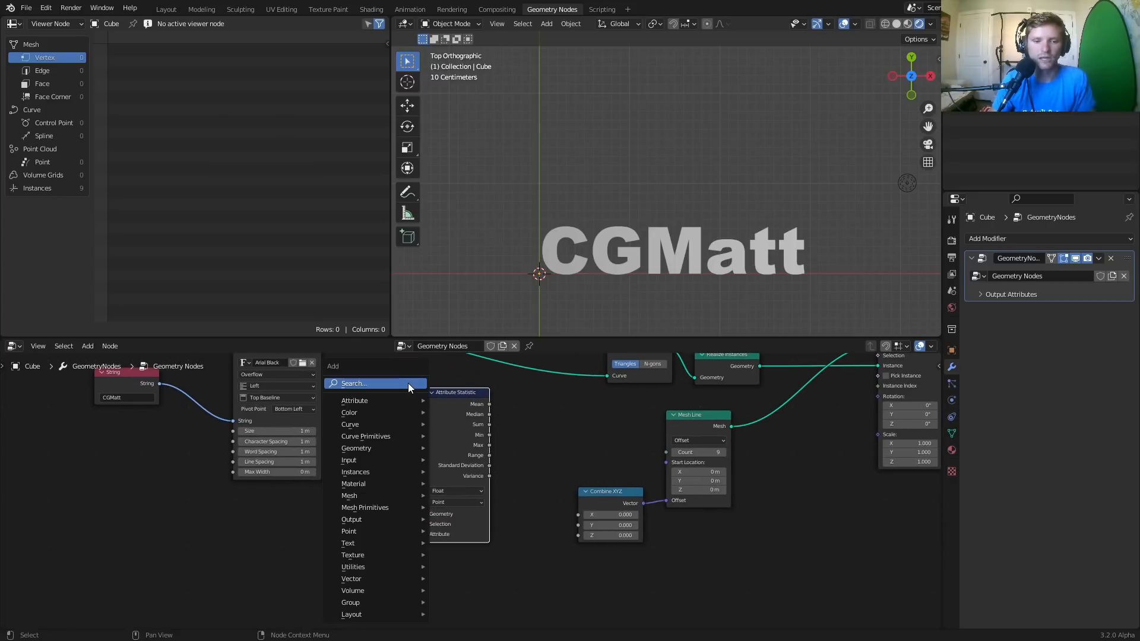
pyautogui.click(409, 383)
pyautogui.write('po')
pyautogui.press('Down')
pyautogui.press('Up')
pyautogui.press('Return')
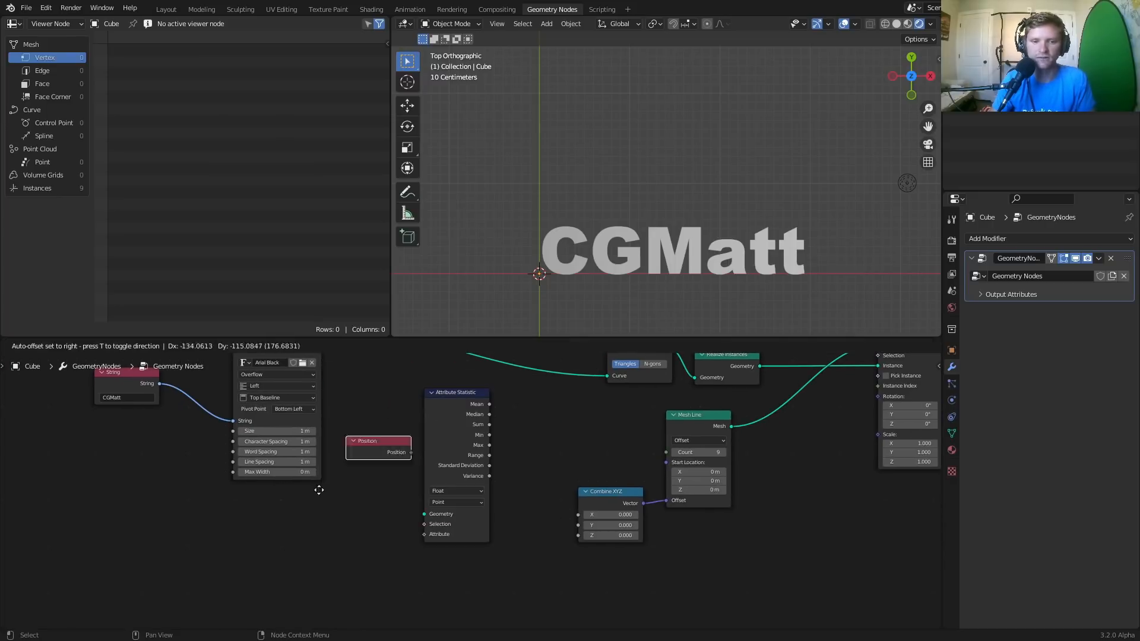
pyautogui.click(288, 519)
# Move the Fill Curve and Realize Instances nodes next to String to Curves
pyautogui.scroll(2, 288, 523)
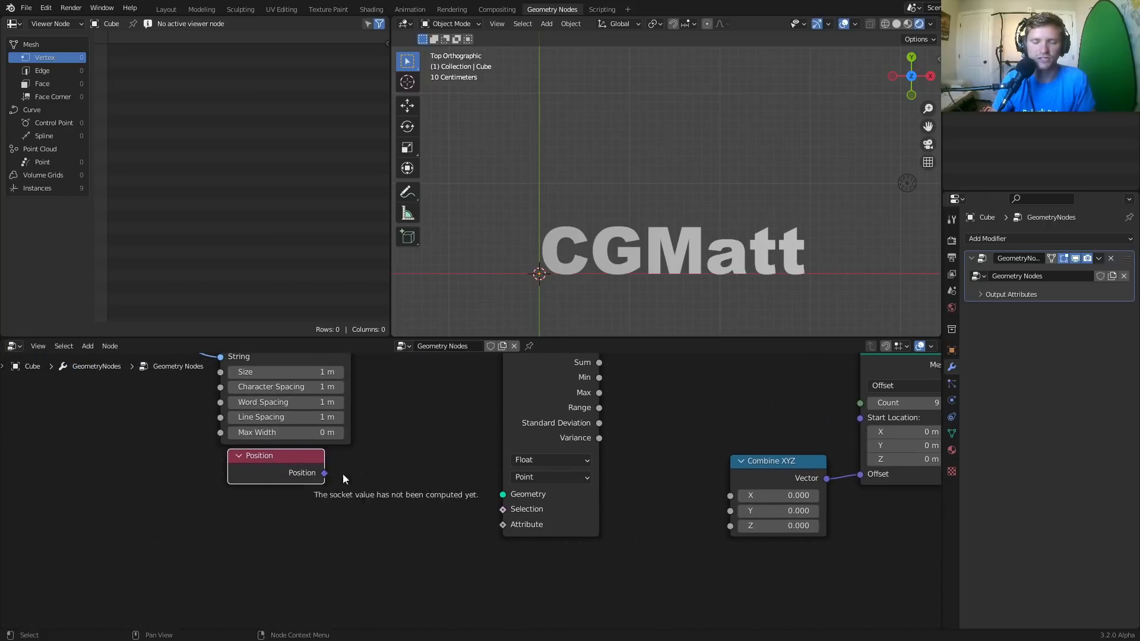
pyautogui.scroll(-3, 650, 443)
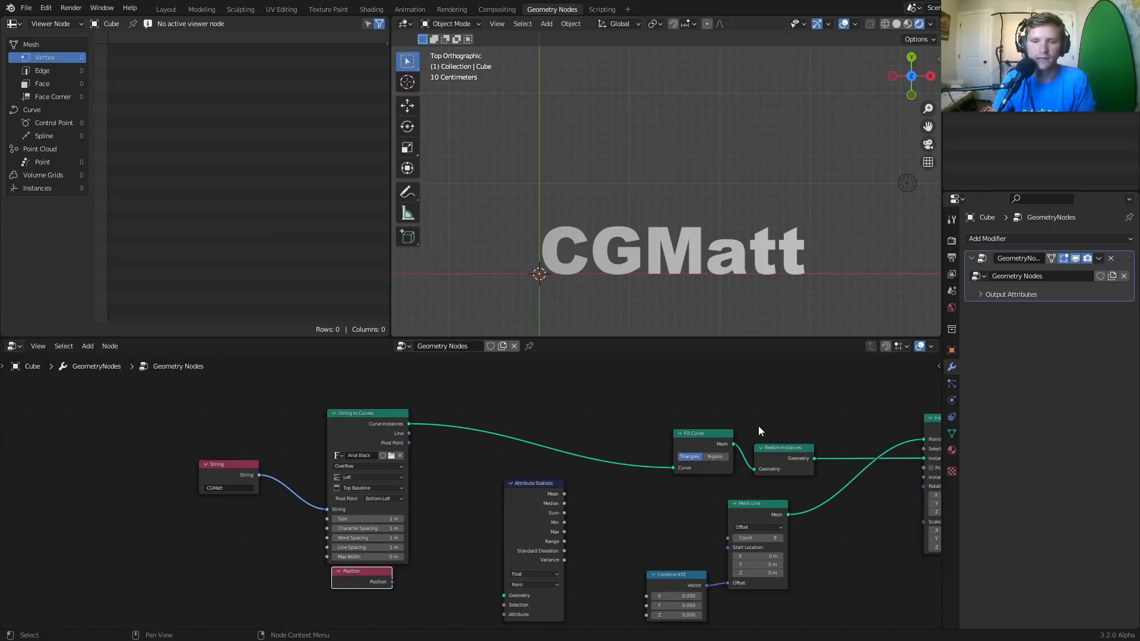
pyautogui.moveTo(718, 443); pyautogui.dragTo(476, 424)
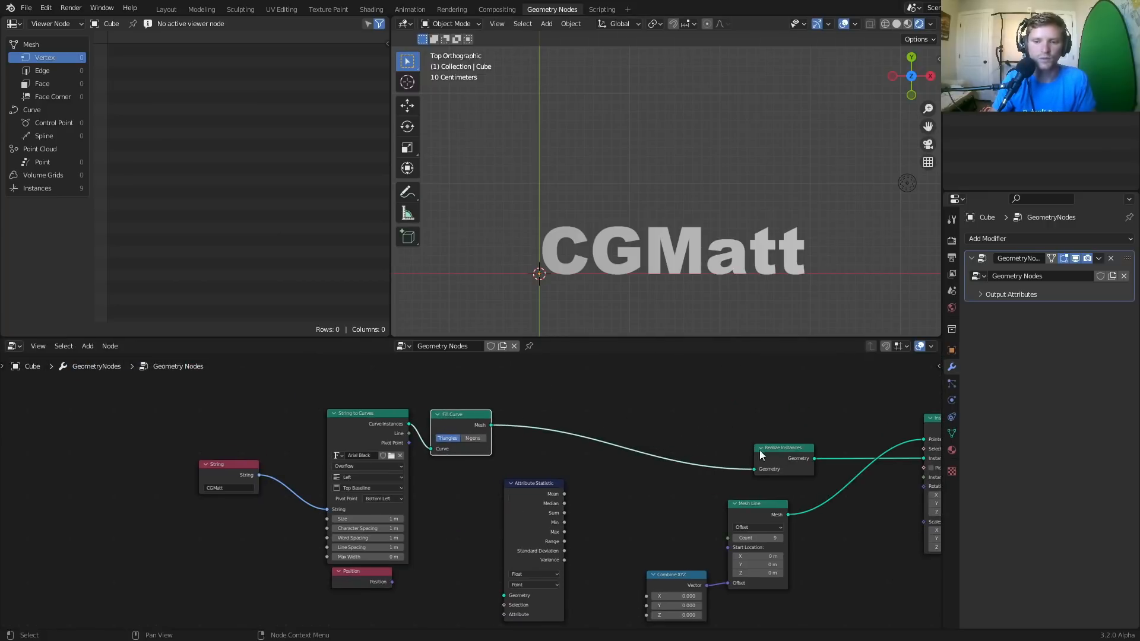
pyautogui.moveTo(763, 457); pyautogui.dragTo(522, 432)
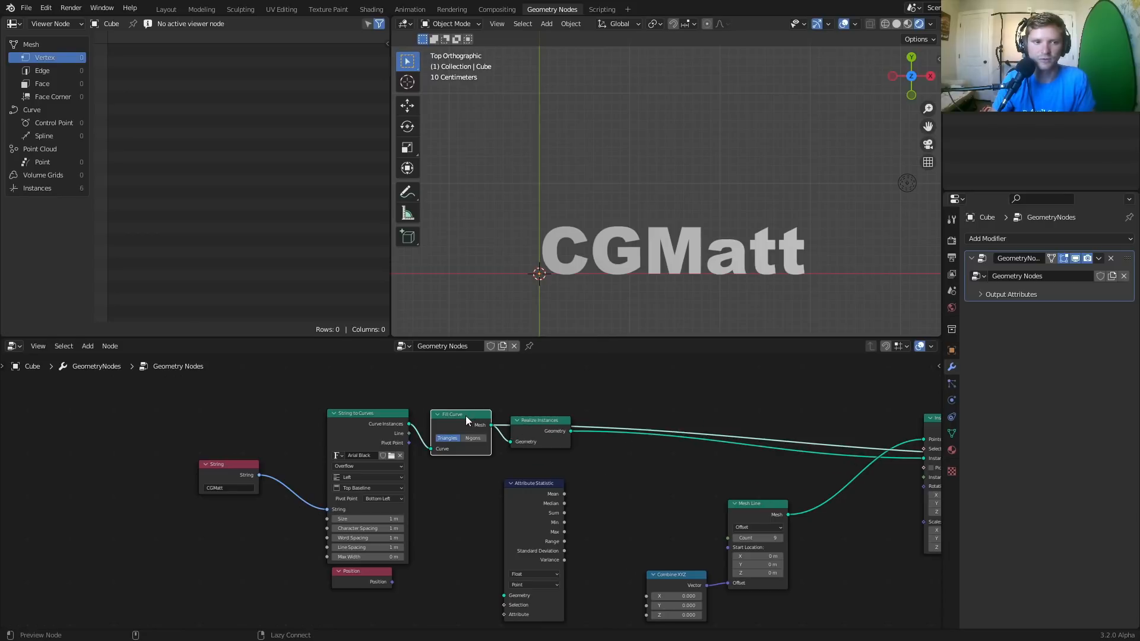
# Compare the Fill Curve output's instance data with the Realize Instances output's vertex positions in the spreadsheet
pyautogui.click(466, 416)
pyautogui.click(38, 189)
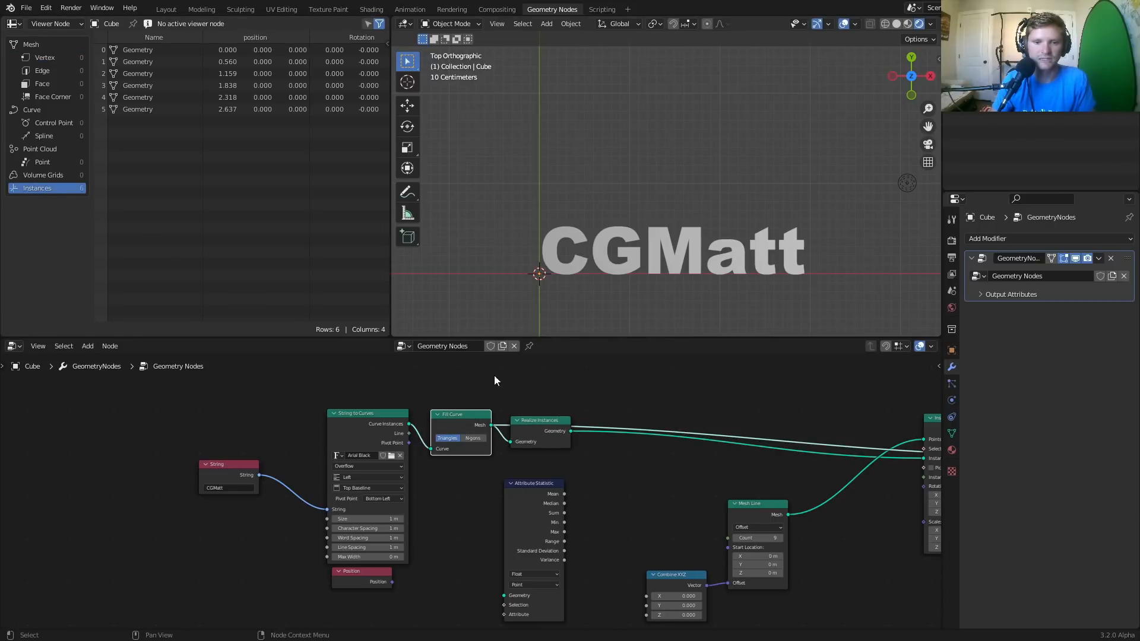
pyautogui.click(529, 425)
pyautogui.click(62, 59)
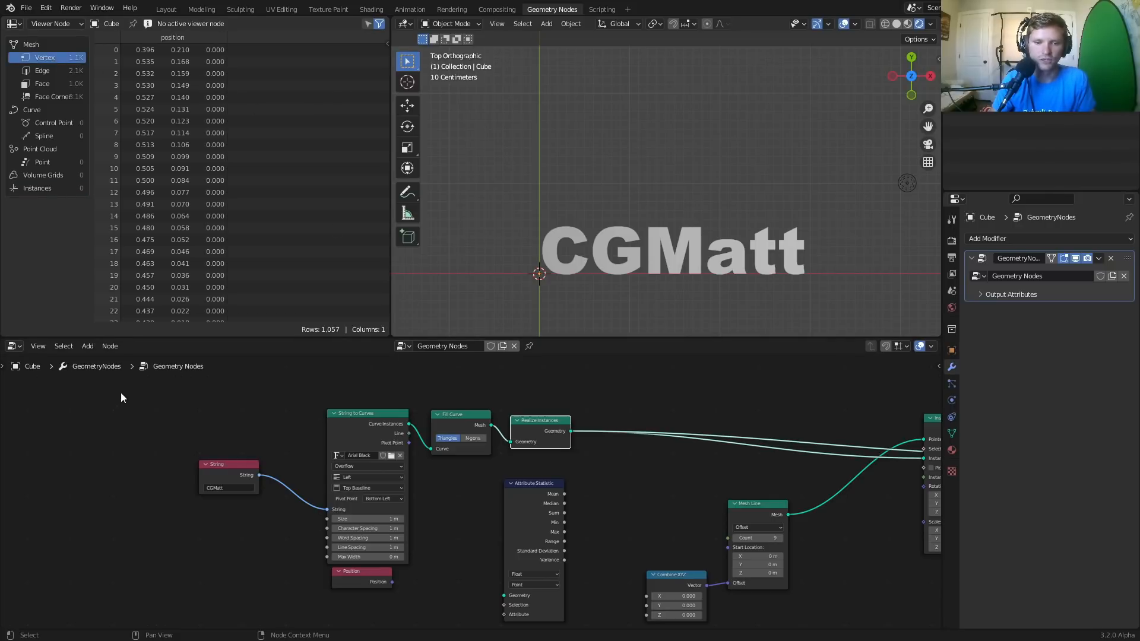
# Move the String, String to Curves, Fill Curve and Realize Instances nodes away from Attribute Statistic, and raise Attribute Statistic slightly
pyautogui.moveTo(121, 398); pyautogui.dragTo(536, 472)
pyautogui.press('g')
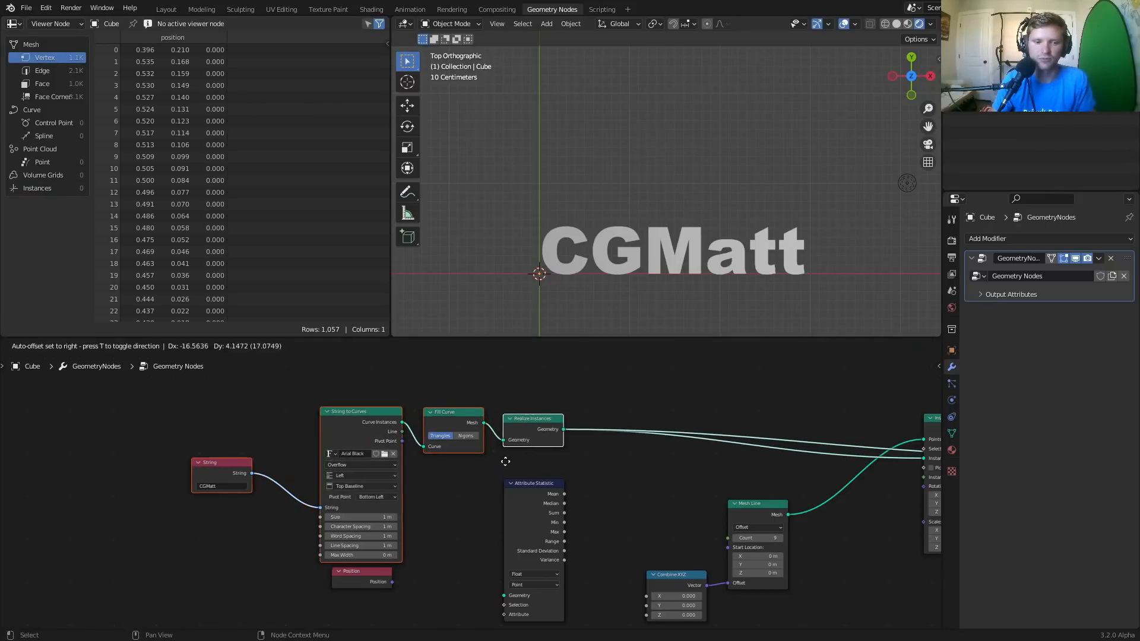
pyautogui.click(419, 500)
pyautogui.scroll(1, 500, 460)
pyautogui.moveTo(538, 512); pyautogui.dragTo(533, 466)
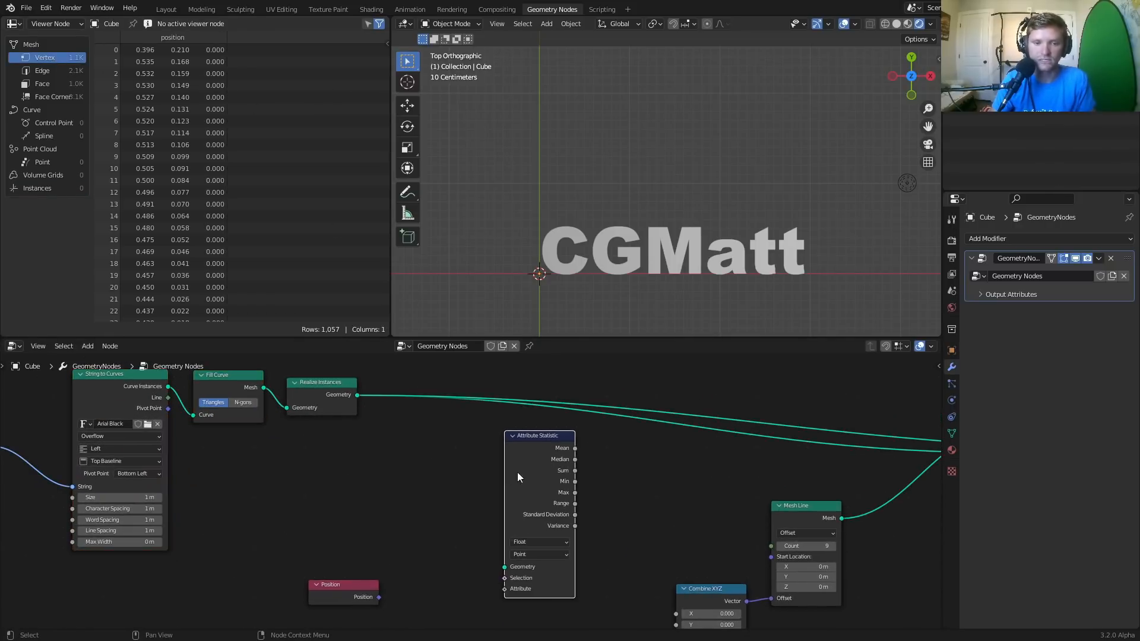
# Connect the Realize Instances geometry output to the Geometry input of Attribute Statistic
pyautogui.scroll(2, 505, 469)
pyautogui.moveTo(466, 467); pyautogui.dragTo(467, 455, button='middle')
pyautogui.scroll(-2, 380, 425)
pyautogui.keyDown('alt'); pyautogui.moveTo(345, 388); pyautogui.dragTo(534, 437, button='right'); pyautogui.keyUp('alt')
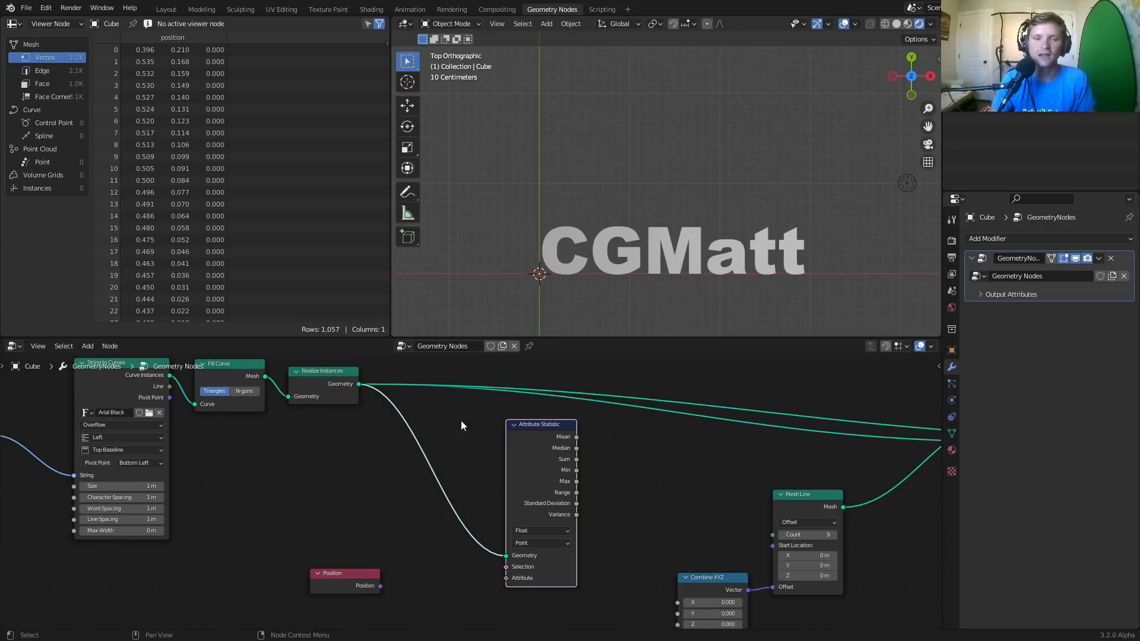
# Mute and re-enable the Realize Instances and Fill Curve nodes to compare the text geometry with and without them
pyautogui.click(330, 375)
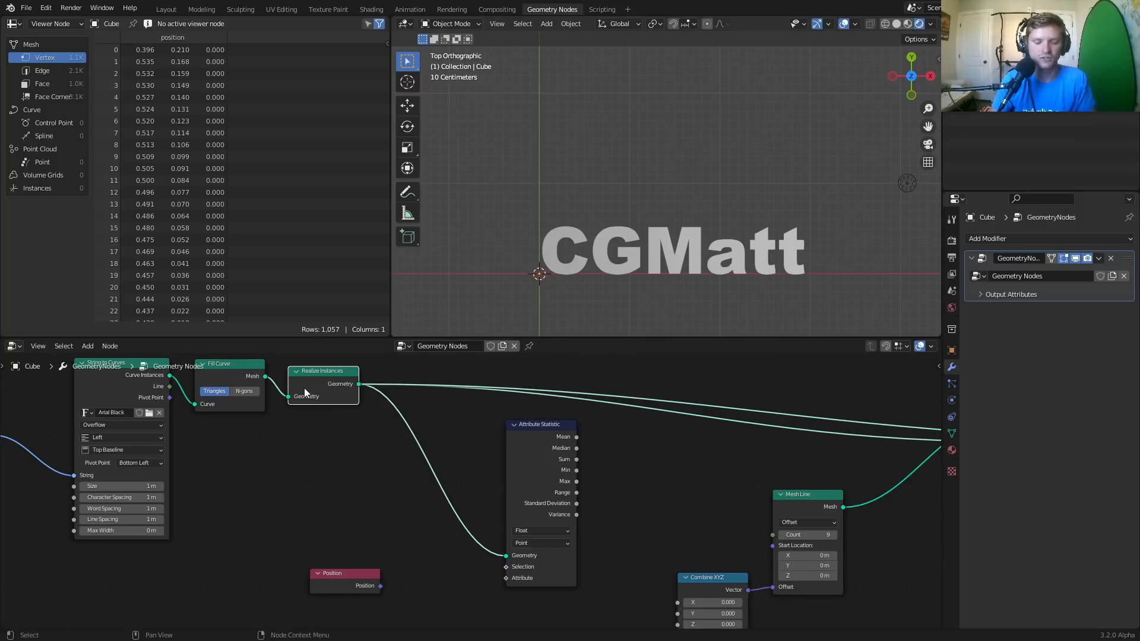
pyautogui.press('m')
pyautogui.press('m')
pyautogui.moveTo(250, 372); pyautogui.dragTo(294, 398, button='middle')
pyautogui.press('m')
pyautogui.click(277, 392)
pyautogui.press('m')
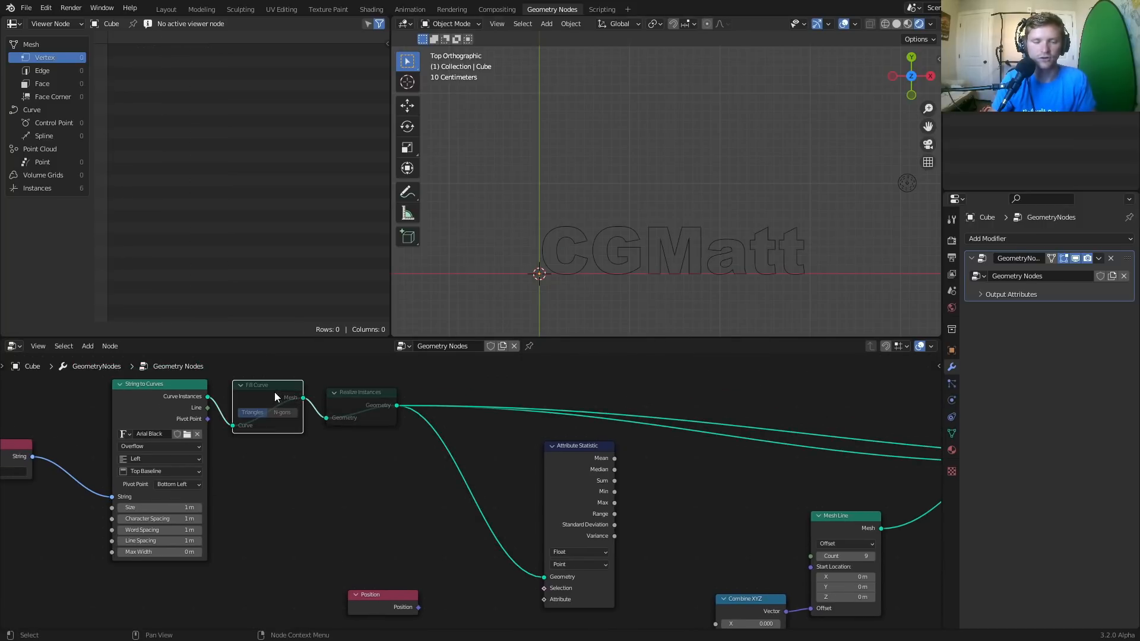
pyautogui.press('m')
pyautogui.click(356, 394)
pyautogui.press('m')
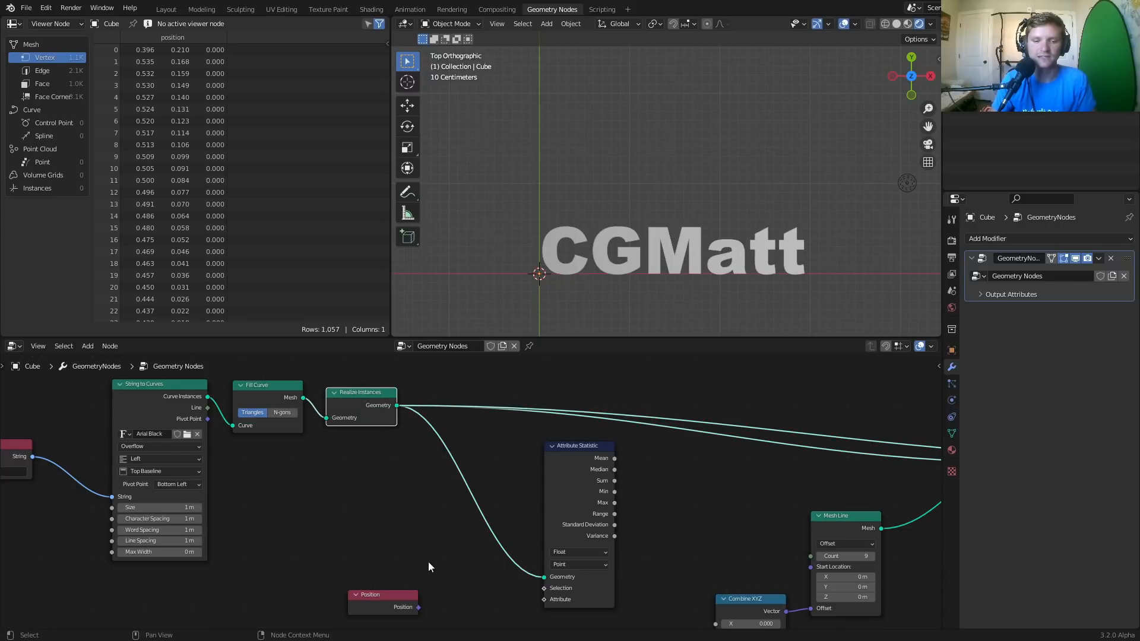
# Set the Attribute Statistic data type to Vector and connect the Position node to its Attribute input
pyautogui.scroll(3, 428, 562)
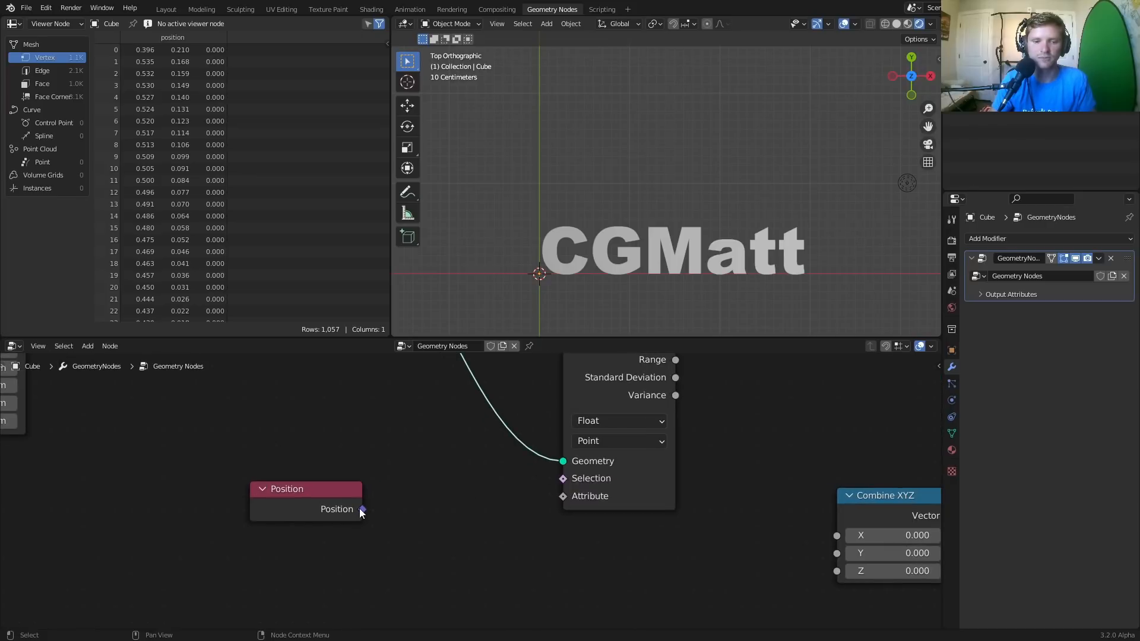
pyautogui.moveTo(361, 509); pyautogui.dragTo(564, 497)
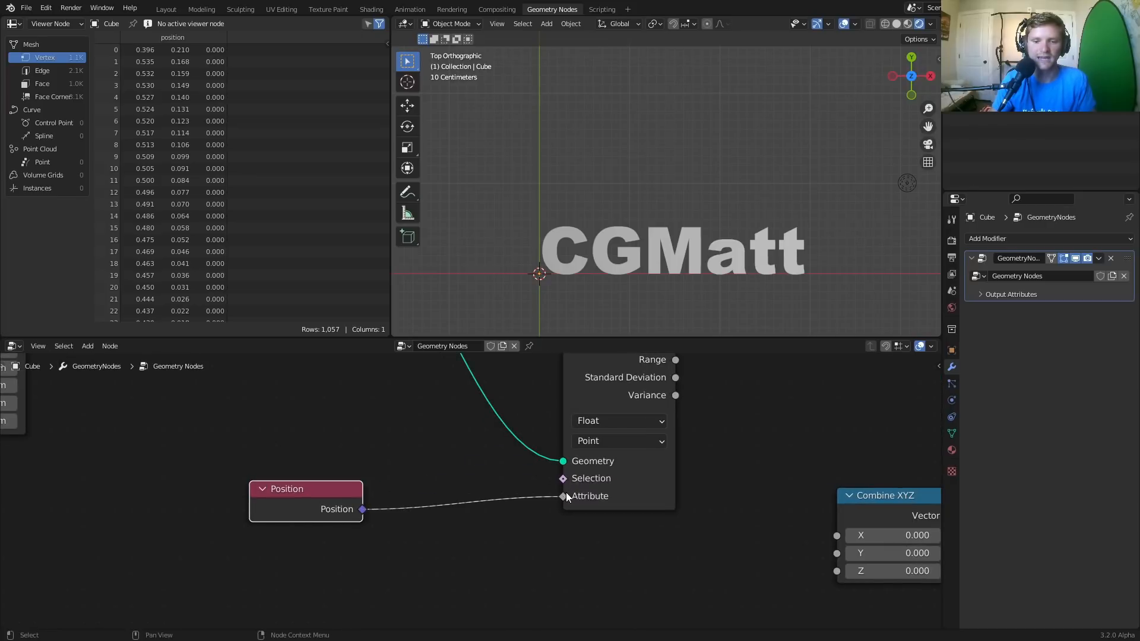
pyautogui.click(603, 422)
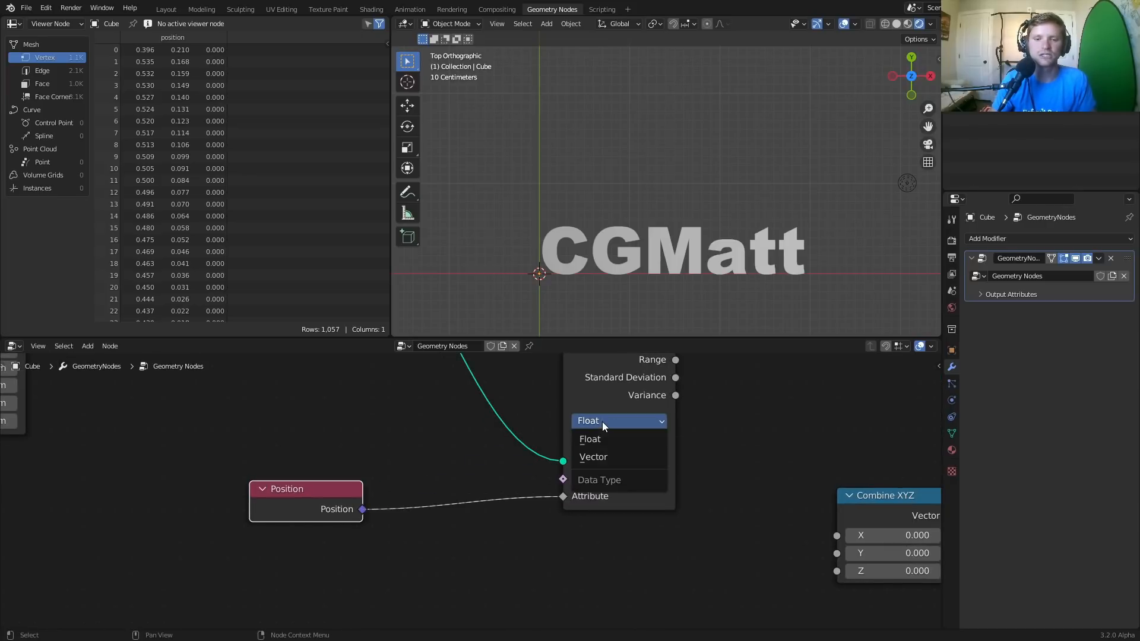
pyautogui.click(587, 458)
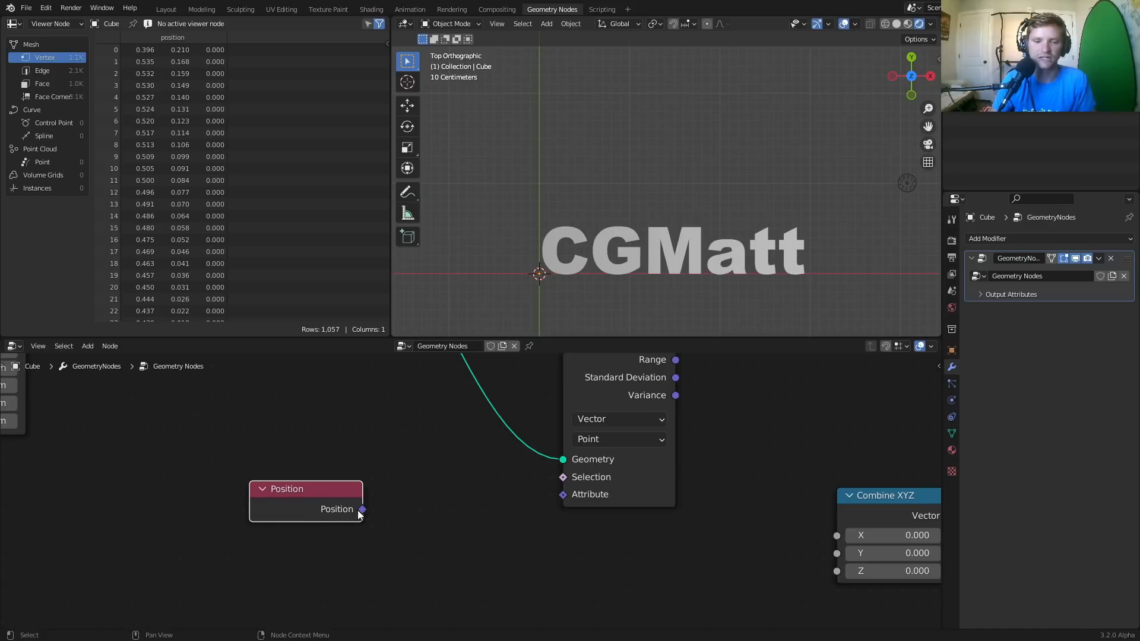
pyautogui.moveTo(362, 510); pyautogui.dragTo(563, 494)
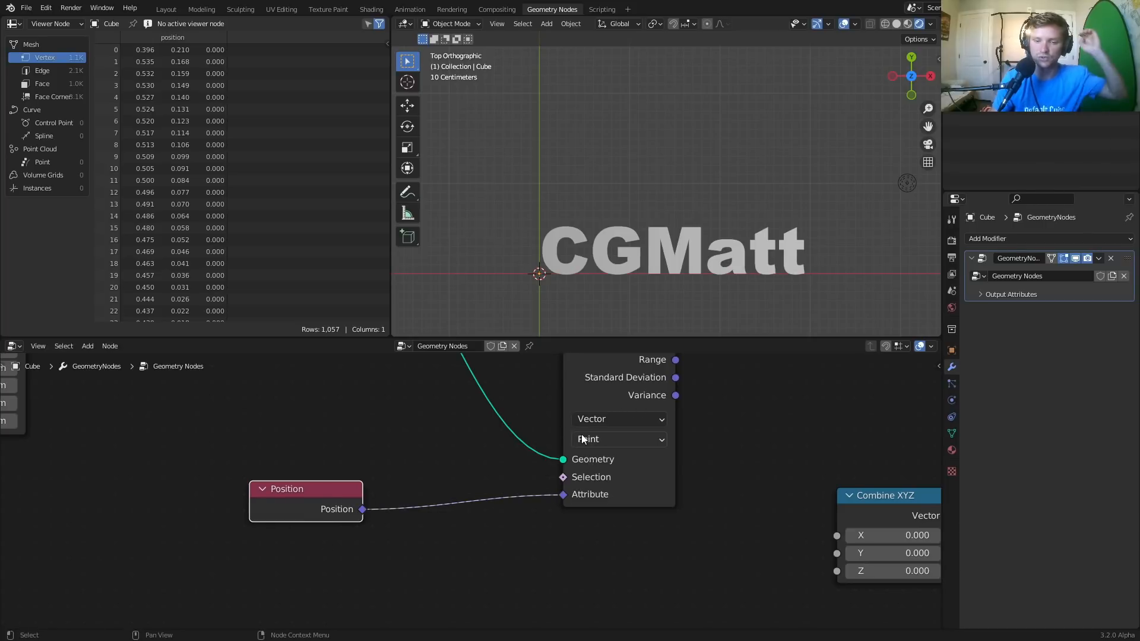
pyautogui.scroll(-4, 582, 439)
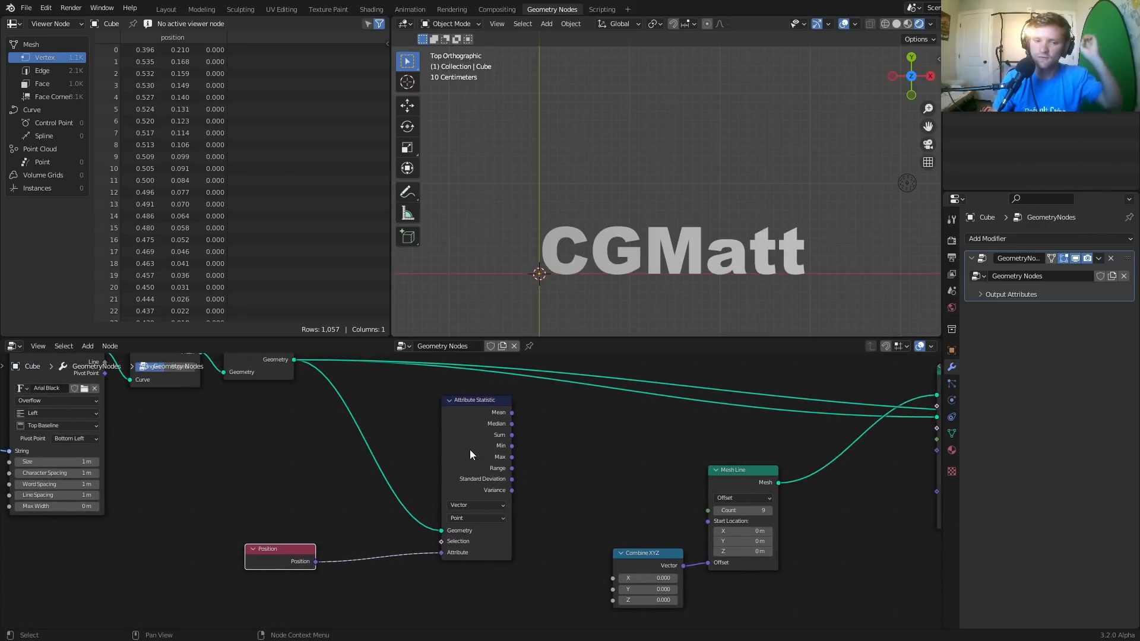
pyautogui.moveTo(483, 399); pyautogui.dragTo(460, 404)
pyautogui.scroll(2, 411, 526)
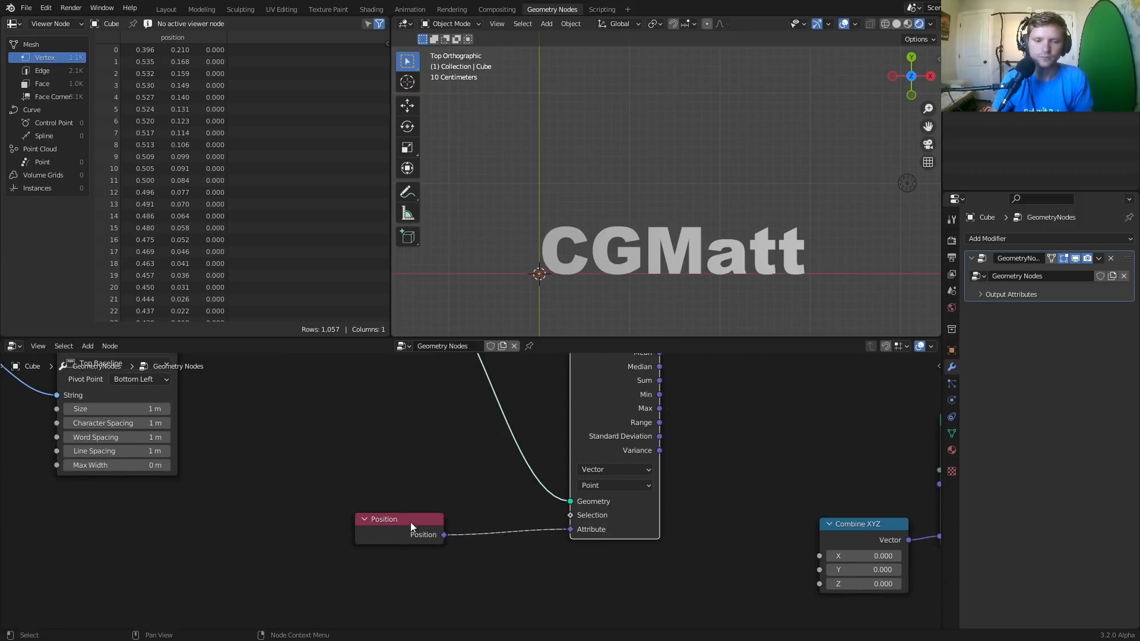
# Try a Separate XYZ node between Position and Attribute Statistic, and remove it while keeping the link intact
pyautogui.moveTo(411, 526); pyautogui.dragTo(271, 517)
pyautogui.hotkey('shift', 'a')
pyautogui.click(285, 401)
pyautogui.write('s')
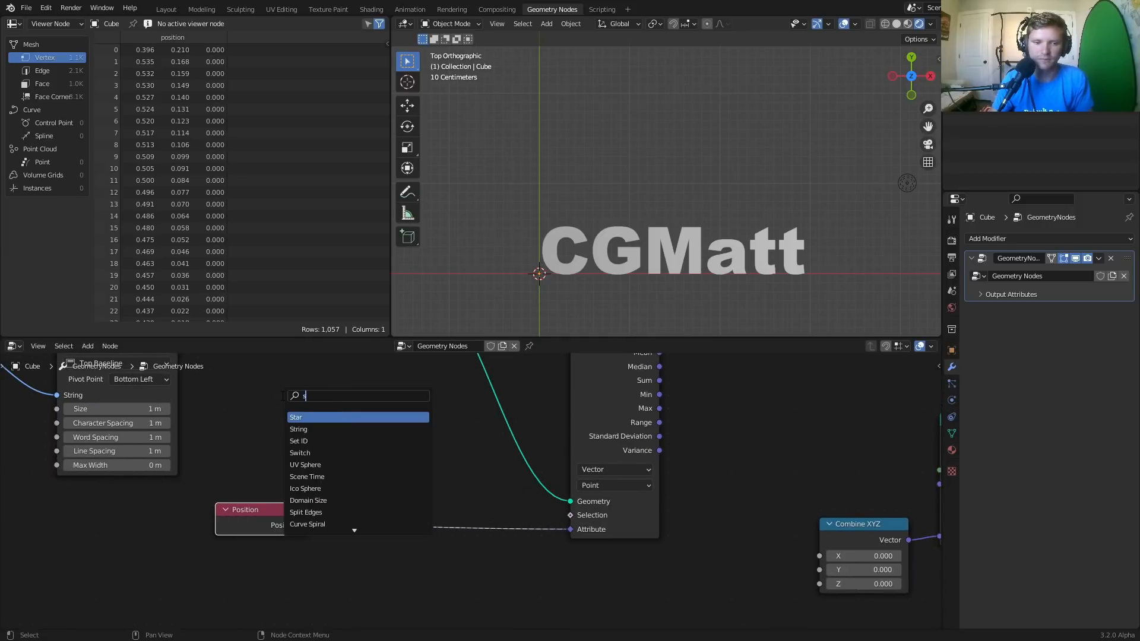
pyautogui.write('ep')
pyautogui.click(322, 429)
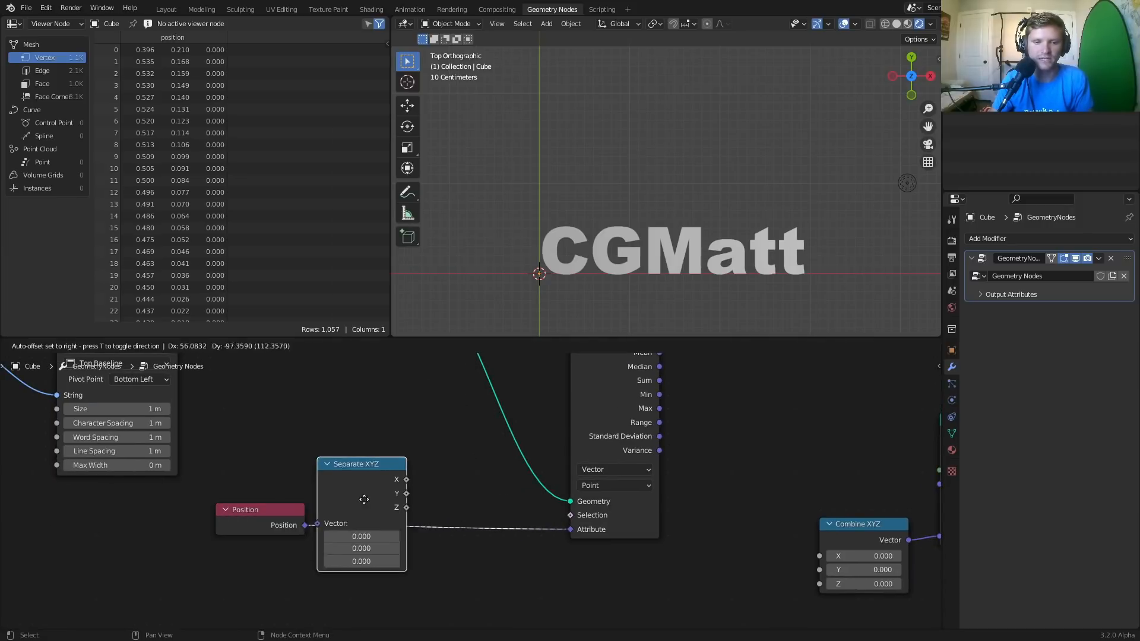
pyautogui.click(395, 526)
pyautogui.moveTo(523, 520); pyautogui.dragTo(497, 502, button='middle')
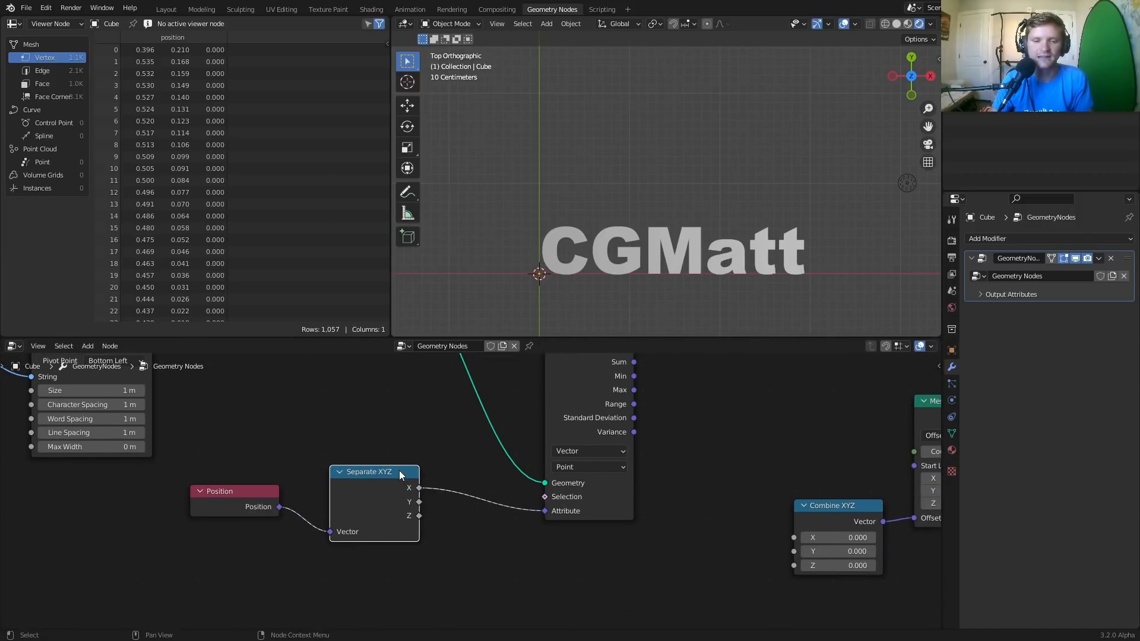
pyautogui.hotkey('ctrl', 'x')
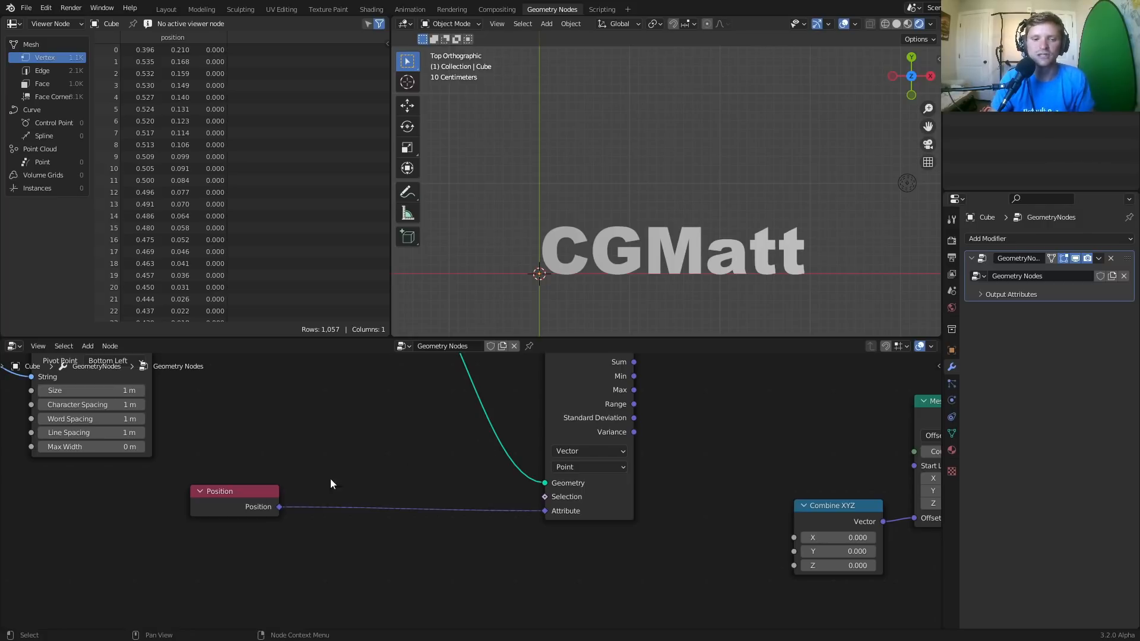
# Move the Position node closer to the Attribute Statistic node
pyautogui.moveTo(236, 510); pyautogui.dragTo(397, 515)
pyautogui.scroll(-5, 648, 430)
pyautogui.moveTo(644, 428); pyautogui.dragTo(449, 454, button='middle')
pyautogui.scroll(5, 483, 427)
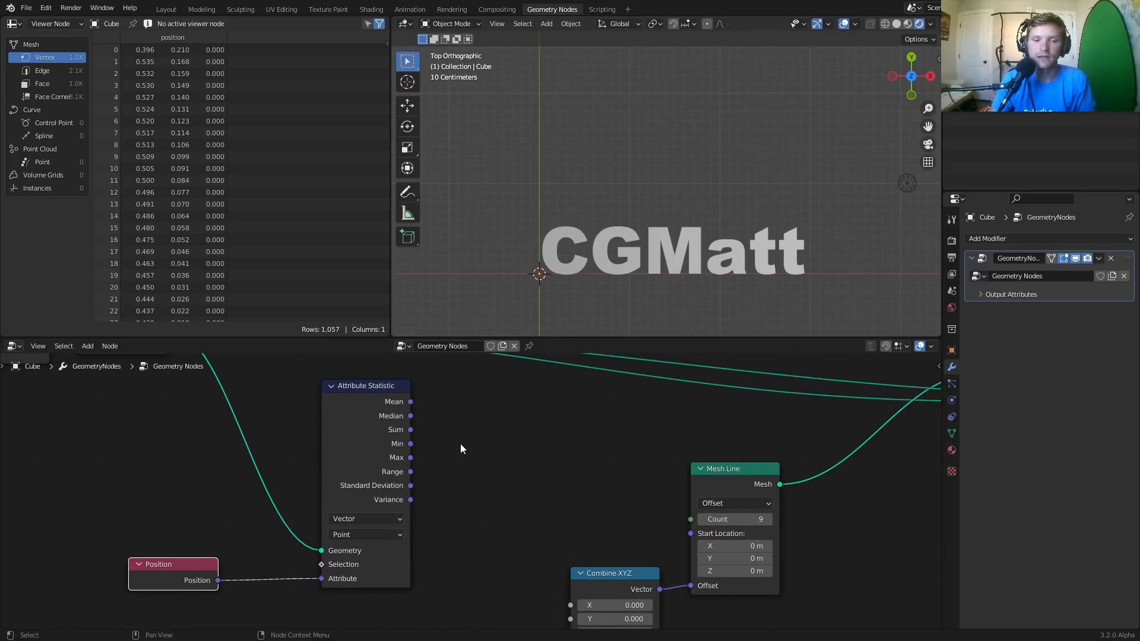
# Annotate the CGMatt text's width with a bracket and circle its far end
pyautogui.moveTo(539, 193)
pyautogui.mouseDown()
pyautogui.moveTo(540, 213)
pyautogui.moveTo(803, 197)
pyautogui.moveTo(807, 228)
pyautogui.moveTo(800, 187)
pyautogui.mouseUp()
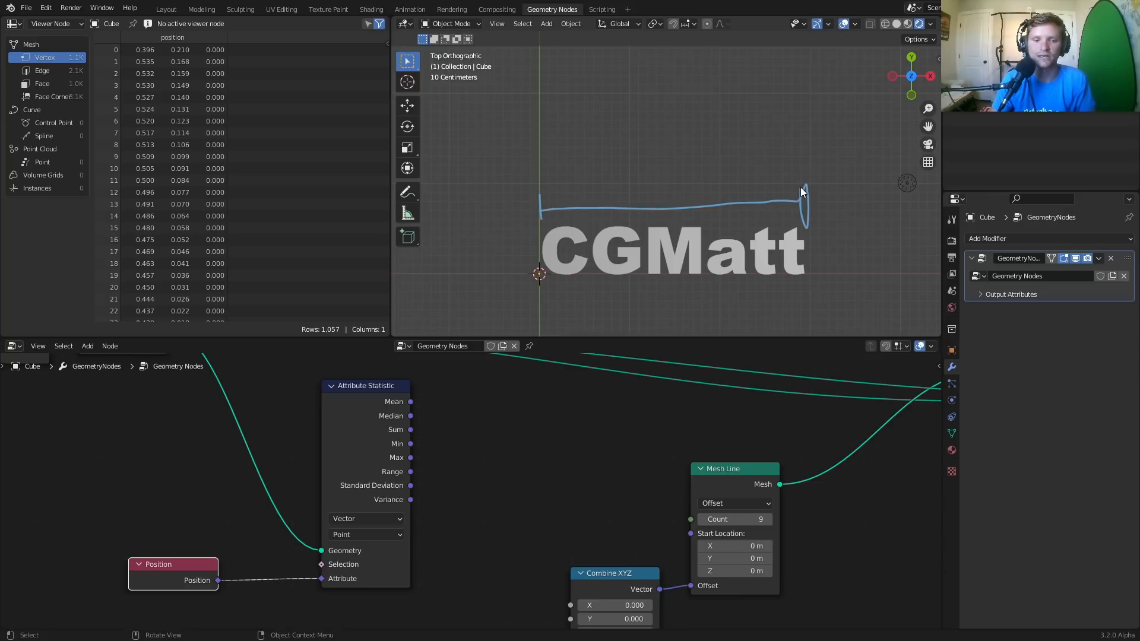
pyautogui.scroll(1, 470, 464)
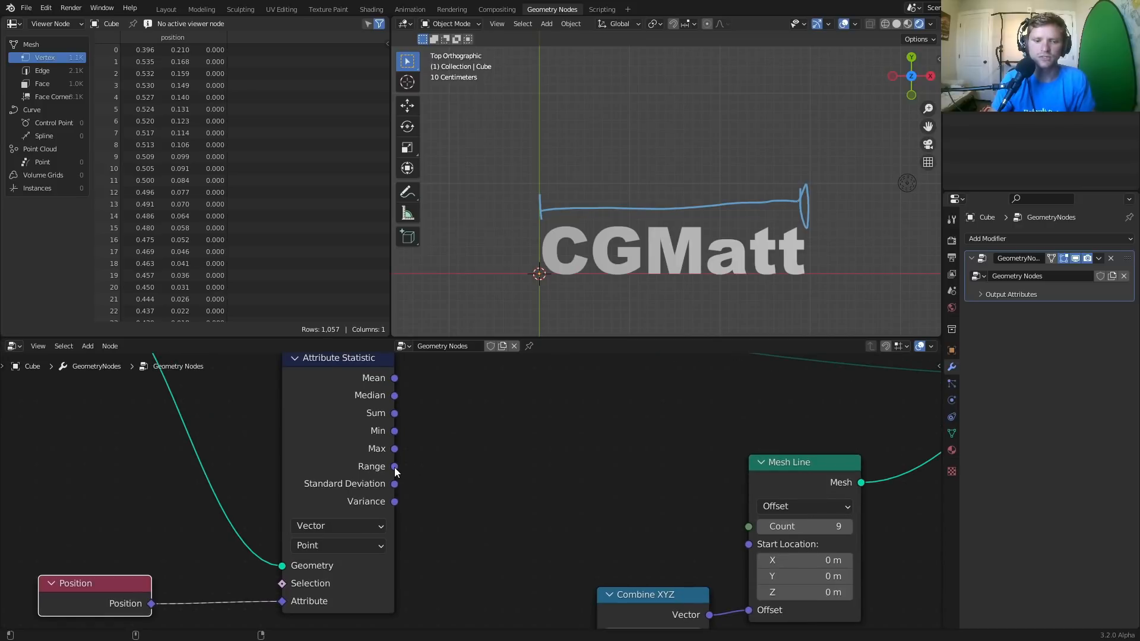
pyautogui.moveTo(394, 467); pyautogui.dragTo(415, 465)
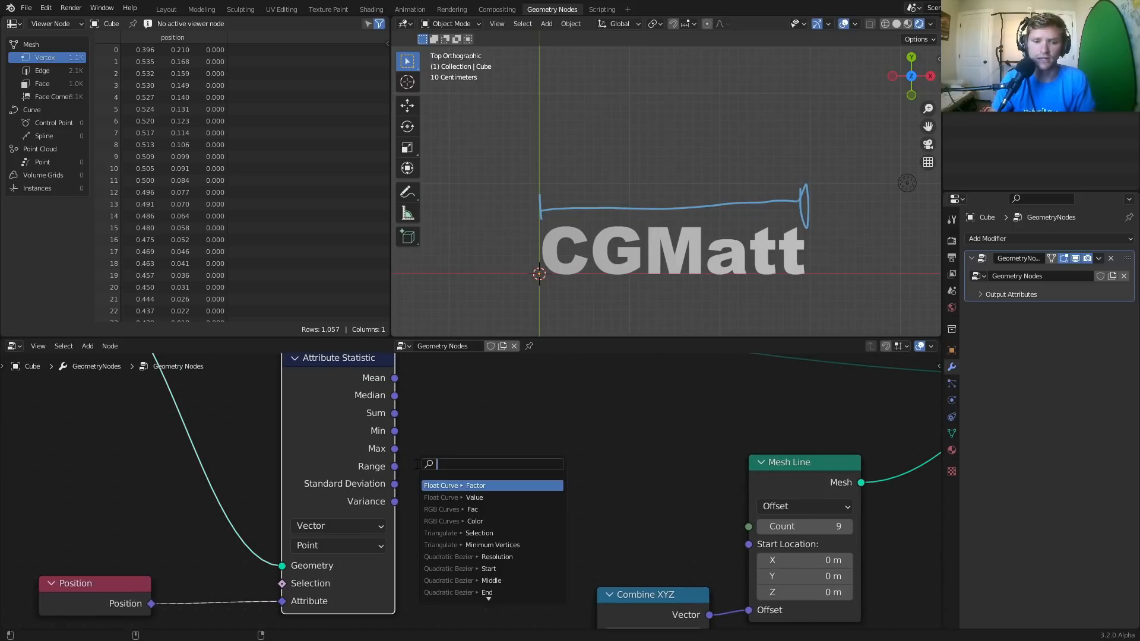
pyautogui.press('Escape')
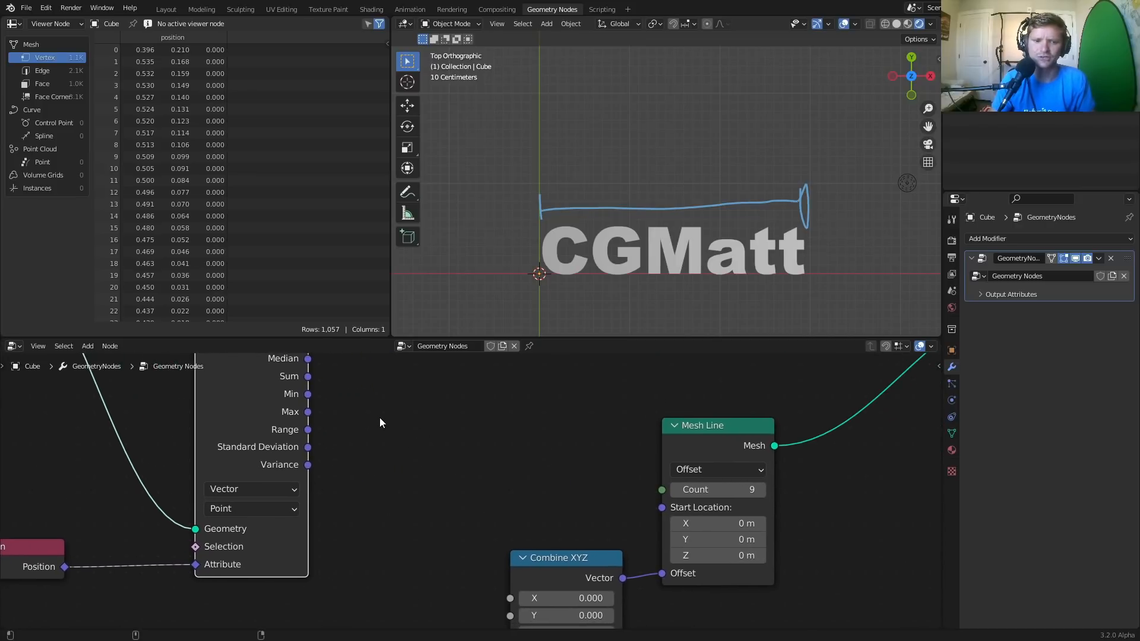
# Add a Vector Math node set to Subtract that takes Attribute Statistic's Min away from its Max
pyautogui.moveTo(380, 418); pyautogui.dragTo(400, 448, button='middle')
pyautogui.hotkey('shift', 'a')
pyautogui.click(374, 400)
pyautogui.write('vec')
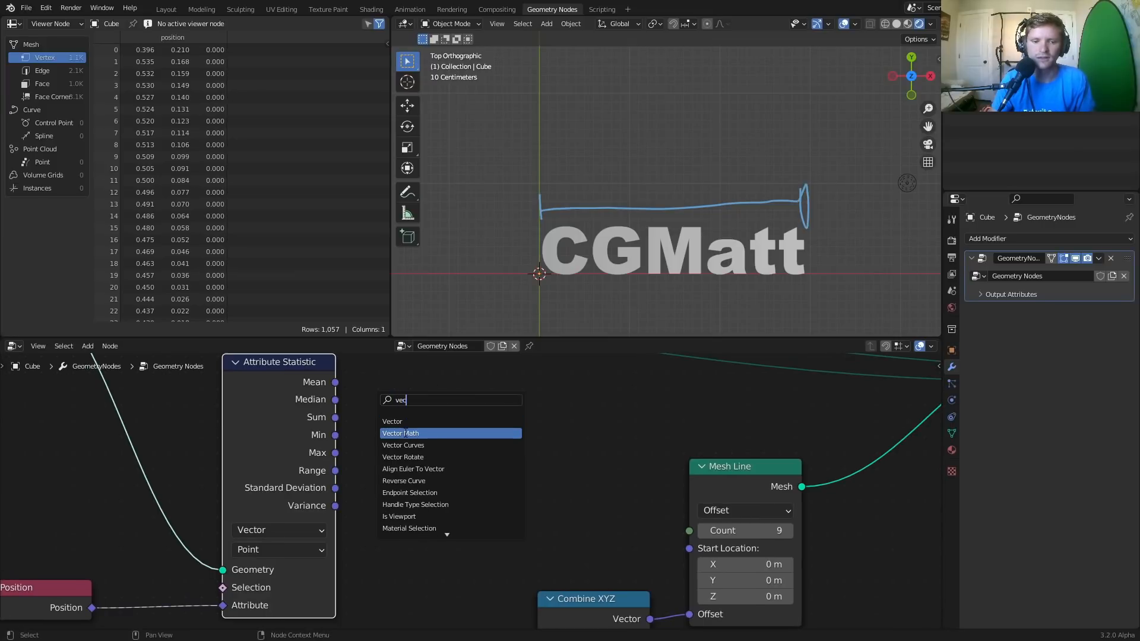
pyautogui.click(405, 433)
pyautogui.moveTo(336, 453); pyautogui.dragTo(383, 474)
pyautogui.moveTo(336, 435); pyautogui.dragTo(385, 491)
pyautogui.click(408, 454)
pyautogui.click(411, 445)
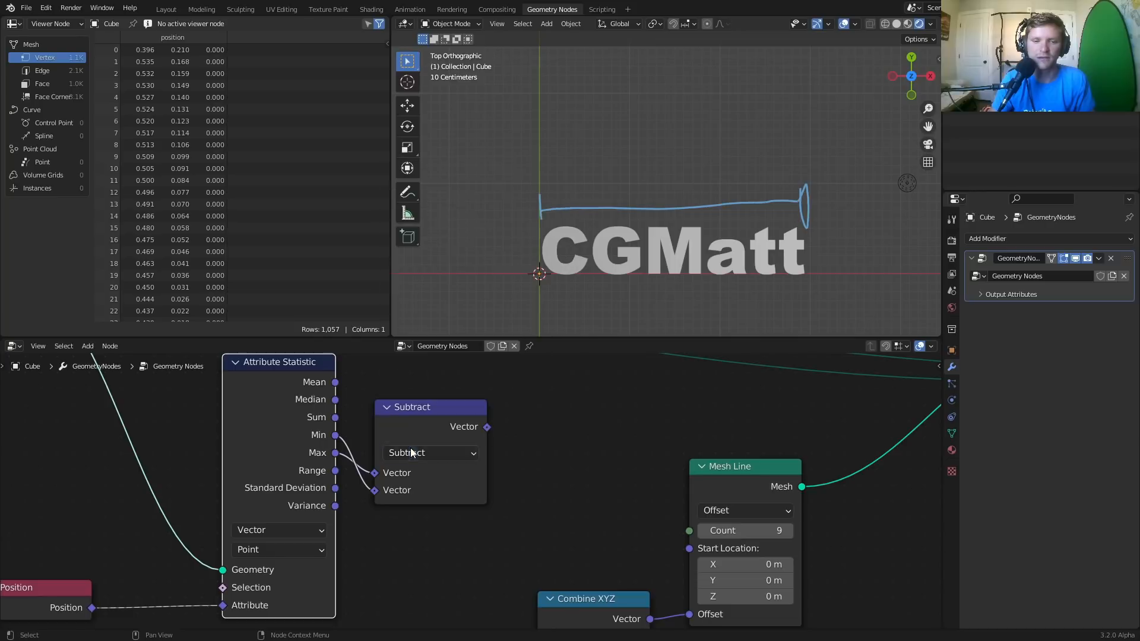
pyautogui.moveTo(411, 448); pyautogui.dragTo(461, 418)
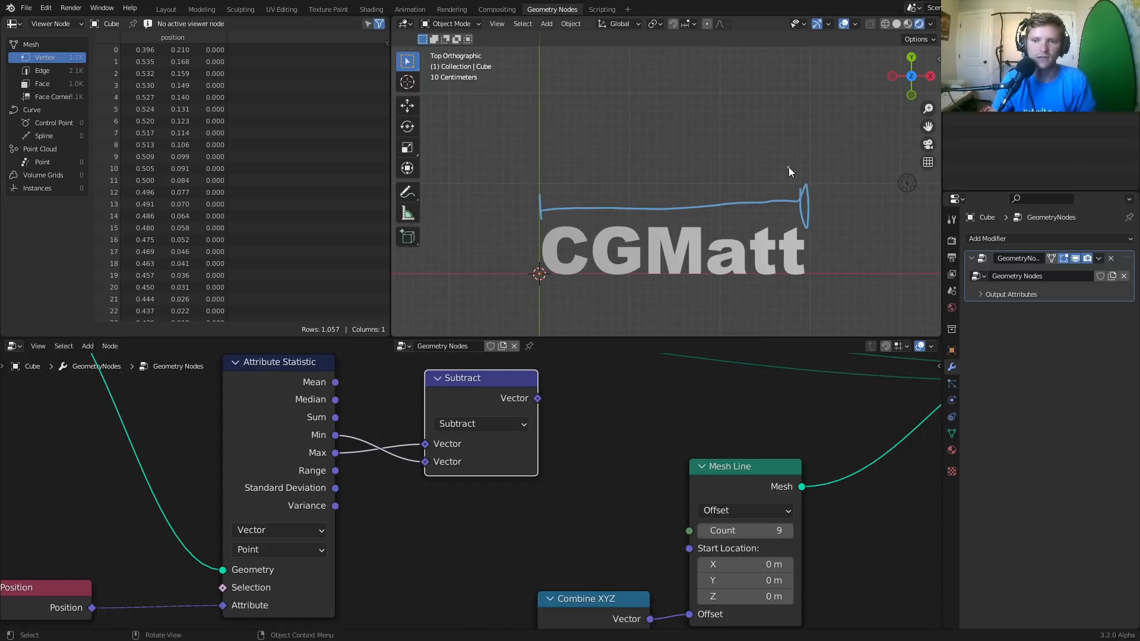
# Label the ends of the width bracket max and min, and erase all the annotations
pyautogui.moveTo(789, 168)
pyautogui.mouseDown()
pyautogui.moveTo(802, 159)
pyautogui.moveTo(819, 176)
pyautogui.mouseUp()
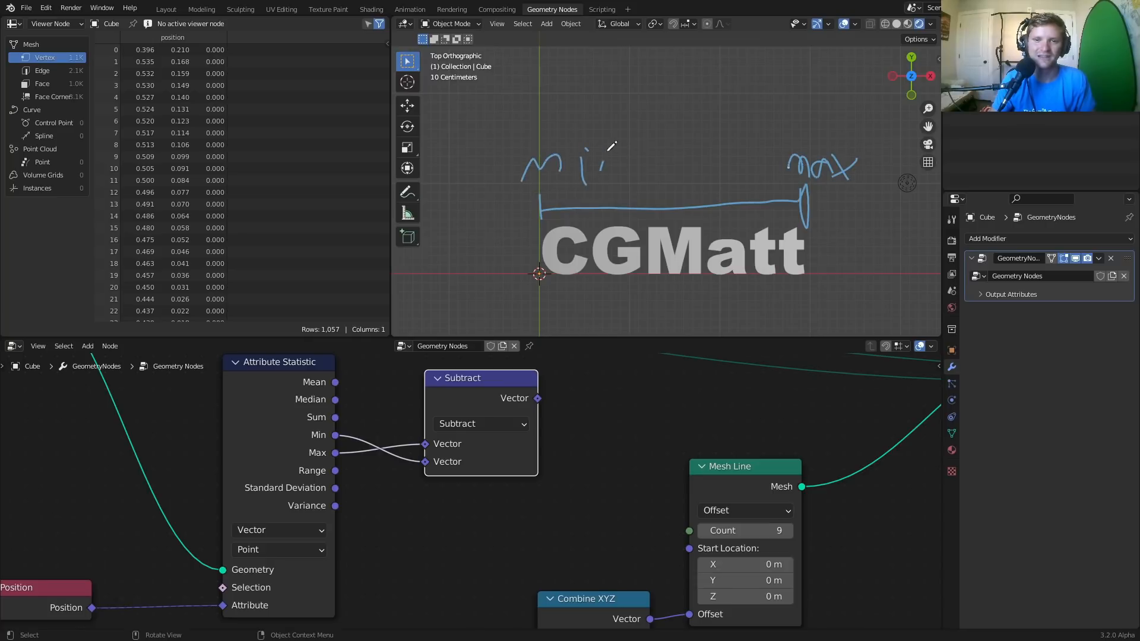
pyautogui.moveTo(608, 151); pyautogui.dragTo(624, 169)
pyautogui.moveTo(551, 224); pyautogui.dragTo(714, 195)
pyautogui.moveTo(849, 171)
pyautogui.mouseDown(button='right')
pyautogui.moveTo(751, 201)
pyautogui.moveTo(611, 176)
pyautogui.moveTo(466, 173)
pyautogui.moveTo(586, 227)
pyautogui.moveTo(791, 190)
pyautogui.mouseUp(button='right')
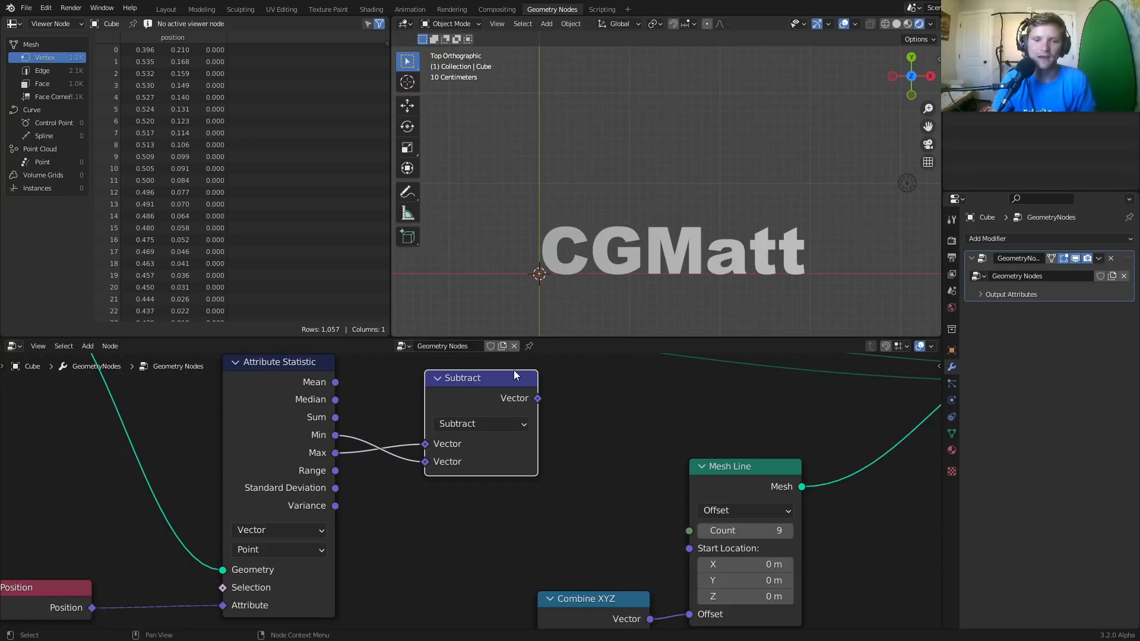
# Replace the Subtract node with a Separate XYZ node placed beside Attribute Statistic
pyautogui.press('x')
pyautogui.keyDown('shift'); pyautogui.scroll(-2, 389, 444); pyautogui.keyUp('shift')
pyautogui.scroll(-1, 356, 433)
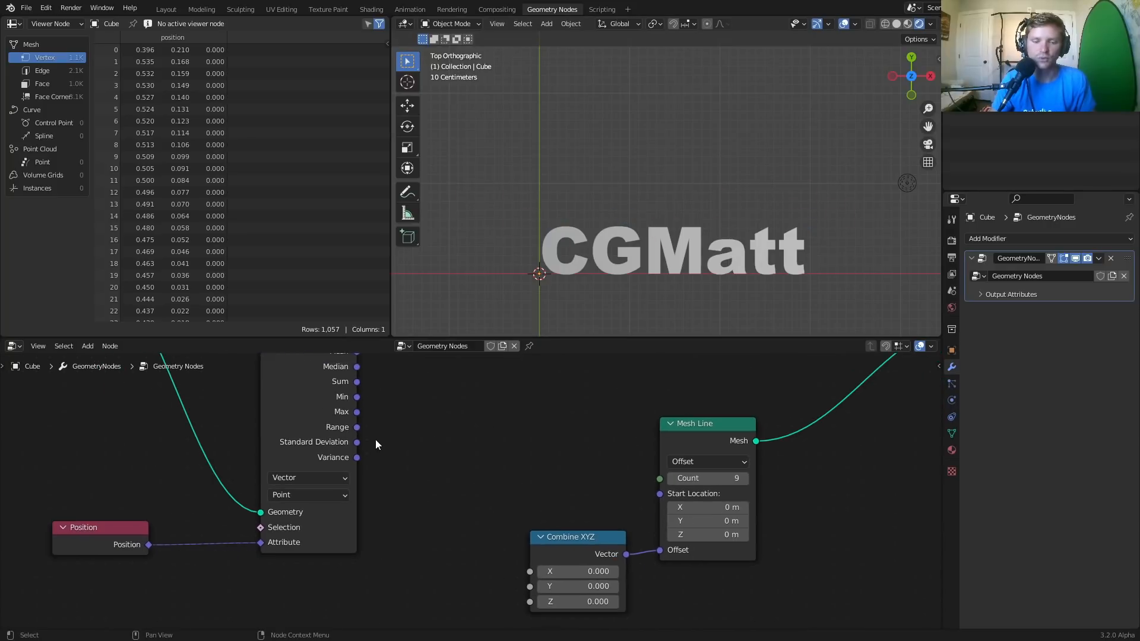
pyautogui.hotkey('shift', 'a')
pyautogui.click(400, 398)
pyautogui.write('se')
pyautogui.press('Down')
pyautogui.press('Down')
pyautogui.press('Down')
pyautogui.press('Down')
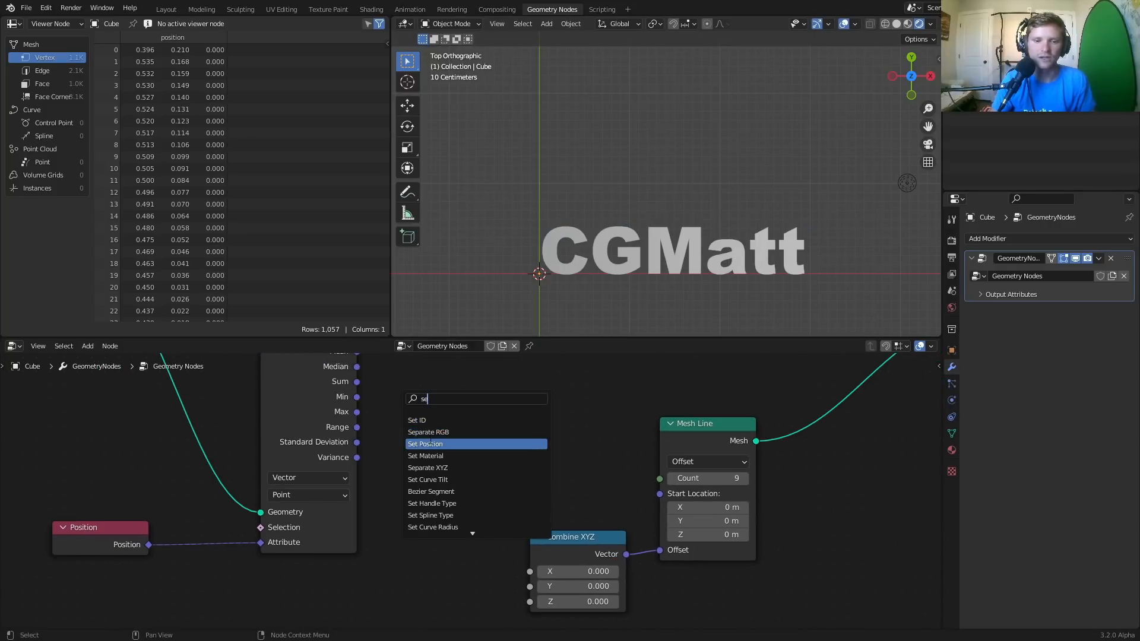
pyautogui.press('Return')
pyautogui.click(381, 445)
# Connect Attribute Statistic's Range to Separate XYZ, and its X output to the X input of Combine XYZ
pyautogui.moveTo(357, 428); pyautogui.dragTo(397, 466)
pyautogui.moveTo(484, 423); pyautogui.dragTo(437, 407, button='middle')
pyautogui.moveTo(439, 405); pyautogui.dragTo(475, 561)
# Route the Instance on Points output to the Group Output and view the row of repeated text
pyautogui.scroll(-2, 475, 493)
pyautogui.moveTo(697, 454); pyautogui.dragTo(547, 489, button='middle')
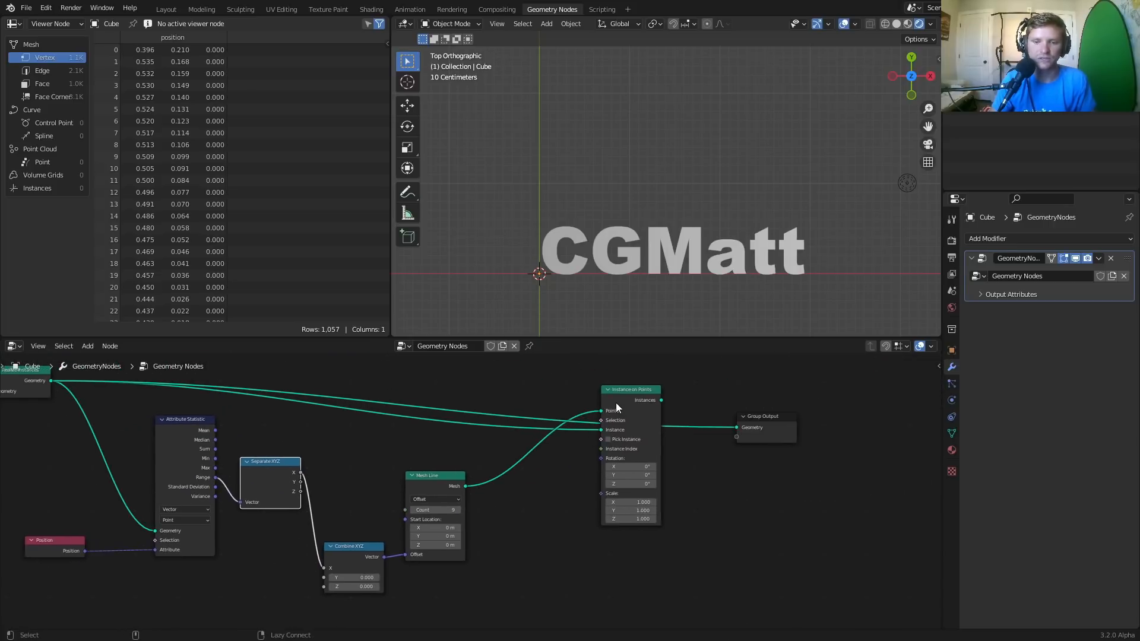
pyautogui.keyDown('ctrl'); pyautogui.keyDown('shift'); pyautogui.click(624, 398); pyautogui.keyUp('shift'); pyautogui.keyUp('ctrl')
pyautogui.scroll(-6, 768, 219)
pyautogui.keyDown('shift'); pyautogui.moveTo(768, 219); pyautogui.dragTo(623, 247, button='middle'); pyautogui.keyUp('shift')
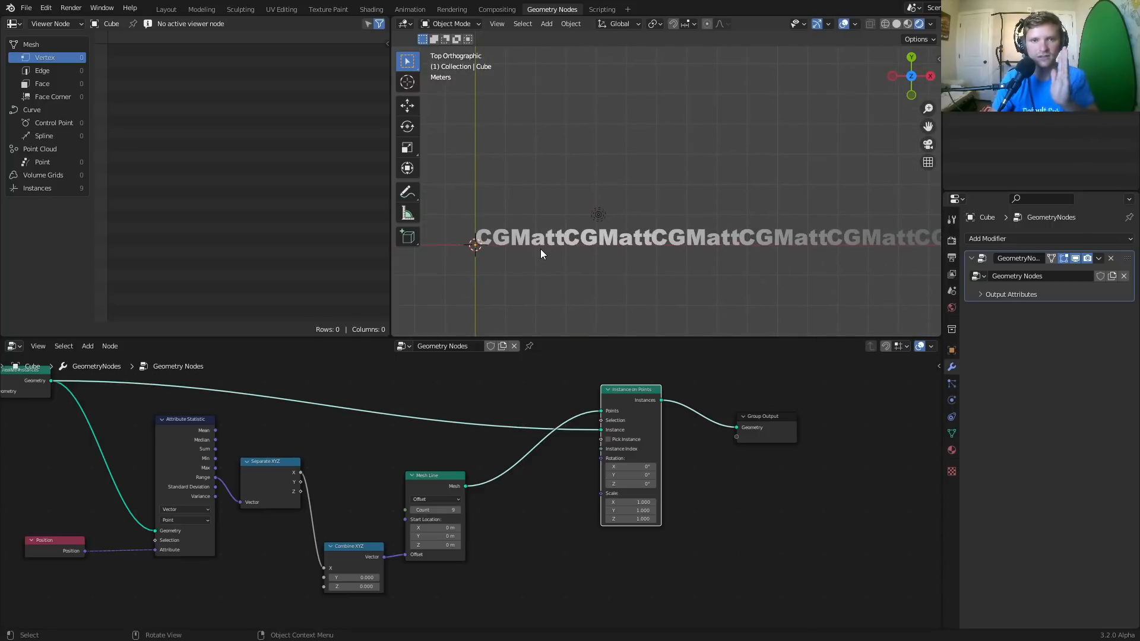
# Extend the String node's text to CGMatte and finally to CGMatter to test the automatic spacing
pyautogui.moveTo(231, 461); pyautogui.dragTo(596, 443, button='middle')
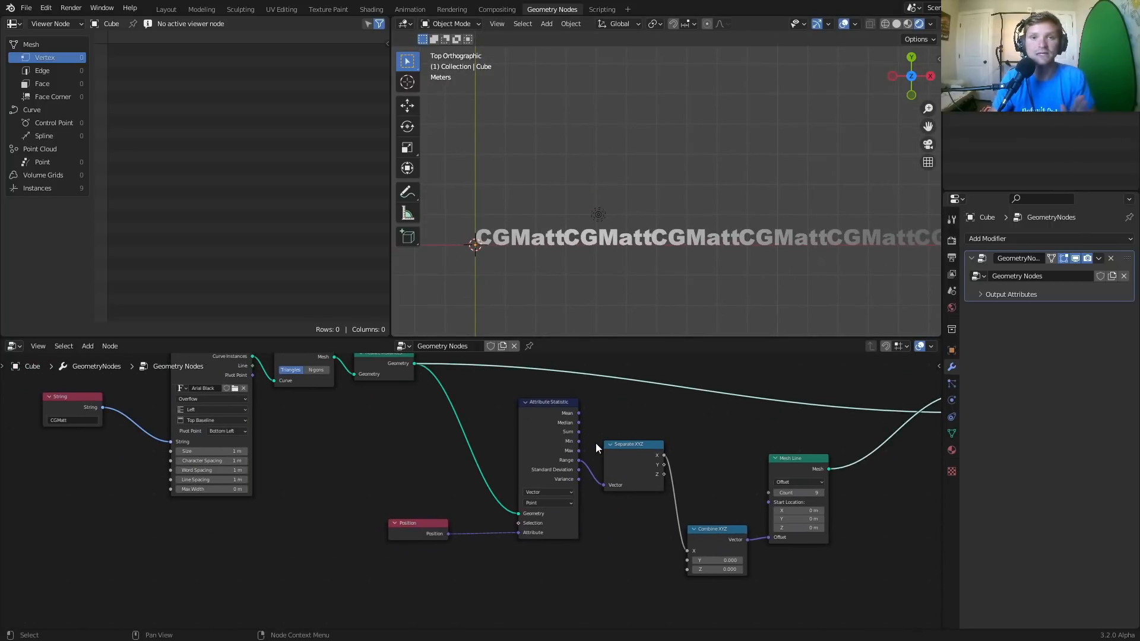
pyautogui.moveTo(166, 434); pyautogui.dragTo(456, 472, button='middle')
pyautogui.scroll(2, 457, 474)
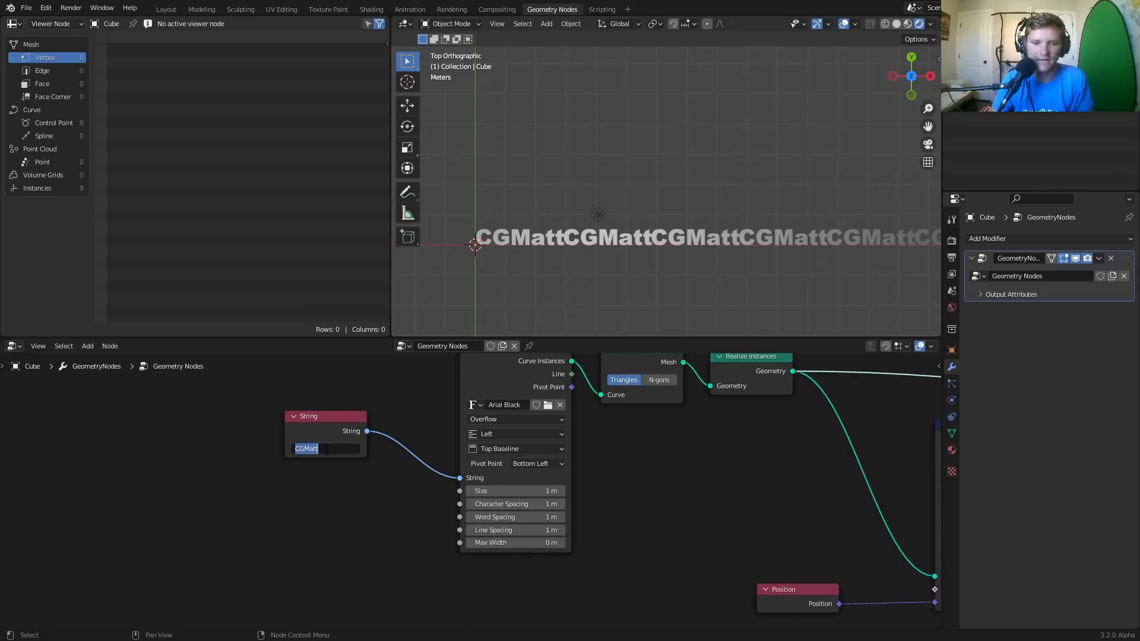
pyautogui.press('End')
pyautogui.write('e')
pyautogui.press('Return')
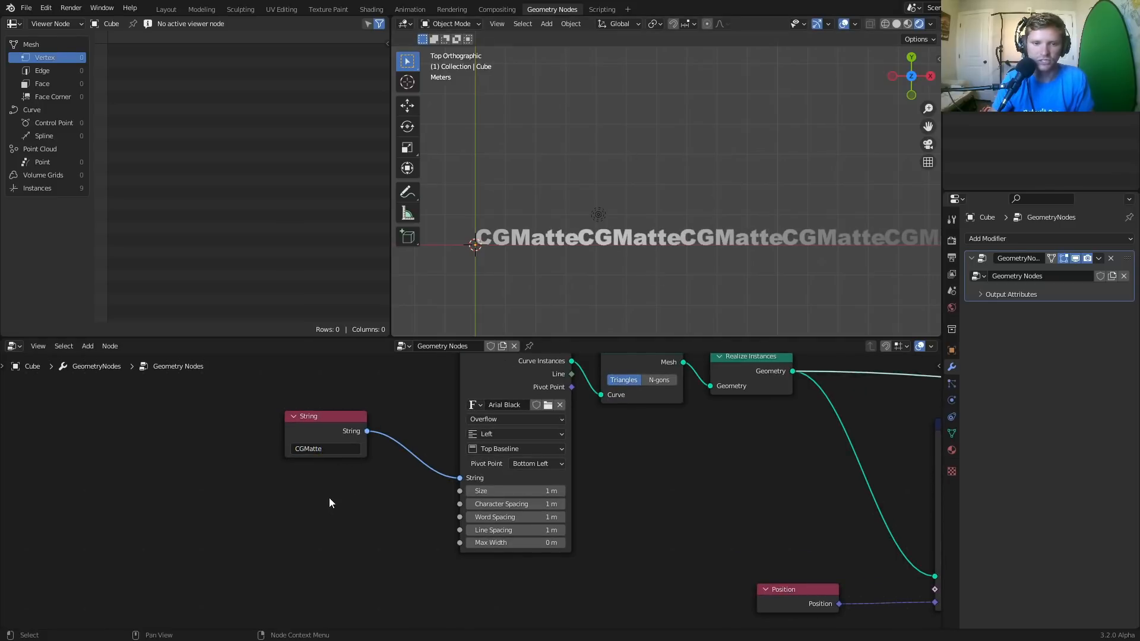
pyautogui.click(327, 454)
pyautogui.press('End')
pyautogui.write('r')
pyautogui.press('Return')
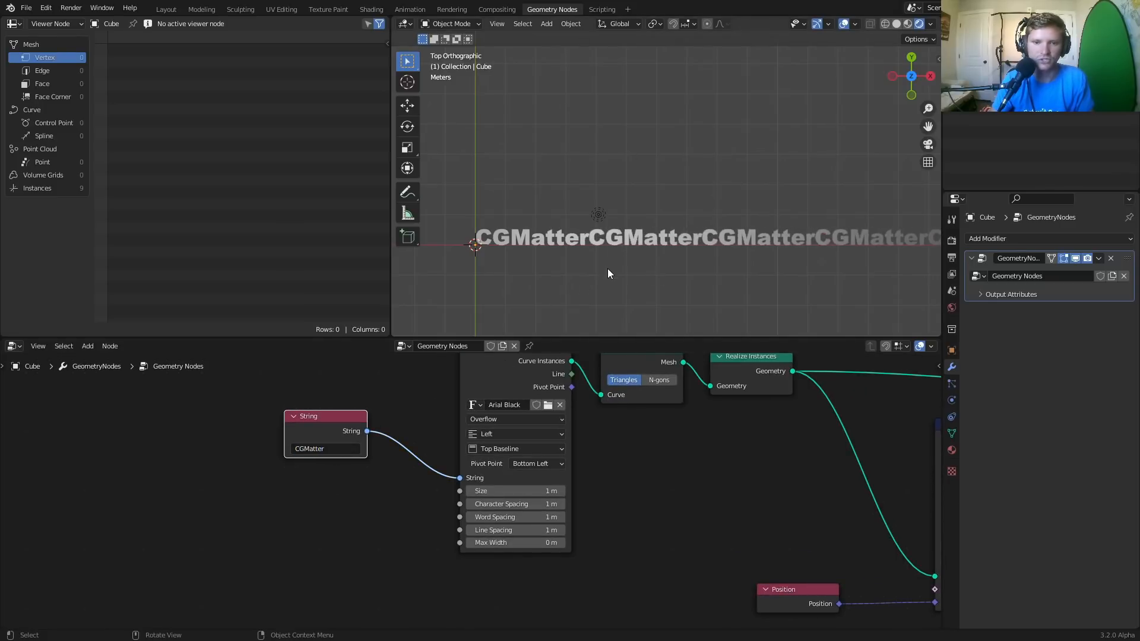
# Check the gap between neighbouring text copies, and move Mesh Line and Combine XYZ to make room after Separate XYZ
pyautogui.scroll(7, 603, 252)
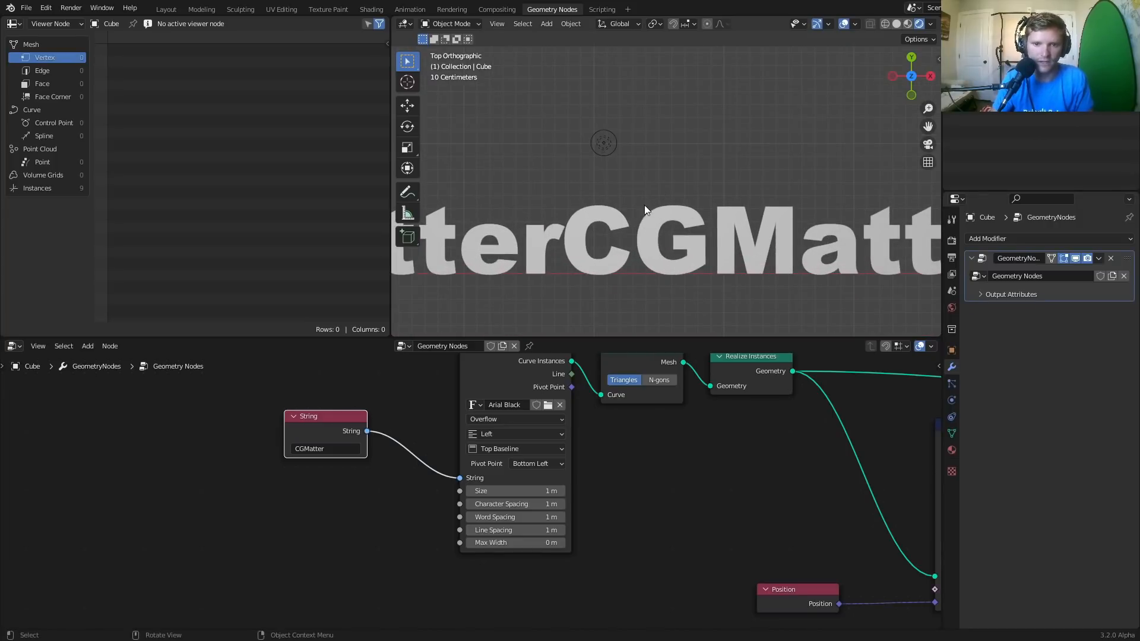
pyautogui.scroll(8, 644, 205)
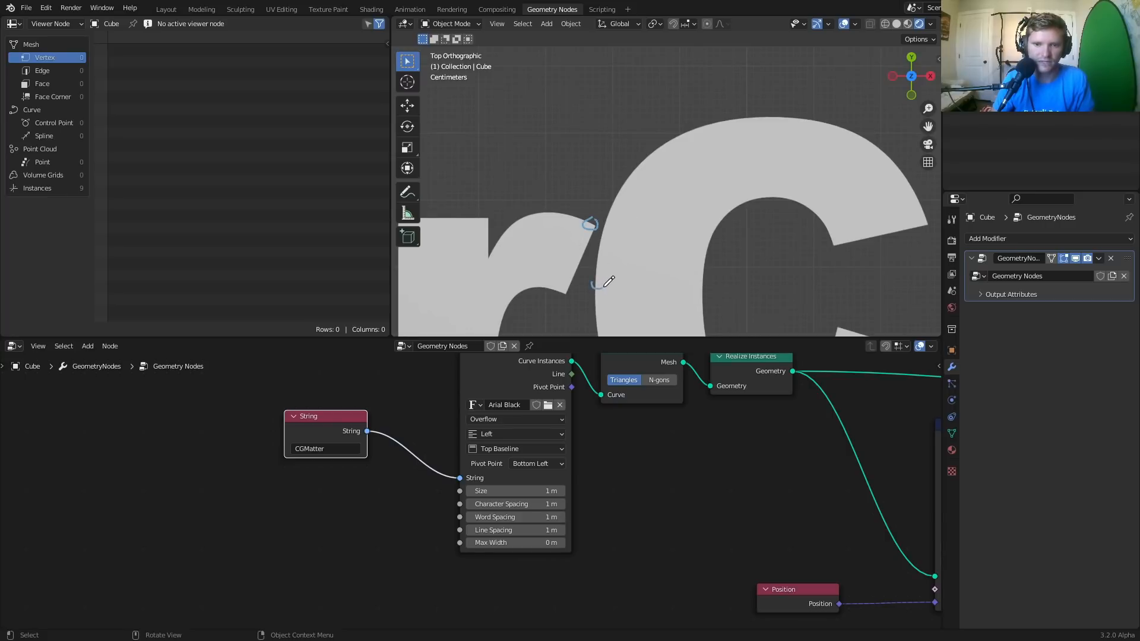
pyautogui.scroll(-7, 667, 238)
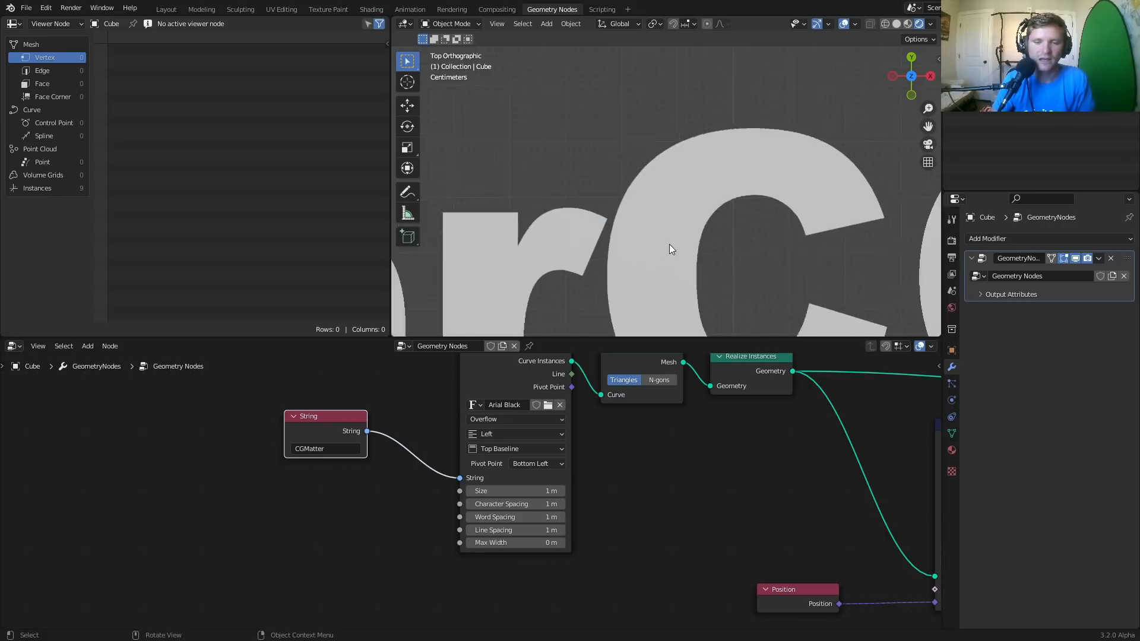
pyautogui.scroll(-5, 664, 238)
pyautogui.moveTo(774, 526)
pyautogui.mouseDown(button='middle')
pyautogui.moveTo(519, 476)
pyautogui.moveTo(429, 437)
pyautogui.mouseUp(button='middle')
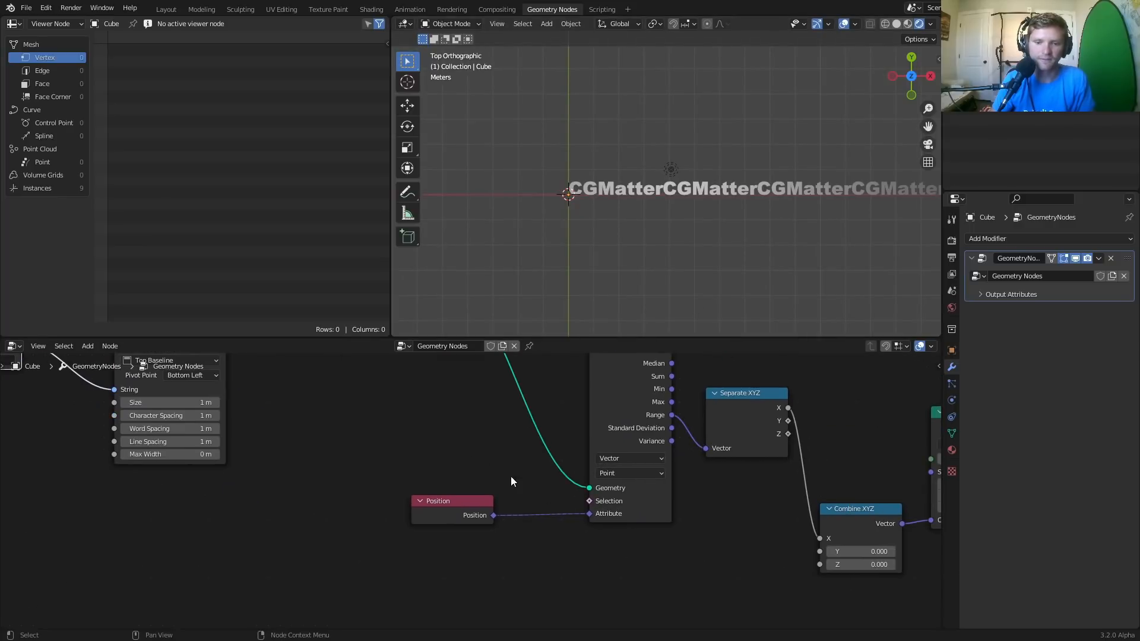
pyautogui.moveTo(756, 481); pyautogui.dragTo(436, 454, button='middle')
pyautogui.moveTo(622, 404); pyautogui.dragTo(740, 401)
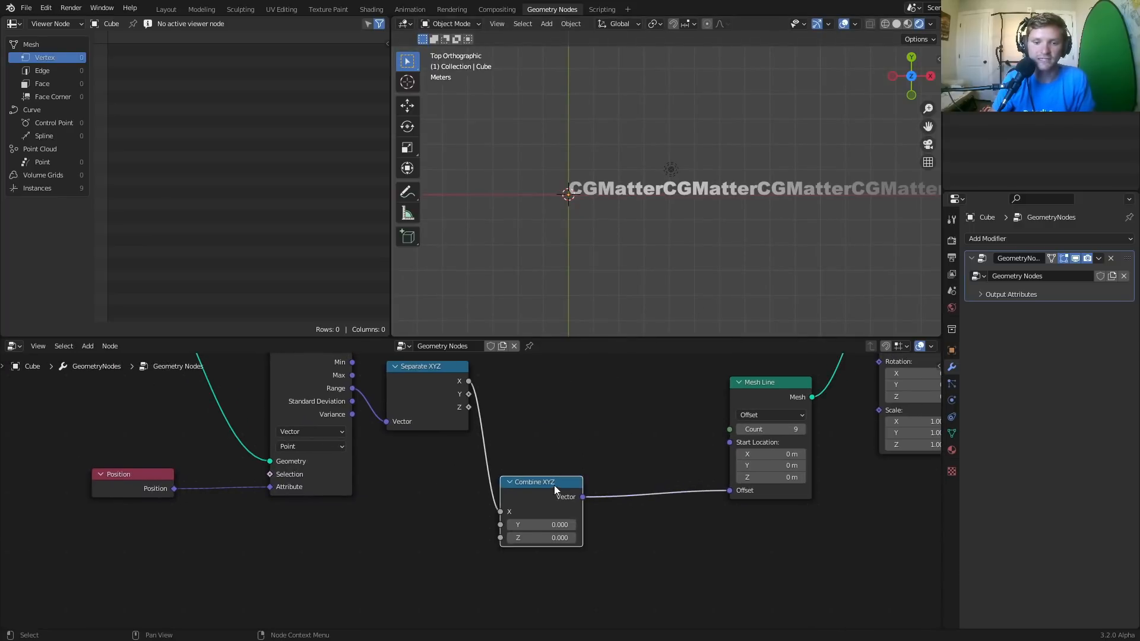
pyautogui.moveTo(554, 485); pyautogui.dragTo(638, 472)
# Insert an Add math node with value 0.1 between Separate XYZ's X output and Combine XYZ's X input
pyautogui.hotkey('shift', 'a')
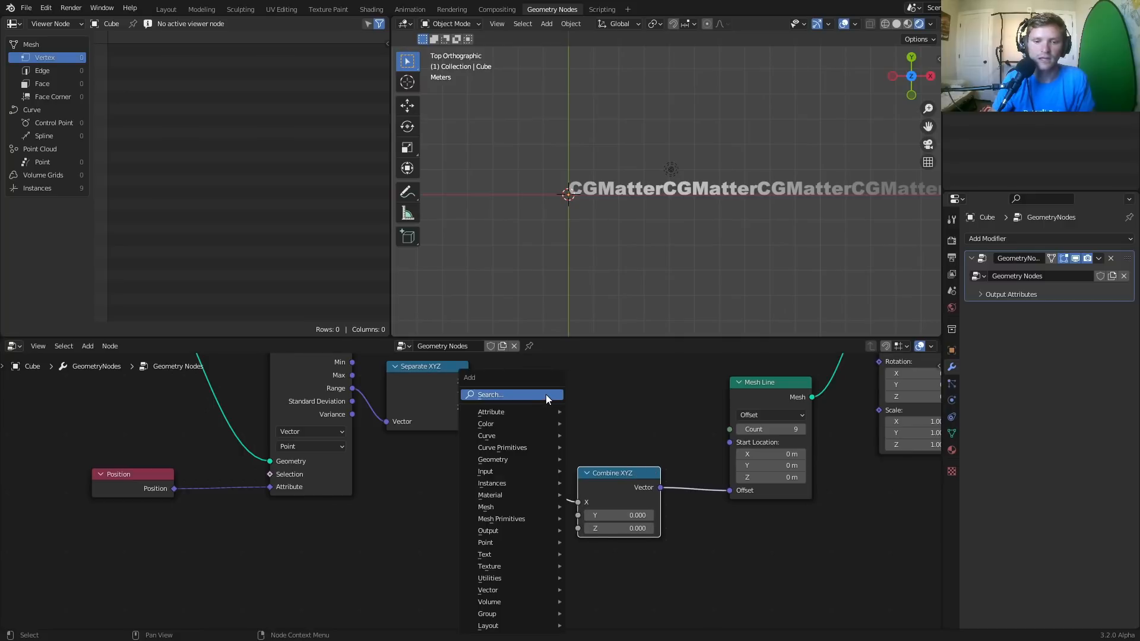
pyautogui.click(546, 395)
pyautogui.write('m')
pyautogui.press('Return')
pyautogui.click(564, 449)
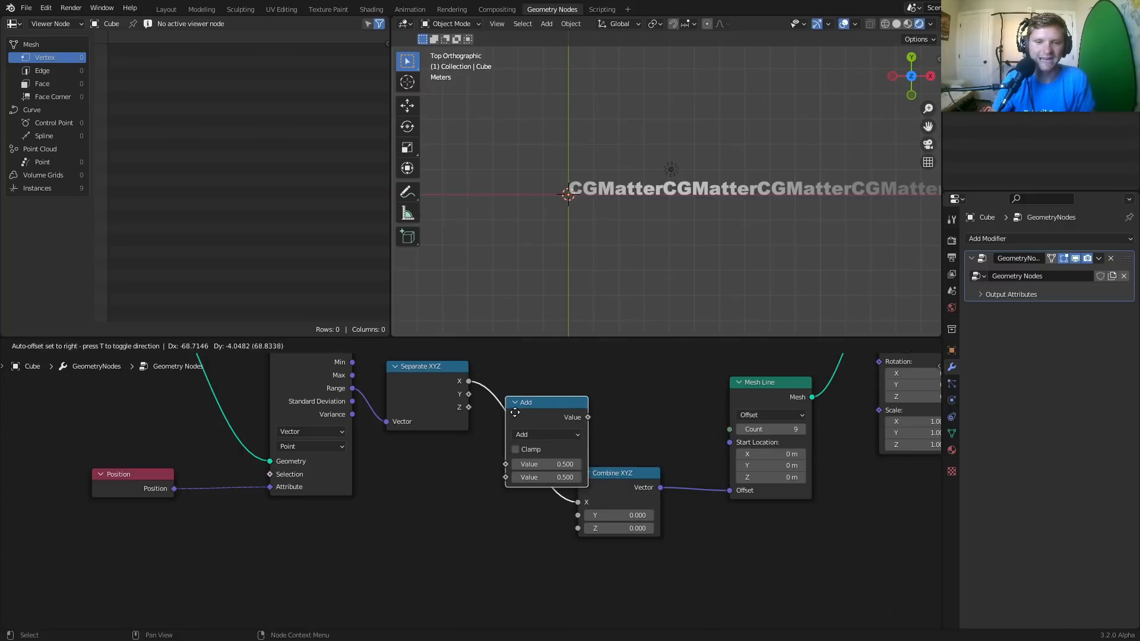
pyautogui.moveTo(575, 477); pyautogui.dragTo(552, 476)
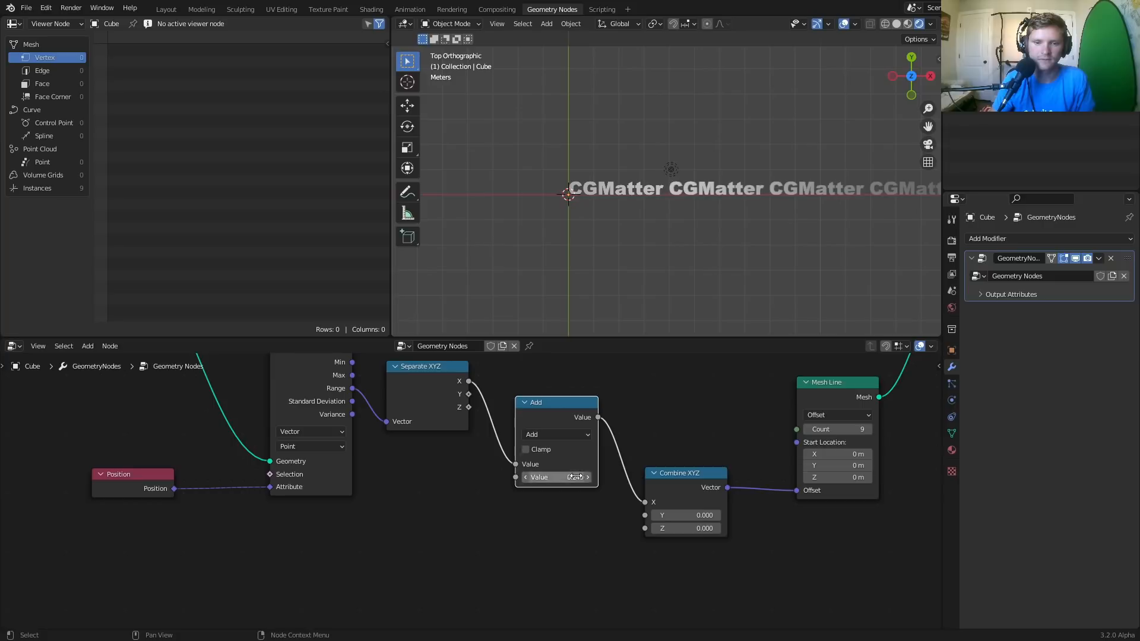
pyautogui.click(577, 477)
pyautogui.write('0.1')
pyautogui.press('Return')
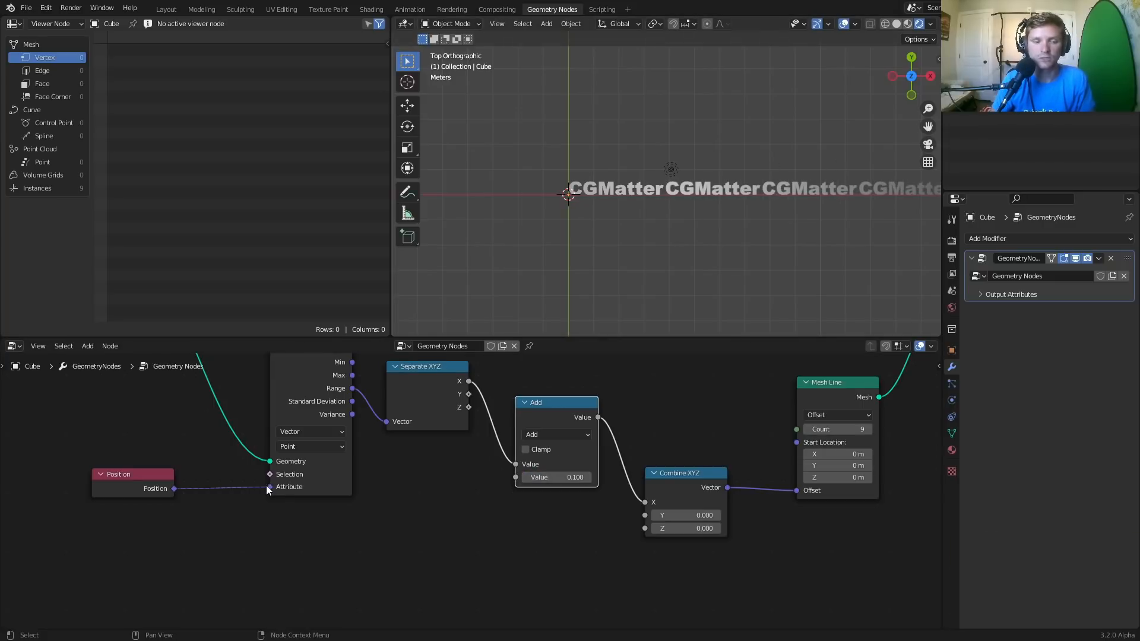
# Test the automatic spacing by setting the String node's text to apple and to Q
pyautogui.moveTo(266, 486); pyautogui.dragTo(647, 570, button='middle')
pyautogui.moveTo(183, 446); pyautogui.dragTo(368, 467, button='middle')
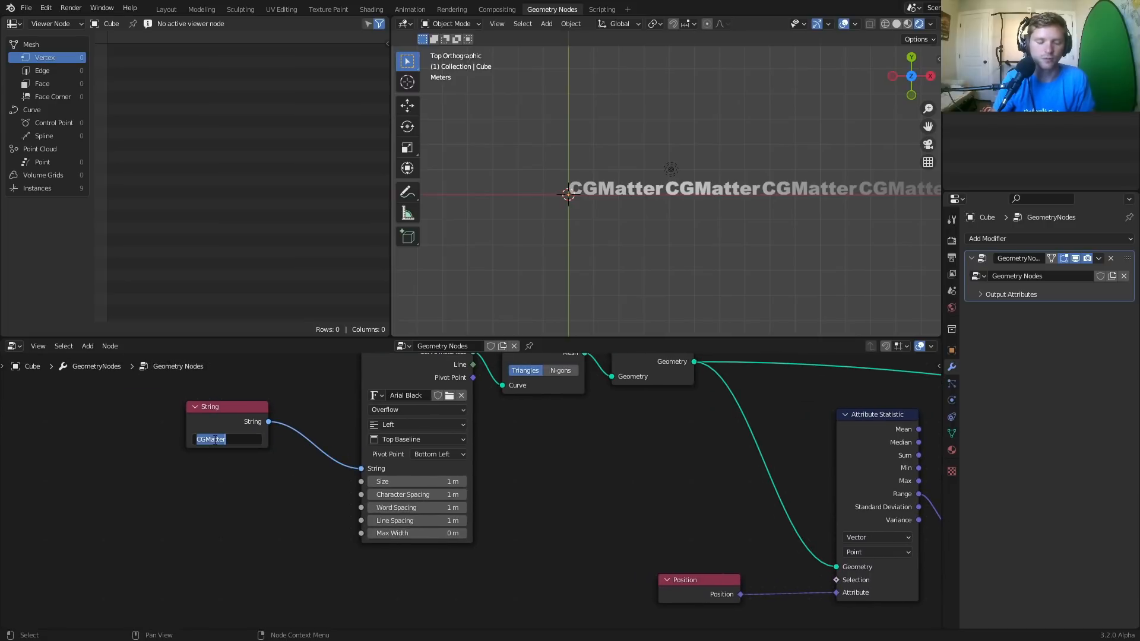
pyautogui.write('apple')
pyautogui.press('Return')
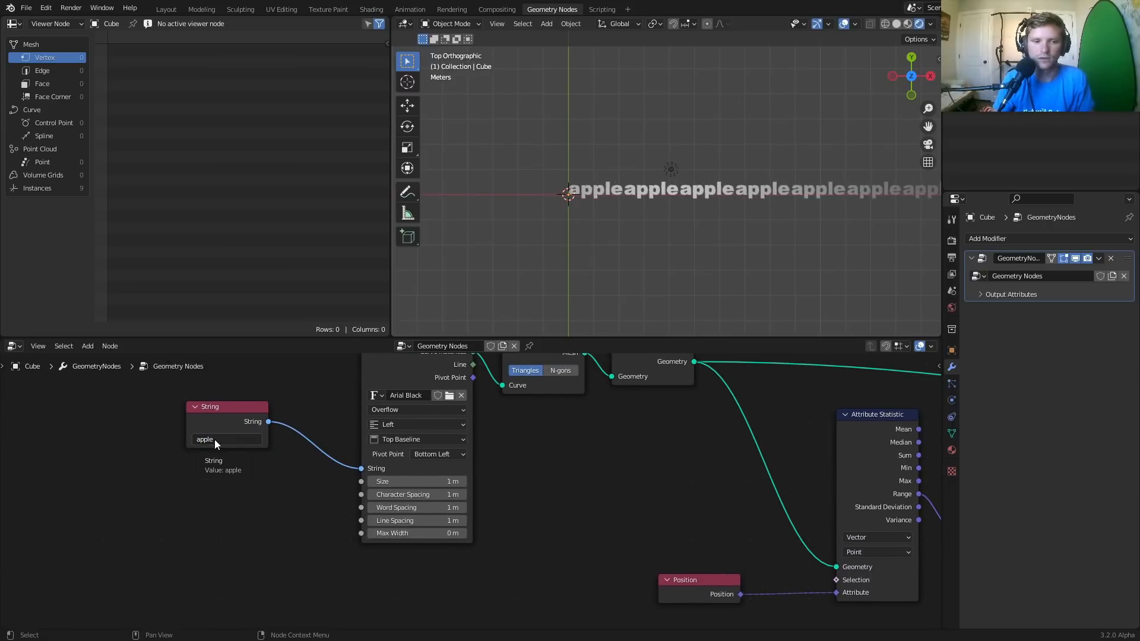
pyautogui.click(215, 439)
pyautogui.write('Q')
pyautogui.press('Return')
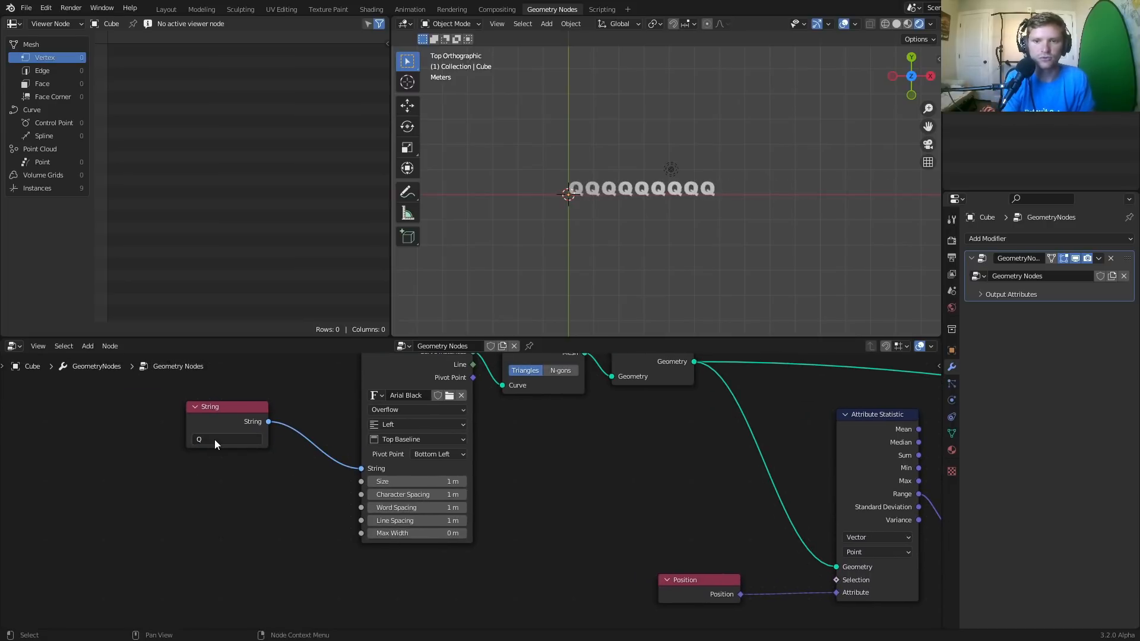
# Set the String node's text to Matter
pyautogui.click(215, 440)
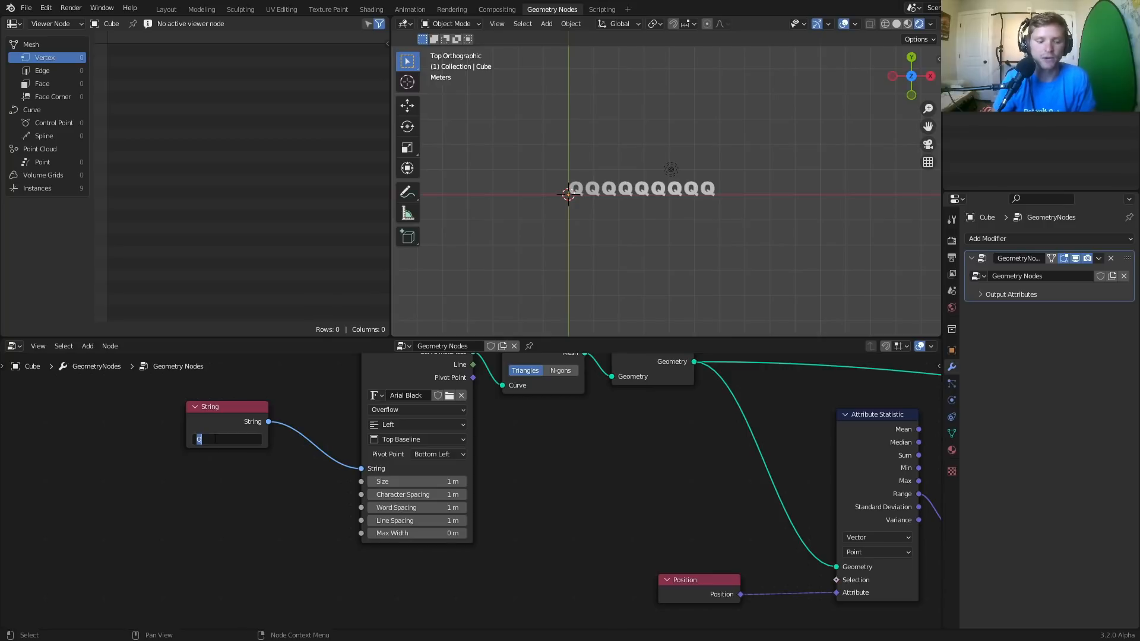
pyautogui.write('Matter')
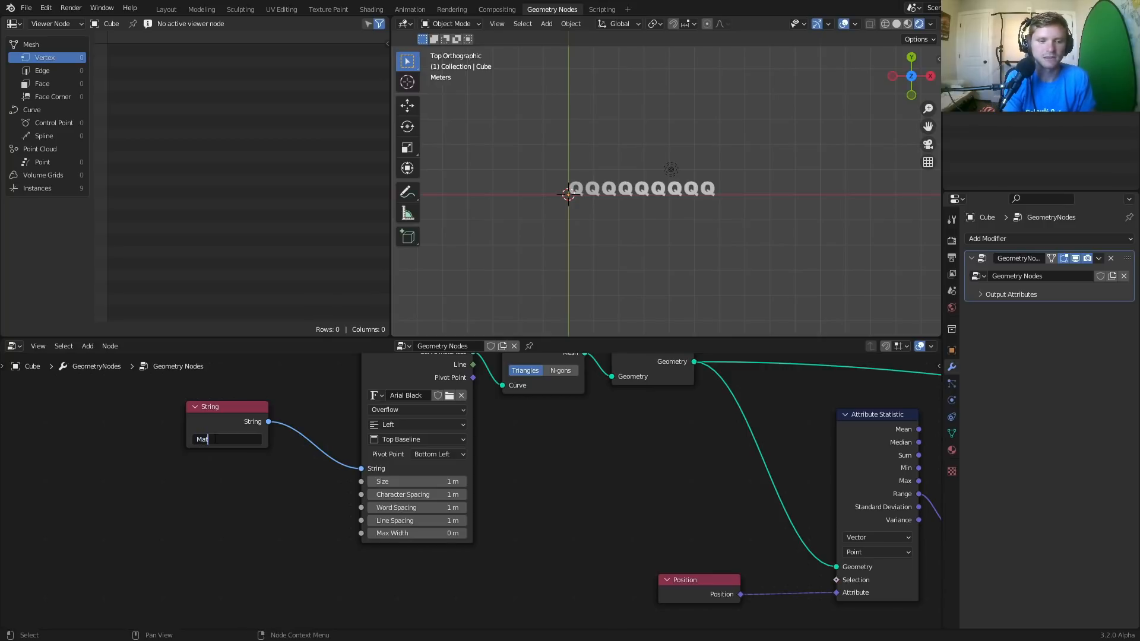
pyautogui.press('Return')
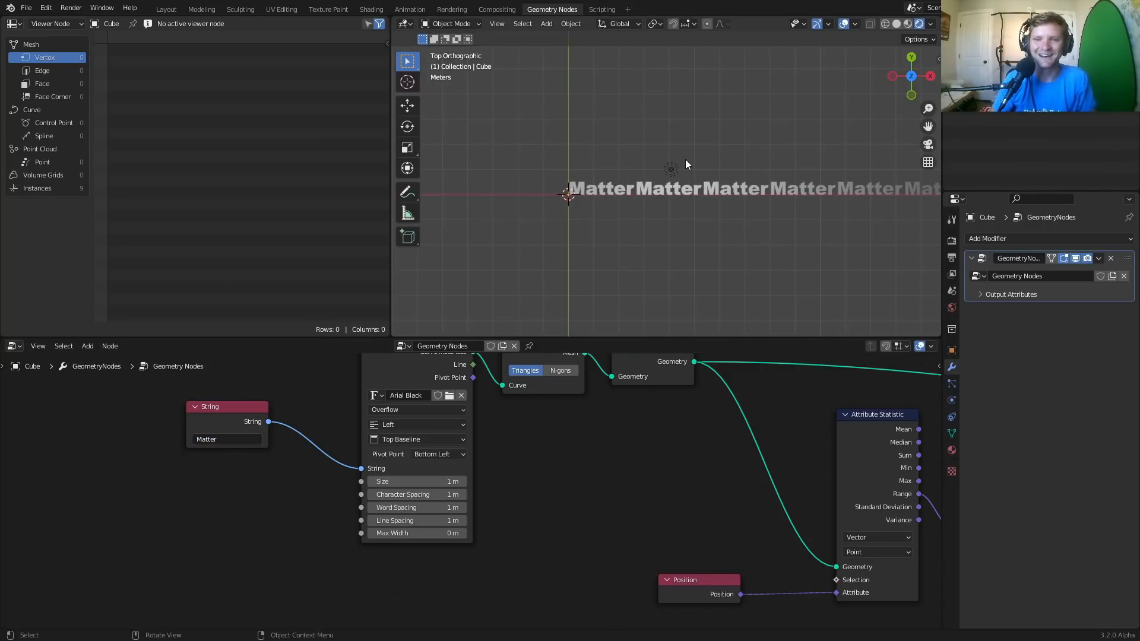
# Switch the 3D viewport to Solid shading
pyautogui.scroll(-5, 685, 161)
pyautogui.scroll(4, 702, 214)
pyautogui.click(900, 24)
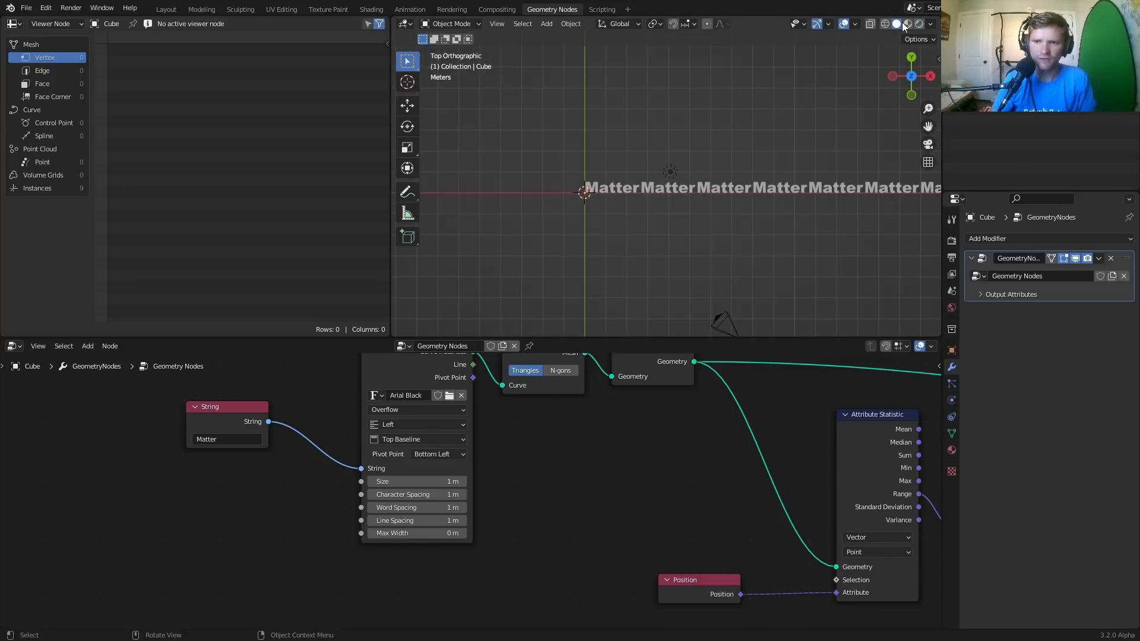
# Step the Mesh Line's count down and back up to test the repetition, ending at 6
pyautogui.scroll(-2, 788, 519)
pyautogui.moveTo(816, 497); pyautogui.dragTo(685, 482, button='middle')
pyautogui.scroll(2, 685, 482)
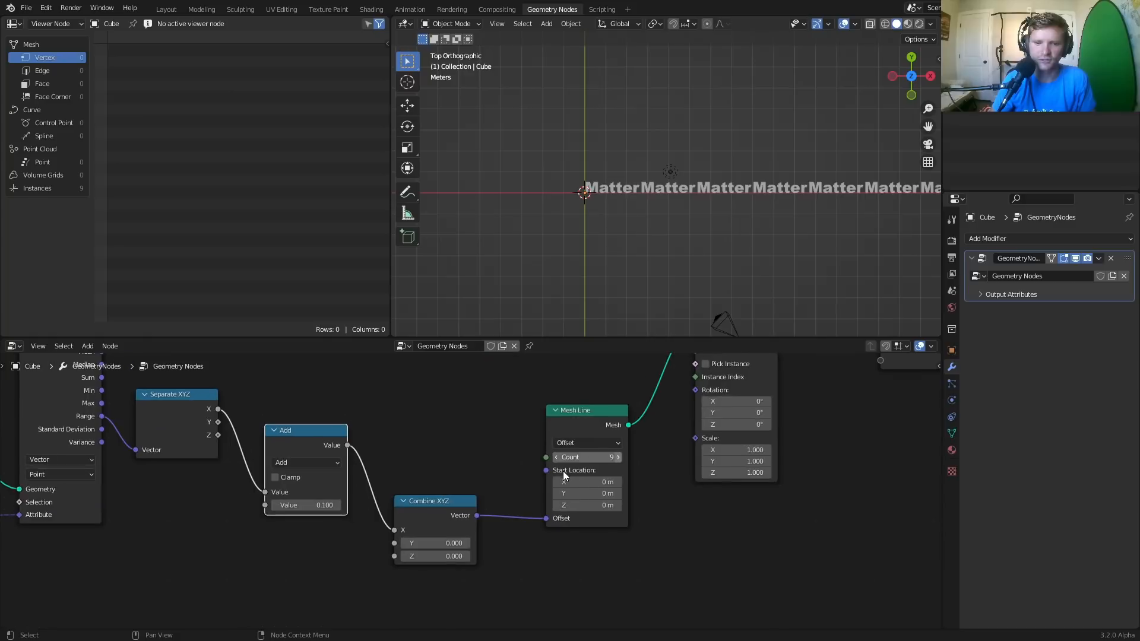
pyautogui.click(557, 457)
pyautogui.click(556, 457)
pyautogui.click(556, 457)
pyautogui.click(556, 457)
pyautogui.click(556, 457)
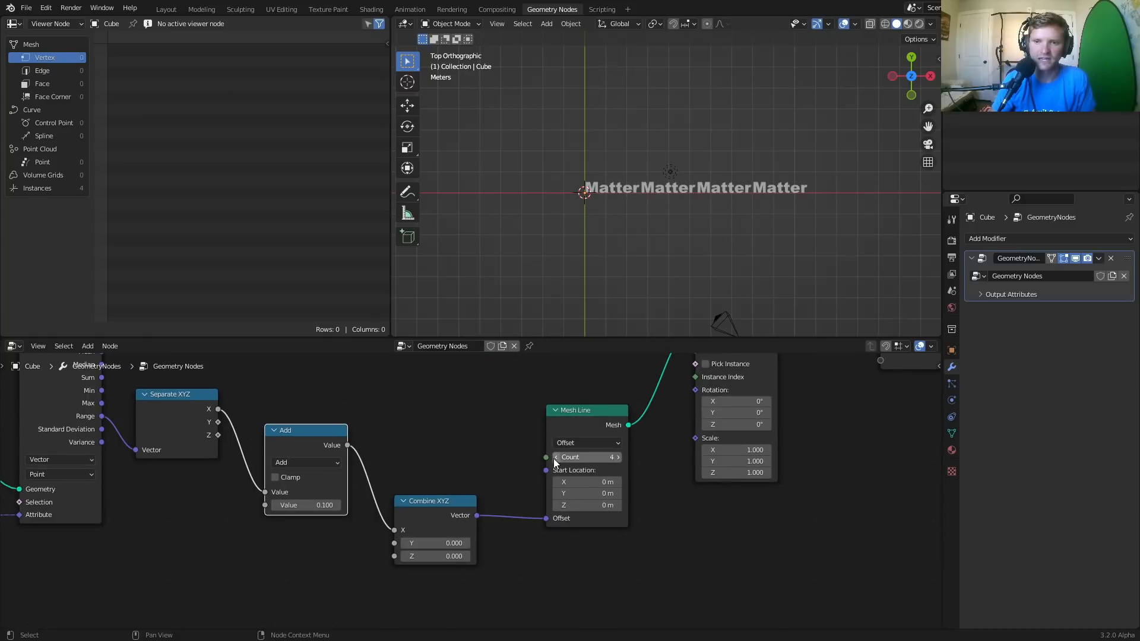
pyautogui.click(555, 457)
pyautogui.click(555, 457)
pyautogui.click(556, 457)
pyautogui.click(616, 457)
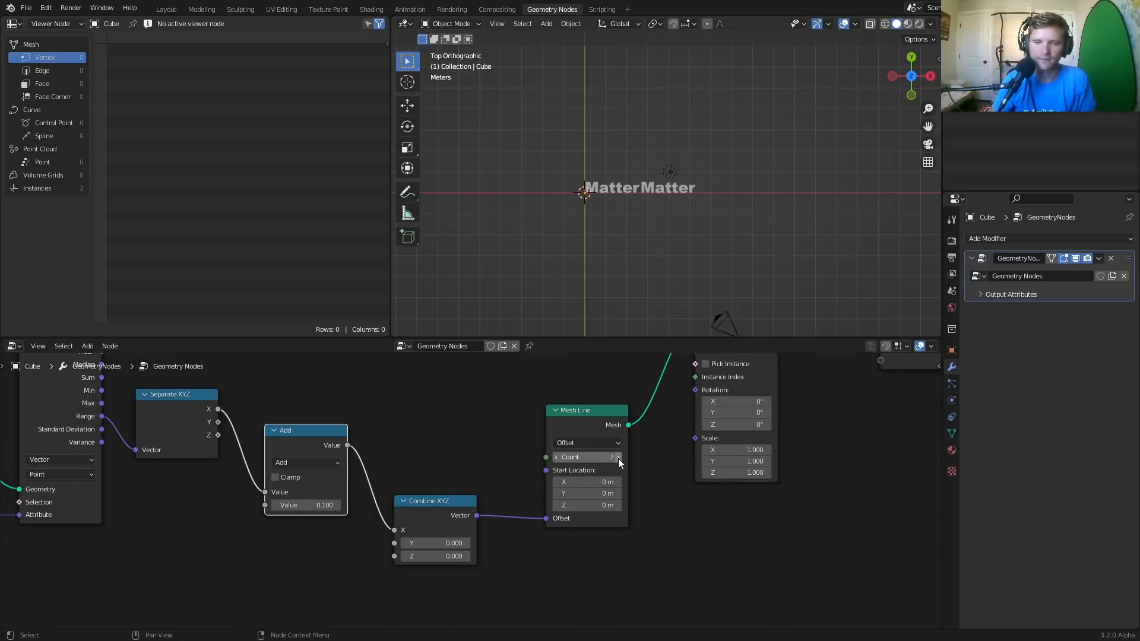
pyautogui.click(617, 457)
pyautogui.click(616, 457)
pyautogui.keyDown('shift'); pyautogui.moveTo(682, 264); pyautogui.dragTo(617, 304, button='middle'); pyautogui.keyUp('shift')
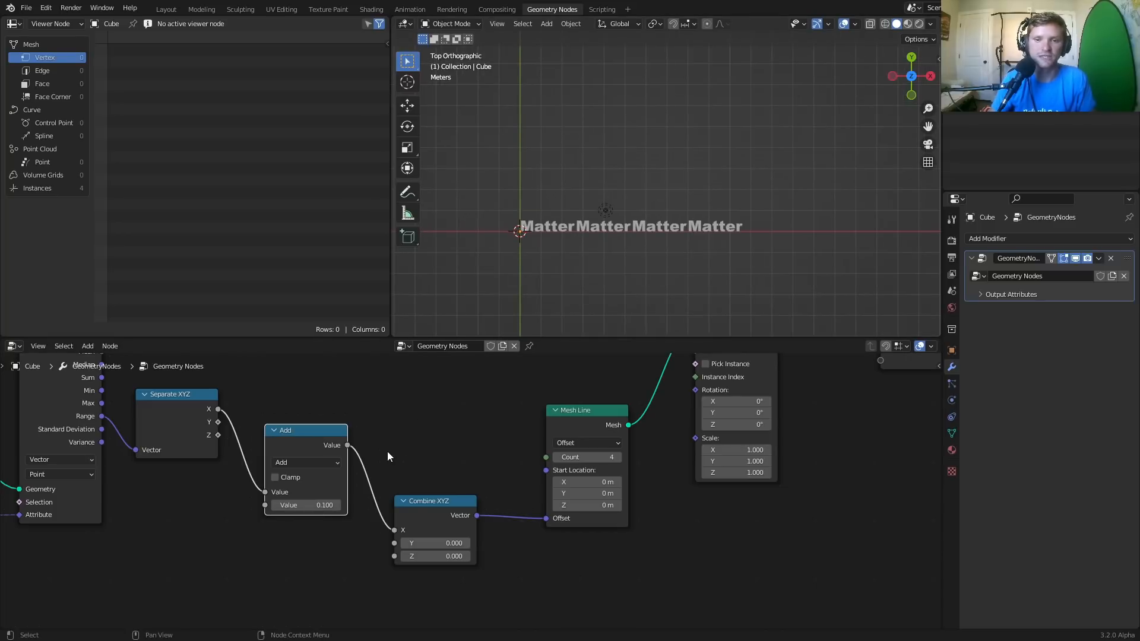
pyautogui.click(619, 458)
pyautogui.click(619, 458)
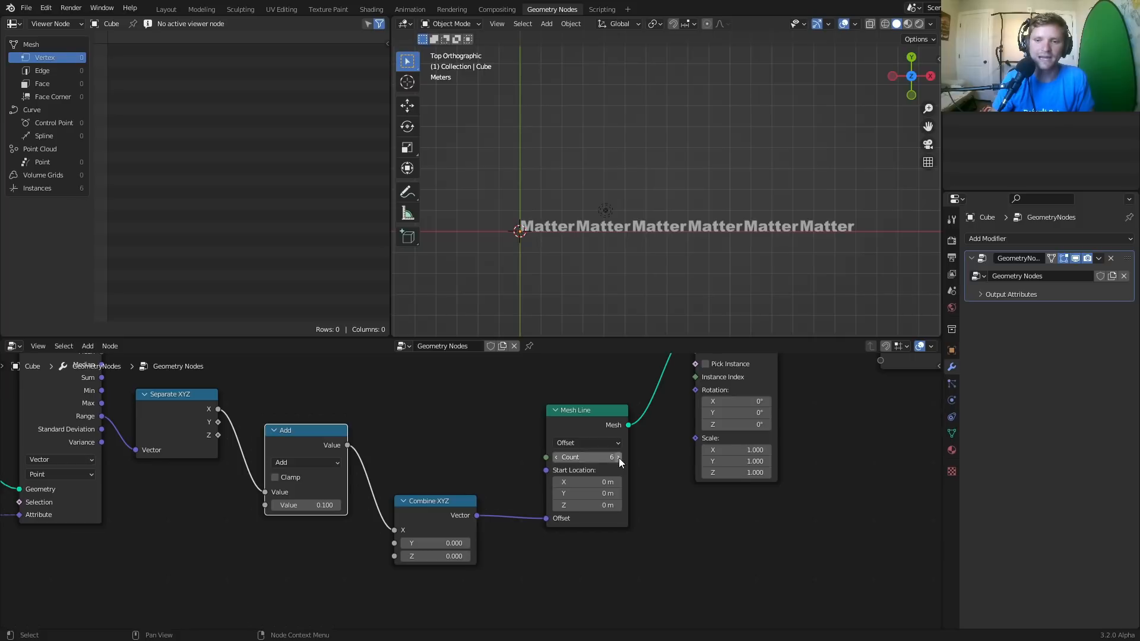
# Move the Group Output node farther from Instance on Points to make room for another node
pyautogui.moveTo(671, 217); pyautogui.dragTo(658, 115)
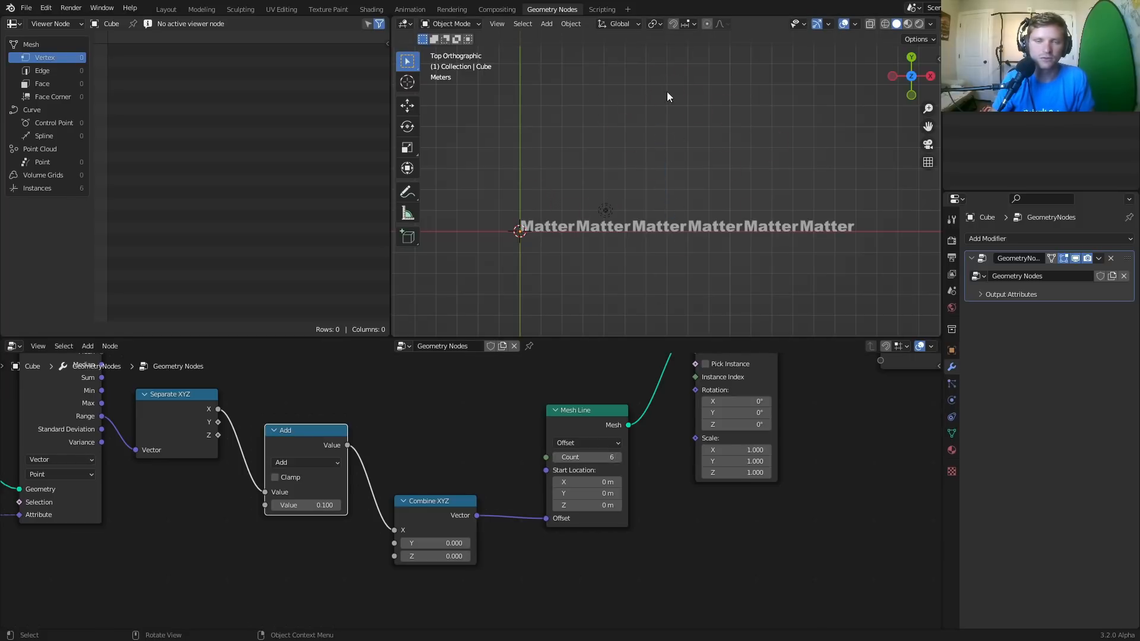
pyautogui.scroll(-6, 765, 440)
pyautogui.moveTo(670, 440); pyautogui.dragTo(506, 483, button='middle')
pyautogui.moveTo(591, 499); pyautogui.dragTo(564, 448)
pyautogui.press('g')
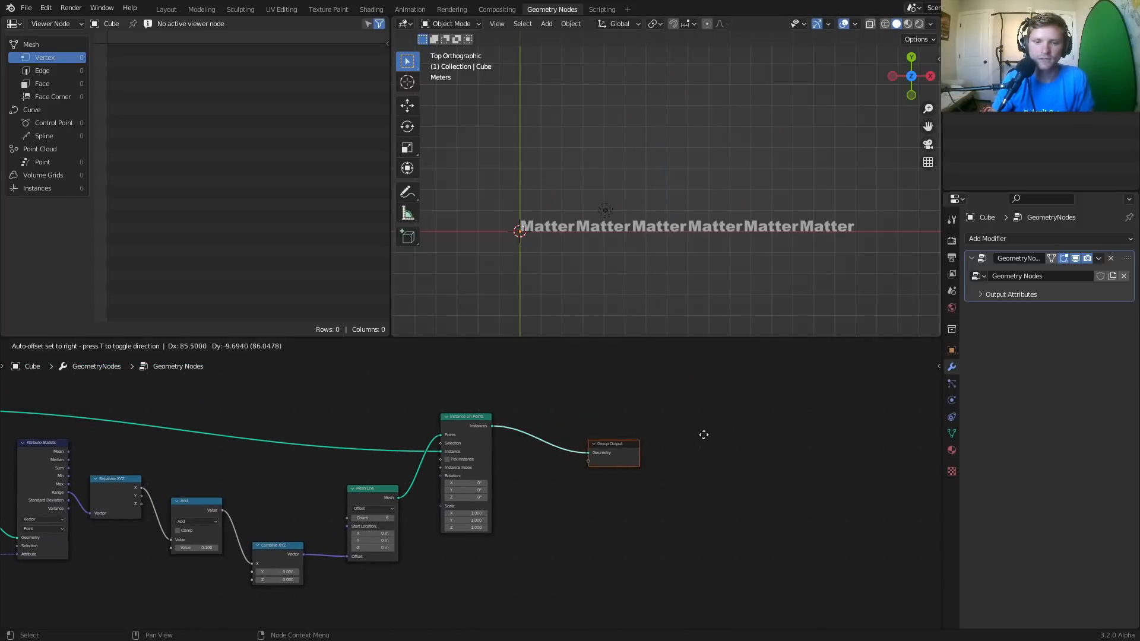
pyautogui.click(842, 423)
# Duplicate Instance on Points and insert the copy between the original and the Group Output
pyautogui.scroll(5, 550, 408)
pyautogui.click(475, 394)
pyautogui.hotkey('shift', 'd')
pyautogui.click(725, 396)
# Duplicate the Mesh Line beside the second Instance on Points and link its Mesh output to that node's Instance input
pyautogui.moveTo(349, 531); pyautogui.dragTo(446, 466, button='middle')
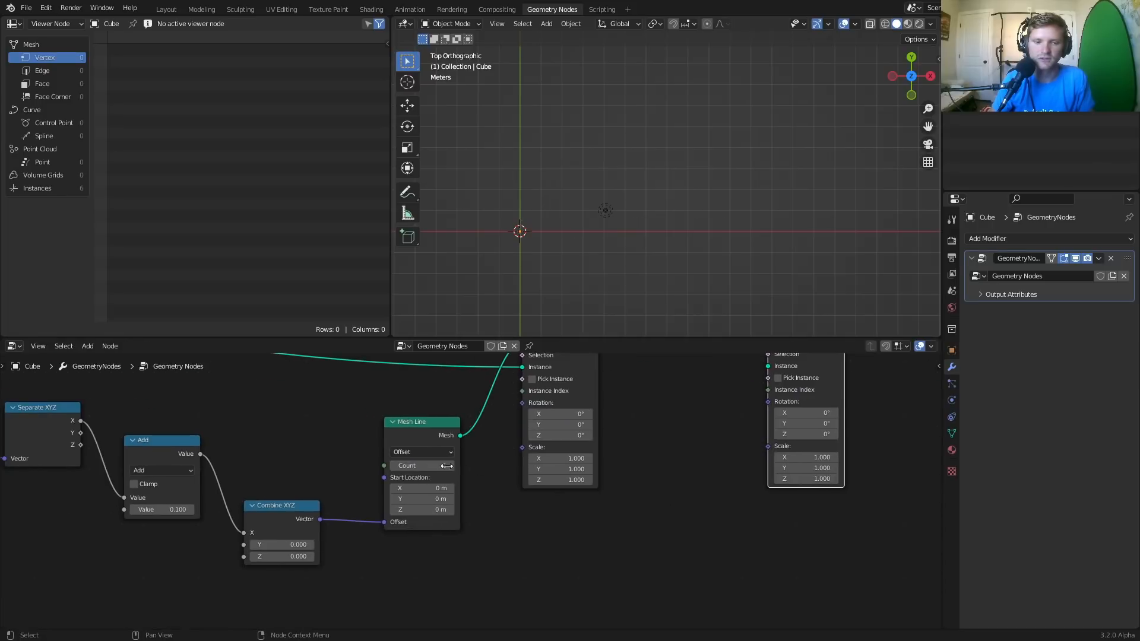
pyautogui.click(433, 439)
pyautogui.hotkey('shift', 'd')
pyautogui.click(686, 456)
pyautogui.scroll(4, 599, 446)
pyautogui.moveTo(600, 447); pyautogui.dragTo(465, 489, button='middle')
pyautogui.keyDown('alt'); pyautogui.moveTo(564, 496); pyautogui.dragTo(710, 390, button='right'); pyautogui.keyUp('alt')
pyautogui.scroll(-2, 687, 422)
pyautogui.scroll(4, 564, 244)
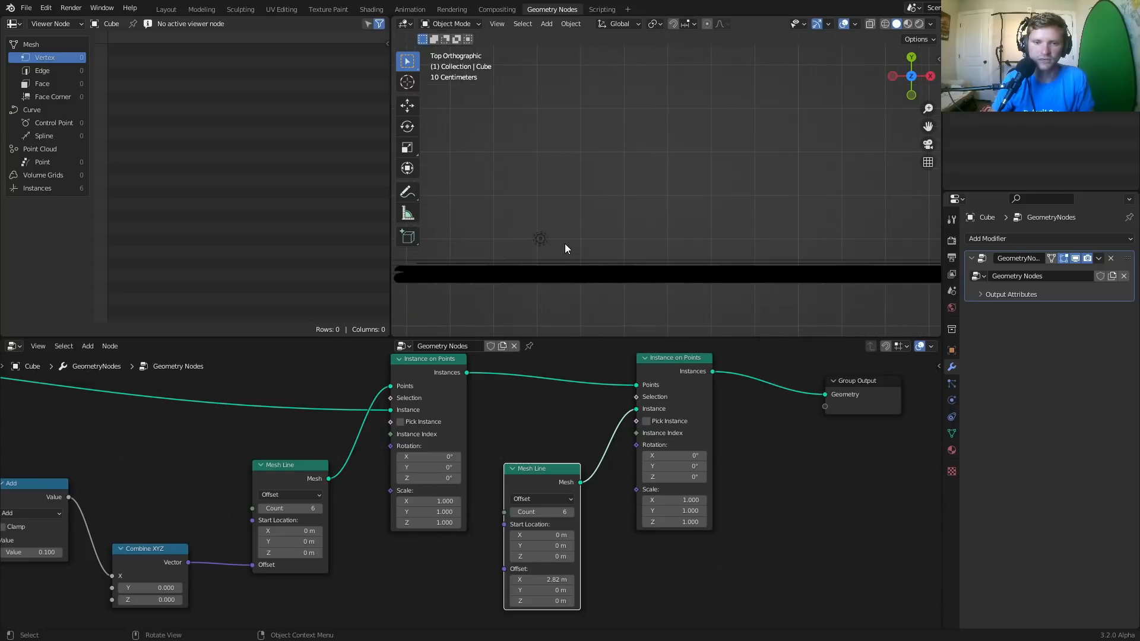
# Relink the second Mesh Line to the second Instance on Points' Points input, and the first node's Instances to its Instance input
pyautogui.moveTo(632, 430); pyautogui.dragTo(618, 459, button='middle')
pyautogui.scroll(3, 620, 459)
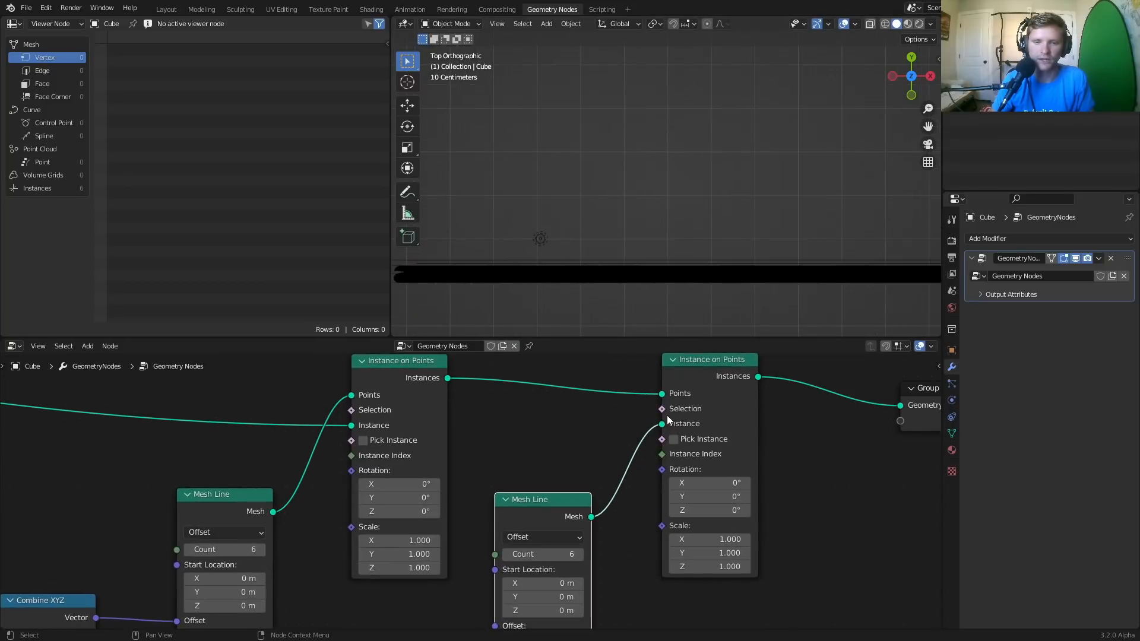
pyautogui.moveTo(664, 423); pyautogui.dragTo(665, 392)
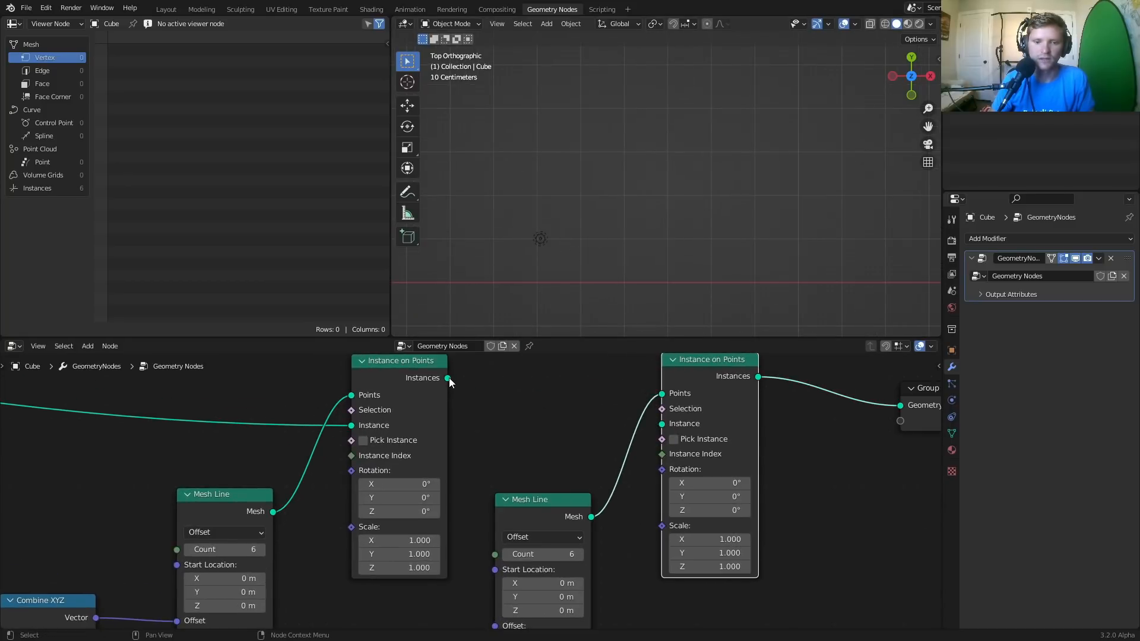
pyautogui.moveTo(449, 382); pyautogui.dragTo(662, 424)
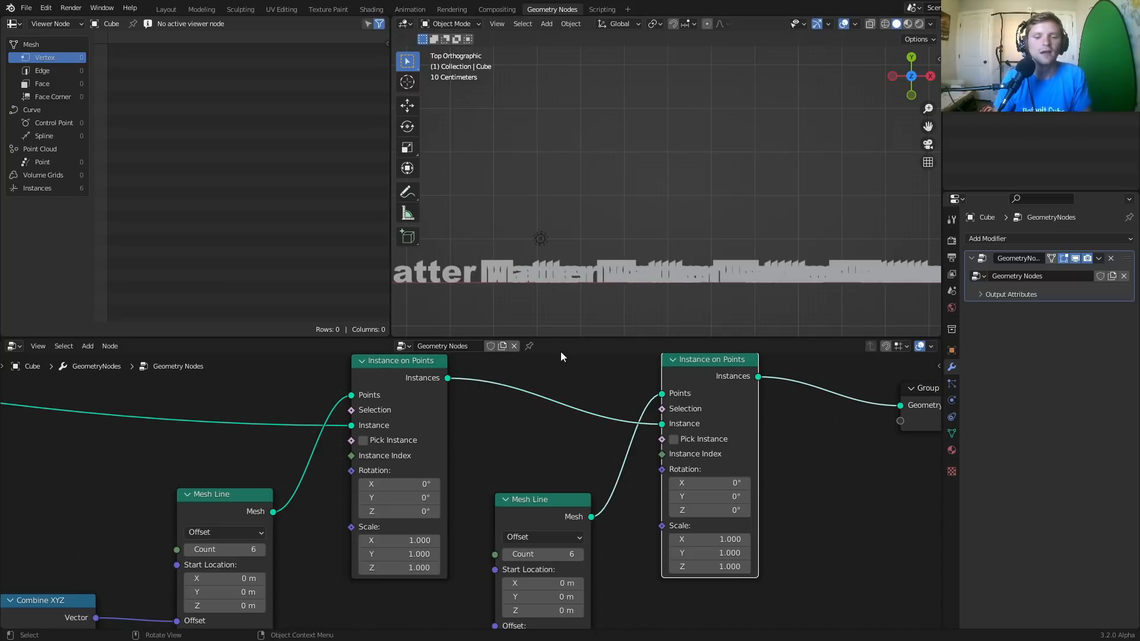
# Move the second Mesh Line lower and connect a duplicated Combine XYZ's Vector output to its Offset
pyautogui.moveTo(533, 498); pyautogui.dragTo(584, 367, button='middle')
pyautogui.moveTo(589, 373); pyautogui.dragTo(498, 493)
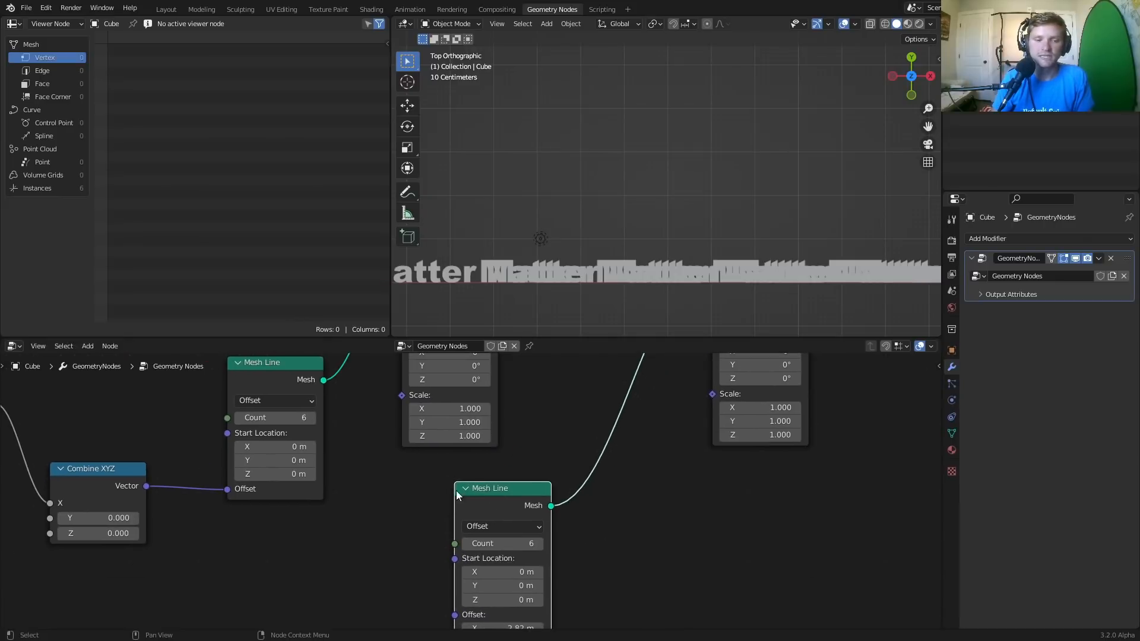
pyautogui.moveTo(446, 492); pyautogui.dragTo(510, 471, button='middle')
pyautogui.click(154, 464)
pyautogui.hotkey('shift', 'd')
pyautogui.click(351, 564)
pyautogui.moveTo(422, 610); pyautogui.dragTo(430, 457, button='middle')
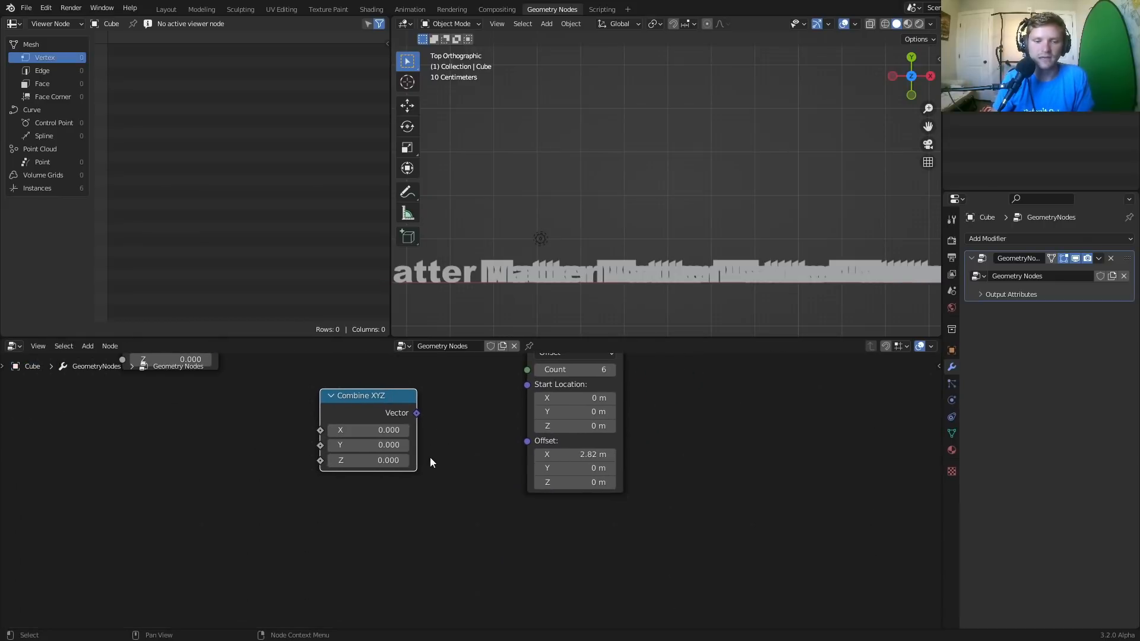
pyautogui.moveTo(415, 413); pyautogui.dragTo(527, 441)
pyautogui.moveTo(544, 443); pyautogui.dragTo(521, 476, button='middle')
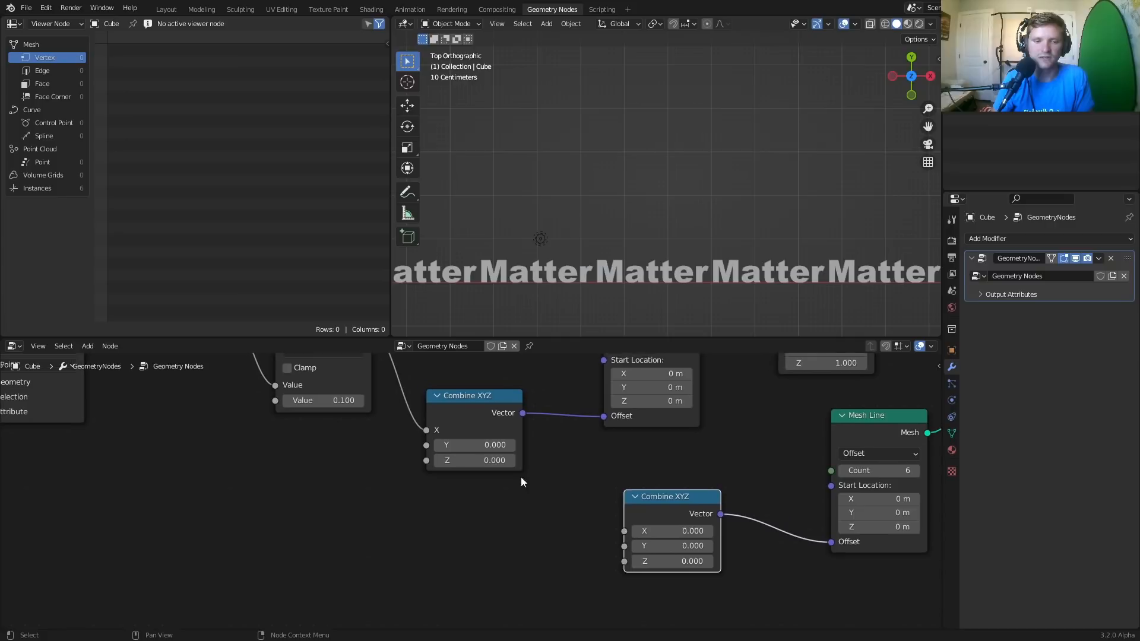
# Connect Separate XYZ's Y output to the Y input of the second Combine XYZ
pyautogui.scroll(-4, 424, 432)
pyautogui.moveTo(313, 433); pyautogui.dragTo(361, 458, button='middle')
pyautogui.moveTo(307, 402); pyautogui.dragTo(632, 556)
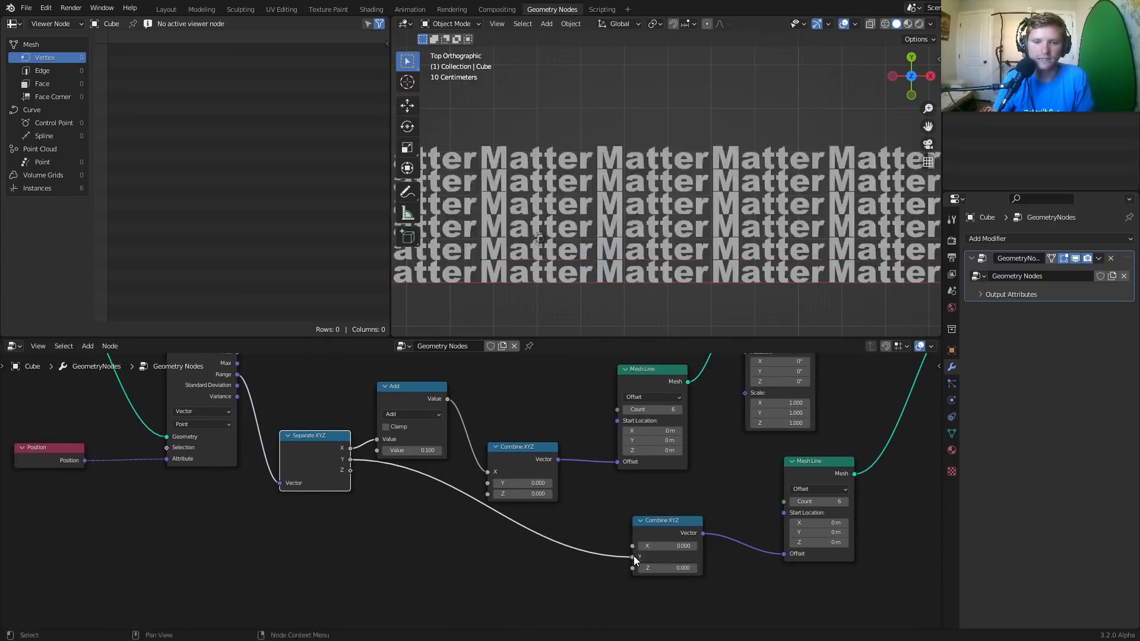
# Insert a duplicate of the 0.1 Add node into the Y link to the second Combine XYZ, and view the text grid
pyautogui.click(410, 404)
pyautogui.hotkey('shift', 'd')
pyautogui.click(407, 484)
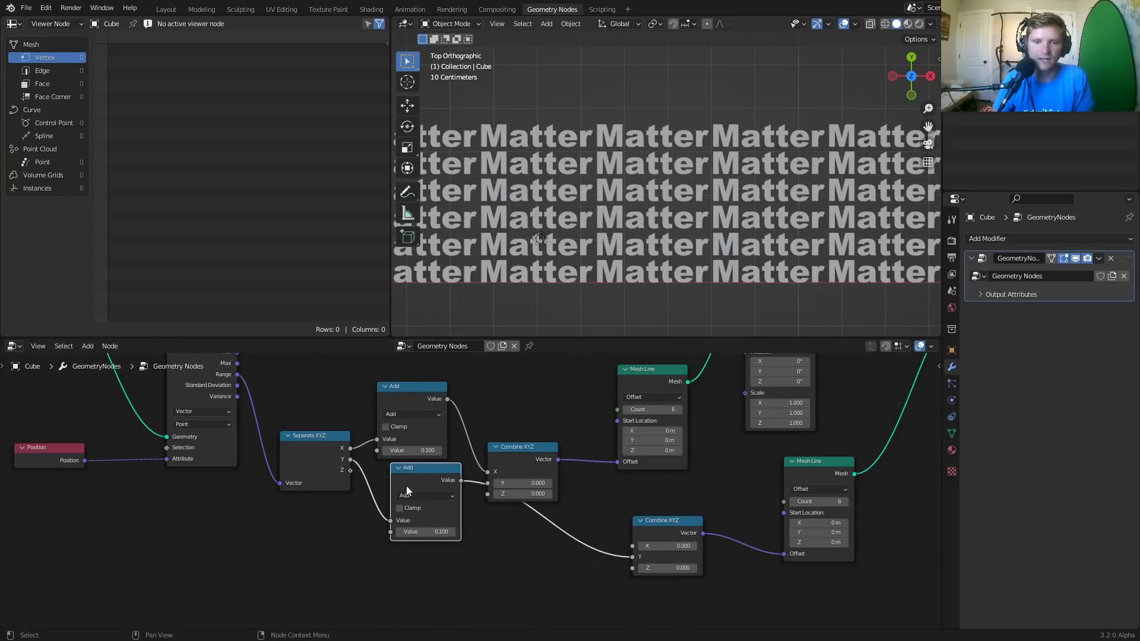
pyautogui.scroll(-3, 734, 218)
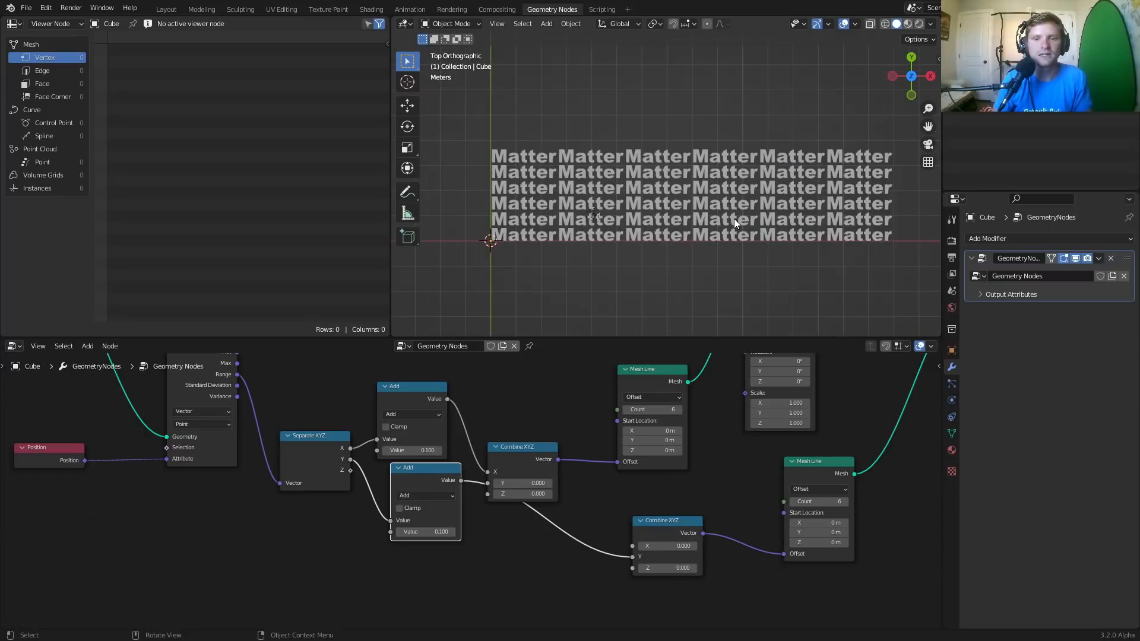
pyautogui.moveTo(488, 255)
pyautogui.mouseDown()
pyautogui.moveTo(552, 241)
pyautogui.moveTo(531, 227)
pyautogui.moveTo(482, 249)
pyautogui.moveTo(551, 238)
pyautogui.moveTo(856, 244)
pyautogui.moveTo(873, 255)
pyautogui.mouseUp()
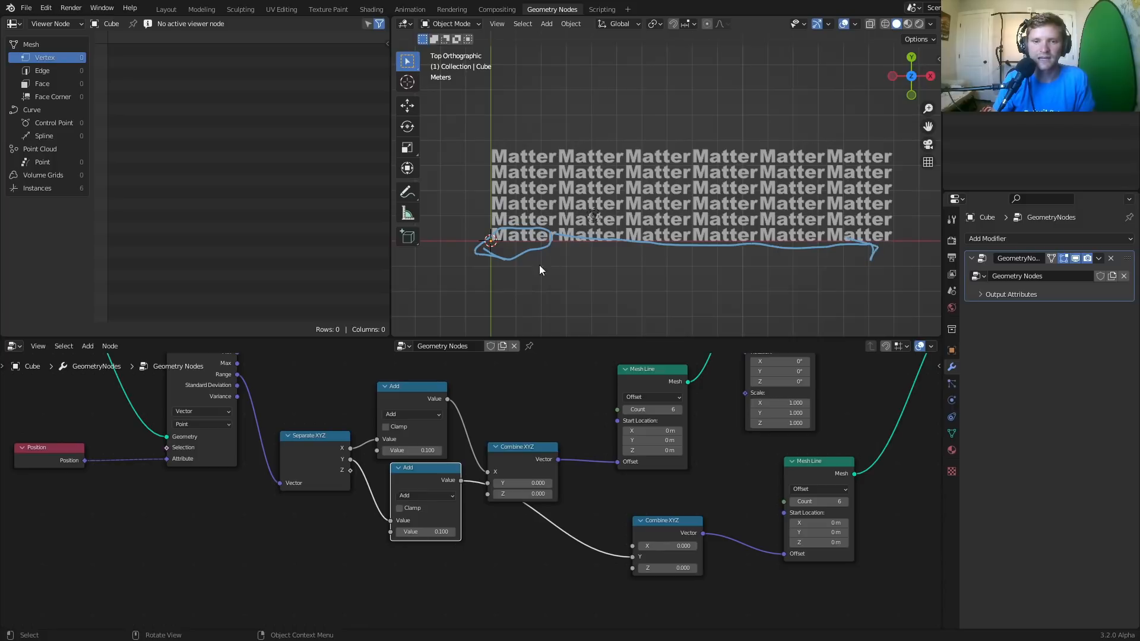
# Sketch annotation strokes around the grid's lowest text row and an upward arrow through the rows, and erase them
pyautogui.moveTo(496, 264)
pyautogui.mouseDown()
pyautogui.moveTo(661, 280)
pyautogui.moveTo(896, 253)
pyautogui.moveTo(745, 215)
pyautogui.moveTo(518, 228)
pyautogui.moveTo(517, 288)
pyautogui.mouseUp()
pyautogui.moveTo(825, 394)
pyautogui.mouseDown(button='middle')
pyautogui.moveTo(626, 499)
pyautogui.moveTo(538, 507)
pyautogui.mouseUp(button='middle')
pyautogui.moveTo(519, 410); pyautogui.dragTo(506, 413)
pyautogui.moveTo(671, 220); pyautogui.dragTo(669, 158)
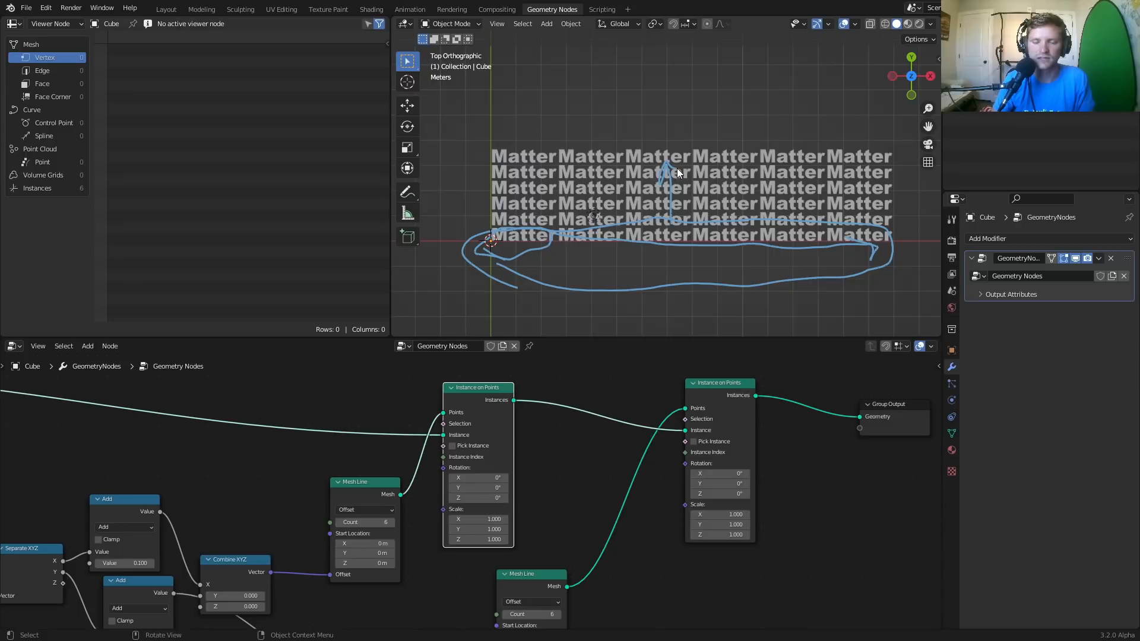
pyautogui.moveTo(463, 288)
pyautogui.mouseDown(button='right')
pyautogui.moveTo(659, 286)
pyautogui.moveTo(634, 239)
pyautogui.moveTo(637, 294)
pyautogui.moveTo(885, 276)
pyautogui.moveTo(891, 249)
pyautogui.moveTo(772, 226)
pyautogui.moveTo(606, 217)
pyautogui.moveTo(688, 148)
pyautogui.moveTo(671, 169)
pyautogui.mouseUp(button='right')
# Set the Count of the second Mesh Line, which repeats the text rows vertically, to 9
pyautogui.scroll(-1, 511, 510)
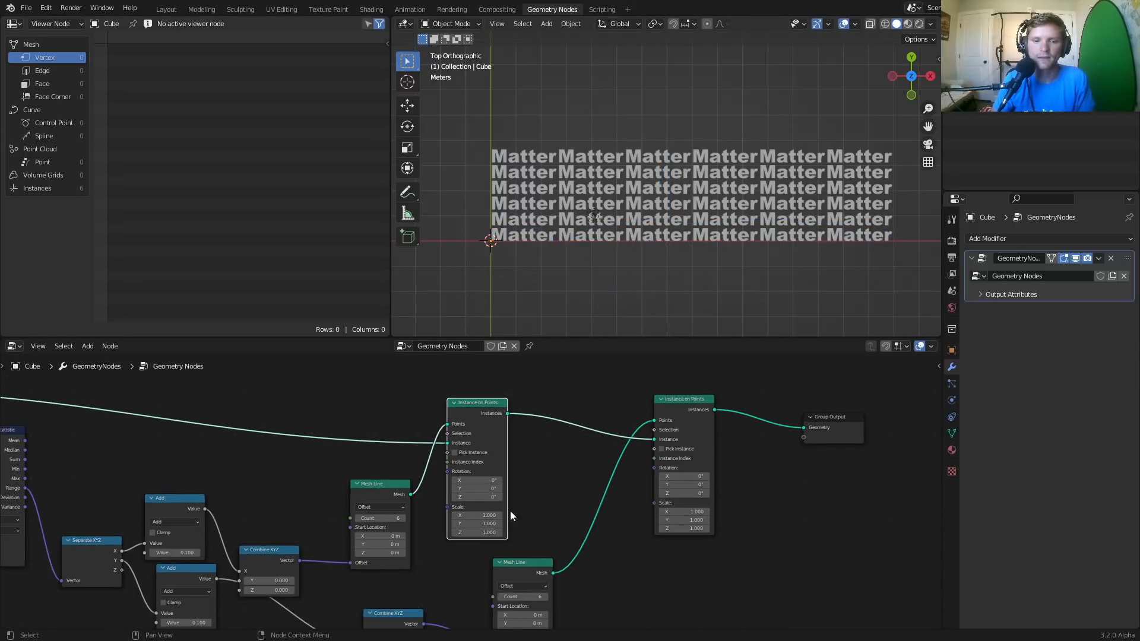
pyautogui.moveTo(574, 575); pyautogui.dragTo(562, 500, button='middle')
pyautogui.scroll(1, 562, 502)
pyautogui.moveTo(547, 532); pyautogui.dragTo(556, 529)
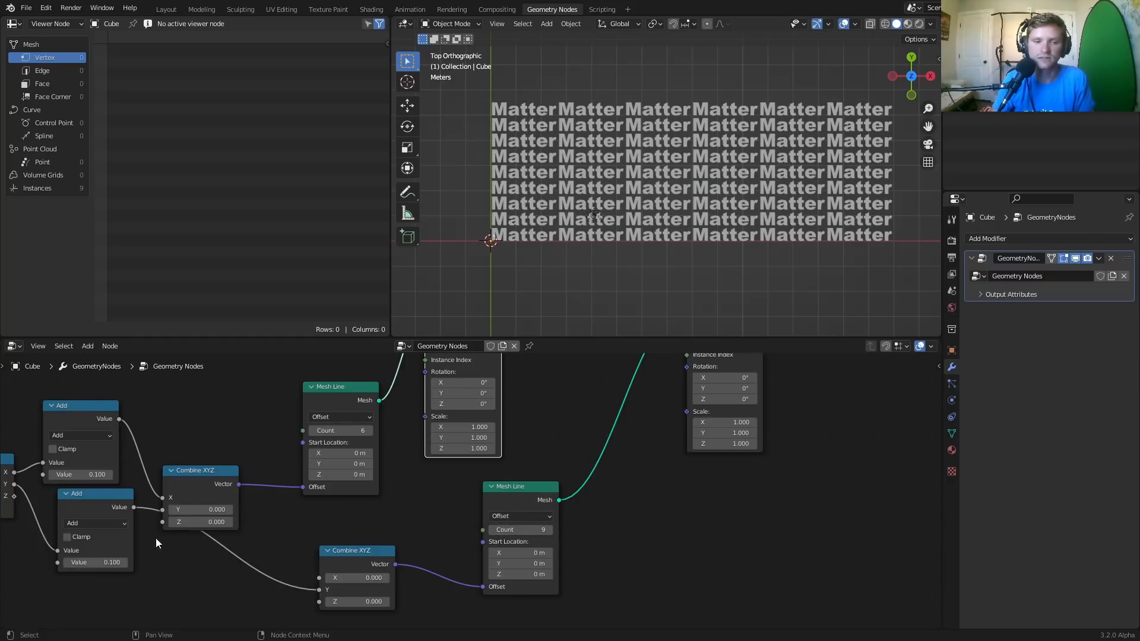
# Try a value of 0.300 in the Add node controlling the row spacing, and undo the change
pyautogui.moveTo(98, 562); pyautogui.dragTo(135, 561)
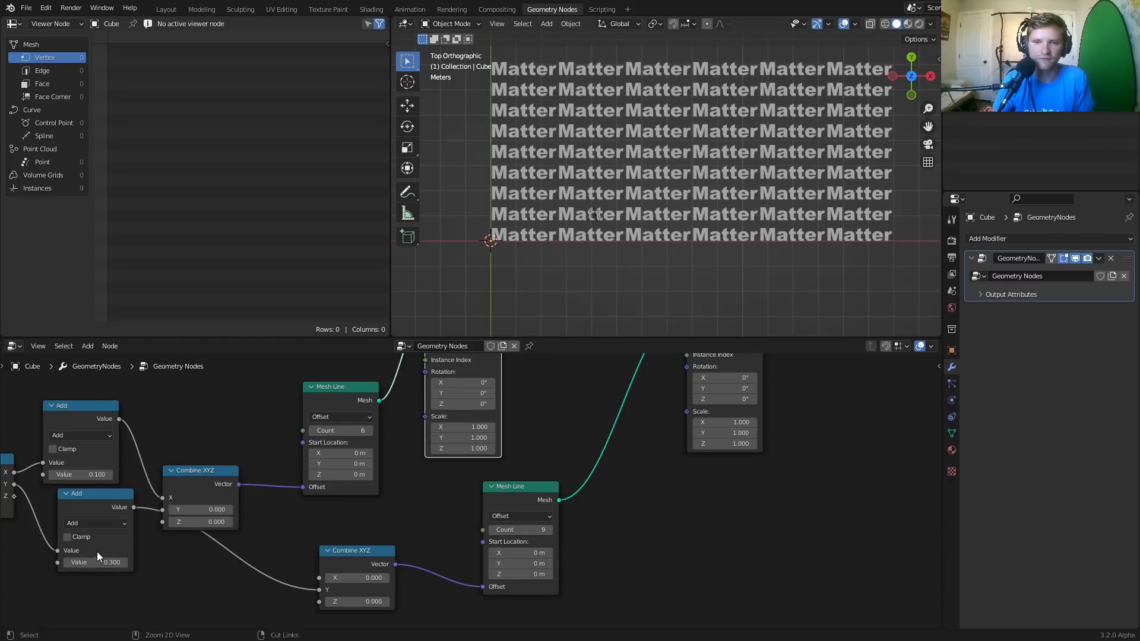
pyautogui.hotkey('ctrl', 'z')
# Try "test" and "TEST" as the String node's text to check the automatic spacing
pyautogui.moveTo(154, 544); pyautogui.dragTo(733, 467, button='middle')
pyautogui.scroll(3, 203, 423)
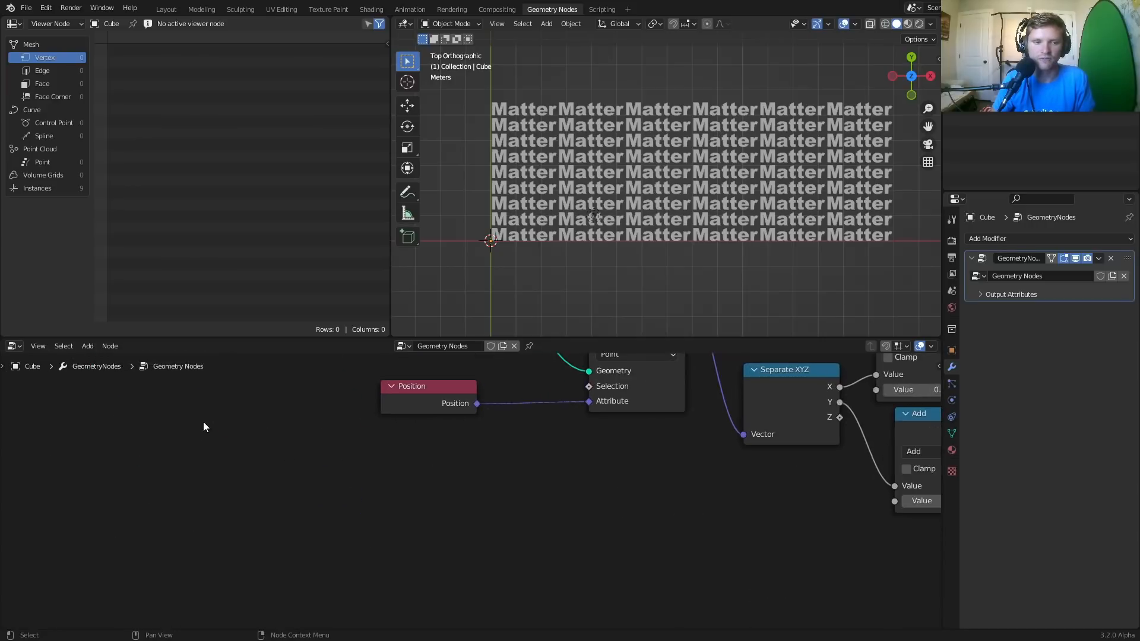
pyautogui.moveTo(203, 421); pyautogui.dragTo(310, 418, button='middle')
pyautogui.click(310, 418)
pyautogui.write('test')
pyautogui.press('Return')
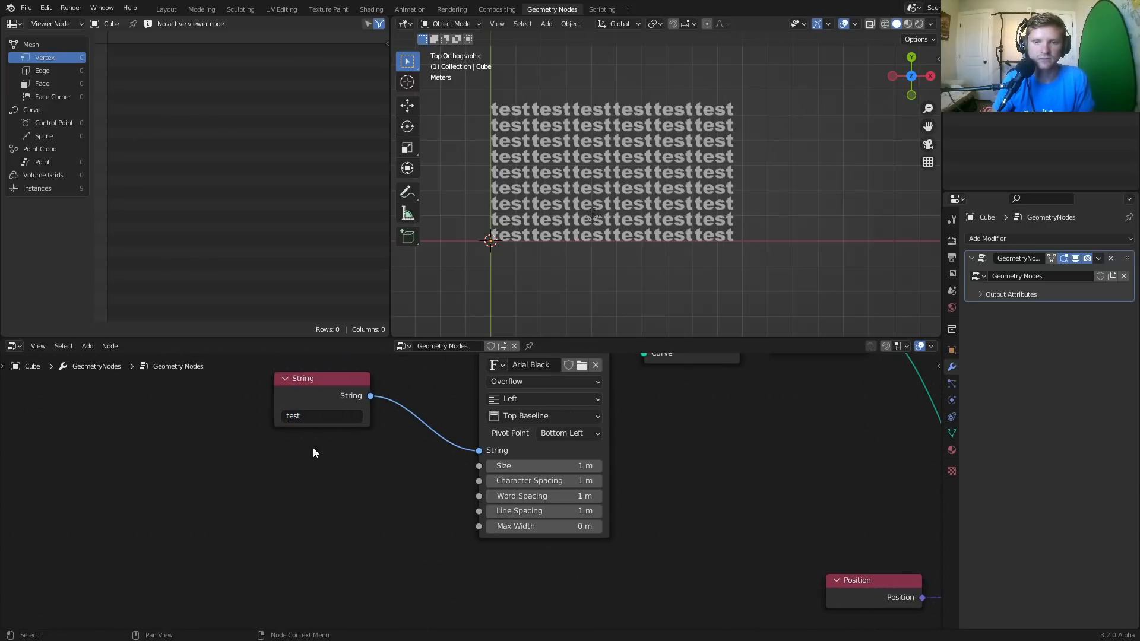
pyautogui.click(306, 419)
pyautogui.write('TEST')
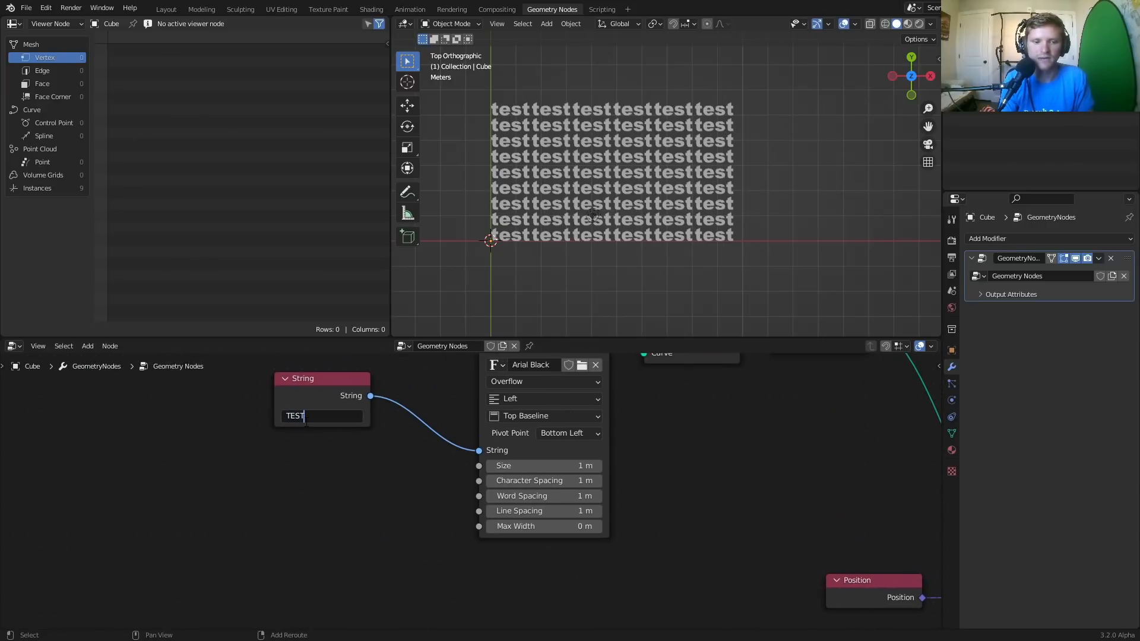
pyautogui.press('Return')
# Try the Bahnschrift Regular font in the String to Curves node, and switch back to Arial Black
pyautogui.moveTo(610, 395); pyautogui.dragTo(559, 459, button='middle')
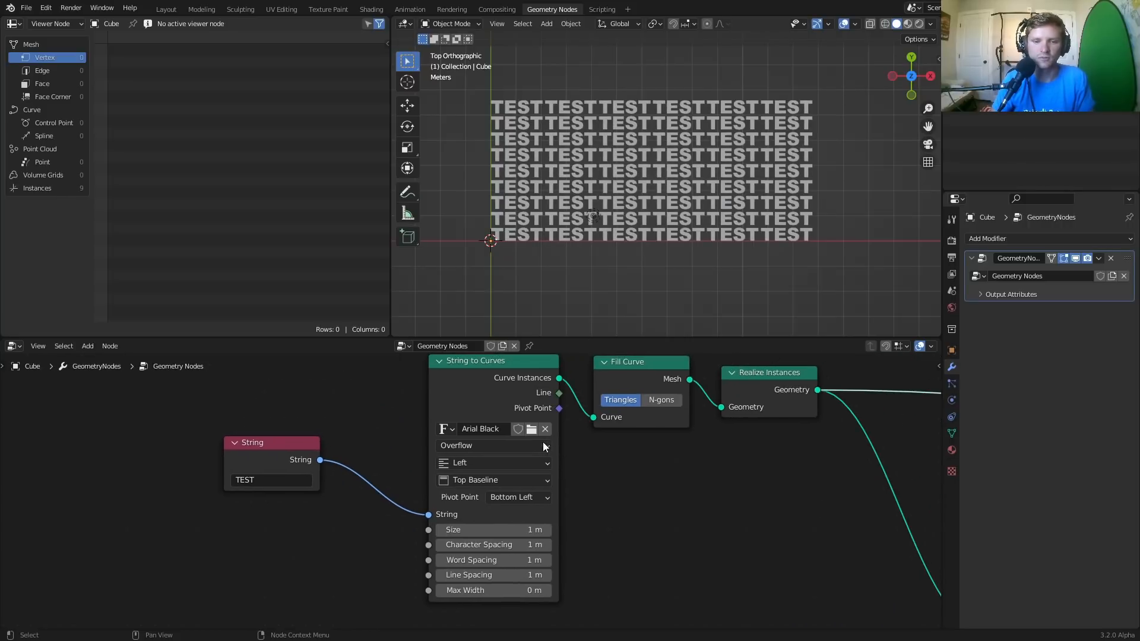
pyautogui.click(532, 433)
pyautogui.doubleClick(618, 407)
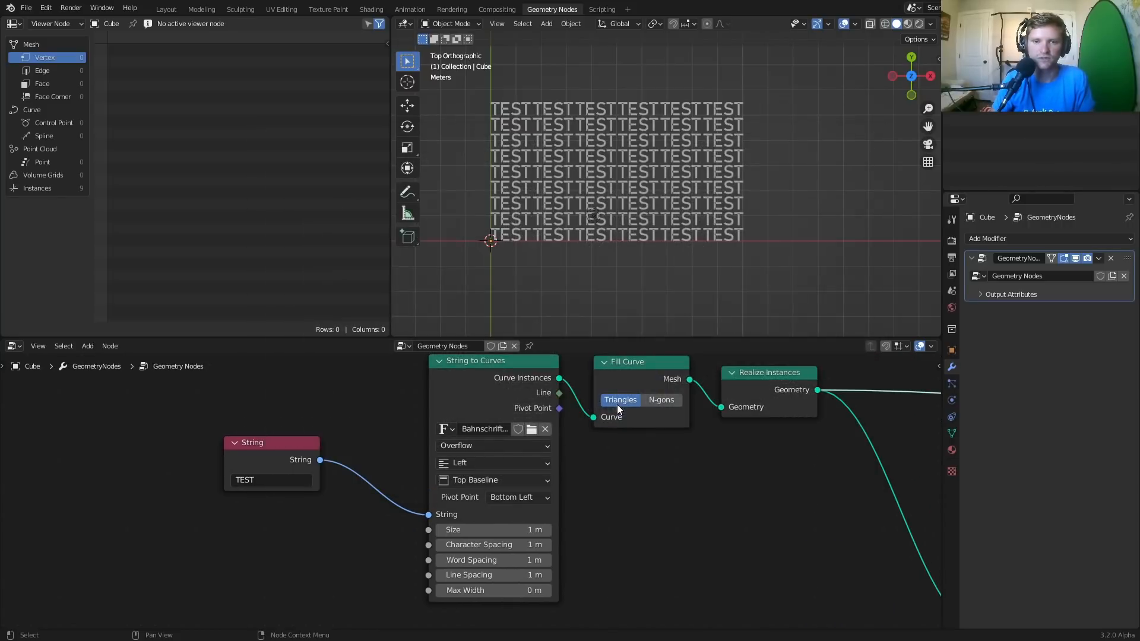
pyautogui.click(531, 433)
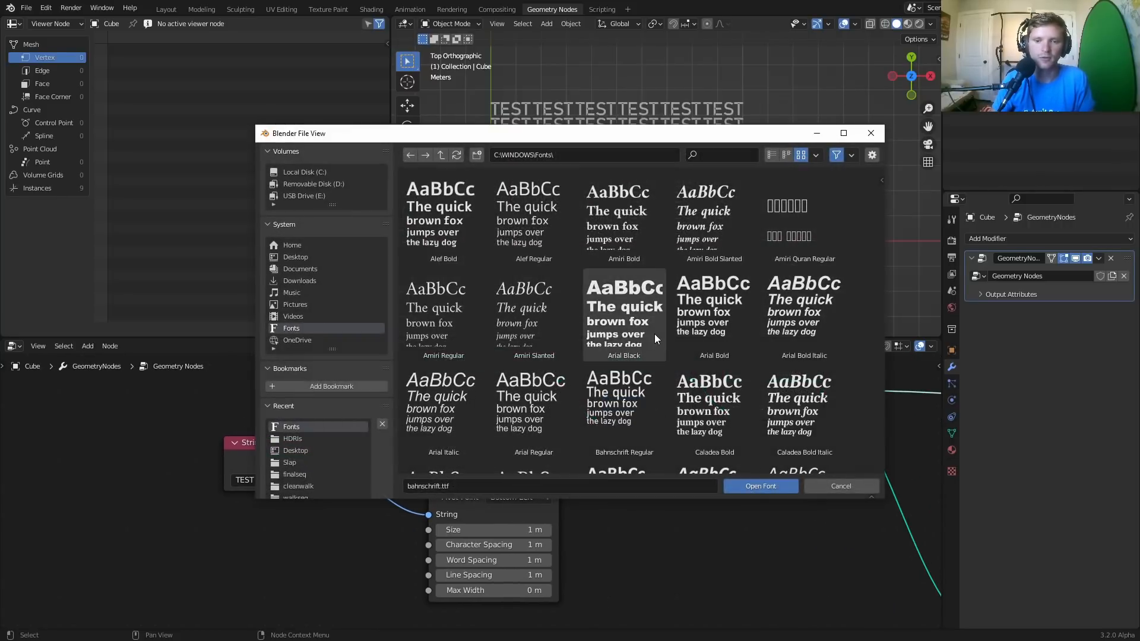
pyautogui.doubleClick(655, 334)
# Set the String node's text to "CGMatter"
pyautogui.click(261, 481)
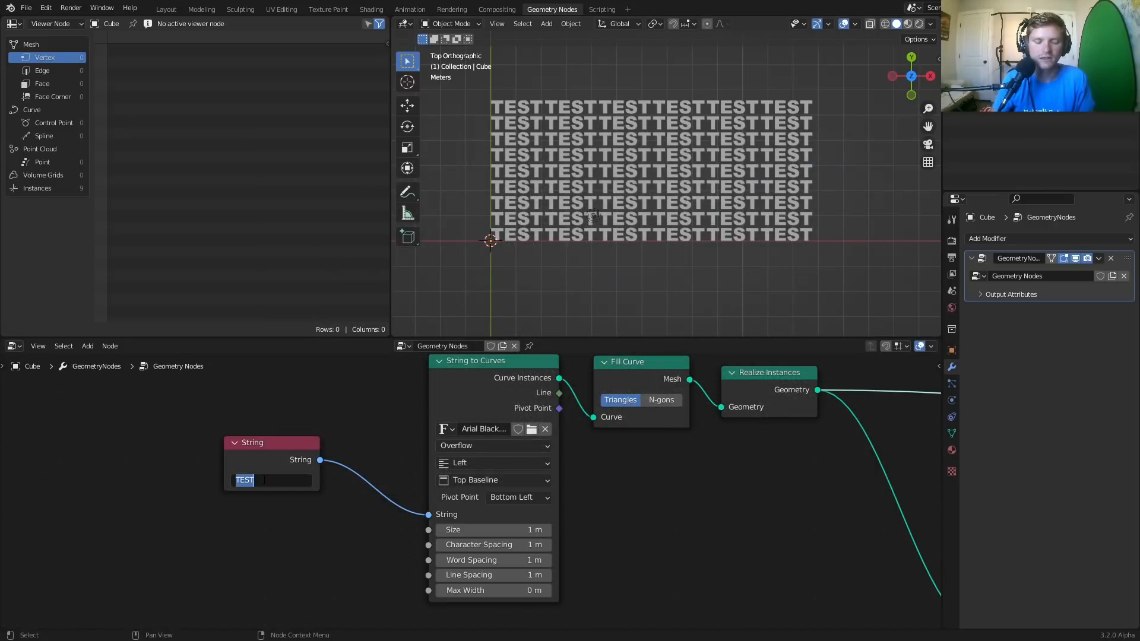
pyautogui.write('CGMatter')
pyautogui.press('Return')
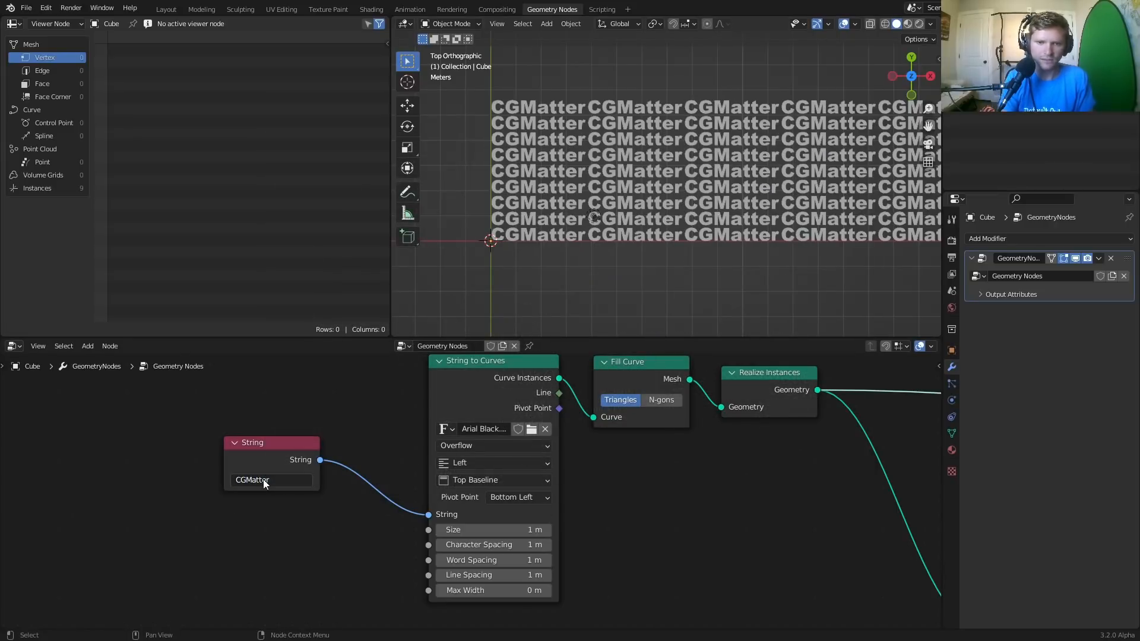
# Save the project to the Desktop as notavailableonpatreon.blend
pyautogui.scroll(-4, 700, 244)
pyautogui.moveTo(755, 461); pyautogui.dragTo(409, 423, button='middle')
pyautogui.scroll(-6, 409, 423)
pyautogui.moveTo(603, 461); pyautogui.dragTo(417, 432, button='middle')
pyautogui.moveTo(601, 457); pyautogui.dragTo(372, 430, button='middle')
pyautogui.hotkey('ctrl', 's')
pyautogui.doubleClick(421, 485)
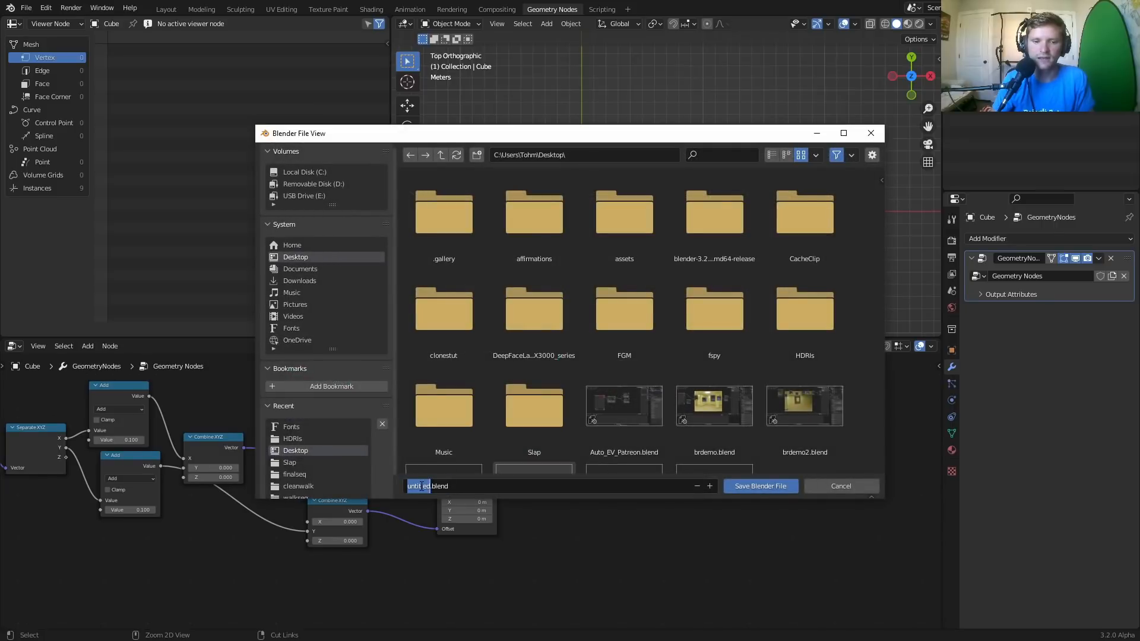
pyautogui.write('r')
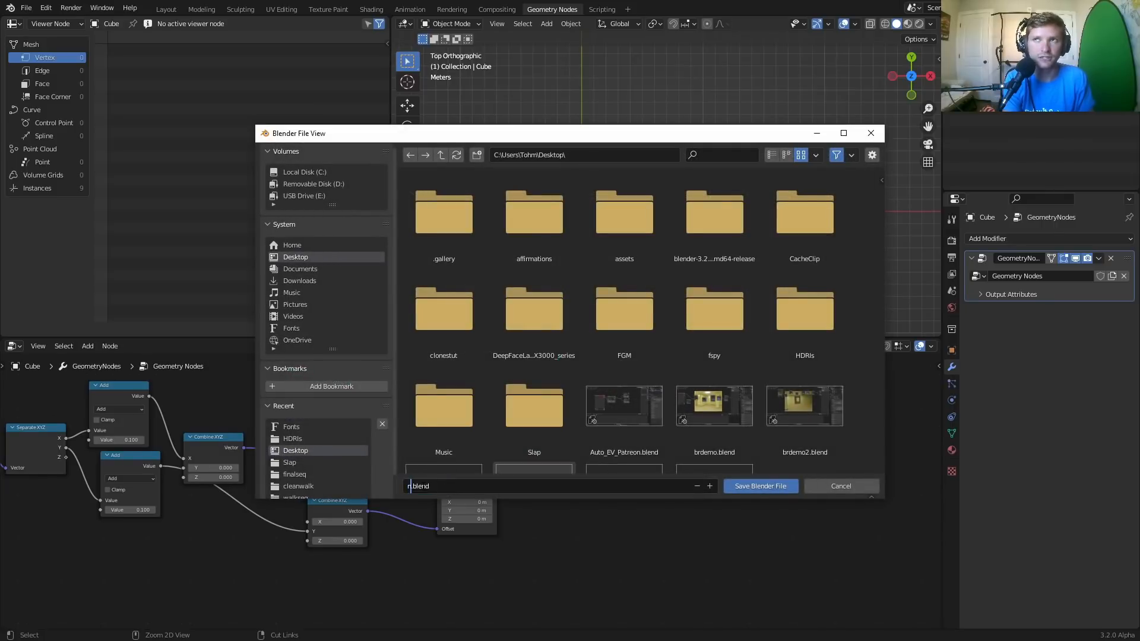
pyautogui.write('otavaila ble')
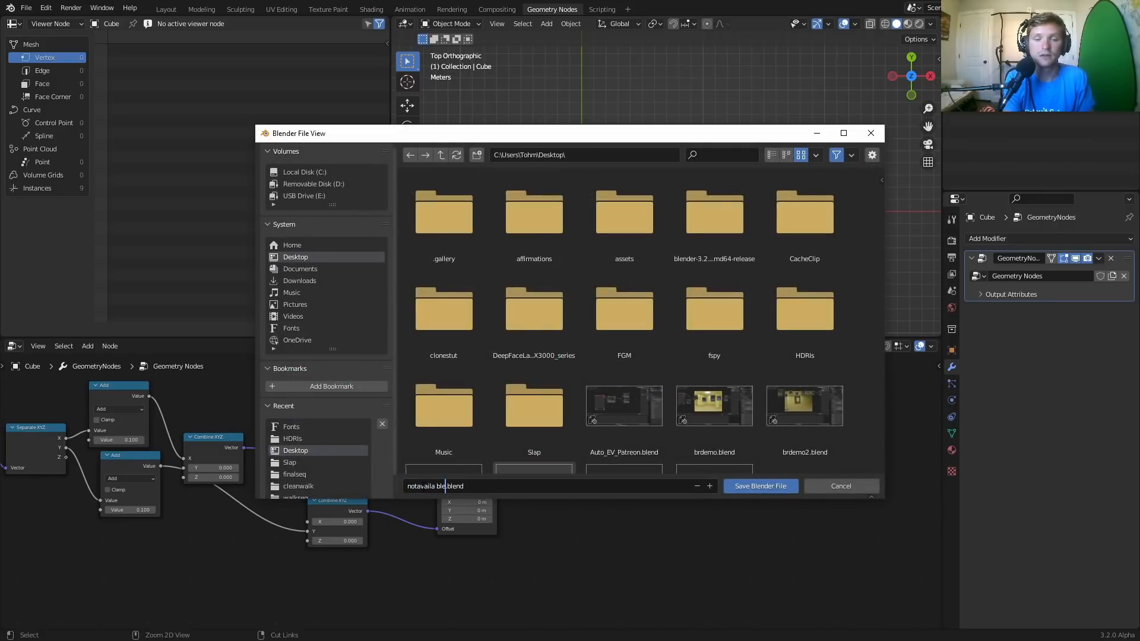
pyautogui.press('BackSpace')
pyautogui.press('BackSpace')
pyautogui.write('l')
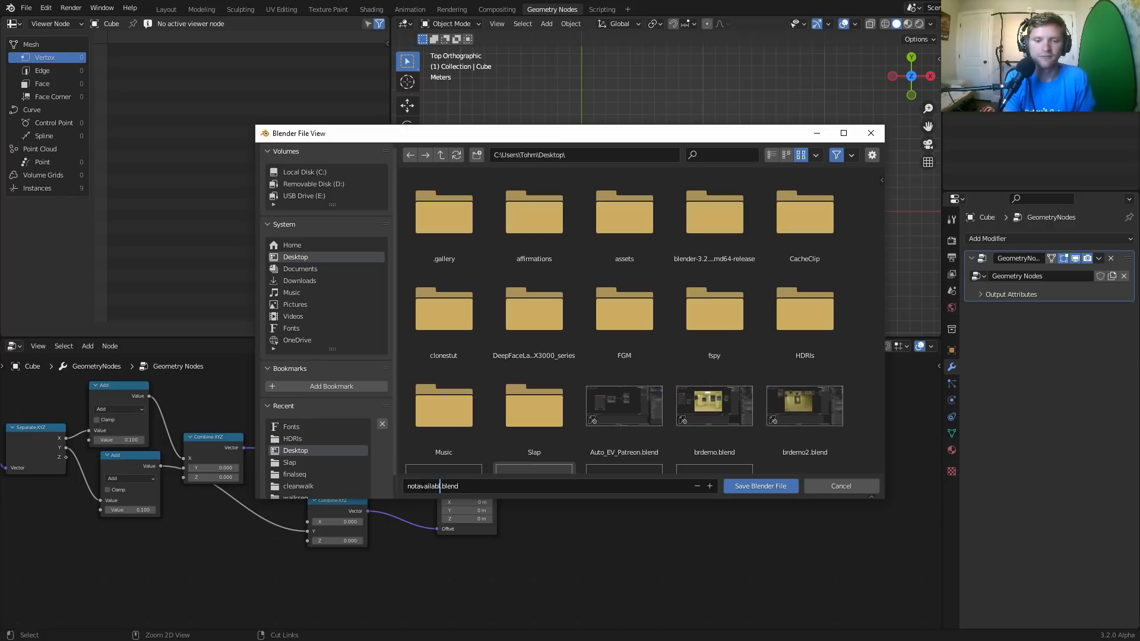
pyautogui.write('eonpatreon')
pyautogui.press('Return')
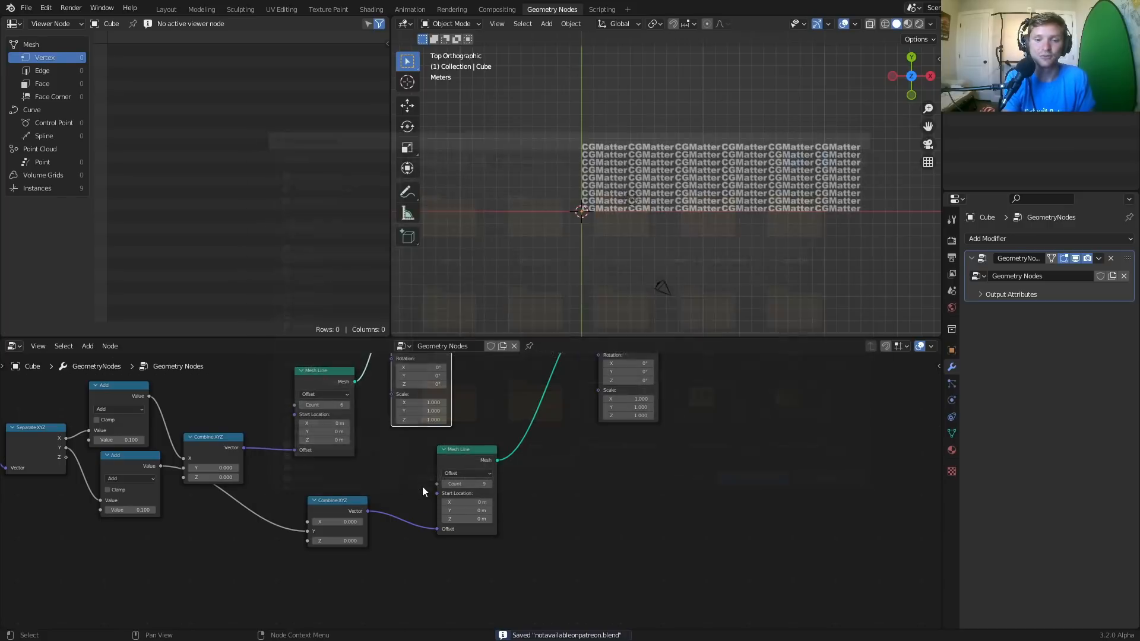
pyautogui.scroll(5, 834, 194)
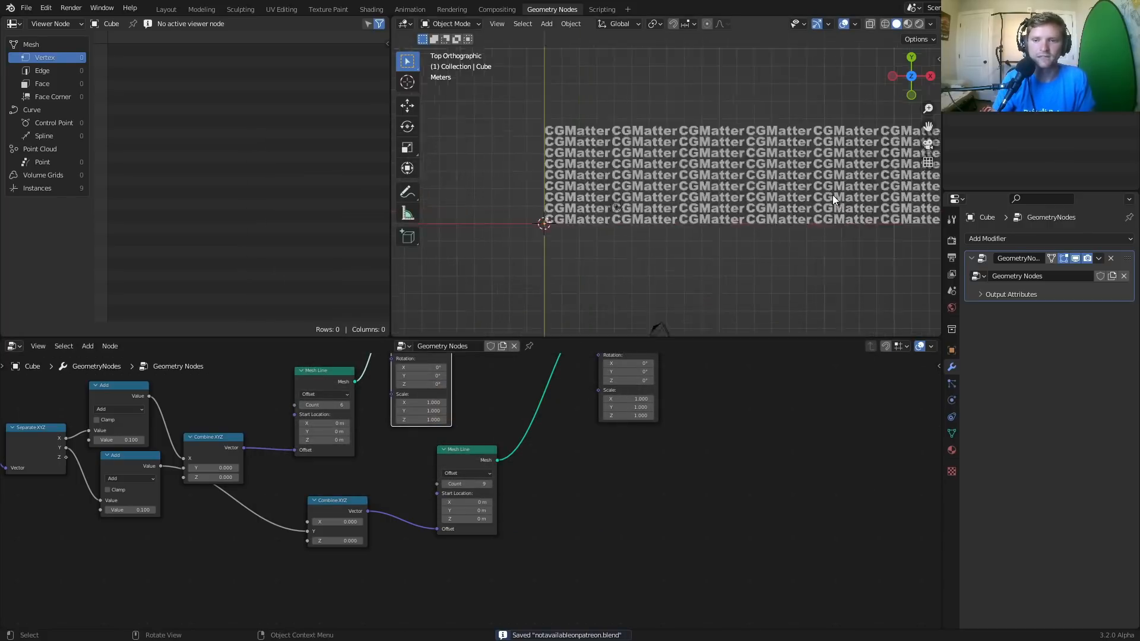
pyautogui.keyDown('shift'); pyautogui.moveTo(705, 243); pyautogui.dragTo(702, 244, button='middle'); pyautogui.keyUp('shift')
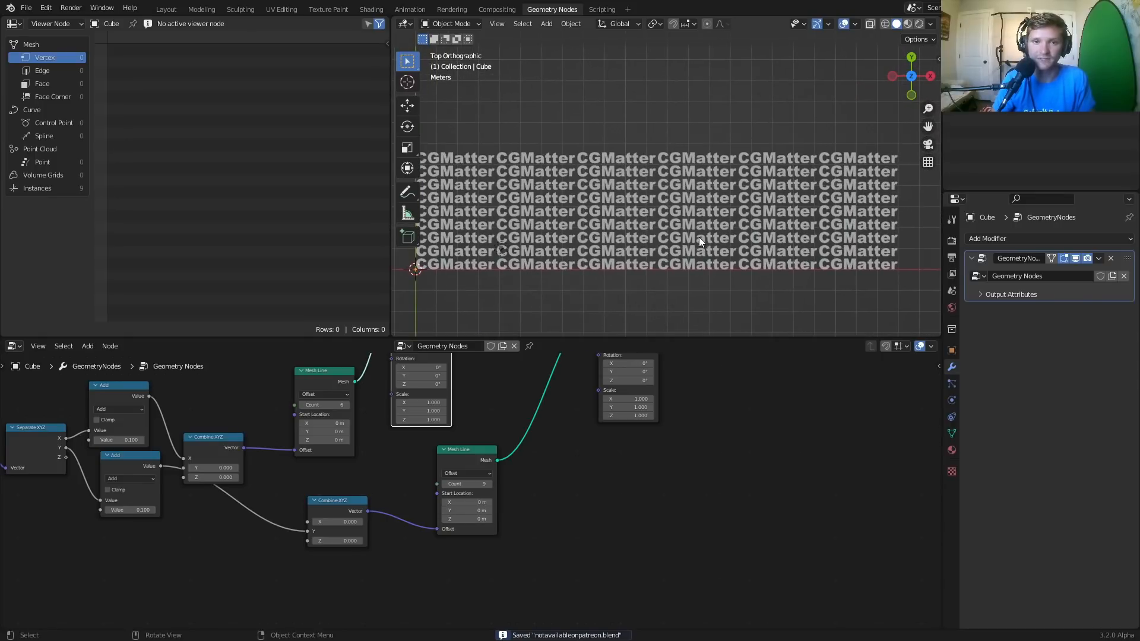
# Insert an Extrude Mesh node between the final Instance on Points node and the Group Output
pyautogui.moveTo(729, 398); pyautogui.dragTo(594, 496, button='middle')
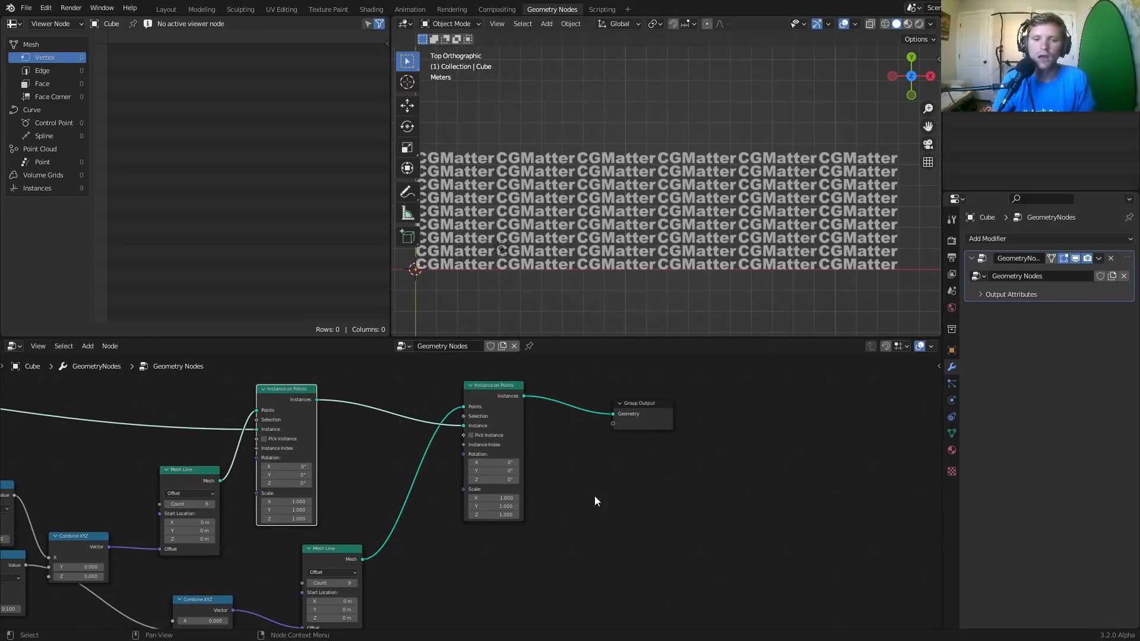
pyautogui.moveTo(625, 194); pyautogui.dragTo(636, 152, button='middle')
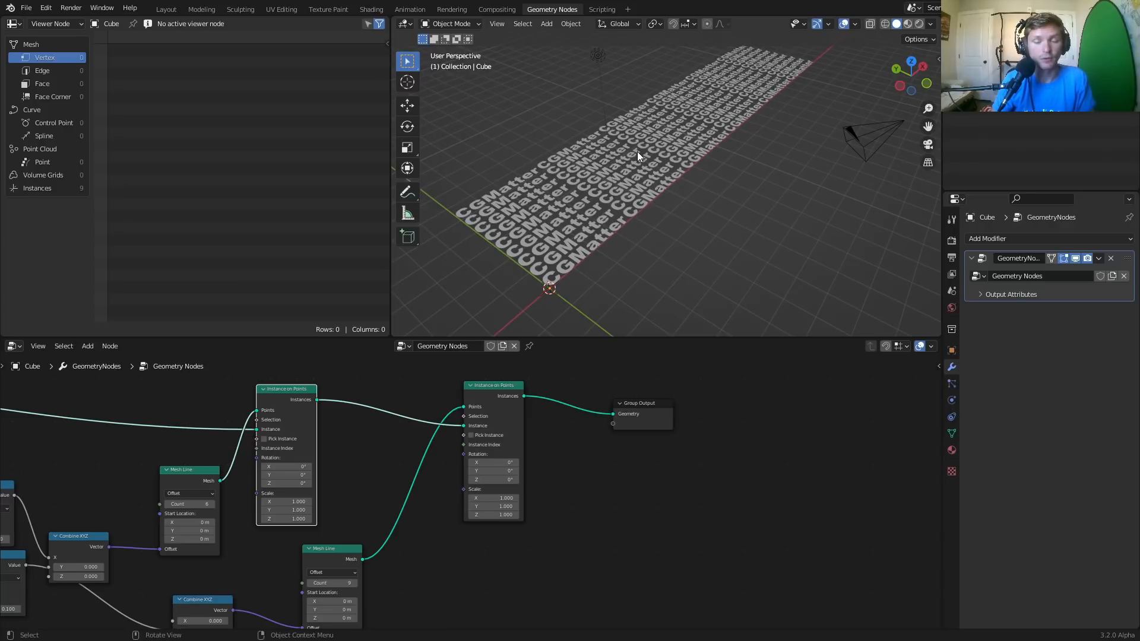
pyautogui.scroll(3, 546, 415)
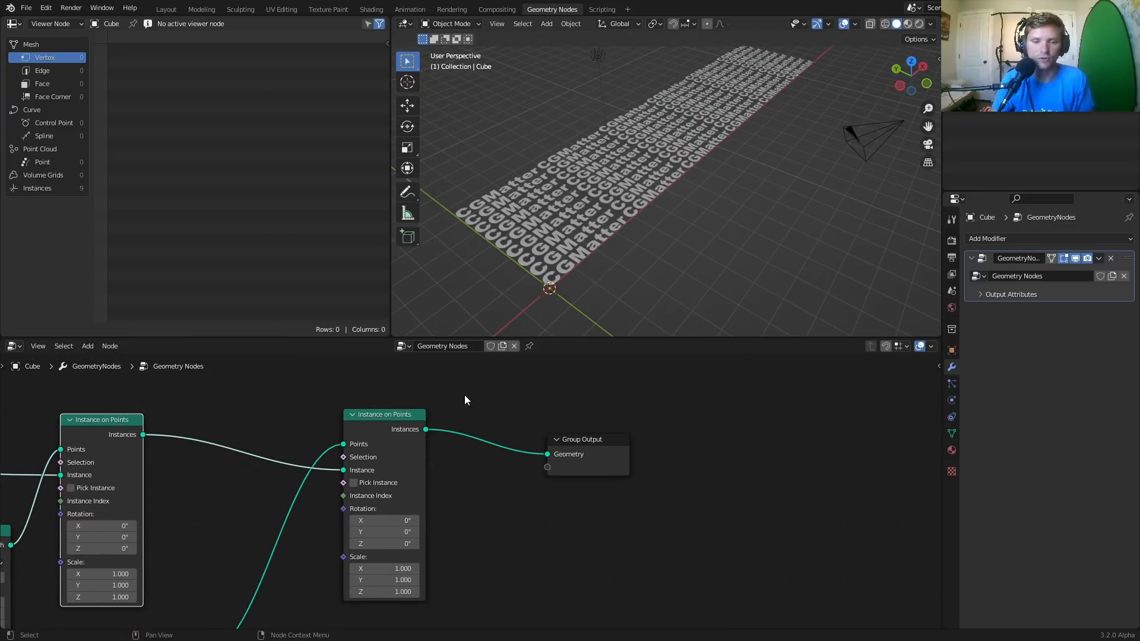
pyautogui.hotkey('shift', 'a')
pyautogui.write('extr')
pyautogui.press('Return')
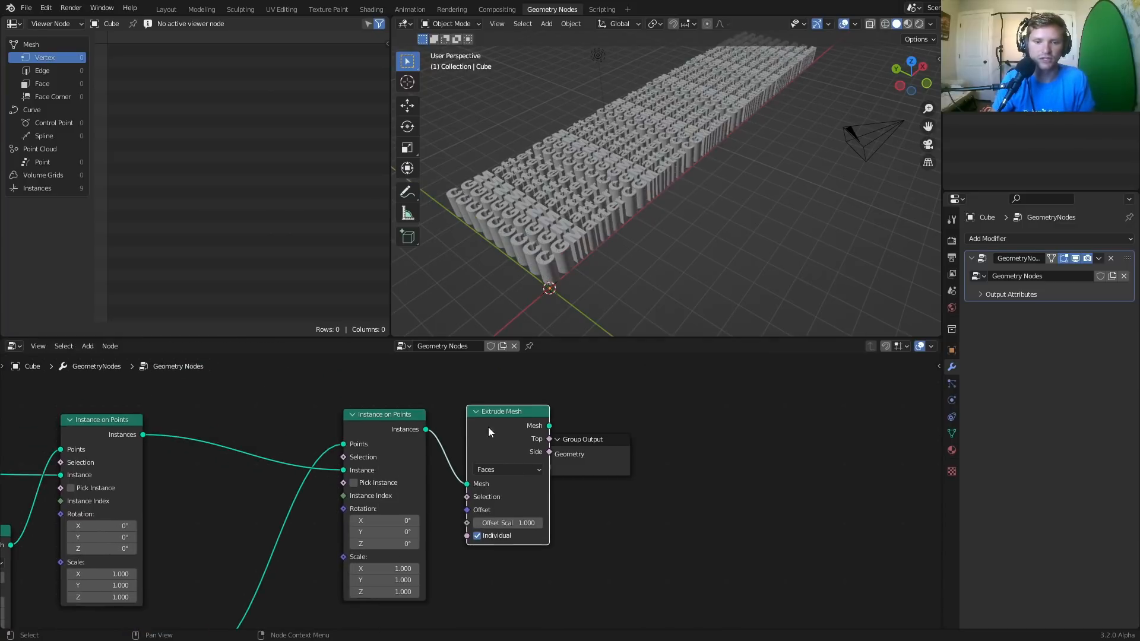
pyautogui.click(579, 432)
pyautogui.scroll(4, 562, 231)
pyautogui.keyDown('shift'); pyautogui.moveTo(562, 231); pyautogui.dragTo(618, 233, button='middle'); pyautogui.keyUp('shift')
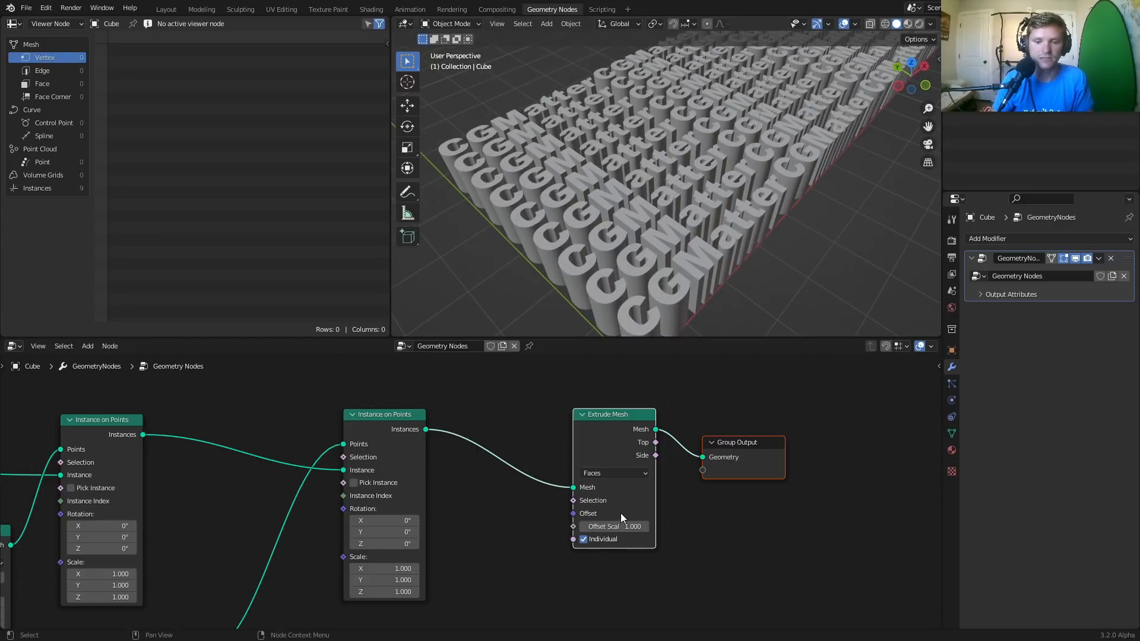
# Remove the Extrude Mesh node while keeping the Instance on Points output connected to the Group Output
pyautogui.scroll(-1, 538, 396)
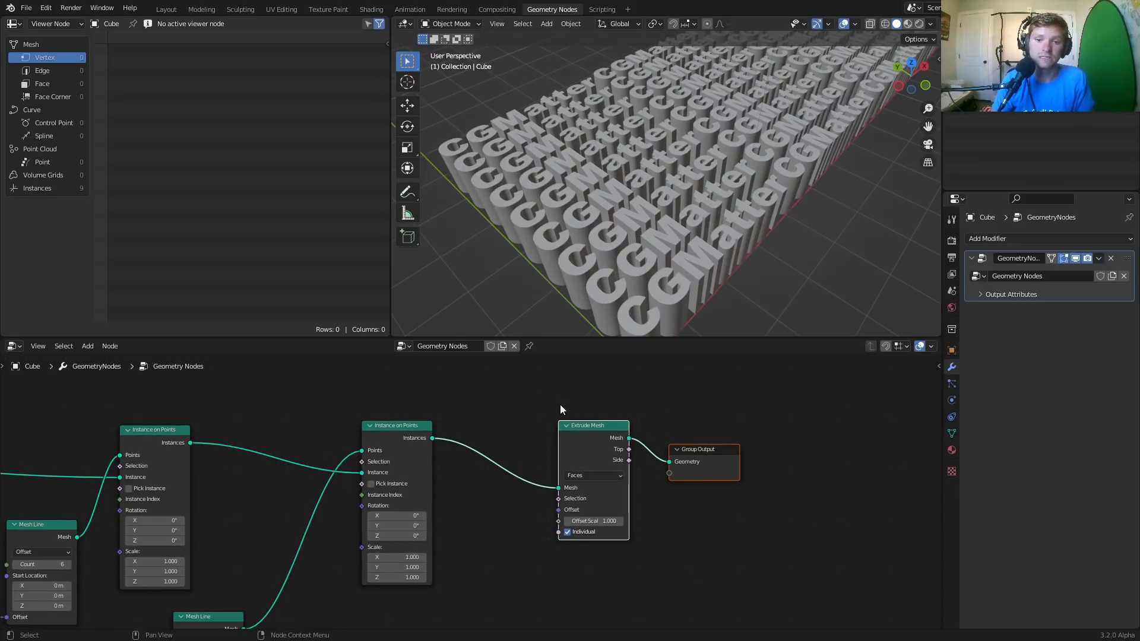
pyautogui.click(581, 425)
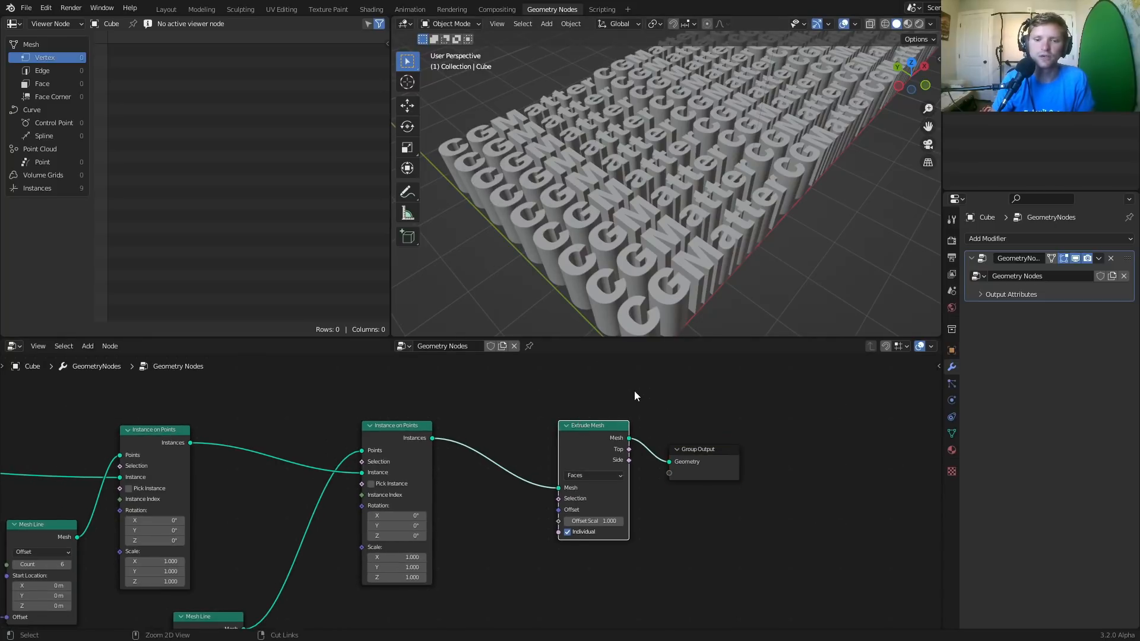
pyautogui.hotkey('ctrl', 'x')
pyautogui.scroll(-2, 718, 160)
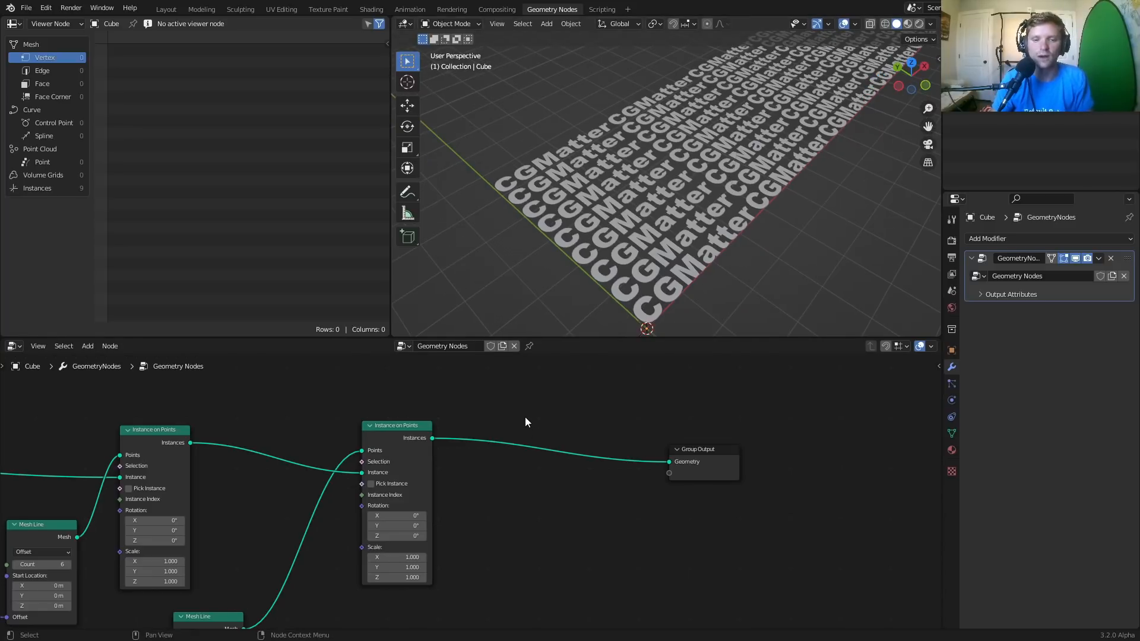
# Inspect the text's mesh topology up close in wireframe shading and return the viewport to solid shading
pyautogui.moveTo(693, 201); pyautogui.dragTo(706, 228, button='middle')
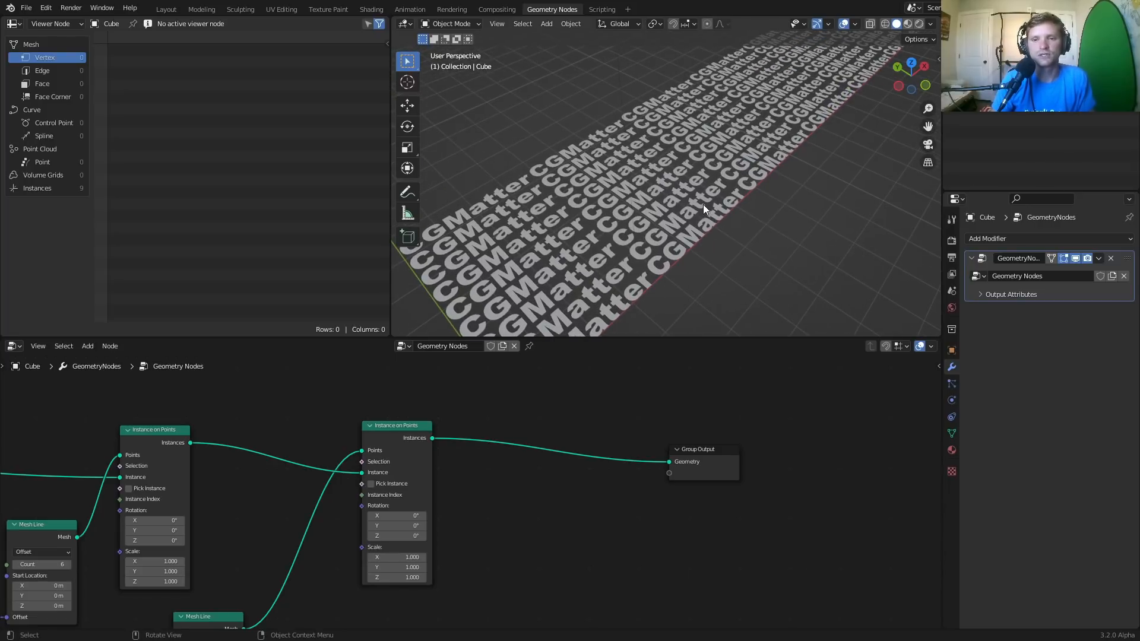
pyautogui.click(886, 24)
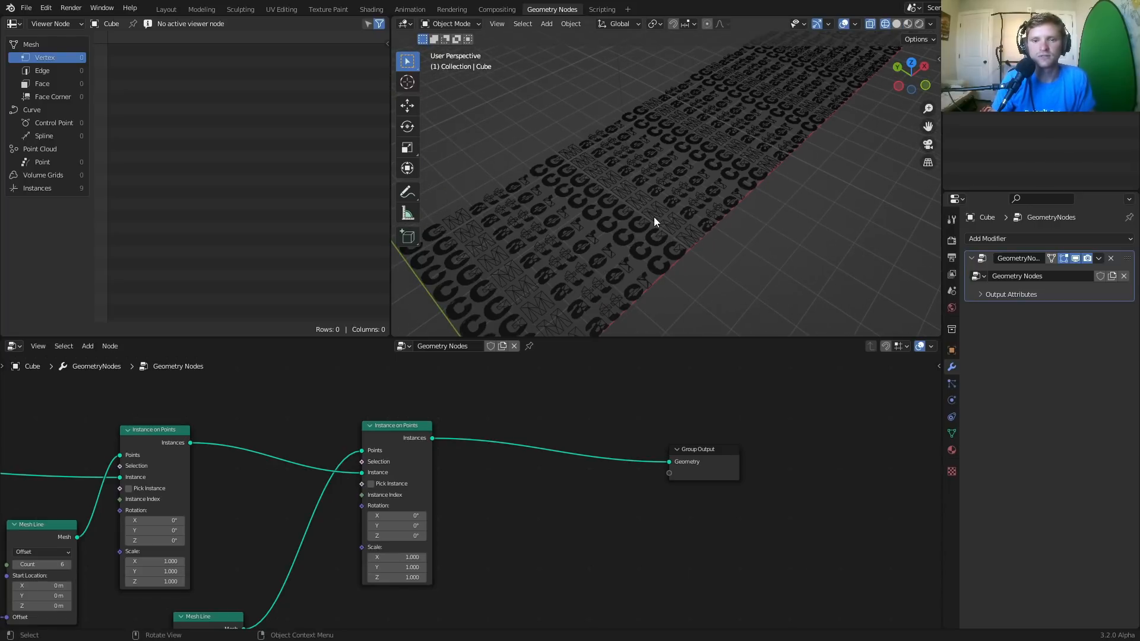
pyautogui.scroll(5, 654, 217)
pyautogui.moveTo(654, 216)
pyautogui.mouseDown(button='middle')
pyautogui.moveTo(630, 212)
pyautogui.moveTo(688, 213)
pyautogui.mouseUp(button='middle')
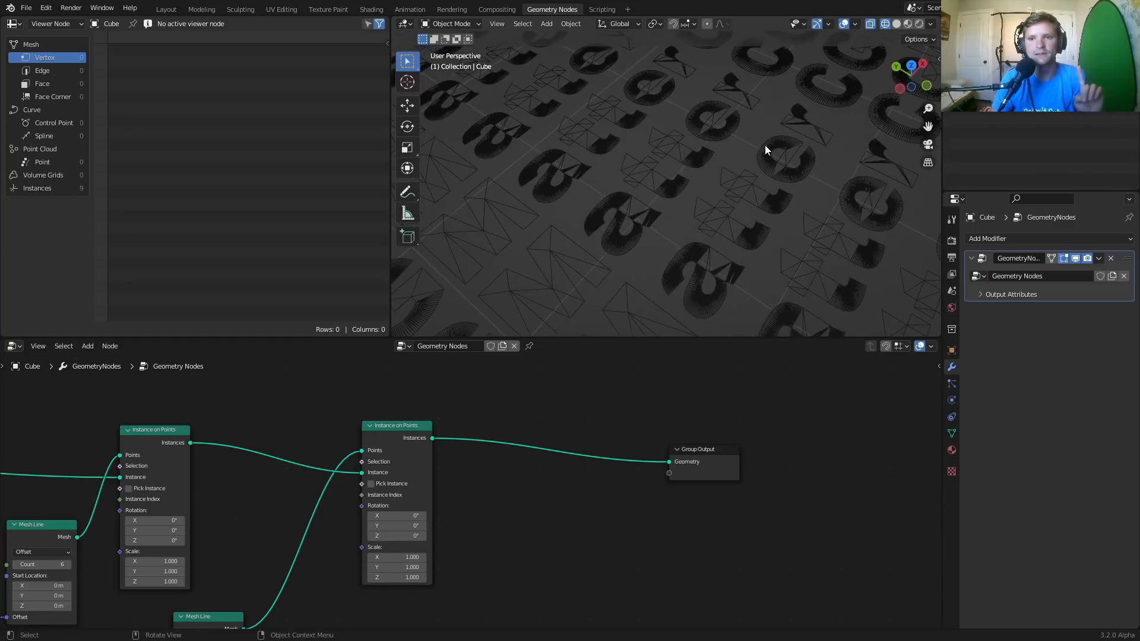
pyautogui.click(898, 25)
# Insert a Set Position node between the final Instance on Points node and the Group Output
pyautogui.hotkey('shift', 'a')
pyautogui.write('set')
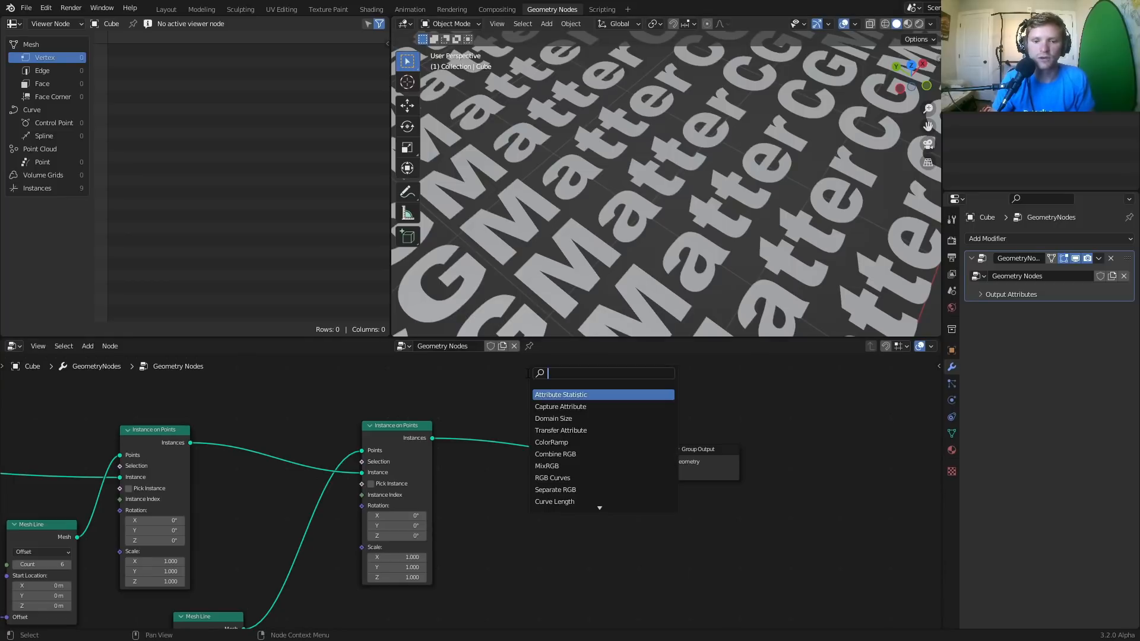
pyautogui.click(594, 407)
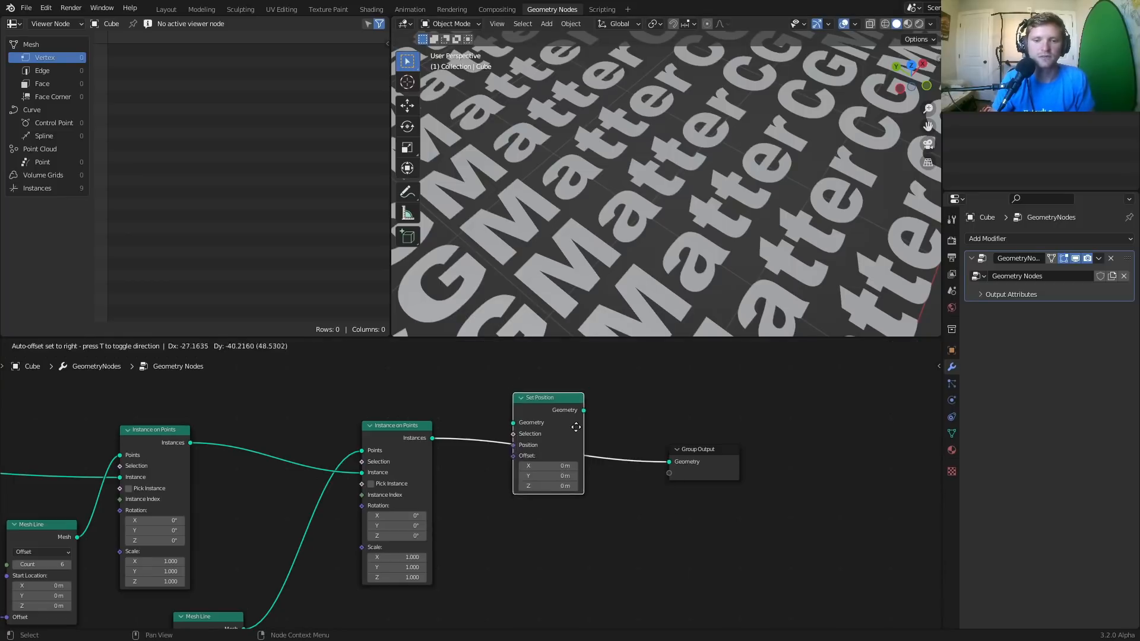
pyautogui.click(615, 402)
pyautogui.click(615, 406)
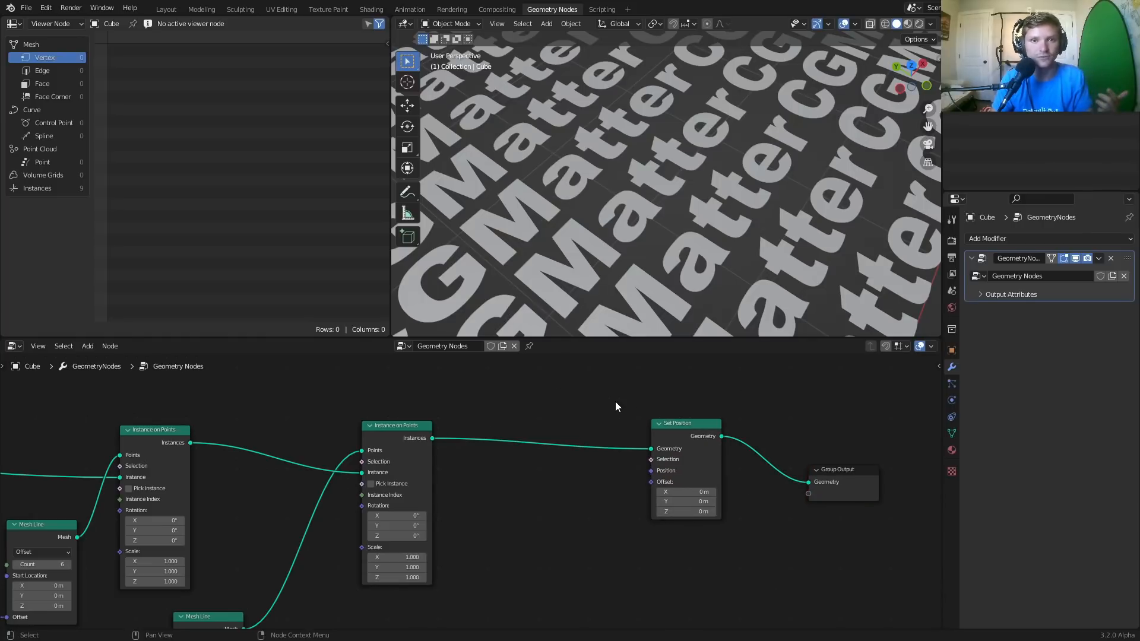
pyautogui.scroll(-4, 630, 193)
pyautogui.scroll(-4, 625, 163)
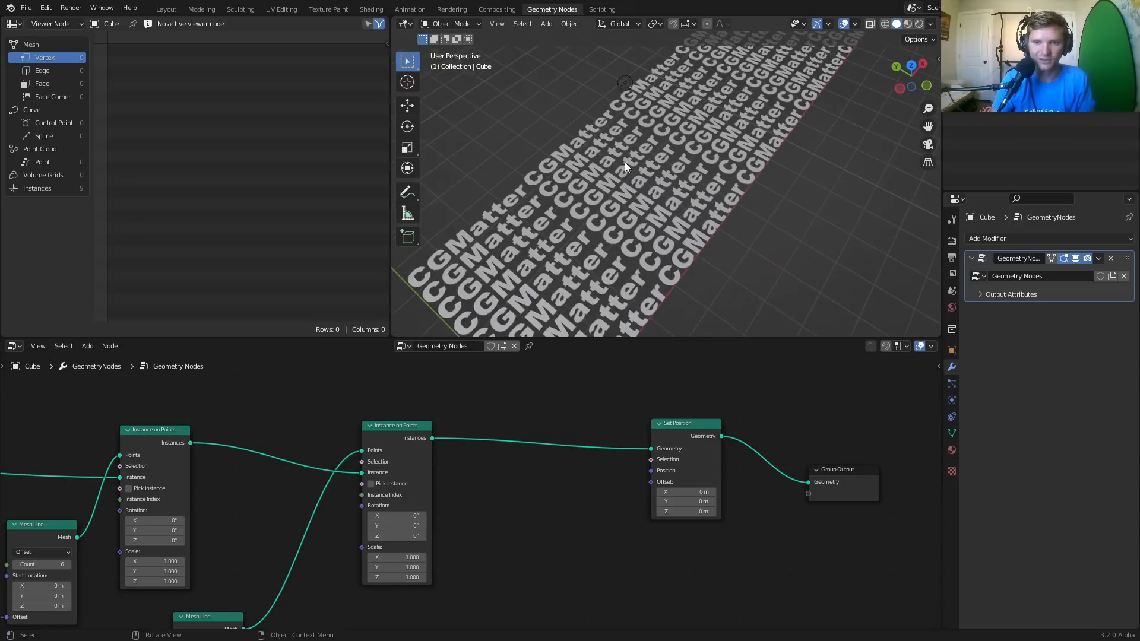
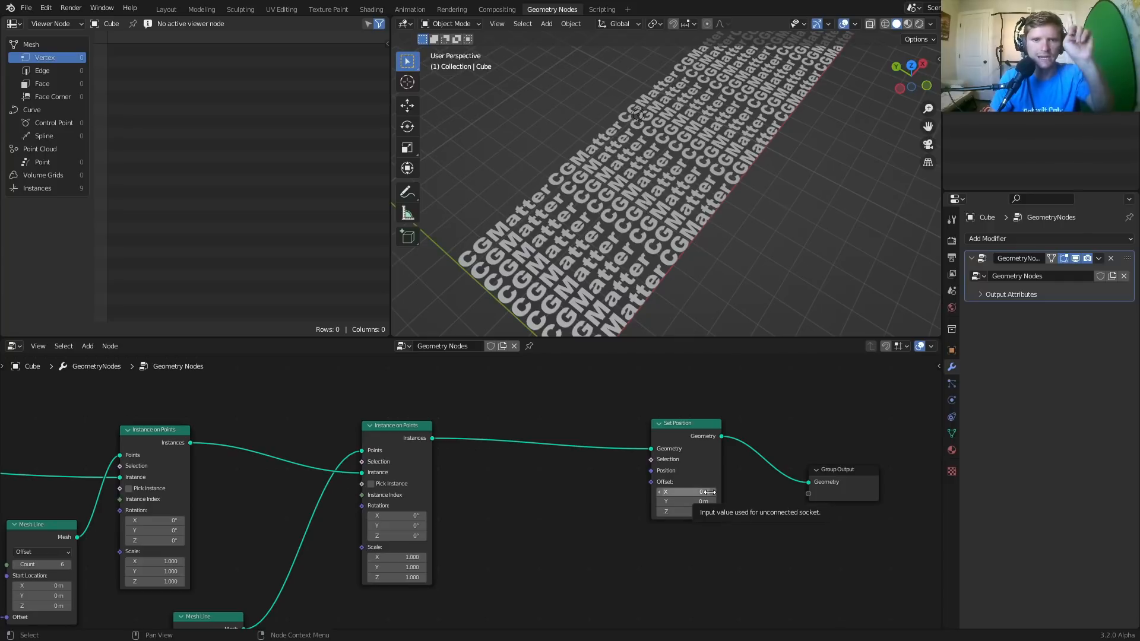
# Add a Combine XYZ node feeding its vector into the Set Position node's Offset
pyautogui.scroll(2, 706, 502)
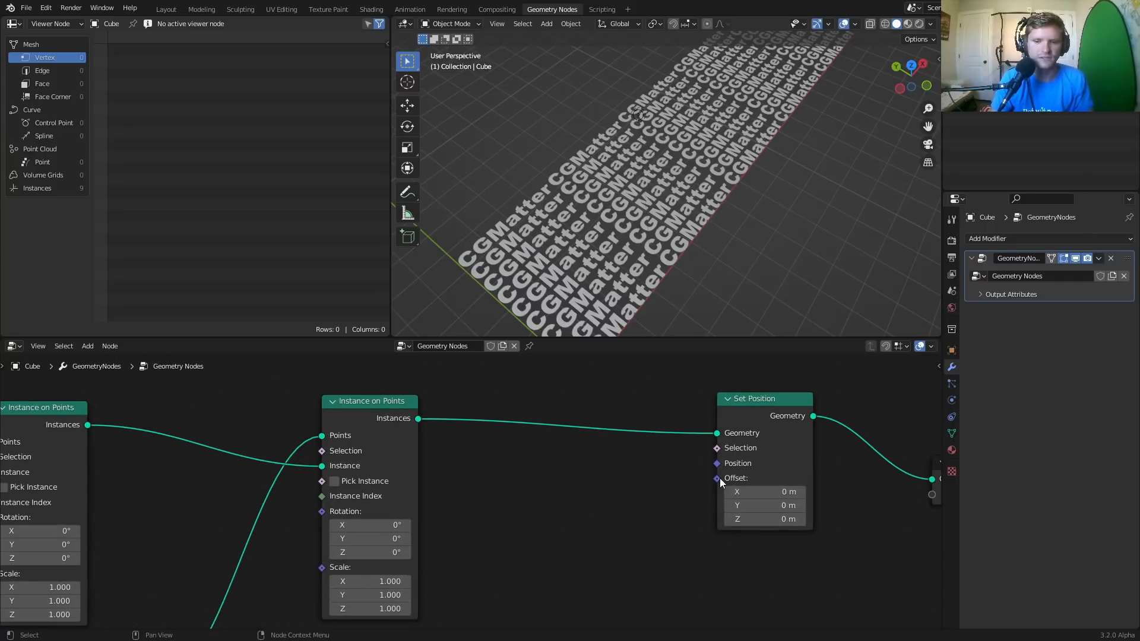
pyautogui.moveTo(720, 478); pyautogui.dragTo(657, 468)
pyautogui.write('c')
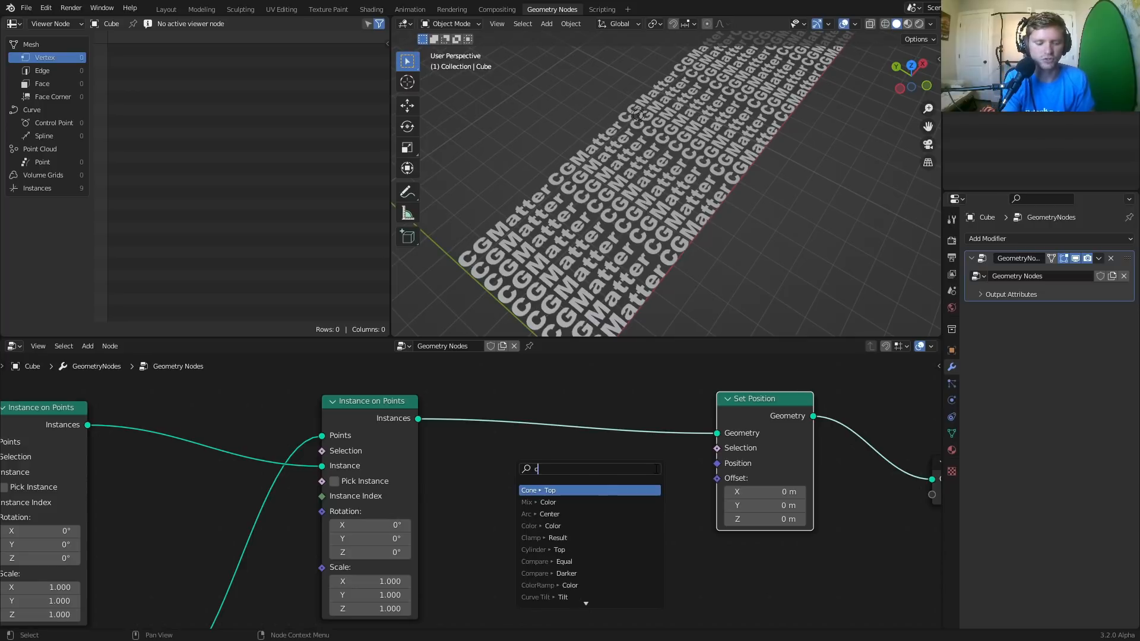
pyautogui.write('ombin')
pyautogui.press('Down')
pyautogui.press('Return')
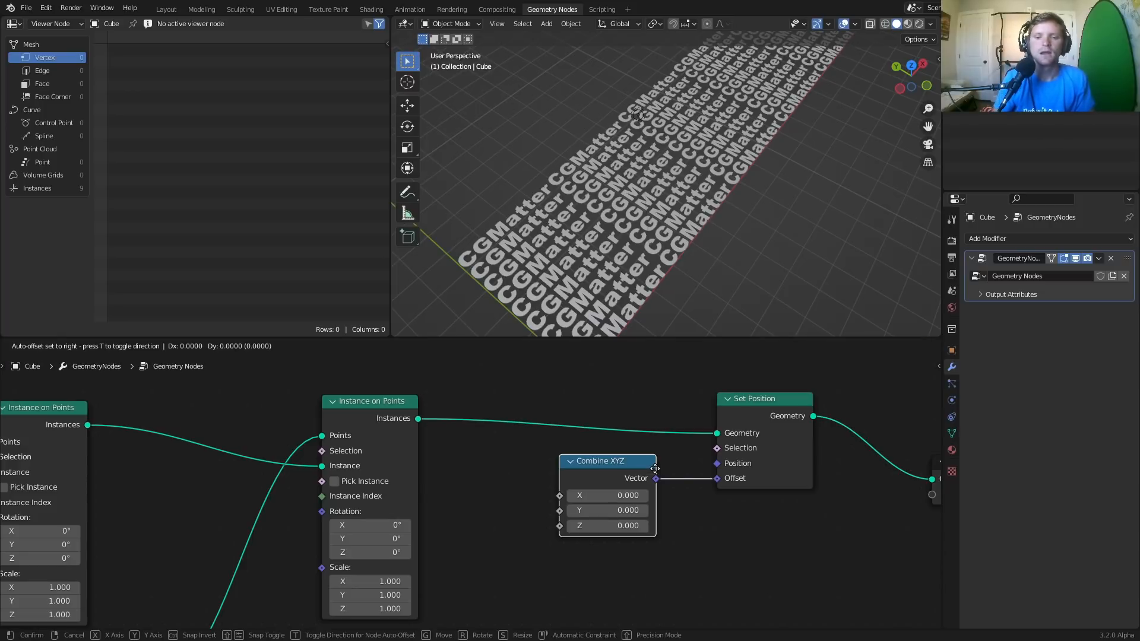
pyautogui.click(677, 488)
# Try changing the Combine XYZ node's Z value, such as to -2.2, and undo the changes
pyautogui.moveTo(632, 545); pyautogui.dragTo(506, 545)
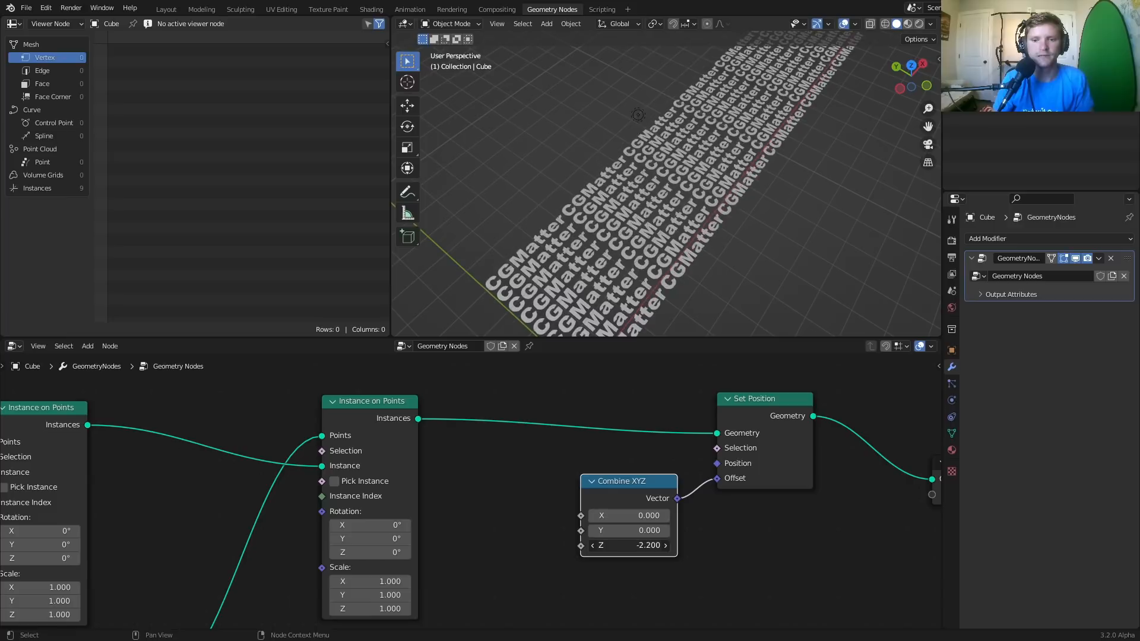
pyautogui.hotkey('ctrl', 'z')
pyautogui.moveTo(611, 204); pyautogui.dragTo(618, 183, button='middle')
pyautogui.moveTo(629, 544)
pyautogui.mouseDown()
pyautogui.moveTo(704, 544)
pyautogui.moveTo(502, 544)
pyautogui.moveTo(665, 544)
pyautogui.moveTo(850, 516)
pyautogui.moveTo(546, 516)
pyautogui.mouseUp()
pyautogui.hotkey('ctrl', 'z')
pyautogui.rightClick(633, 516)
# Move the Combine XYZ, Set Position and Group Output nodes farther from the final Instance on Points node to make room
pyautogui.moveTo(754, 492); pyautogui.dragTo(531, 472, button='middle')
pyautogui.scroll(-2, 531, 472)
pyautogui.moveTo(773, 517); pyautogui.dragTo(427, 387)
pyautogui.press('g')
pyautogui.click(586, 417)
# Add a Noise Texture node and connect its Fac output to the Z input of Combine XYZ
pyautogui.hotkey('shift', 'a')
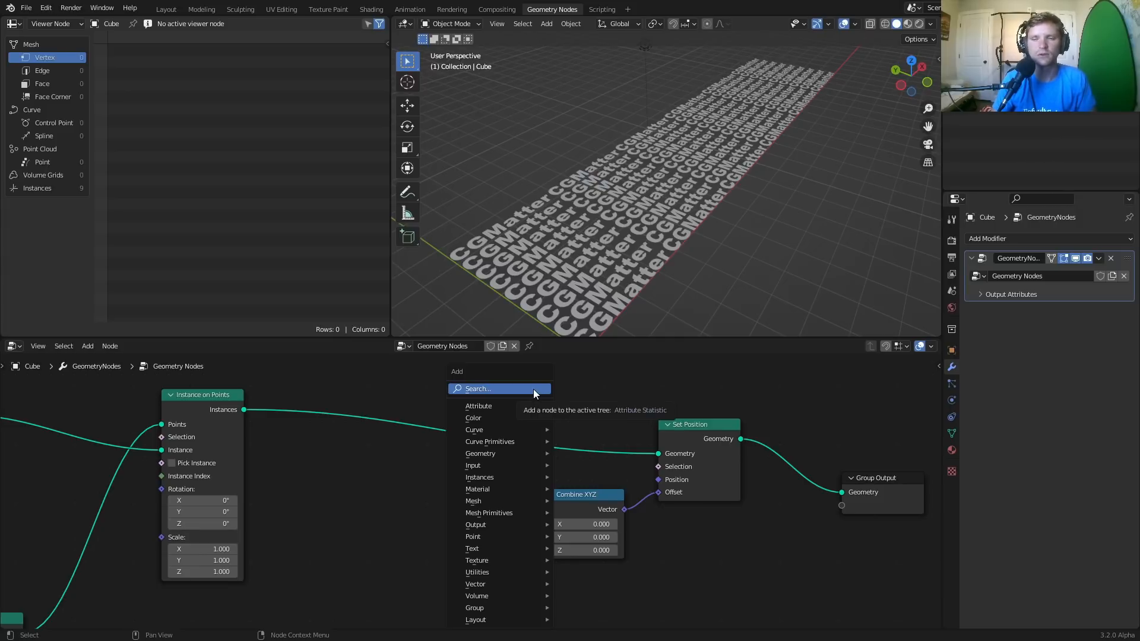
pyautogui.click(533, 389)
pyautogui.write('noise')
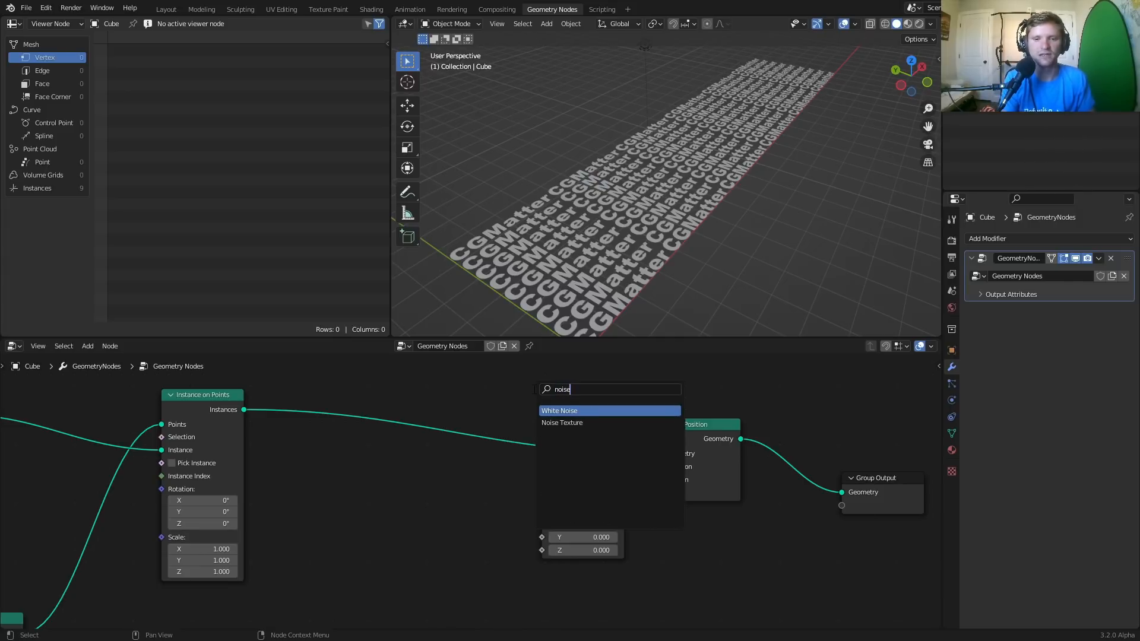
pyautogui.press('Down')
pyautogui.press('Return')
pyautogui.click(315, 510)
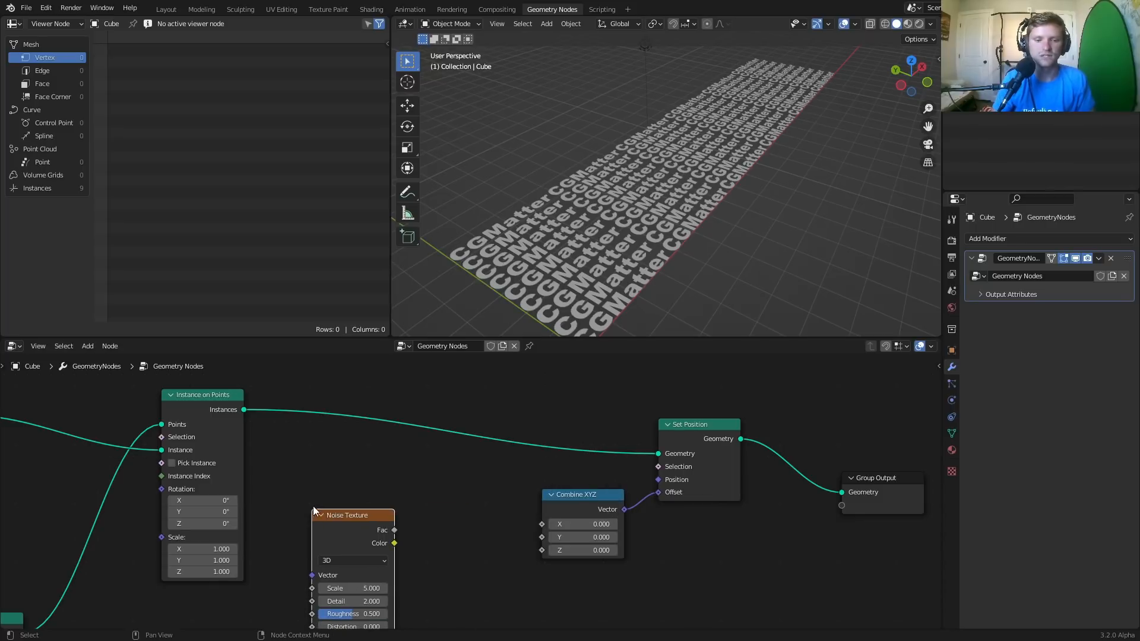
pyautogui.moveTo(394, 530)
pyautogui.mouseDown()
pyautogui.moveTo(510, 492)
pyautogui.moveTo(539, 551)
pyautogui.mouseUp()
# Try other Noise Texture scale values, such as 13.6, and revert them while checking the text's displacement
pyautogui.moveTo(593, 244); pyautogui.dragTo(626, 204, button='middle')
pyautogui.moveTo(337, 589)
pyautogui.mouseDown()
pyautogui.moveTo(389, 590)
pyautogui.moveTo(337, 589)
pyautogui.mouseUp()
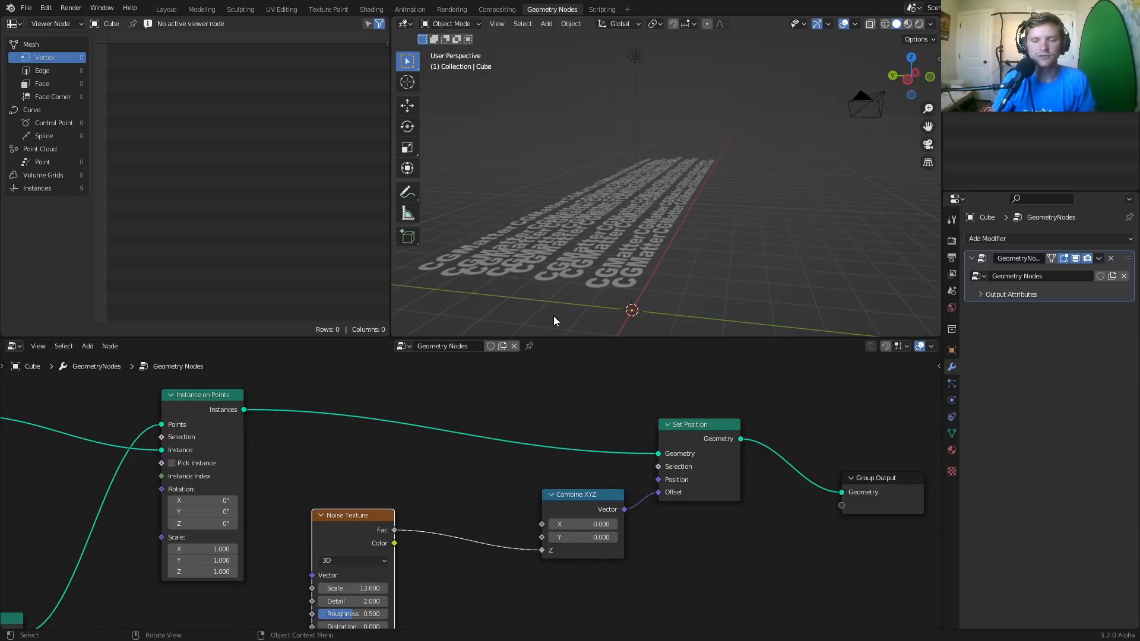
pyautogui.hotkey('ctrl', 'z')
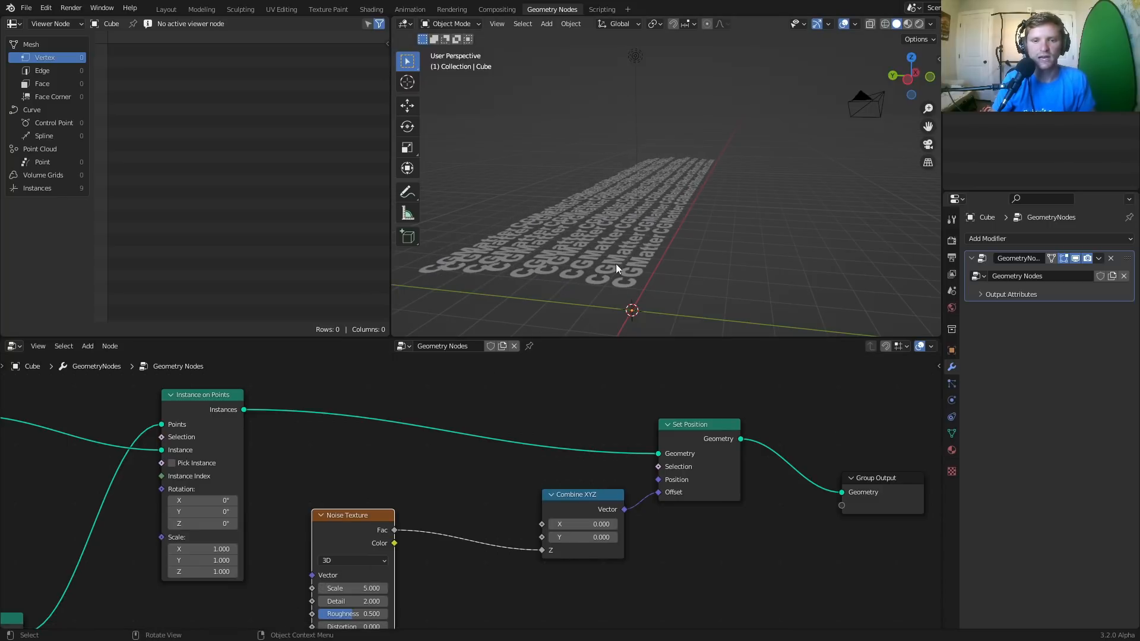
pyautogui.click(909, 80)
pyautogui.moveTo(622, 246)
pyautogui.mouseDown(button='middle')
pyautogui.moveTo(632, 233)
pyautogui.moveTo(622, 238)
pyautogui.mouseUp(button='middle')
pyautogui.moveTo(340, 596); pyautogui.dragTo(654, 269)
pyautogui.rightClick(654, 266)
pyautogui.moveTo(629, 222); pyautogui.dragTo(601, 258, button='middle')
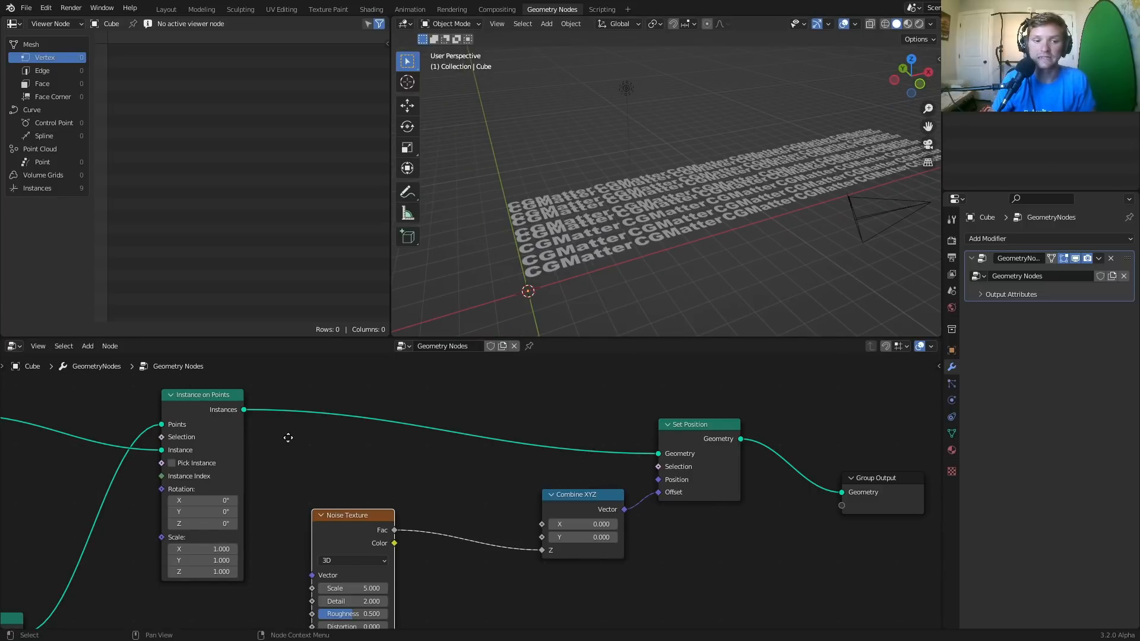
# Examine the instances output by the final Instance on Points node in the spreadsheet, using a temporary Viewer node
pyautogui.moveTo(267, 421); pyautogui.dragTo(345, 440, button='middle')
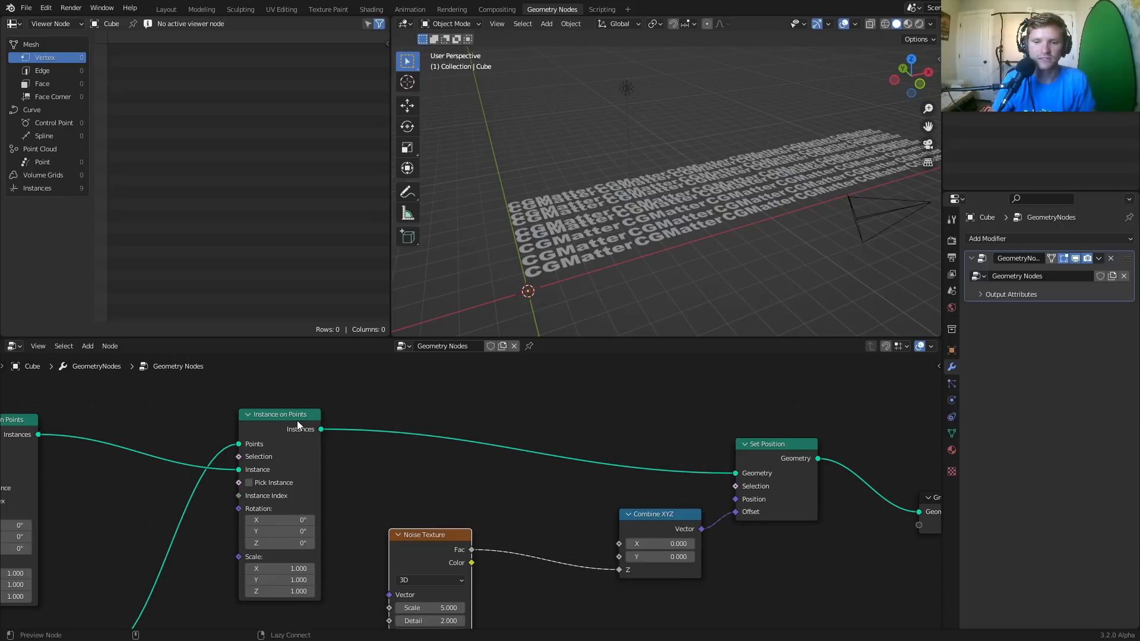
pyautogui.keyDown('ctrl'); pyautogui.keyDown('shift'); pyautogui.click(318, 422); pyautogui.keyUp('shift'); pyautogui.keyUp('ctrl')
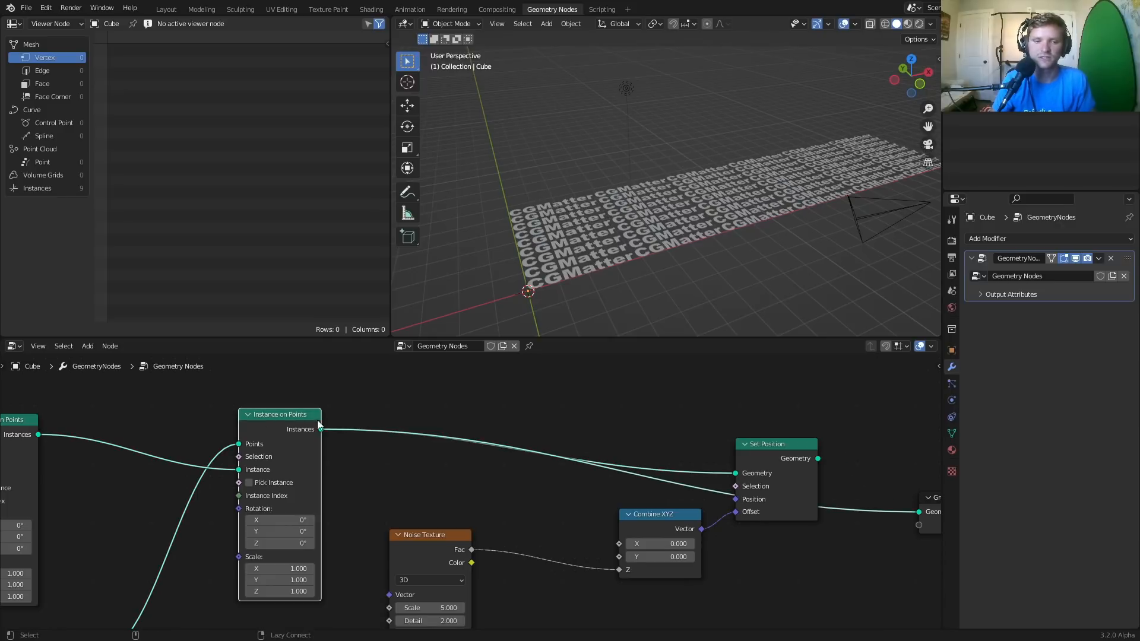
pyautogui.keyDown('ctrl'); pyautogui.keyDown('shift'); pyautogui.click(319, 422); pyautogui.keyUp('shift'); pyautogui.keyUp('ctrl')
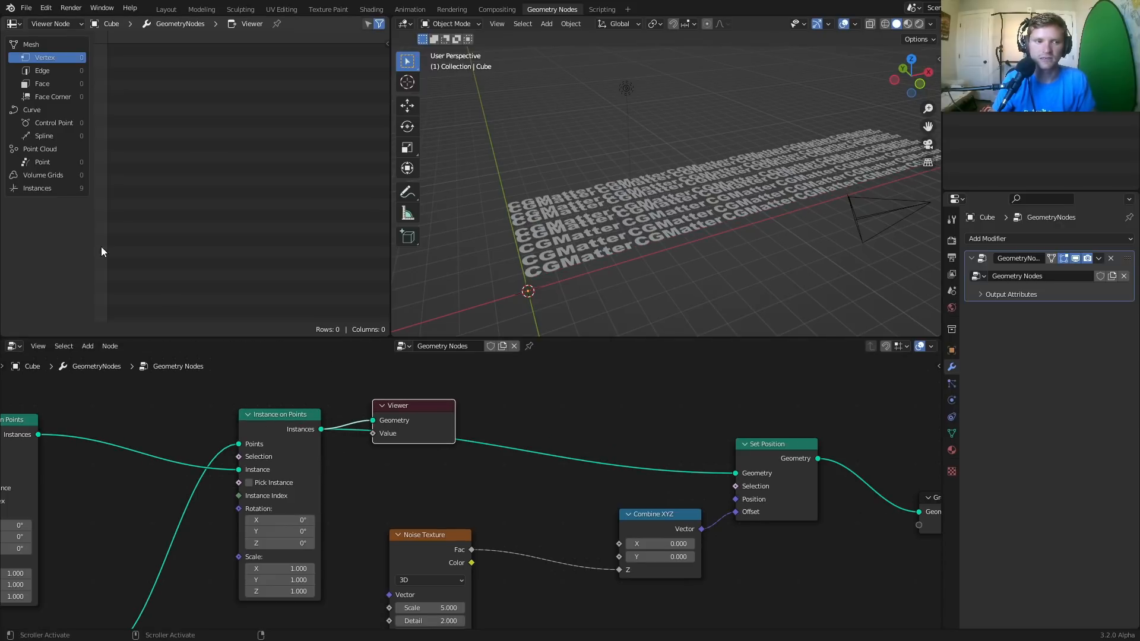
pyautogui.click(55, 186)
pyautogui.moveTo(510, 251); pyautogui.dragTo(583, 297, button='middle')
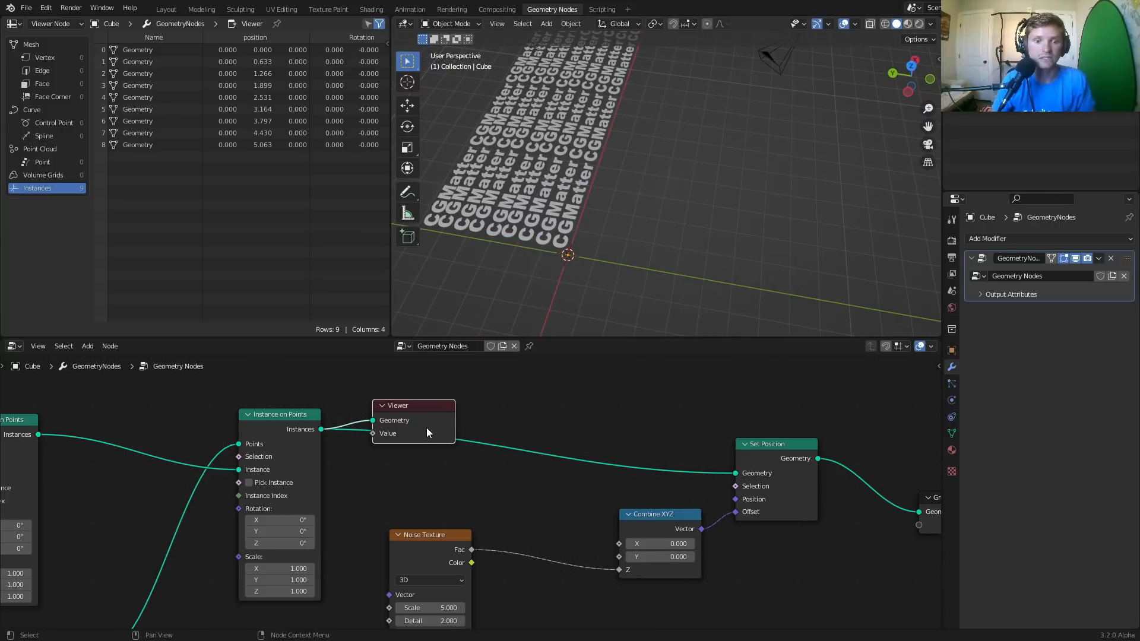
pyautogui.press('x')
# Insert a Realize Instances node between the final Instance on Points node and Set Position
pyautogui.hotkey('shift', 'a')
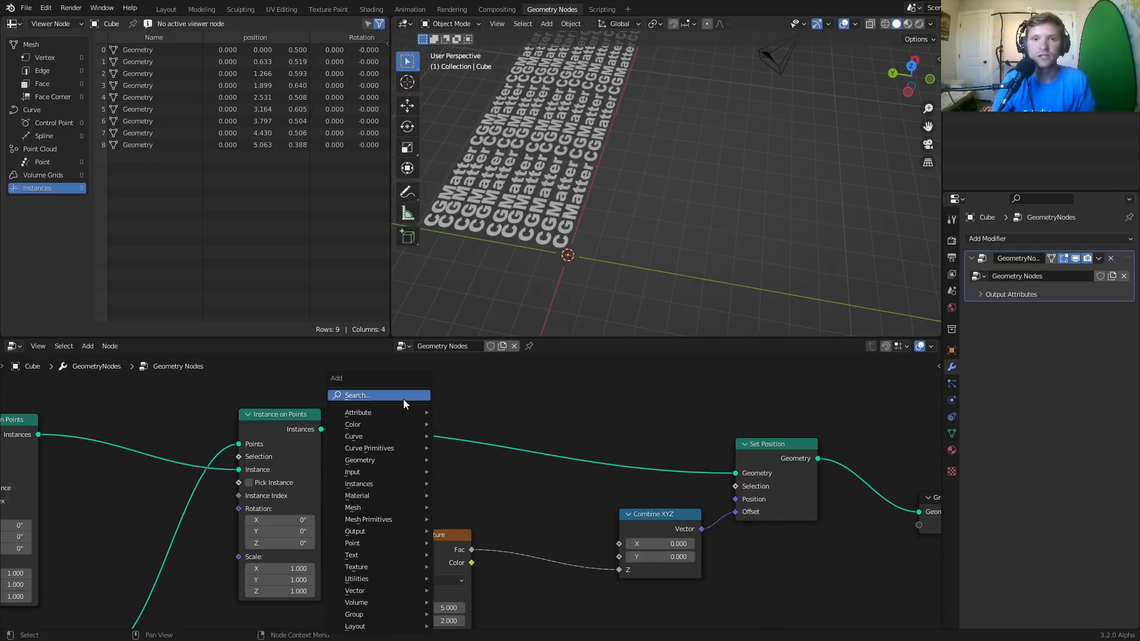
pyautogui.click(402, 399)
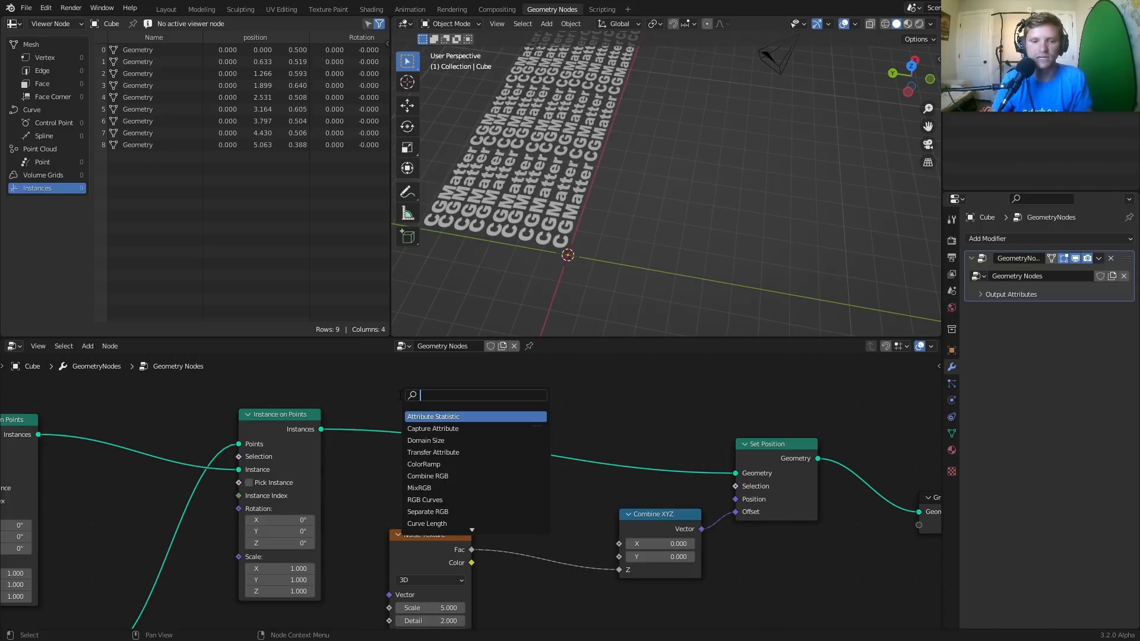
pyautogui.write('realize')
pyautogui.press('Return')
pyautogui.click(390, 419)
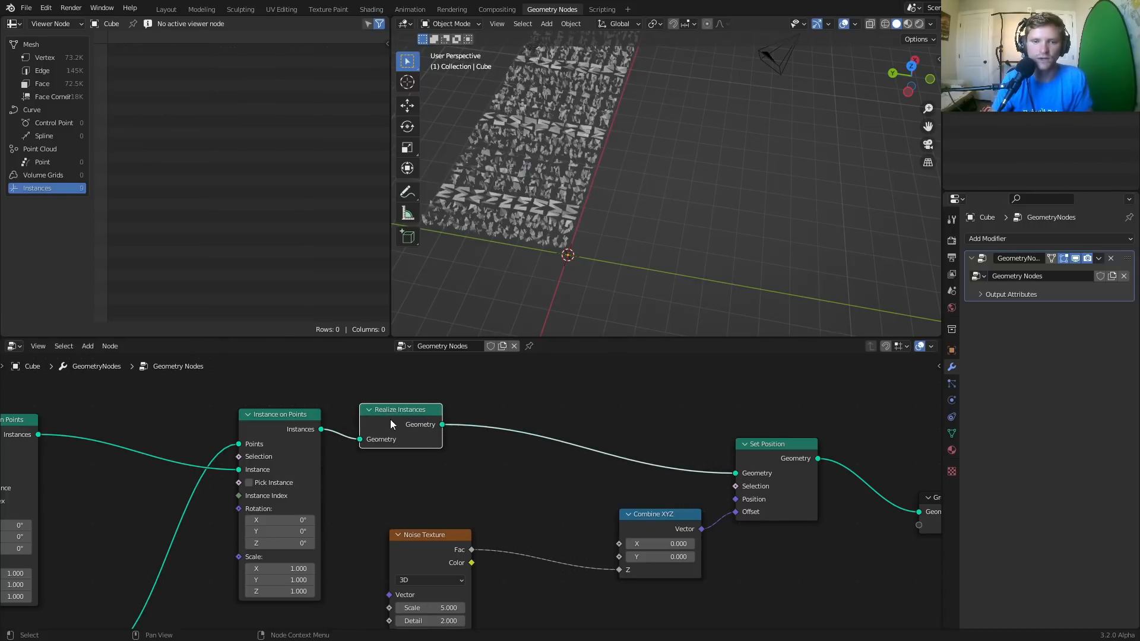
pyautogui.moveTo(534, 208); pyautogui.dragTo(643, 148, button='middle')
pyautogui.scroll(5, 640, 224)
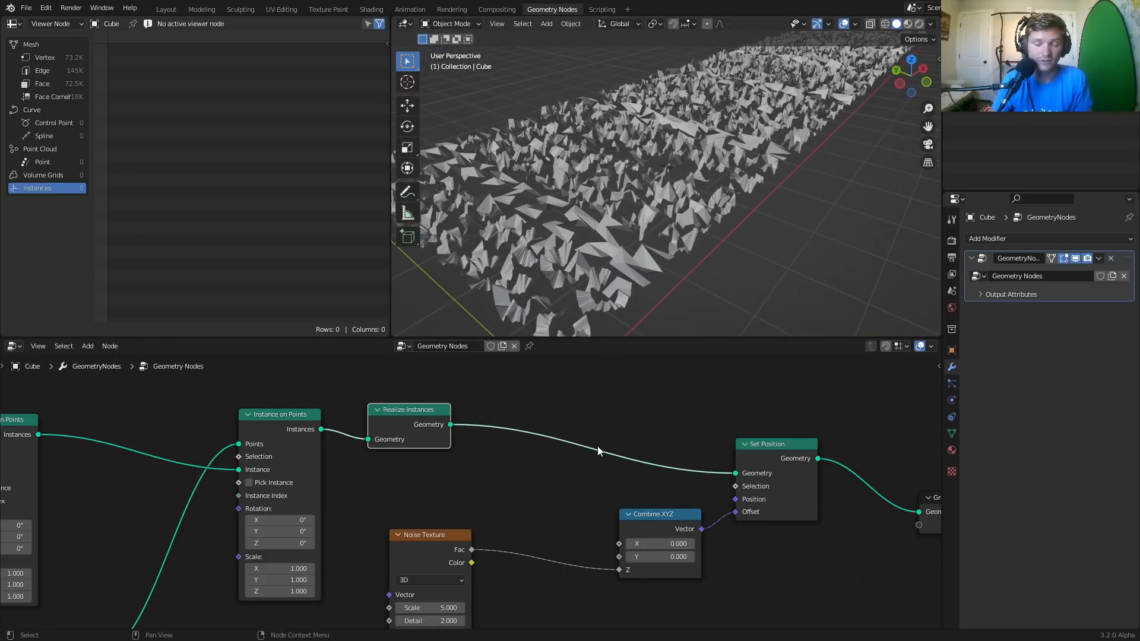
pyautogui.moveTo(526, 504); pyautogui.dragTo(577, 452, button='middle')
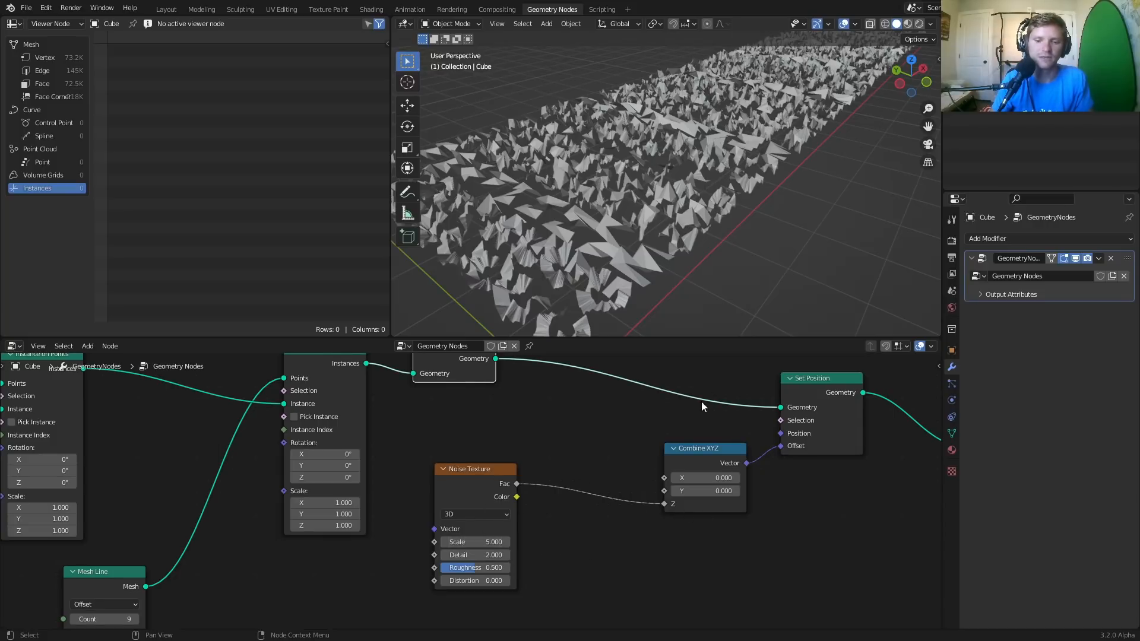
# Try cutting the Noise Texture link and giving Combine XYZ a uniform Z offset of 0.260, and undo both changes
pyautogui.keyDown('ctrl'); pyautogui.moveTo(647, 532); pyautogui.dragTo(641, 482, button='right'); pyautogui.keyUp('ctrl')
pyautogui.moveTo(700, 507)
pyautogui.mouseDown()
pyautogui.moveTo(728, 508)
pyautogui.moveTo(716, 508)
pyautogui.mouseUp()
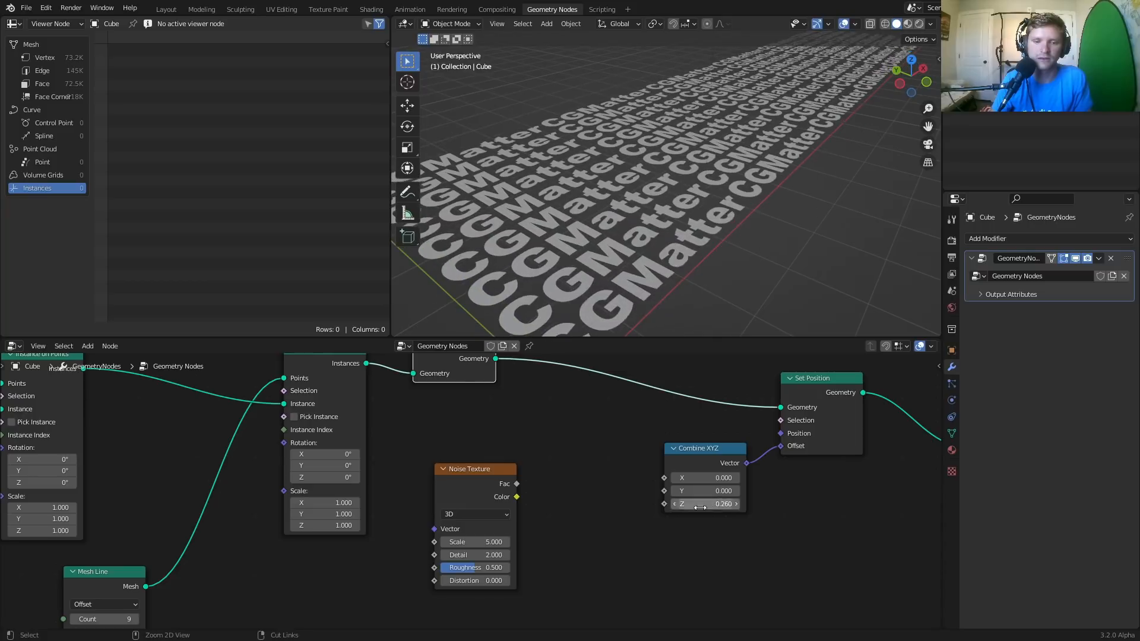
pyautogui.hotkey('ctrl', 'z')
pyautogui.hotkey('ctrl', 'z')
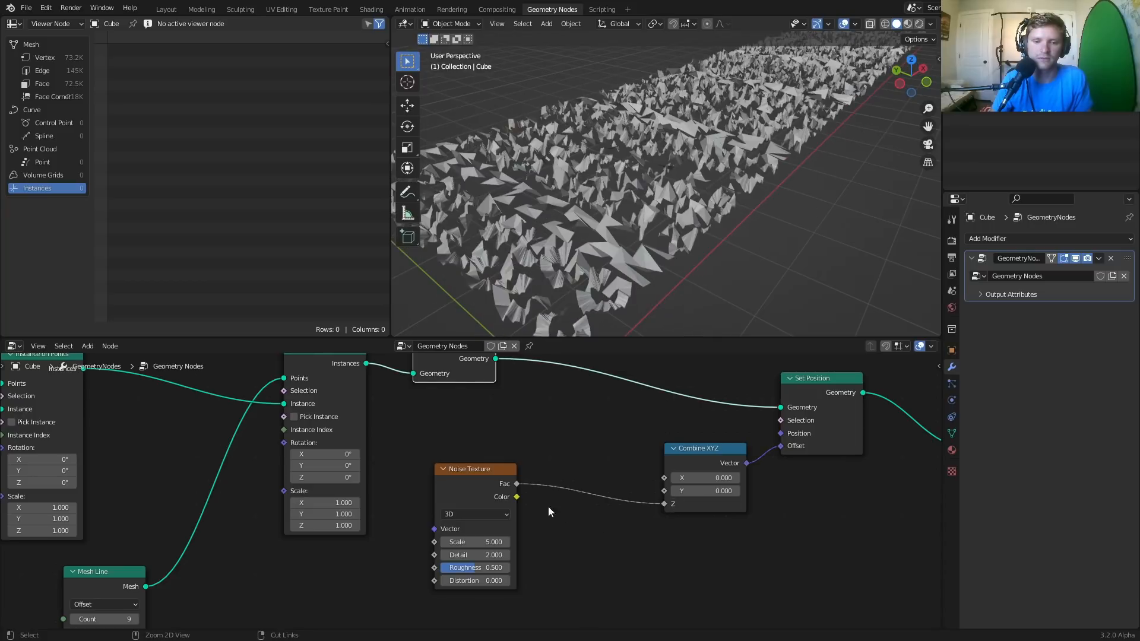
# Set the Noise Texture scale to 1, also trying 2 and higher values such as 10.6
pyautogui.click(493, 543)
pyautogui.write('2')
pyautogui.press('Return')
pyautogui.click(493, 544)
pyautogui.write('1')
pyautogui.press('Return')
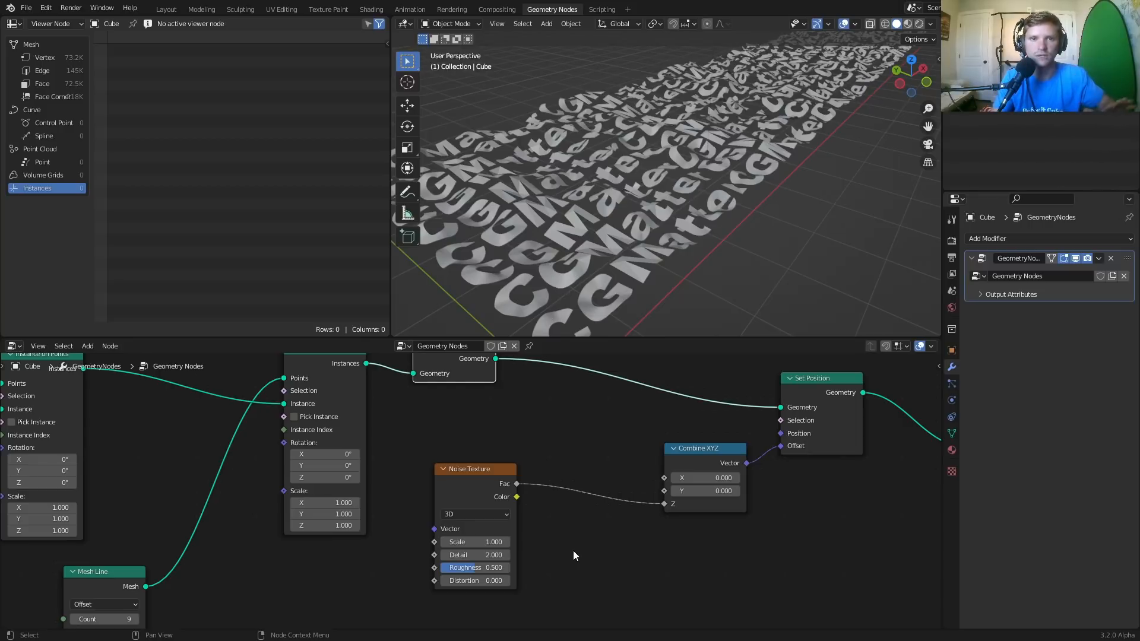
pyautogui.moveTo(482, 543); pyautogui.dragTo(570, 542)
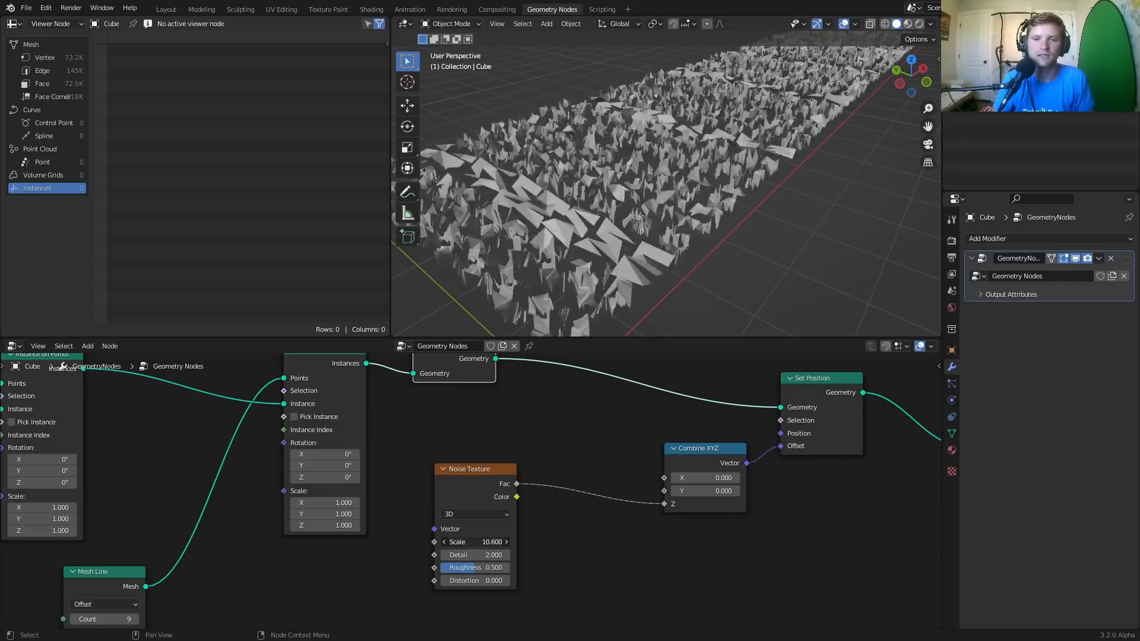
pyautogui.hotkey('ctrl', 'z')
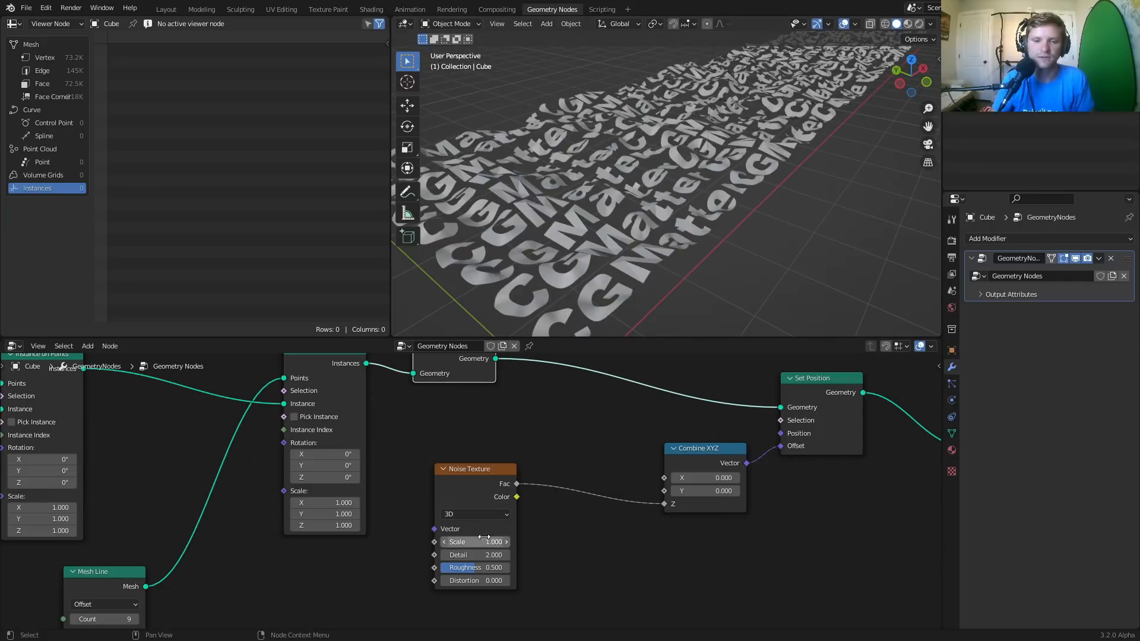
# Set the Noise Texture detail to 0 and its scale to 0.290 for broad, smooth waves in the text
pyautogui.moveTo(485, 555); pyautogui.dragTo(451, 555)
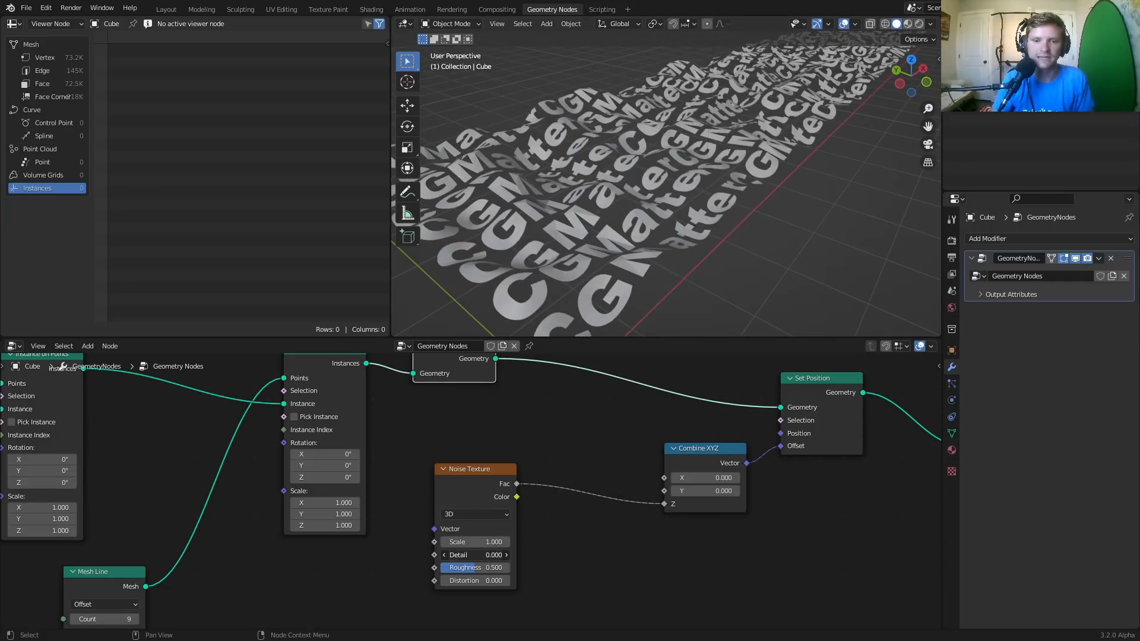
pyautogui.scroll(-6, 750, 191)
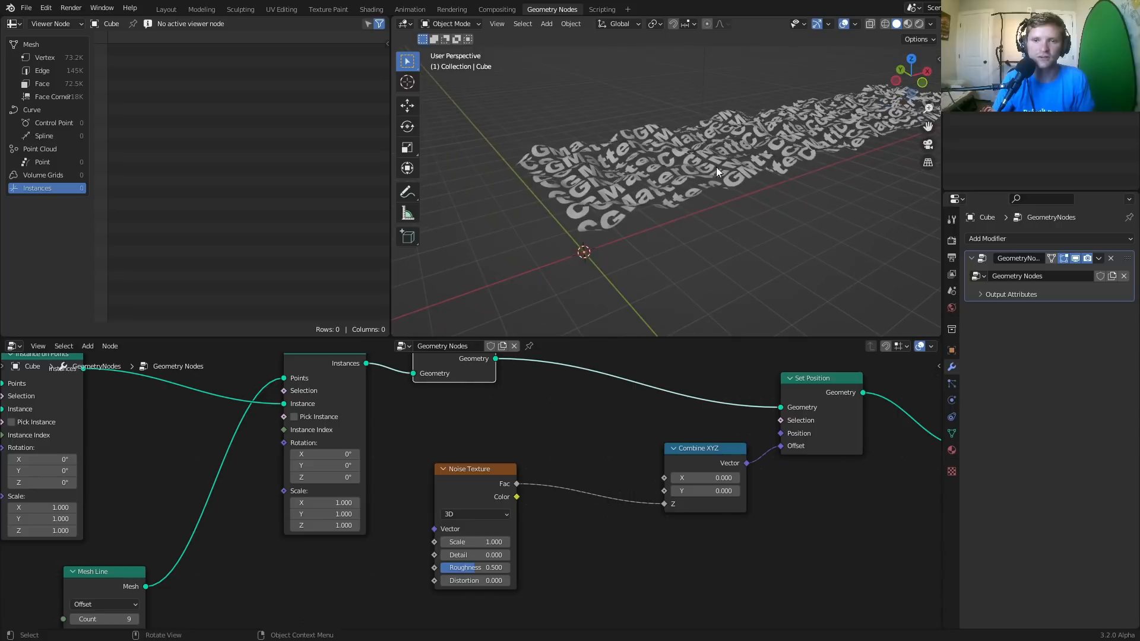
pyautogui.moveTo(633, 193); pyautogui.dragTo(675, 204, button='middle')
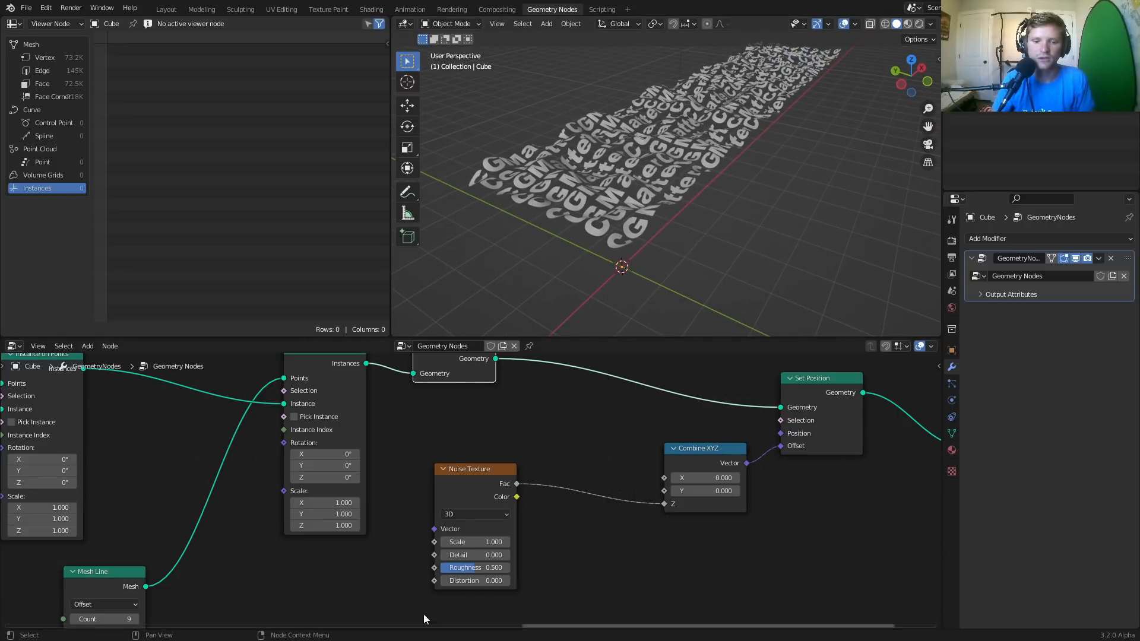
pyautogui.moveTo(470, 581); pyautogui.dragTo(505, 581)
pyautogui.hotkey('ctrl', 'z')
pyautogui.scroll(4, 644, 144)
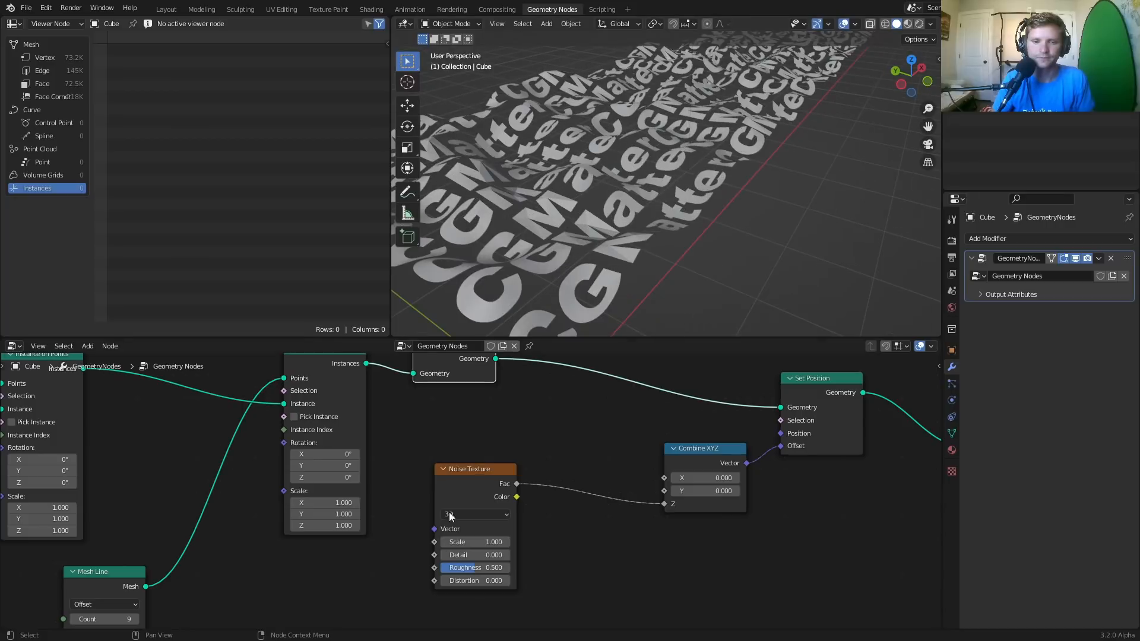
pyautogui.moveTo(484, 543); pyautogui.dragTo(451, 543)
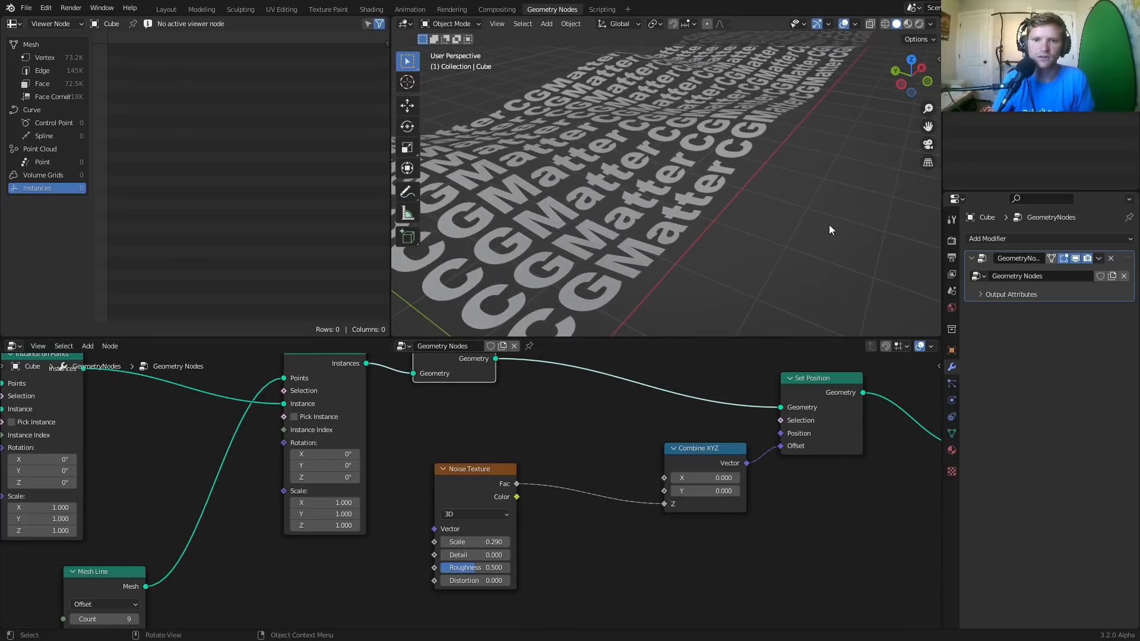
pyautogui.scroll(-4, 716, 152)
pyautogui.moveTo(717, 152); pyautogui.dragTo(676, 256, button='middle')
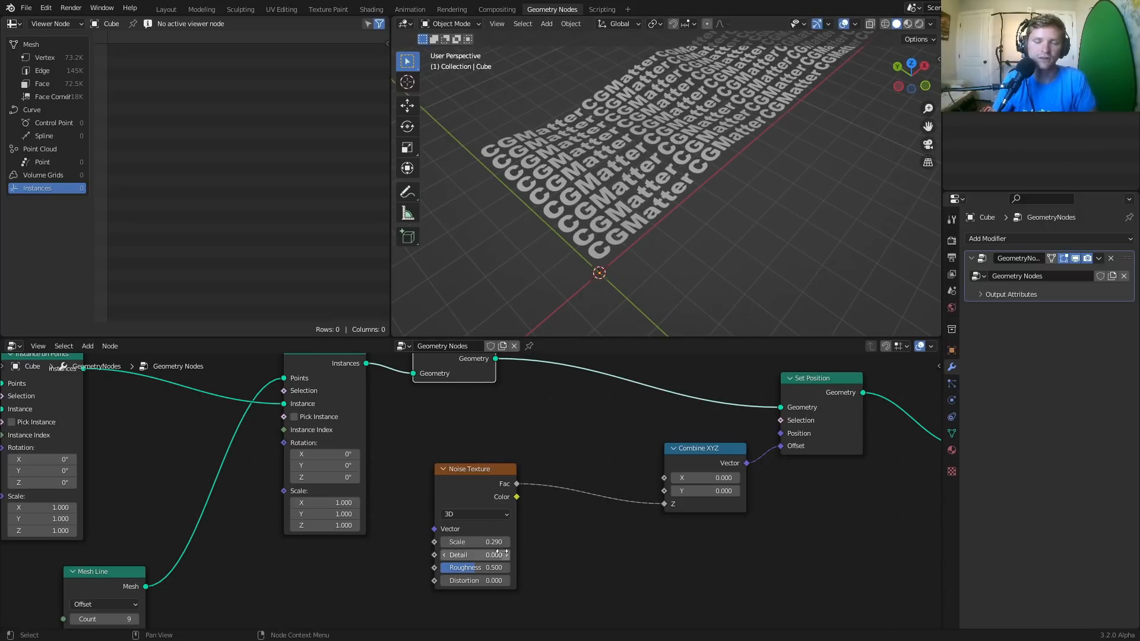
# Try switching the Noise Texture to 4D with a W value of 57.5, and undo both changes
pyautogui.scroll(3, 510, 472)
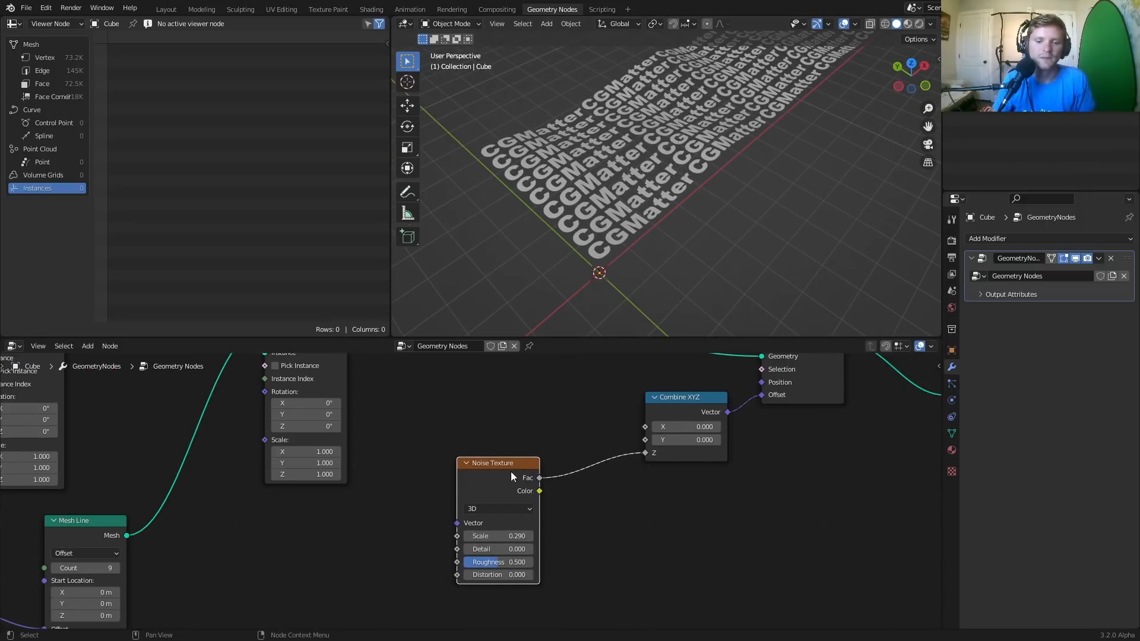
pyautogui.click(523, 514)
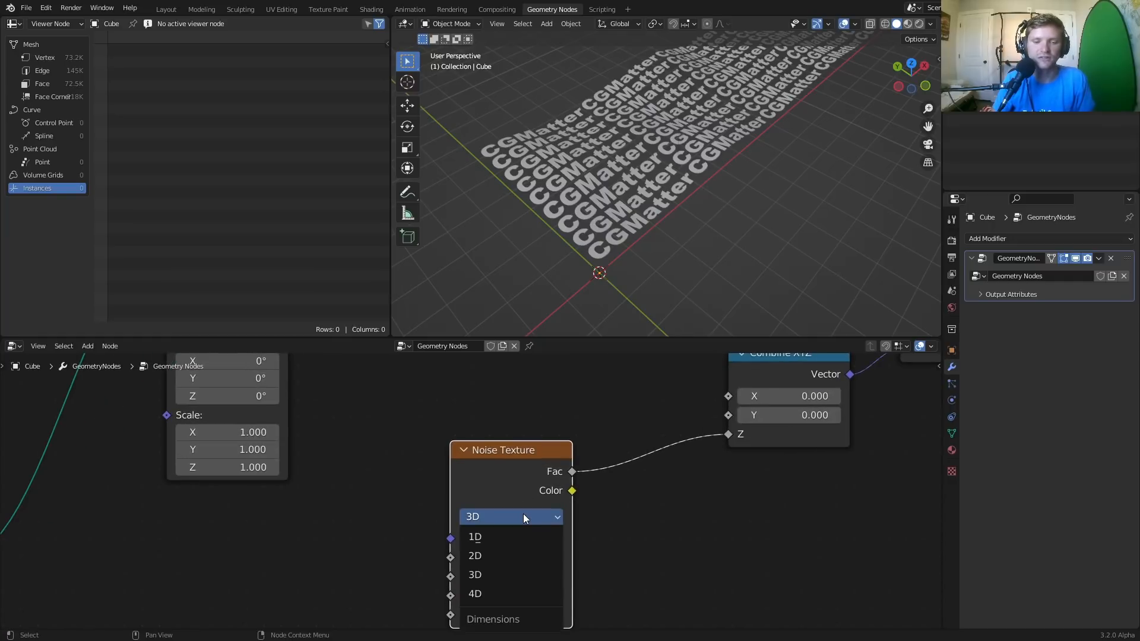
pyautogui.press('4')
pyautogui.moveTo(503, 565); pyautogui.dragTo(649, 564)
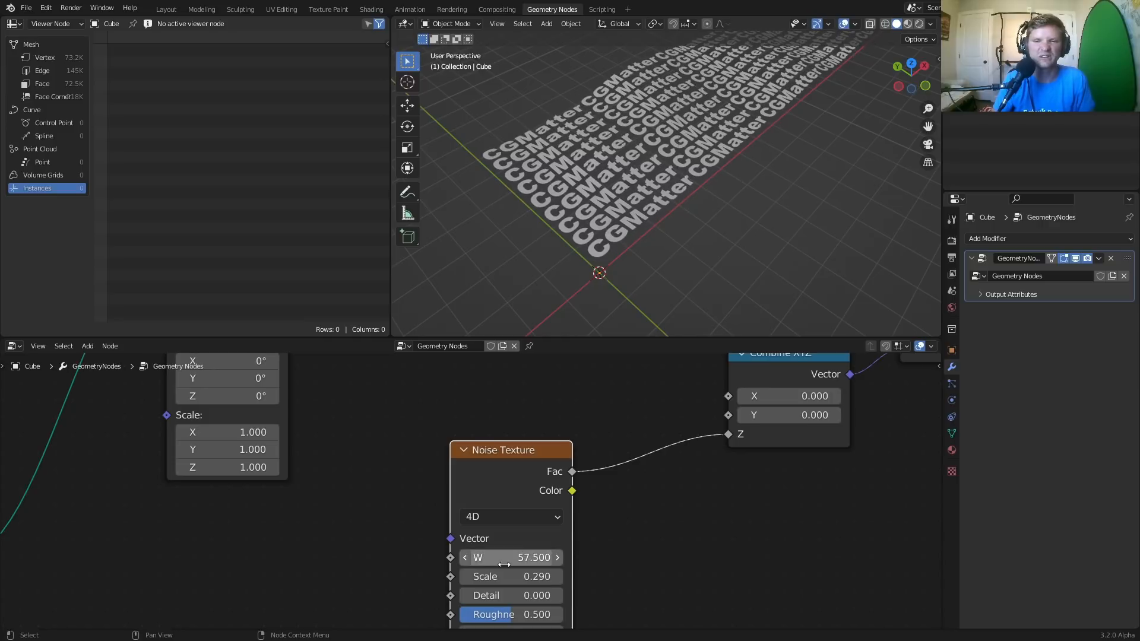
pyautogui.hotkey('ctrl', 'z')
pyautogui.hotkey('ctrl', 'z')
# Add a Position node and connect it to the Vector input of the Noise Texture
pyautogui.moveTo(477, 439); pyautogui.dragTo(635, 409, button='middle')
pyautogui.hotkey('shift', 'a')
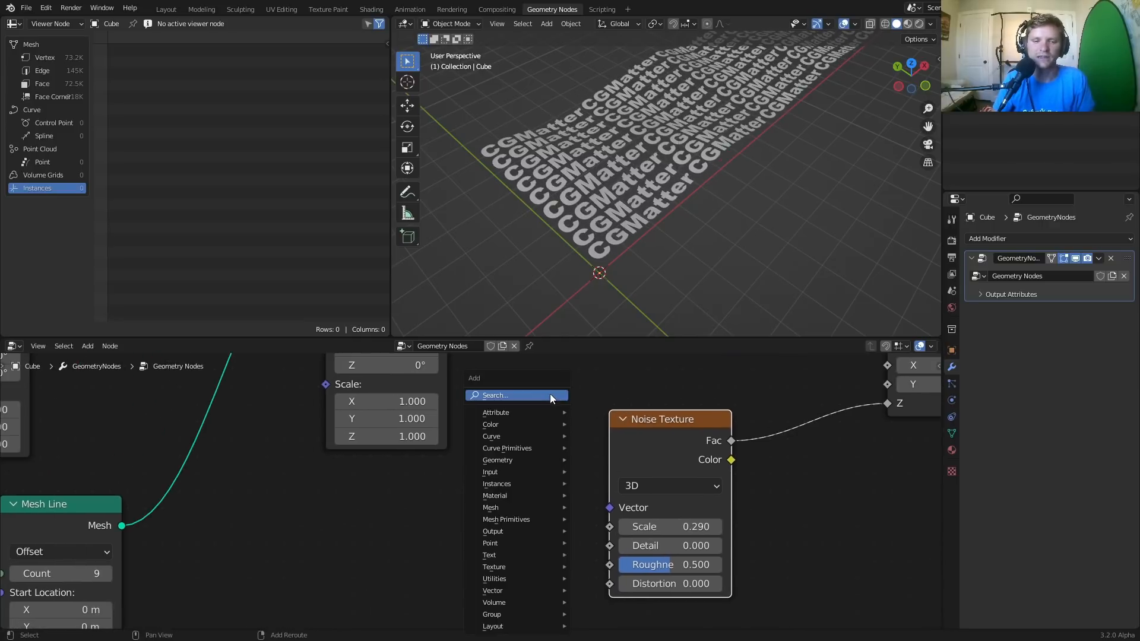
pyautogui.click(551, 393)
pyautogui.write('po')
pyautogui.press('Return')
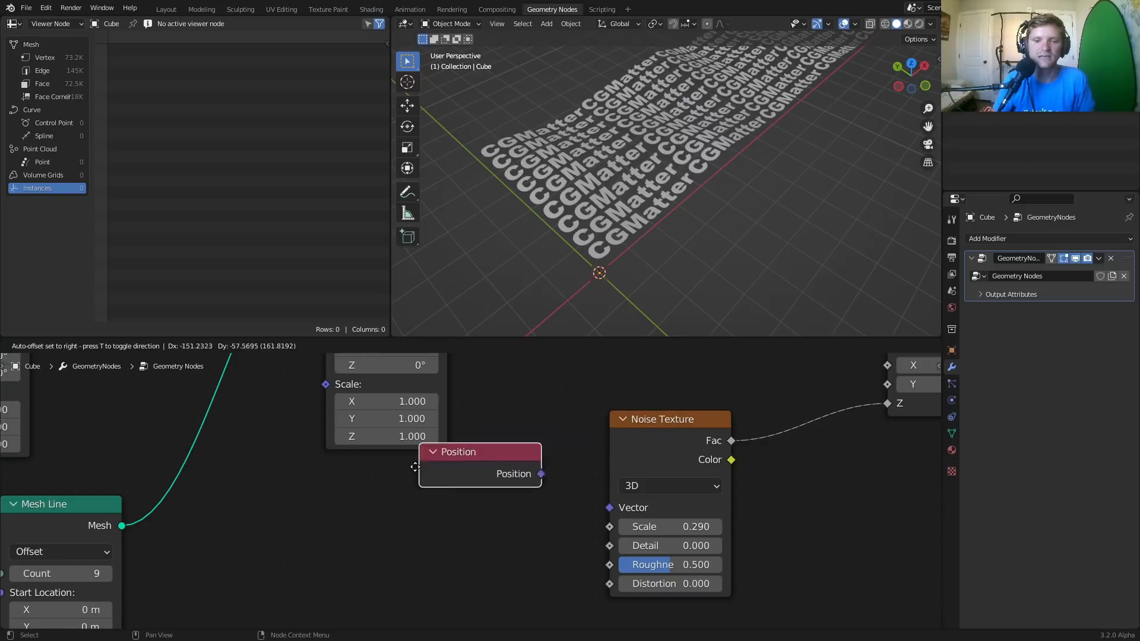
pyautogui.click(255, 486)
pyautogui.moveTo(383, 494); pyautogui.dragTo(589, 518)
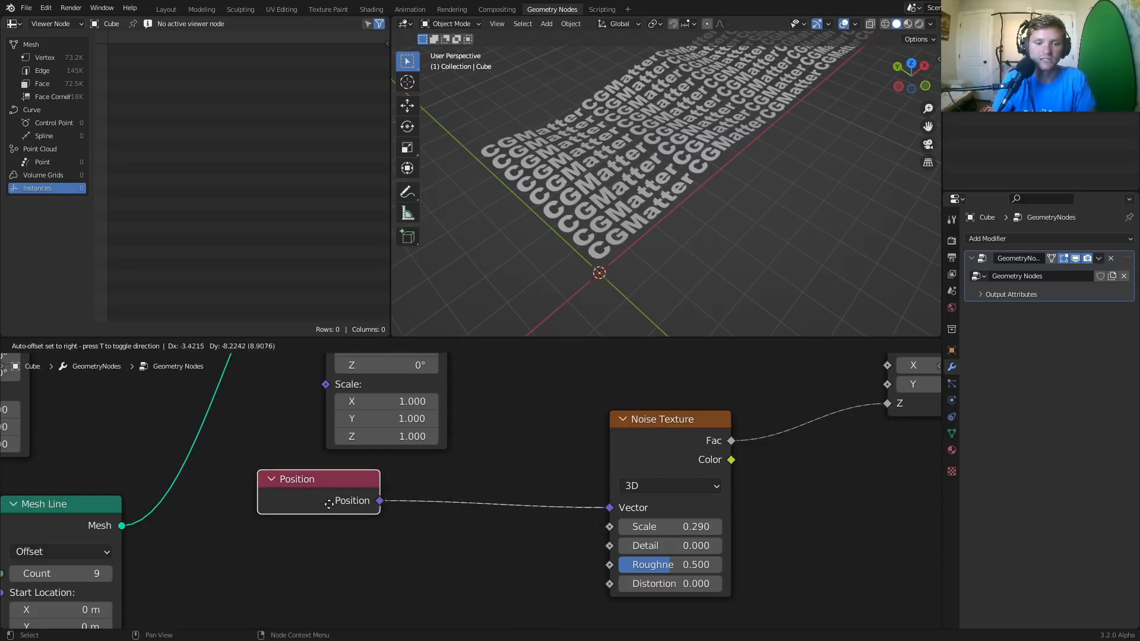
pyautogui.moveTo(350, 497); pyautogui.dragTo(292, 553)
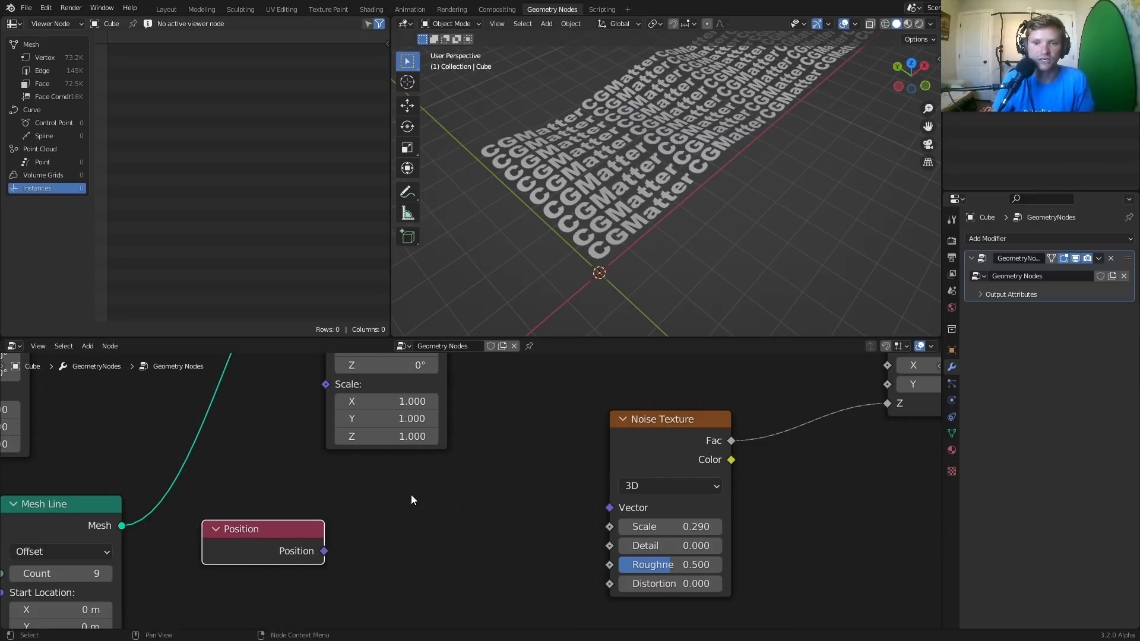
pyautogui.moveTo(609, 508)
pyautogui.mouseDown()
pyautogui.moveTo(536, 561)
pyautogui.moveTo(313, 543)
pyautogui.moveTo(609, 508)
pyautogui.mouseUp()
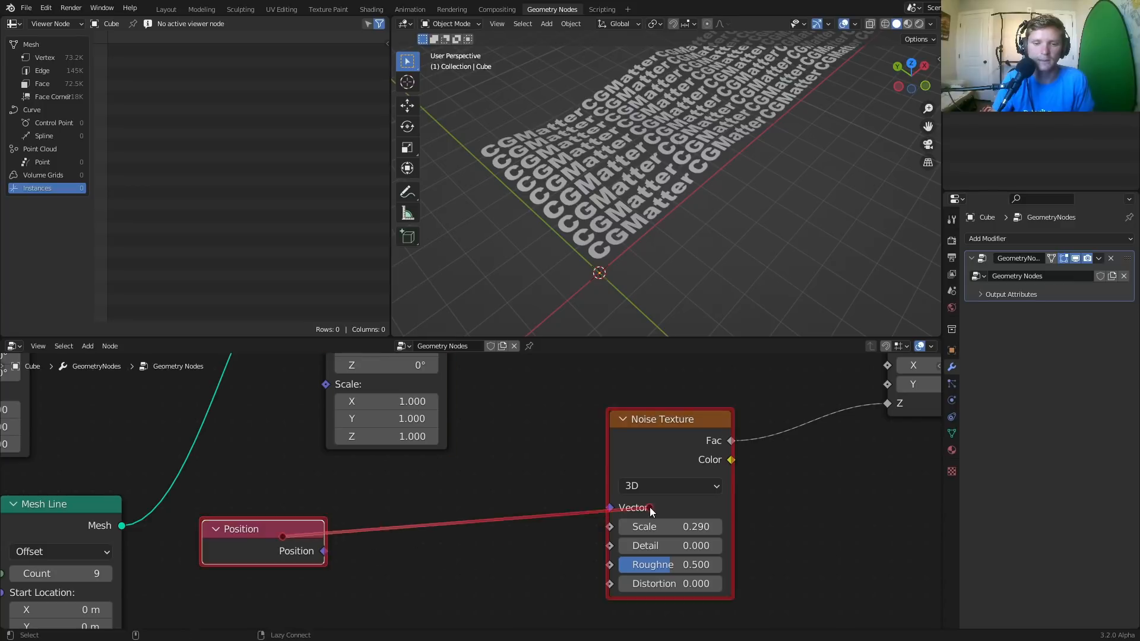
# Insert a Vector Math node set to Add between the Position and Noise Texture nodes
pyautogui.hotkey('shift', 'a')
pyautogui.click(369, 395)
pyautogui.write('vec')
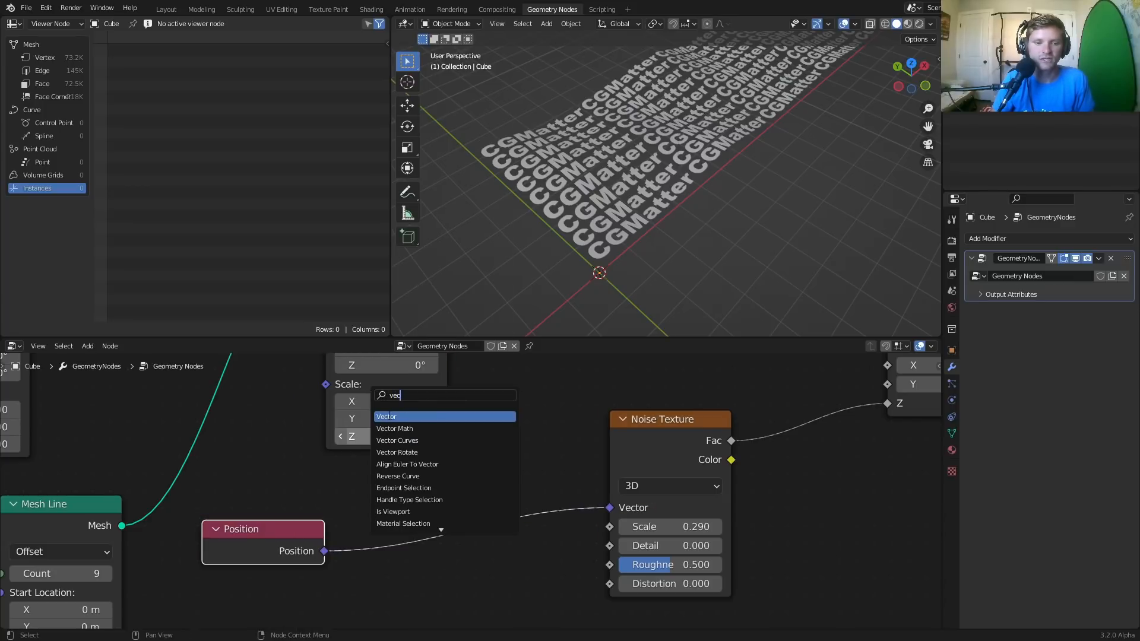
pyautogui.press('Down')
pyautogui.press('Return')
pyautogui.click(435, 502)
# Shift the noise along X with an Add vector value of 6.140, also trying and reverting larger values such as 17.980
pyautogui.moveTo(451, 536); pyautogui.dragTo(435, 494, button='middle')
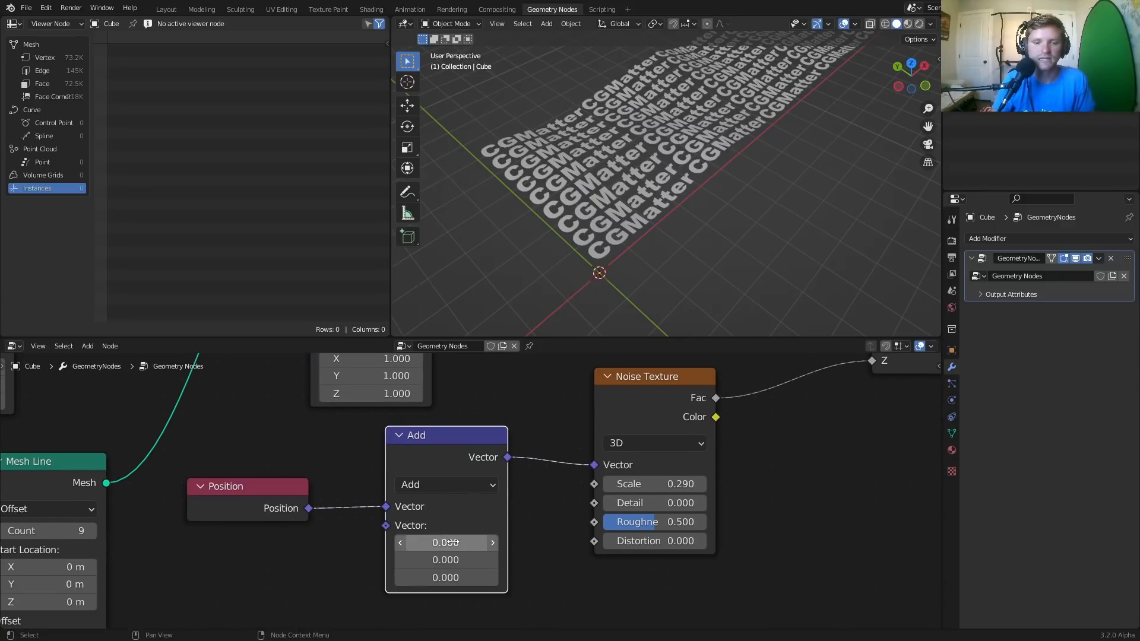
pyautogui.moveTo(445, 542); pyautogui.dragTo(475, 542)
pyautogui.moveTo(445, 543); pyautogui.dragTo(493, 542)
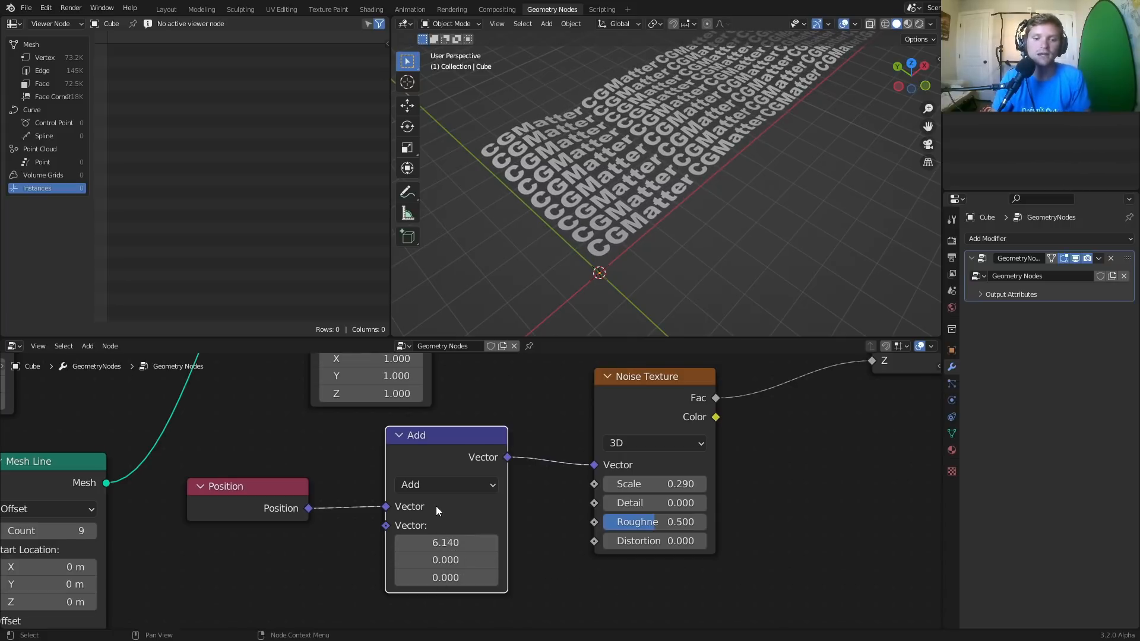
pyautogui.moveTo(445, 543); pyautogui.dragTo(521, 543)
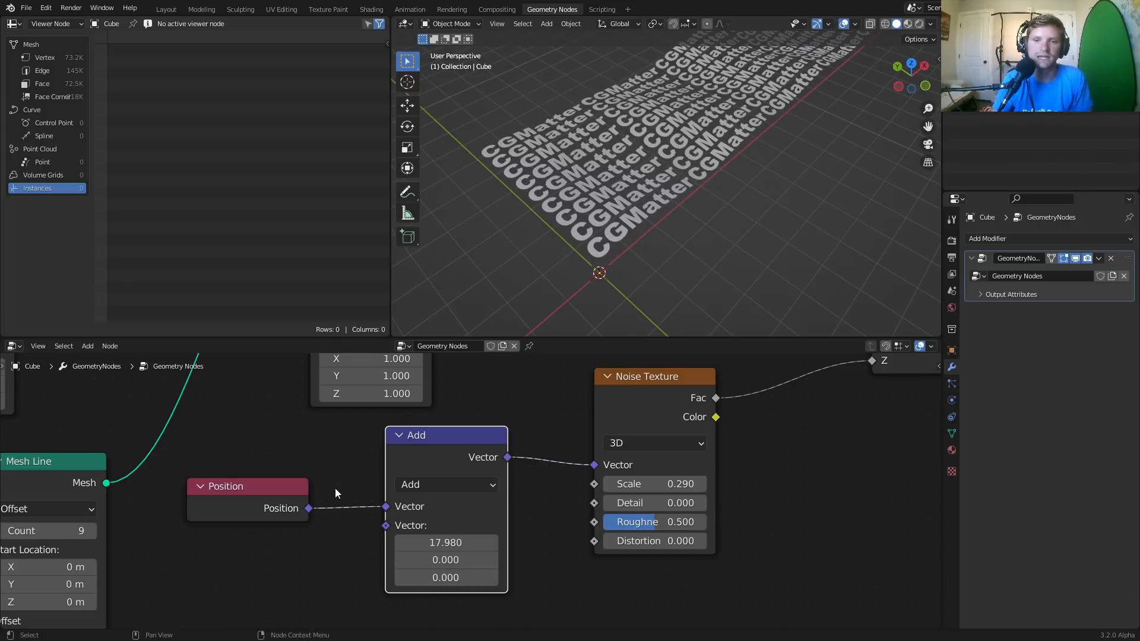
pyautogui.hotkey('ctrl', 'z')
pyautogui.scroll(-2, 671, 189)
pyautogui.keyDown('shift'); pyautogui.moveTo(701, 174); pyautogui.dragTo(633, 254, button='middle'); pyautogui.keyUp('shift')
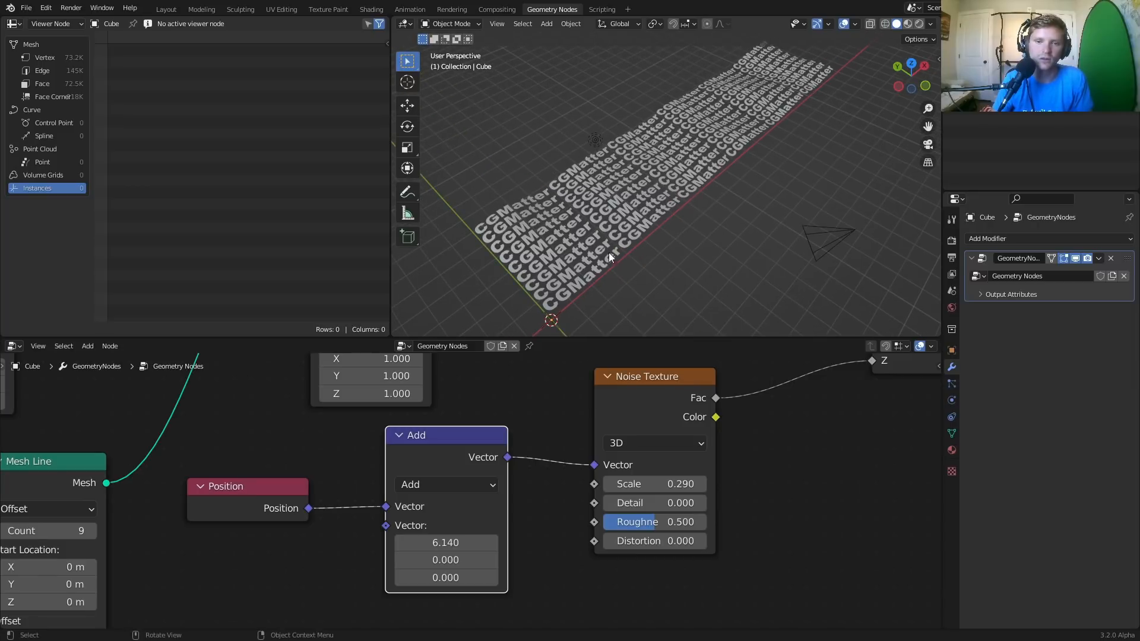
pyautogui.moveTo(458, 507); pyautogui.dragTo(475, 500, button='middle')
pyautogui.moveTo(475, 533); pyautogui.dragTo(580, 533)
pyautogui.hotkey('ctrl', 'z')
# Add a Scene Time node and place it just below the Mesh Line node
pyautogui.hotkey('shift', 'a')
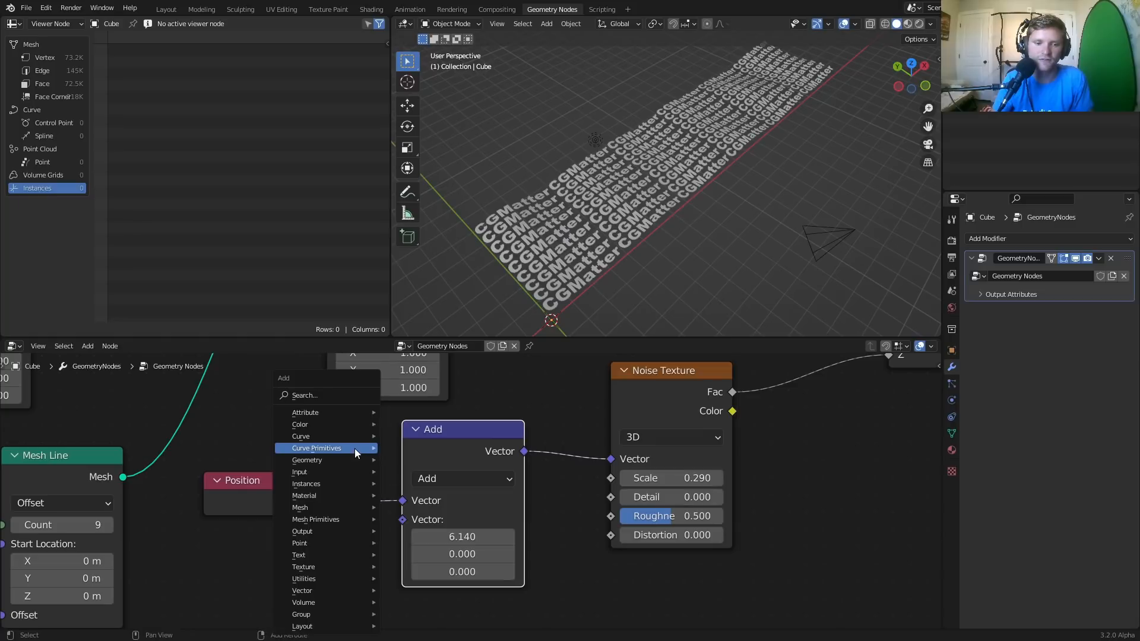
pyautogui.write('time')
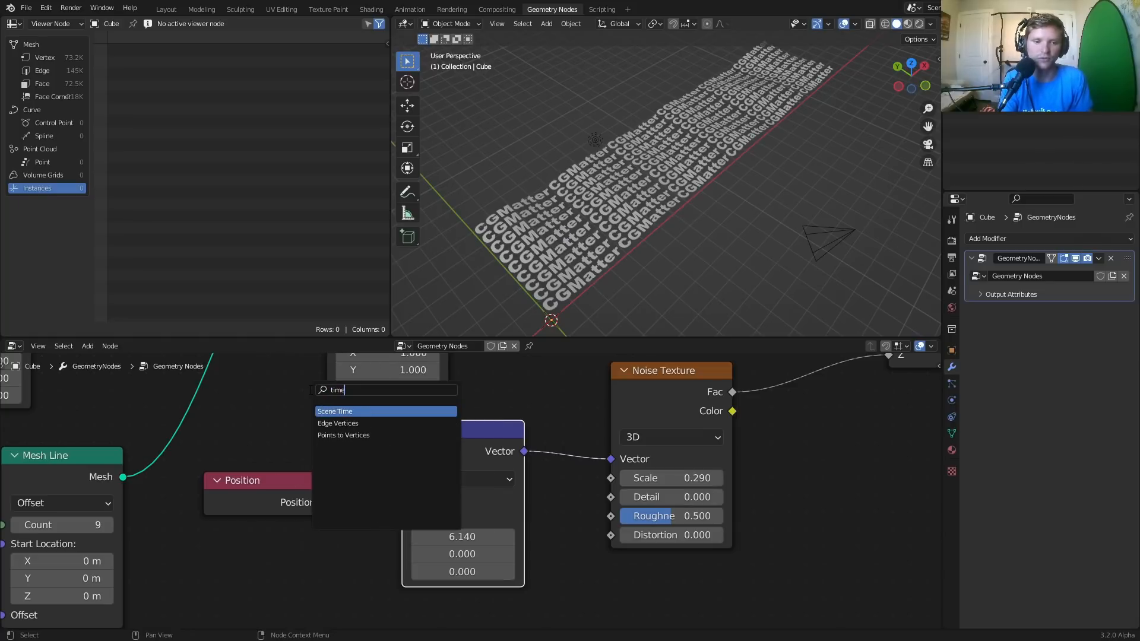
pyautogui.press('Return')
pyautogui.click(192, 527)
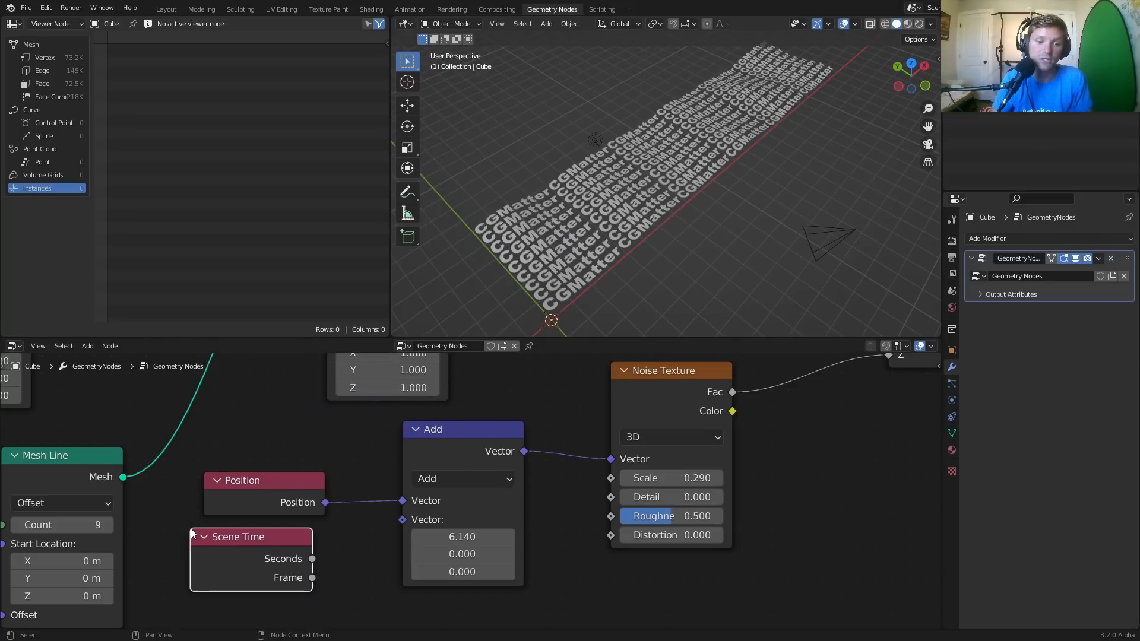
pyautogui.scroll(3, 300, 512)
pyautogui.scroll(-9, 256, 500)
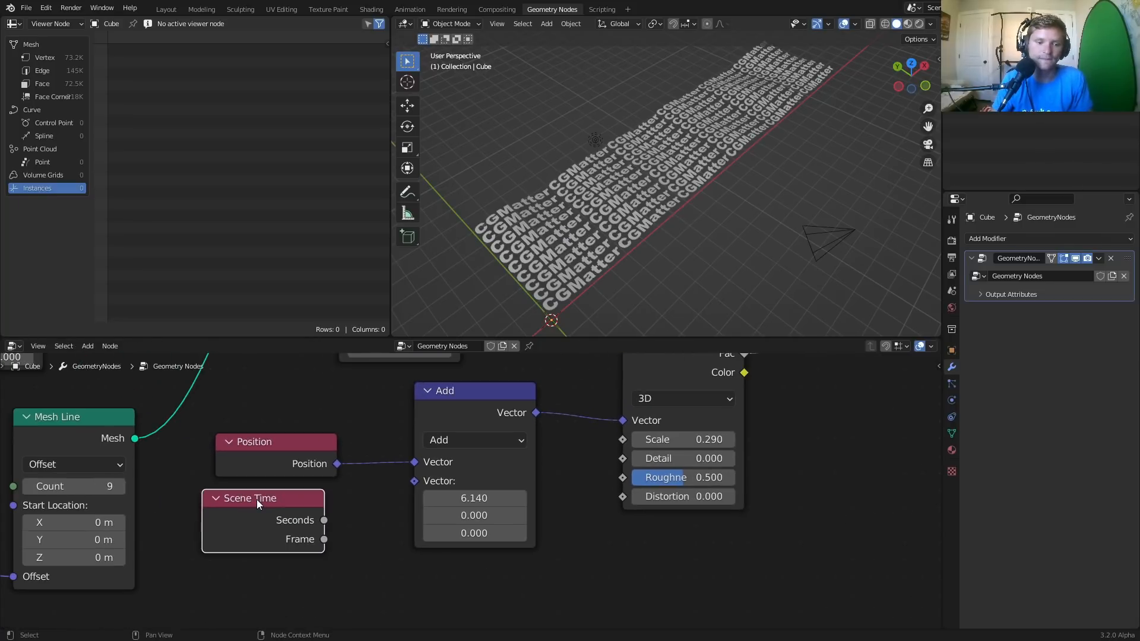
pyautogui.moveTo(315, 493); pyautogui.dragTo(371, 469, button='middle')
pyautogui.moveTo(383, 473); pyautogui.dragTo(202, 555)
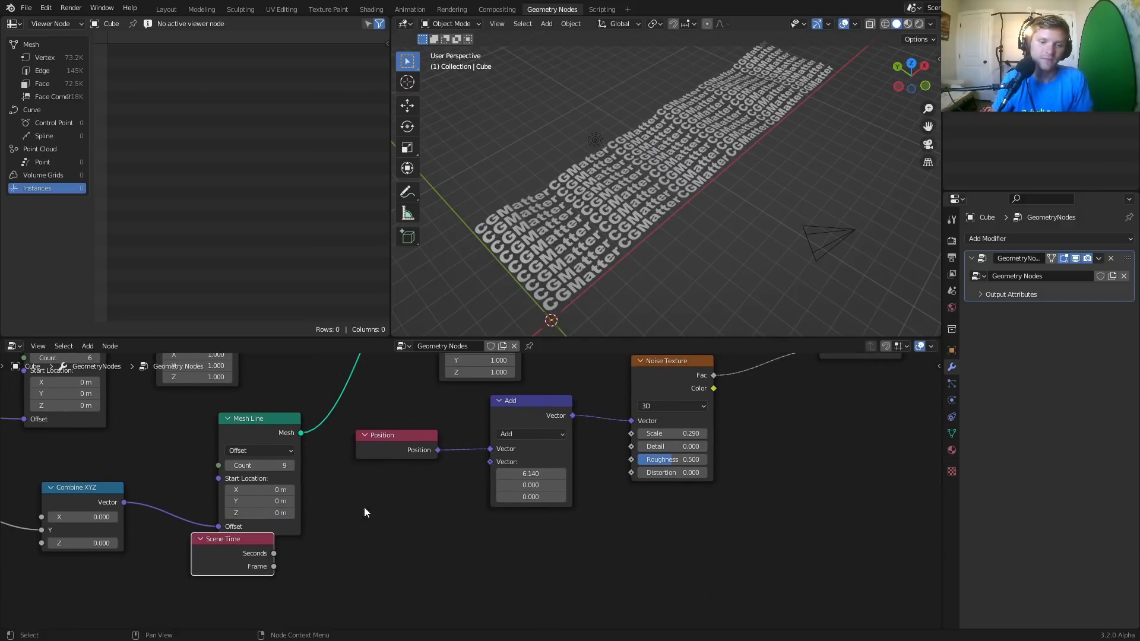
# Add a Combine XYZ node feeding the second Vector input of the Add node
pyautogui.moveTo(491, 462); pyautogui.dragTo(291, 495)
pyautogui.write('c')
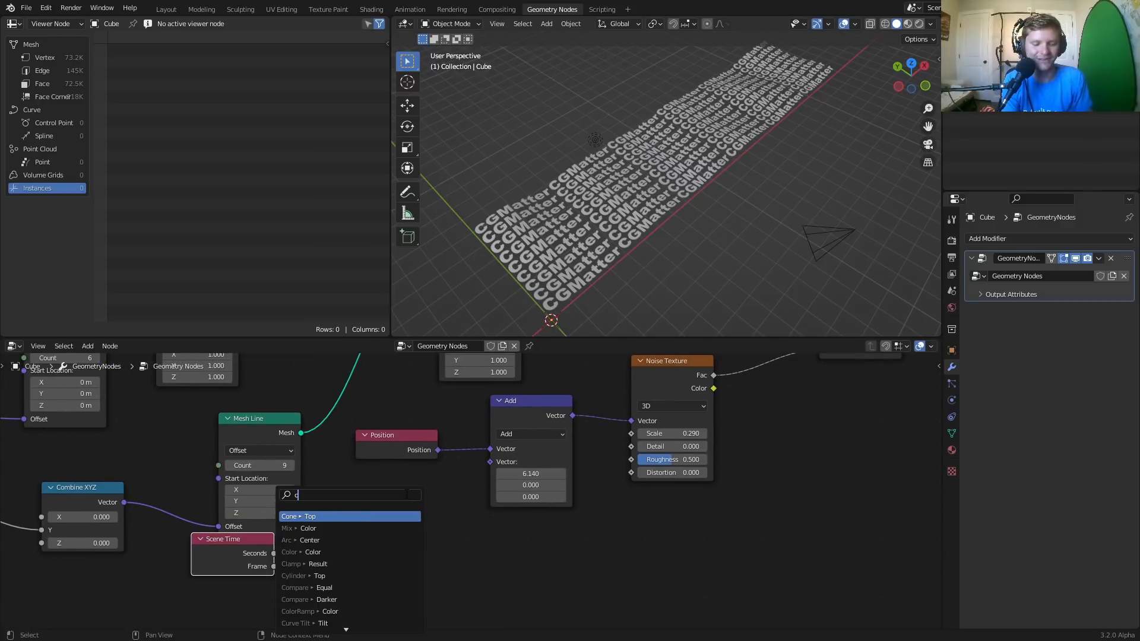
pyautogui.write('ombine')
pyautogui.press('Down')
pyautogui.press('Return')
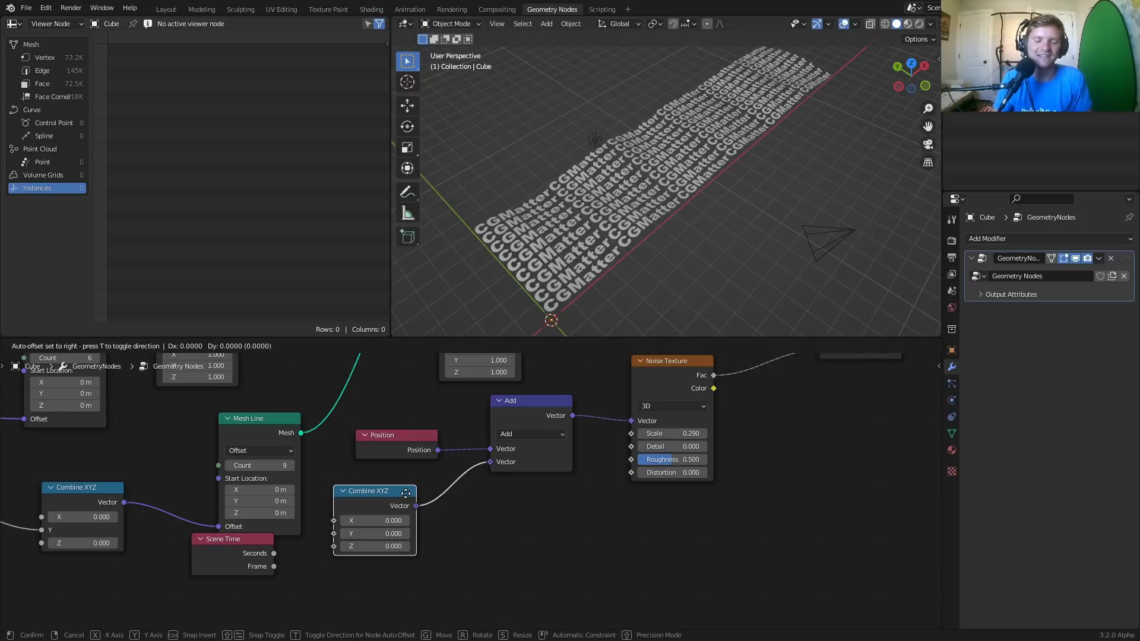
pyautogui.click(438, 480)
# Connect the Seconds output of Scene Time to the X input of the new Combine XYZ and play the animation
pyautogui.moveTo(273, 552)
pyautogui.mouseDown()
pyautogui.moveTo(309, 551)
pyautogui.moveTo(373, 507)
pyautogui.moveTo(285, 557)
pyautogui.mouseUp()
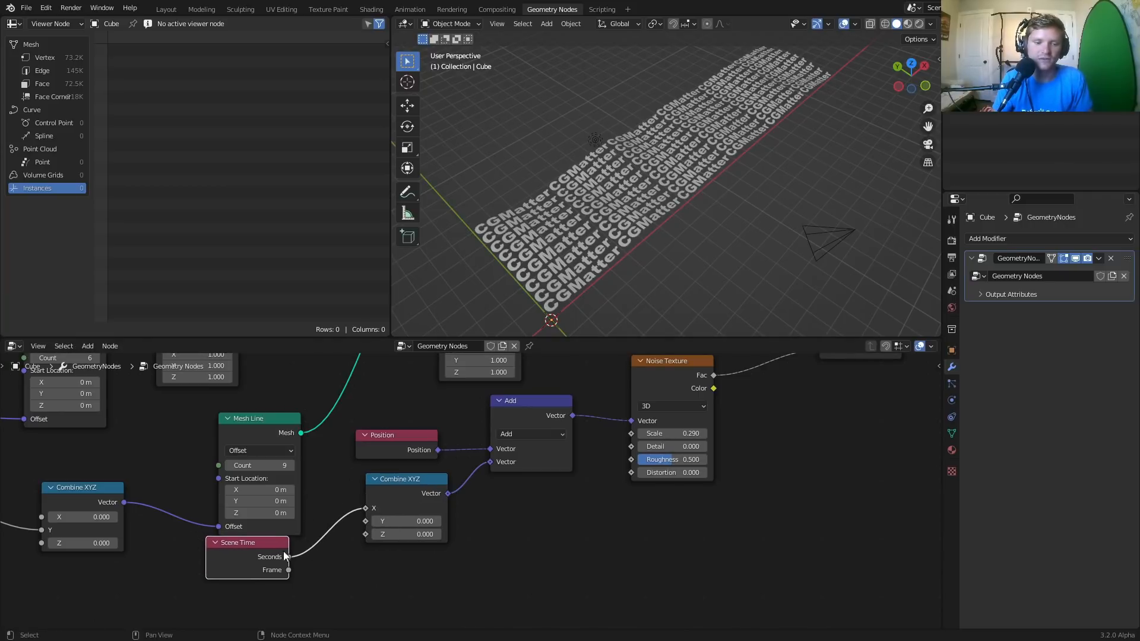
pyautogui.press('space')
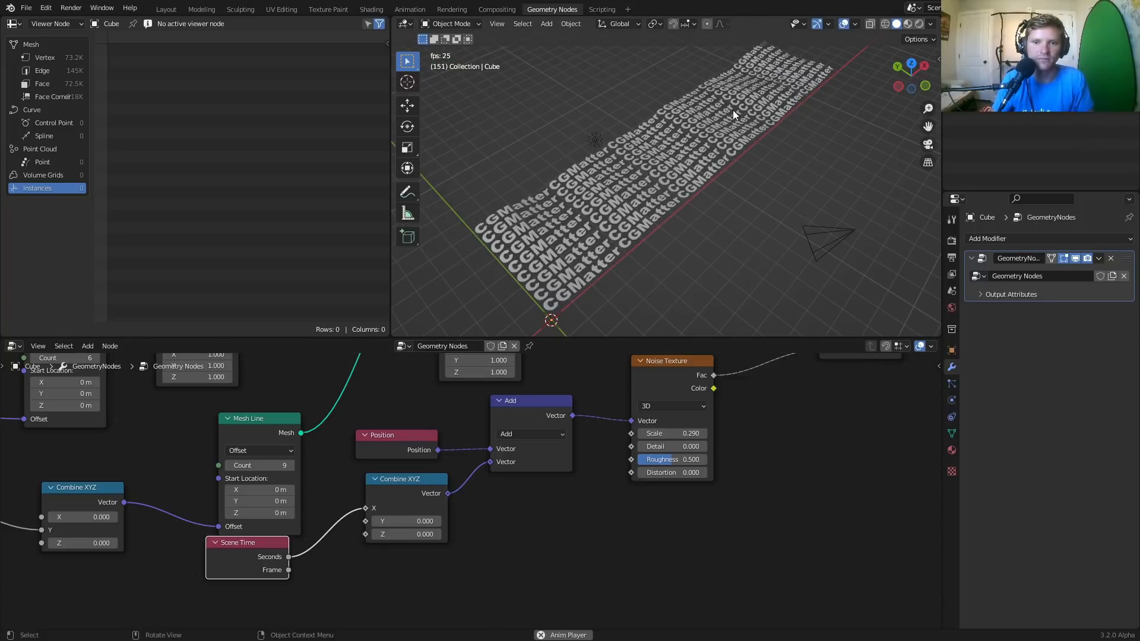
# Insert a Math node set to Multiply between the Scene Time Seconds output and the Combine XYZ X input
pyautogui.moveTo(382, 500); pyautogui.dragTo(524, 422, button='middle')
pyautogui.hotkey('shift', 'a')
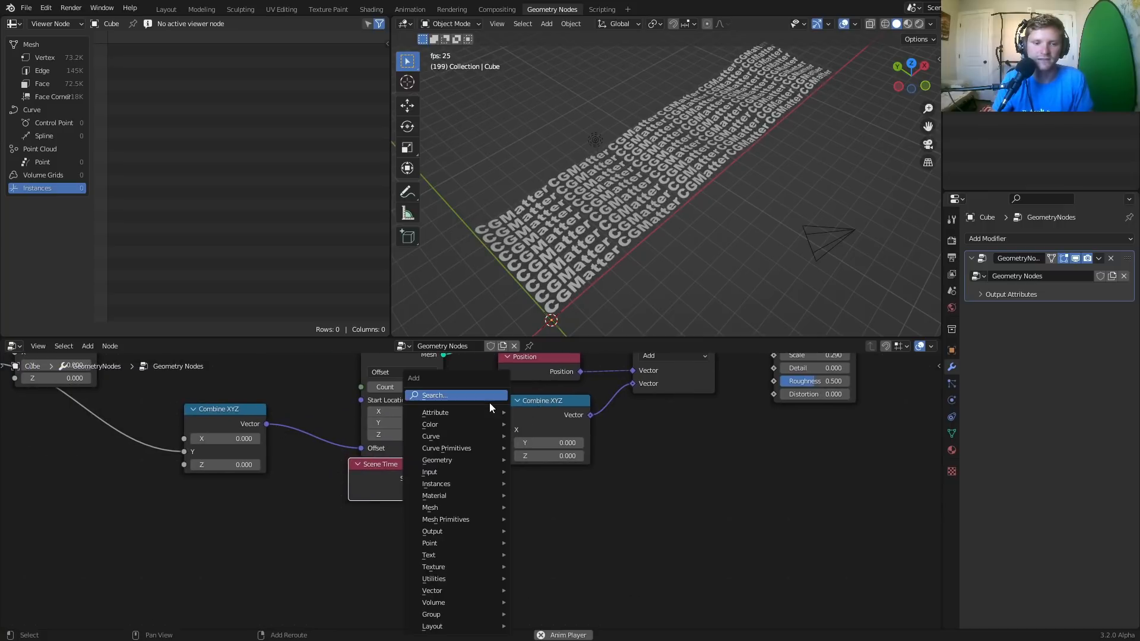
pyautogui.write('math')
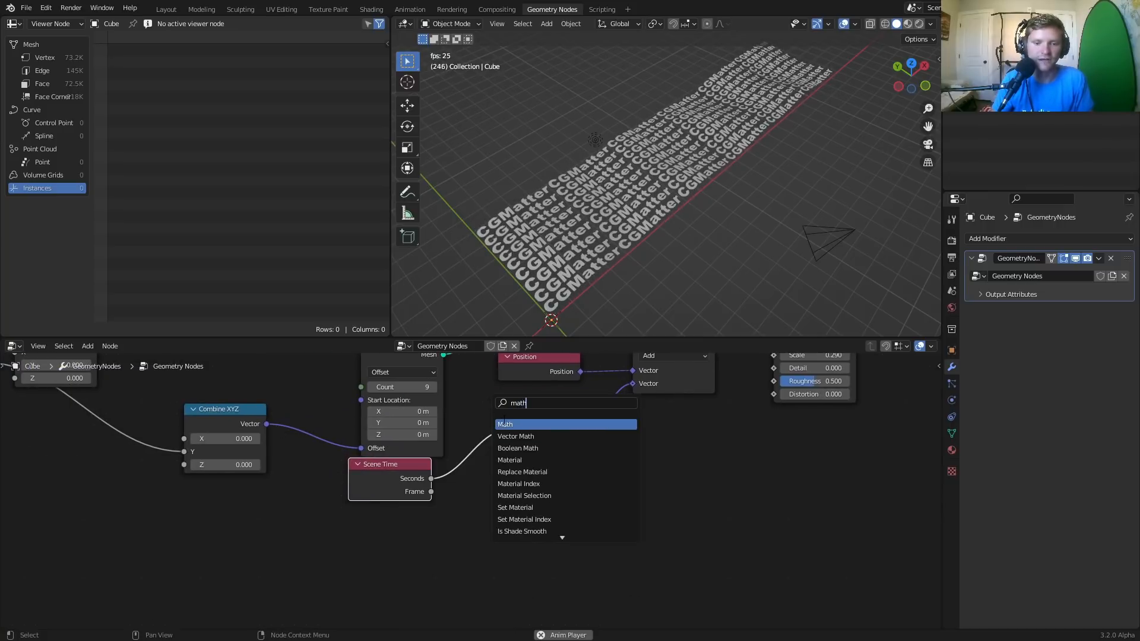
pyautogui.click(502, 425)
pyautogui.click(473, 456)
pyautogui.click(507, 467)
pyautogui.click(502, 345)
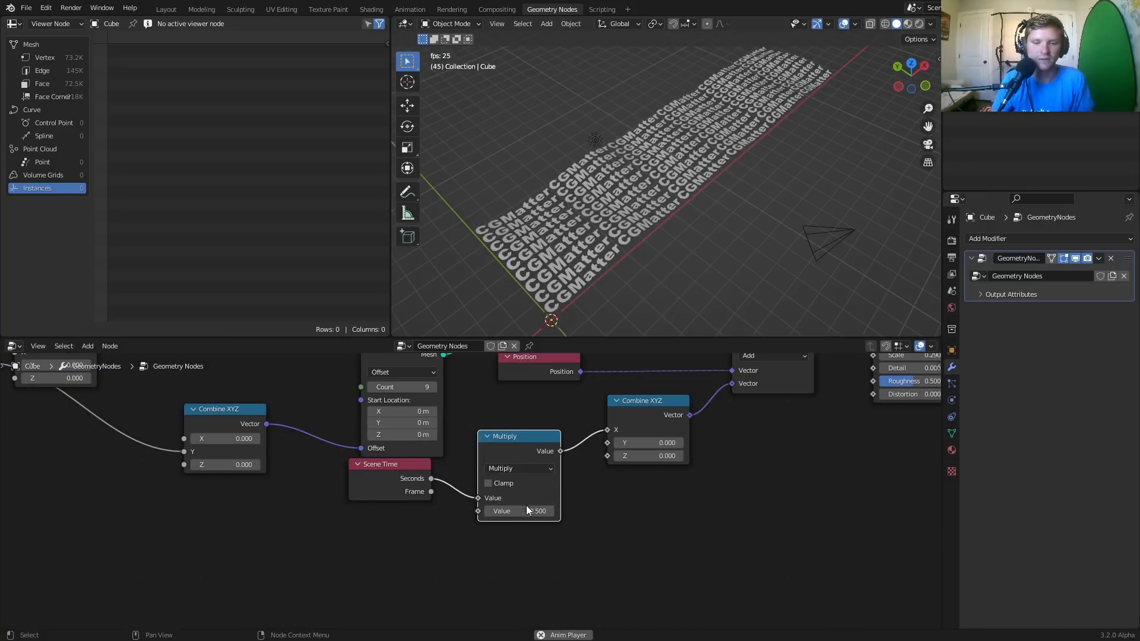
# Set the Multiply node's value to 2, after trying 10 and 3
pyautogui.click(526, 511)
pyautogui.write('10')
pyautogui.press('Return')
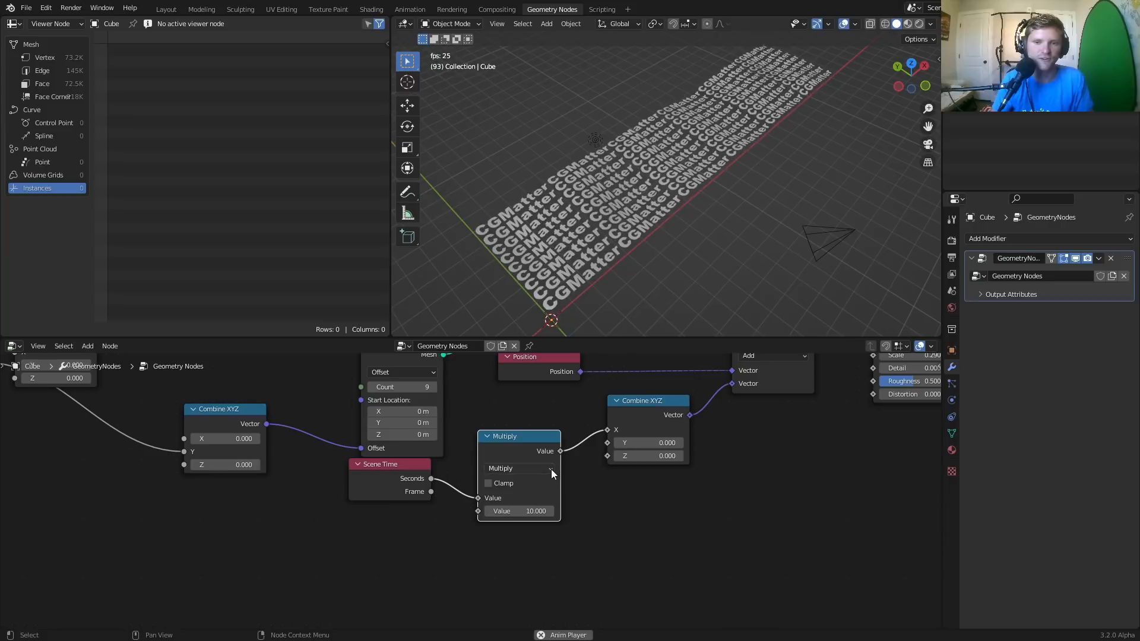
pyautogui.click(523, 510)
pyautogui.write('3')
pyautogui.press('Return')
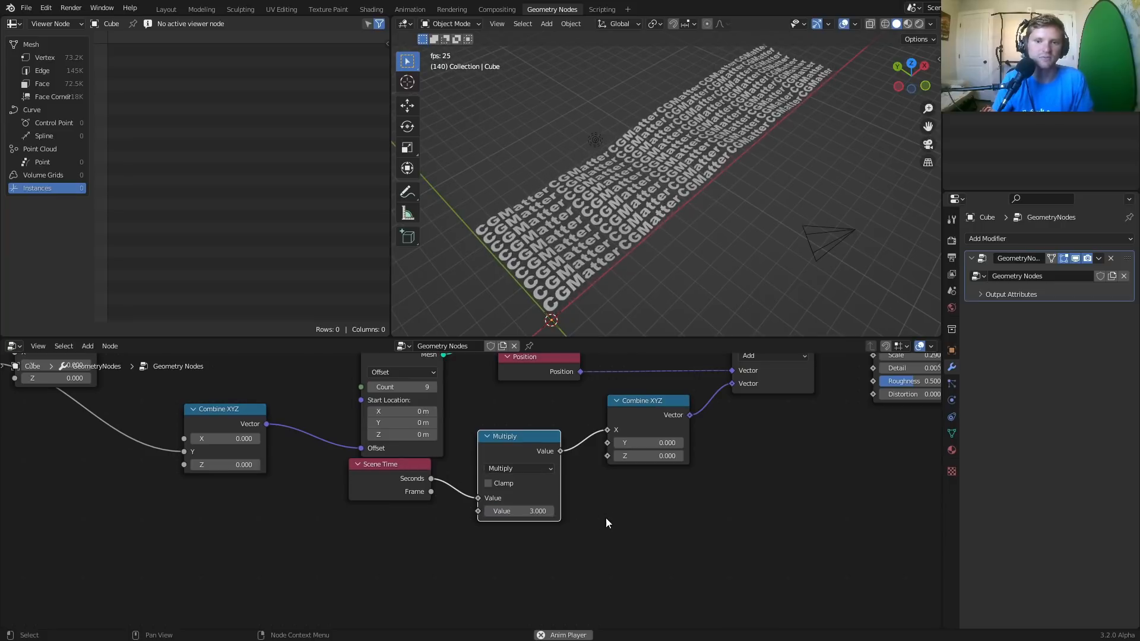
pyautogui.click(527, 511)
pyautogui.write('2')
pyautogui.press('Return')
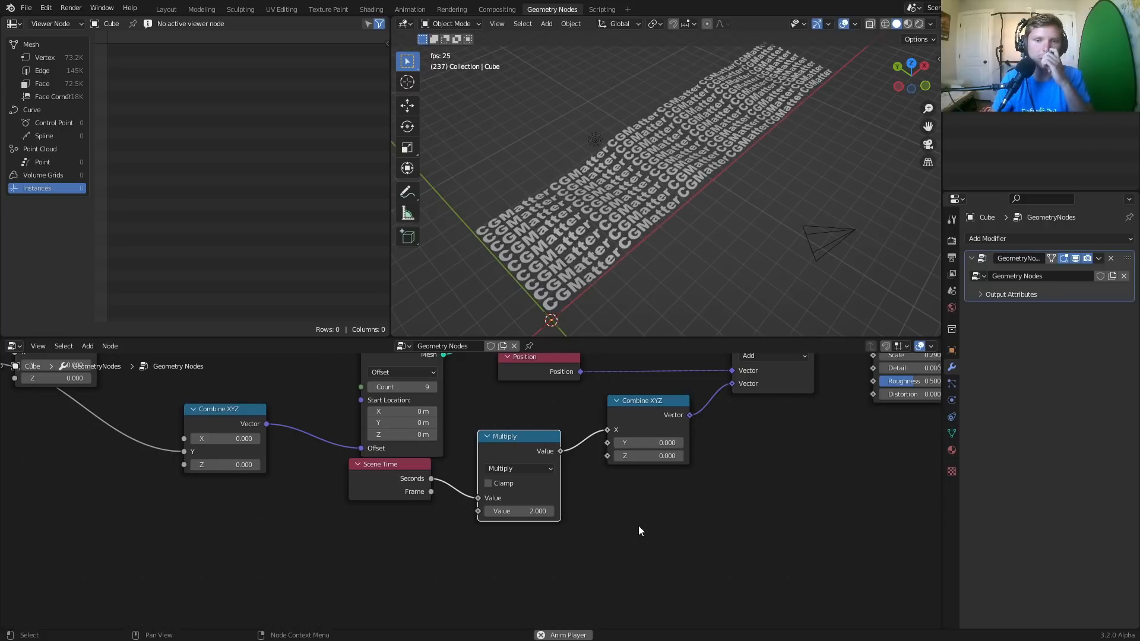
# Raise the second Mesh Line's count to 11 and lower the first Mesh Line's count to 5
pyautogui.moveTo(347, 432); pyautogui.dragTo(564, 488, button='middle')
pyautogui.scroll(-5, 564, 487)
pyautogui.scroll(2, 536, 522)
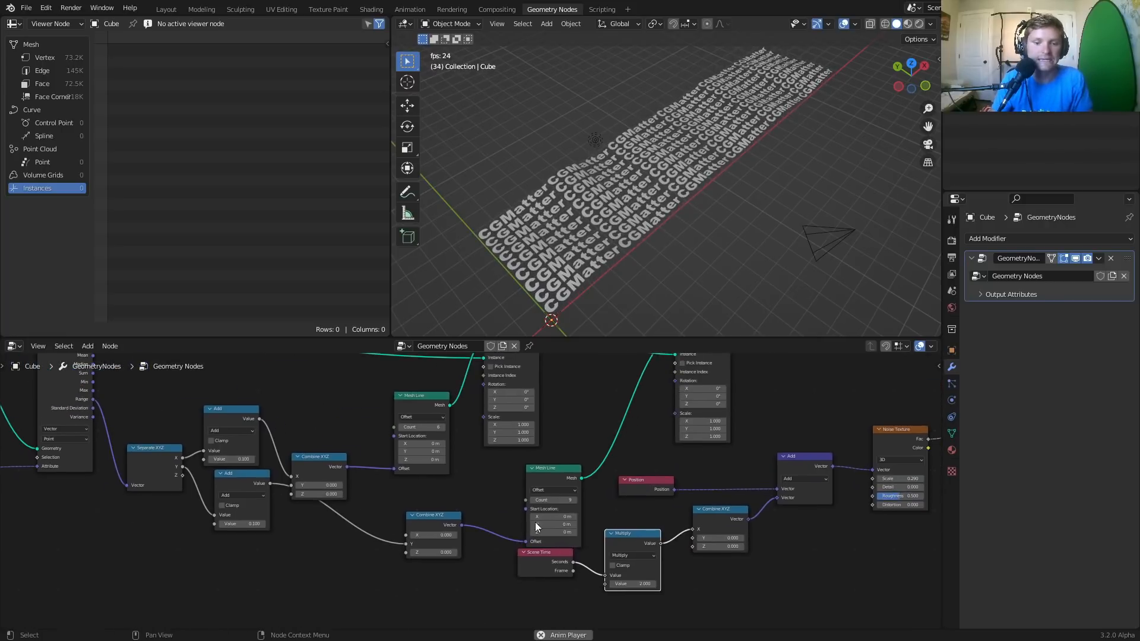
pyautogui.click(601, 502)
pyautogui.click(600, 502)
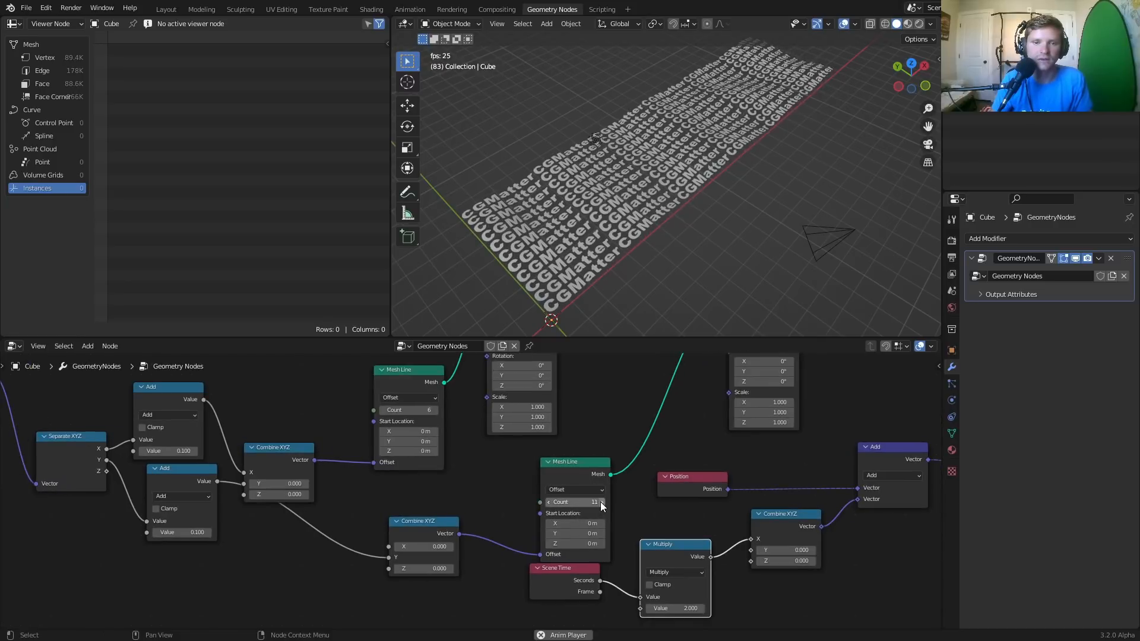
pyautogui.moveTo(489, 446); pyautogui.dragTo(605, 533, button='middle')
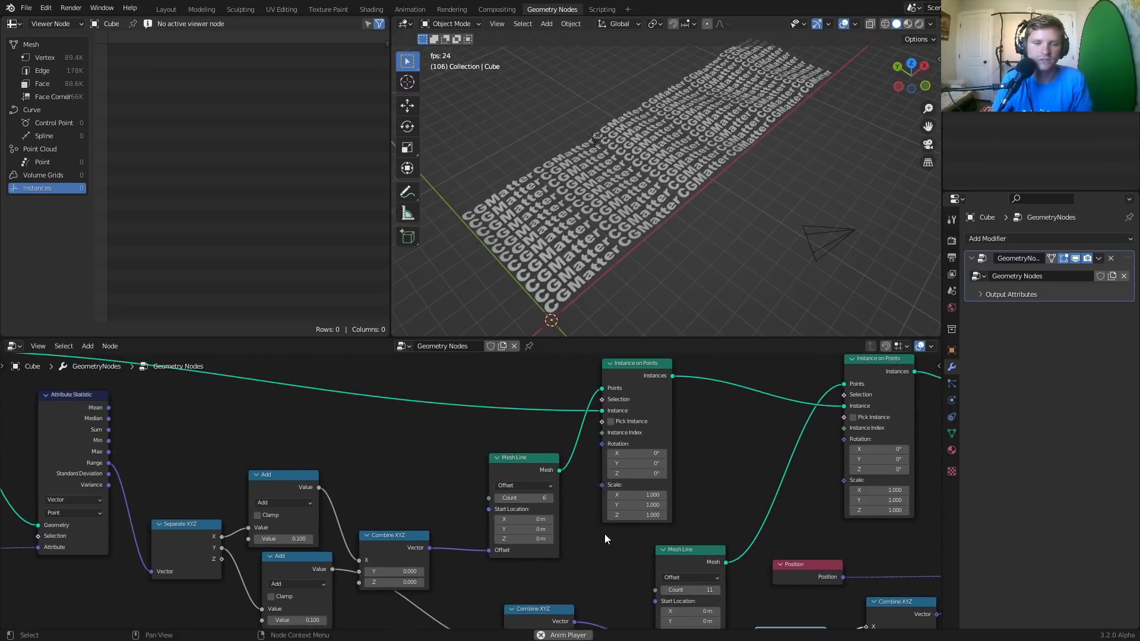
pyautogui.click(498, 498)
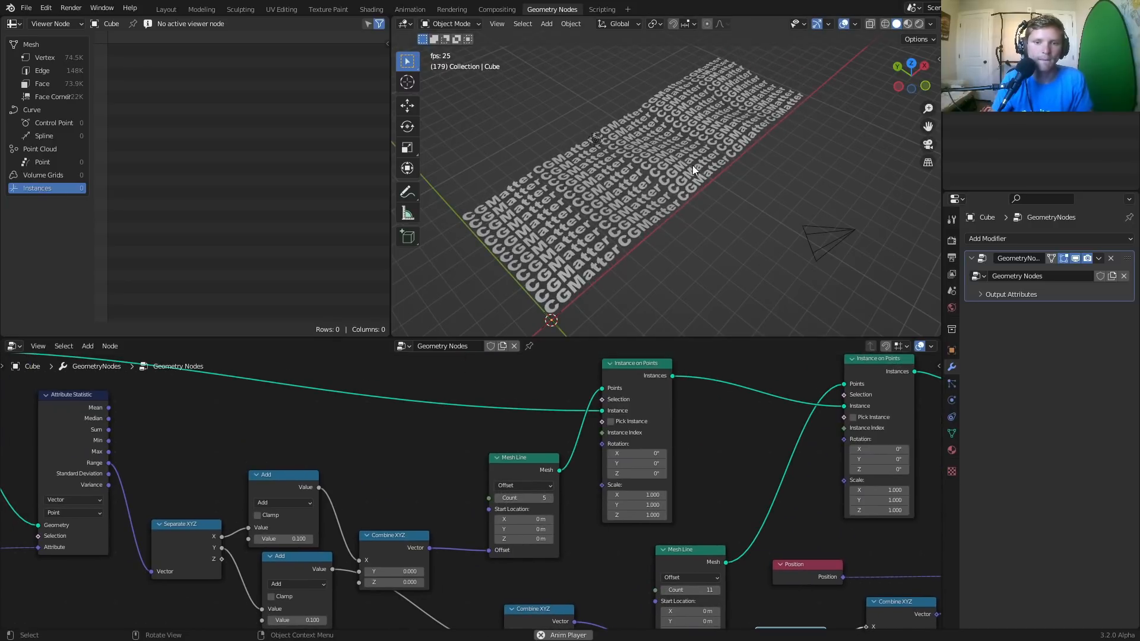
# Examine the waving text animation up close and from farther away, along with the end of the node tree
pyautogui.scroll(2, 692, 186)
pyautogui.moveTo(691, 190)
pyautogui.mouseDown(button='middle')
pyautogui.moveTo(689, 215)
pyautogui.moveTo(676, 187)
pyautogui.mouseUp(button='middle')
pyautogui.scroll(-2, 675, 187)
pyautogui.scroll(4, 674, 185)
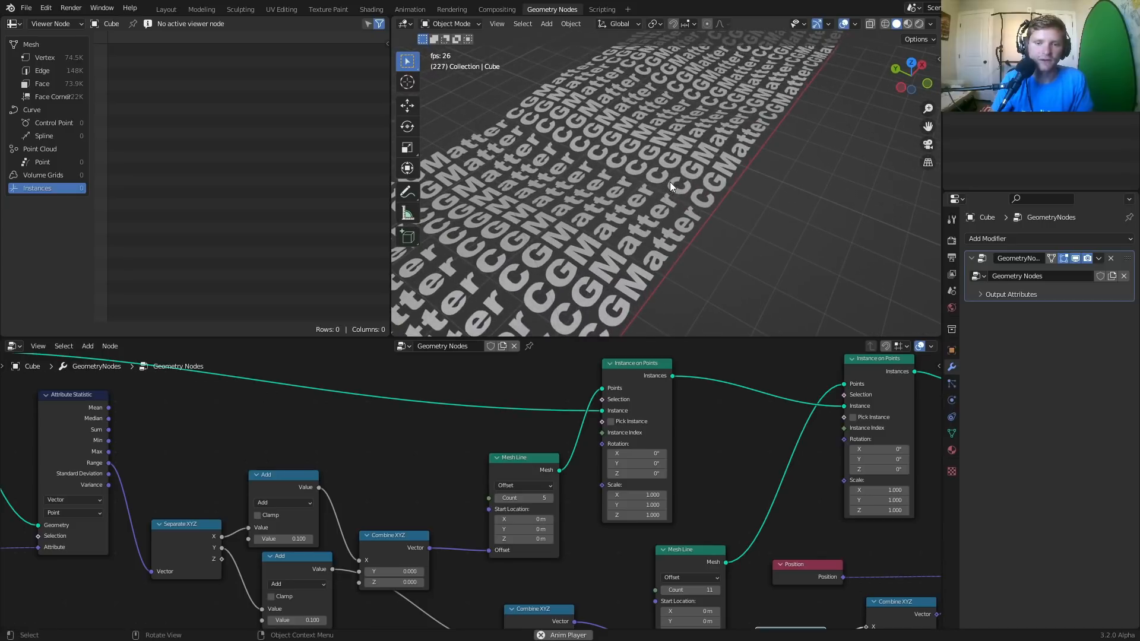
pyautogui.scroll(-5, 796, 469)
pyautogui.moveTo(859, 467); pyautogui.dragTo(533, 461, button='middle')
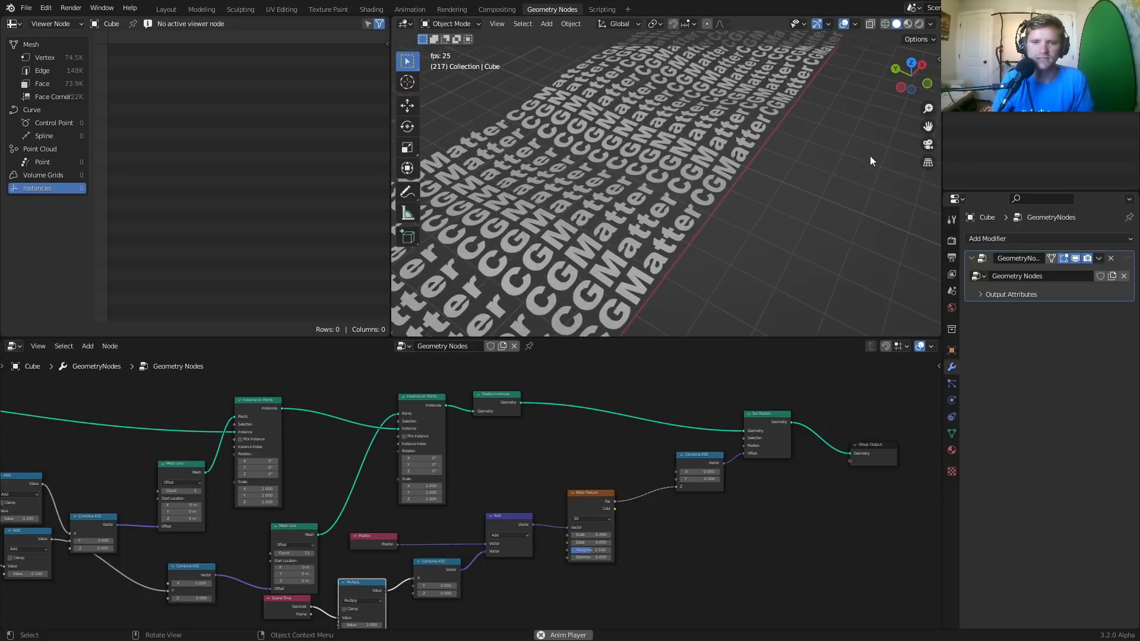
pyautogui.scroll(-3, 737, 151)
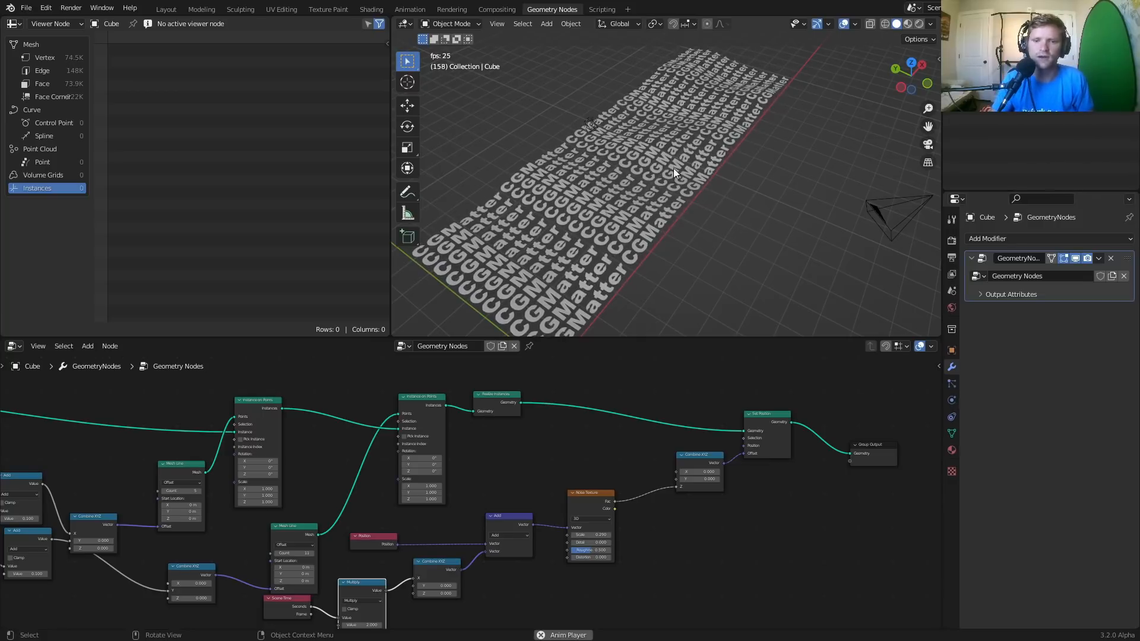
# Insert an Extrude Mesh node between Set Position and Group Output
pyautogui.scroll(4, 758, 444)
pyautogui.moveTo(758, 444); pyautogui.dragTo(473, 462, button='middle')
pyautogui.scroll(5, 594, 446)
pyautogui.hotkey('shift', 'a')
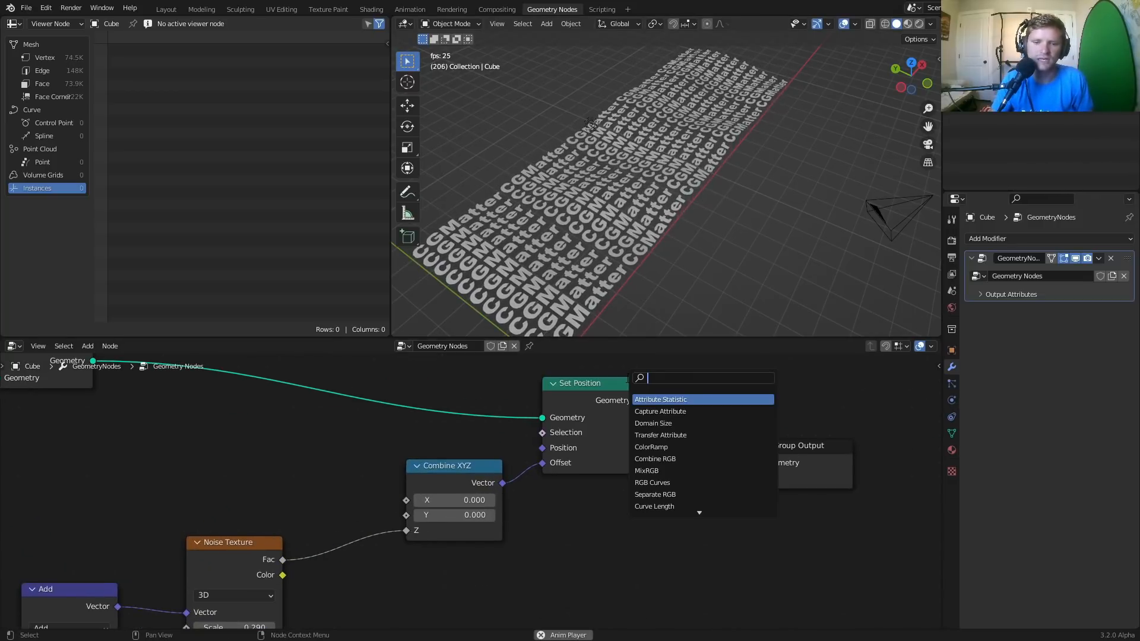
pyautogui.write('extr')
pyautogui.click(661, 399)
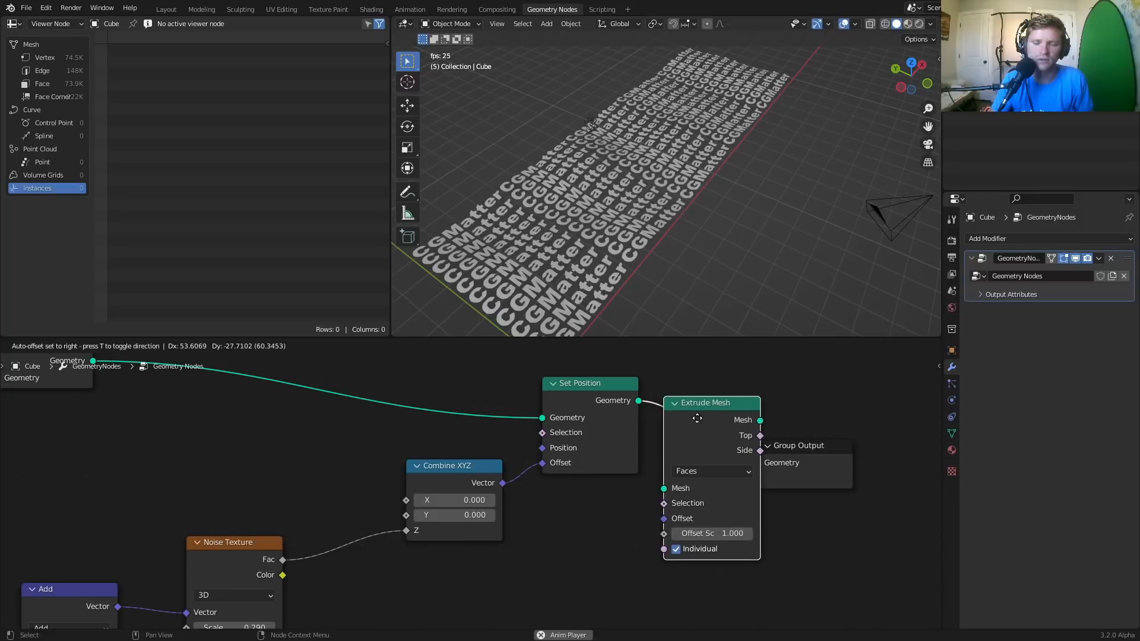
pyautogui.click(697, 418)
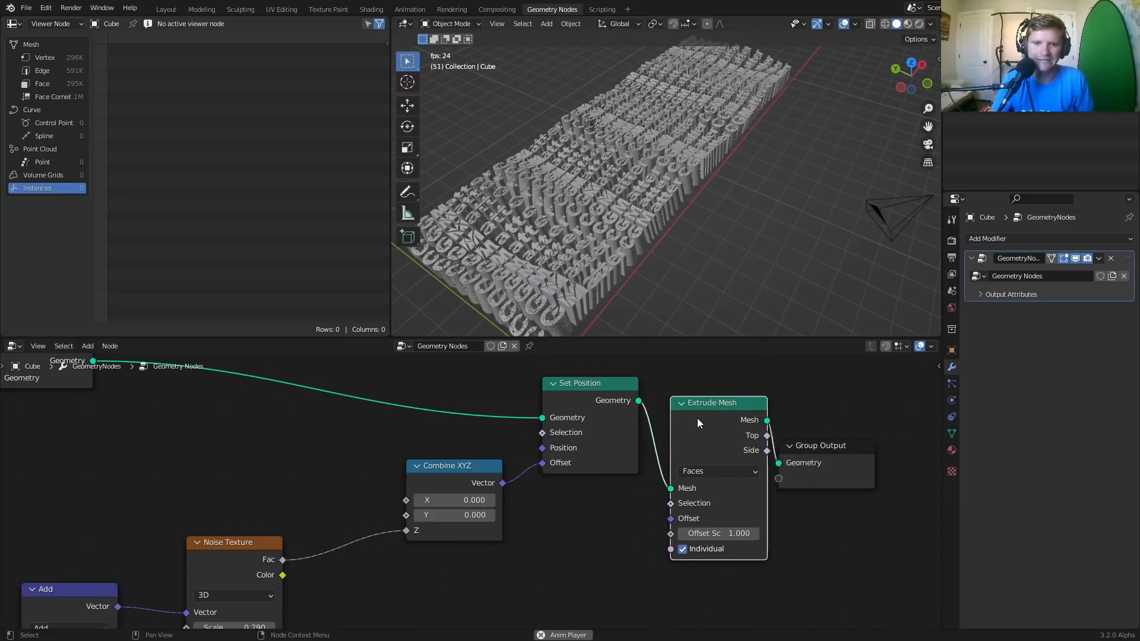
# Turn off Individual on the Extrude Mesh node and inspect the extruded text from the top and at an angle
pyautogui.scroll(4, 601, 208)
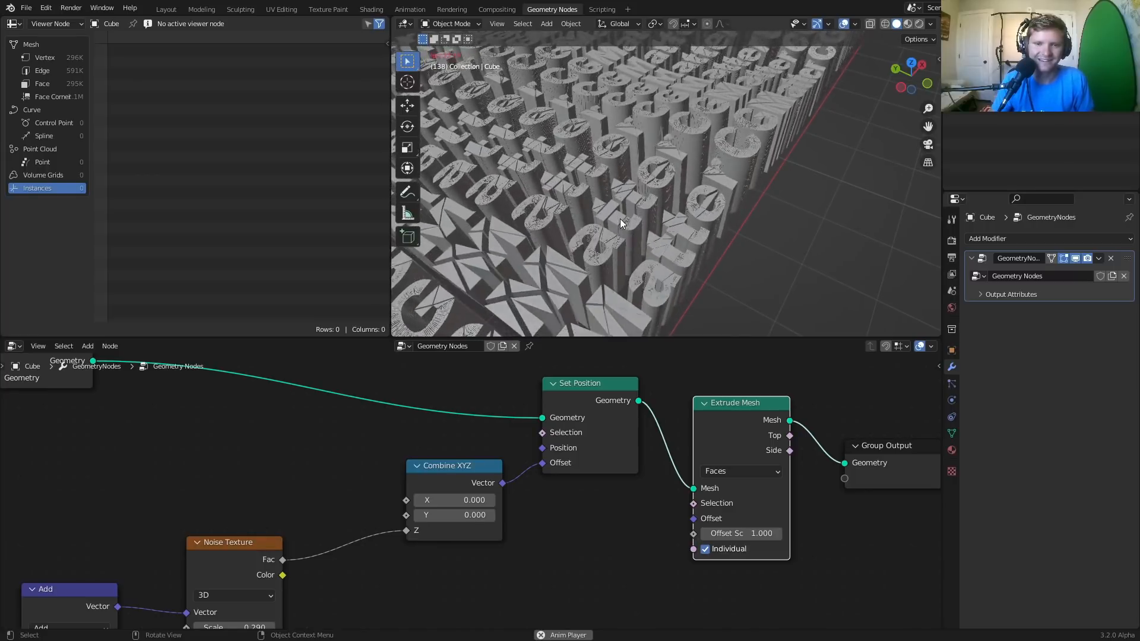
pyautogui.scroll(2, 662, 219)
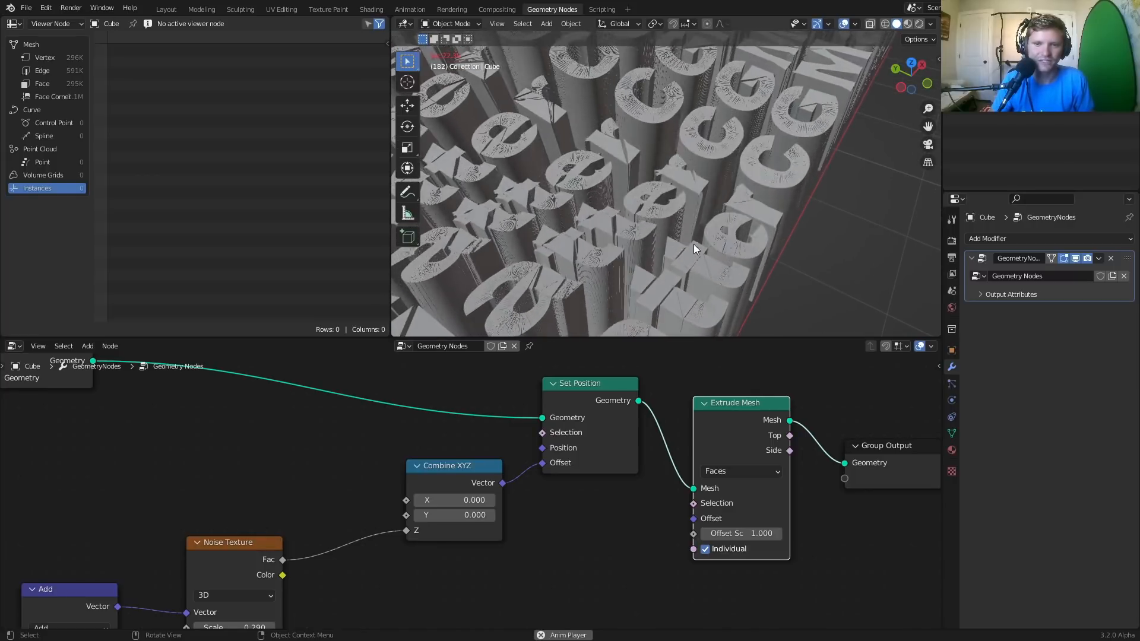
pyautogui.click(710, 549)
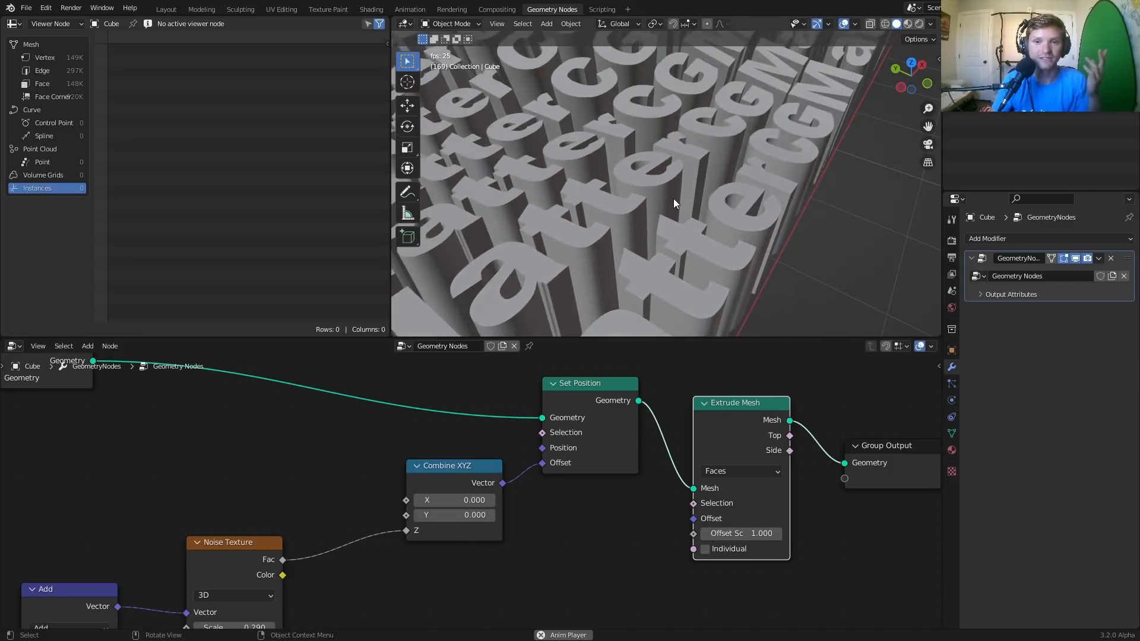
pyautogui.scroll(-4, 673, 198)
pyautogui.moveTo(672, 198); pyautogui.dragTo(725, 220, button='middle')
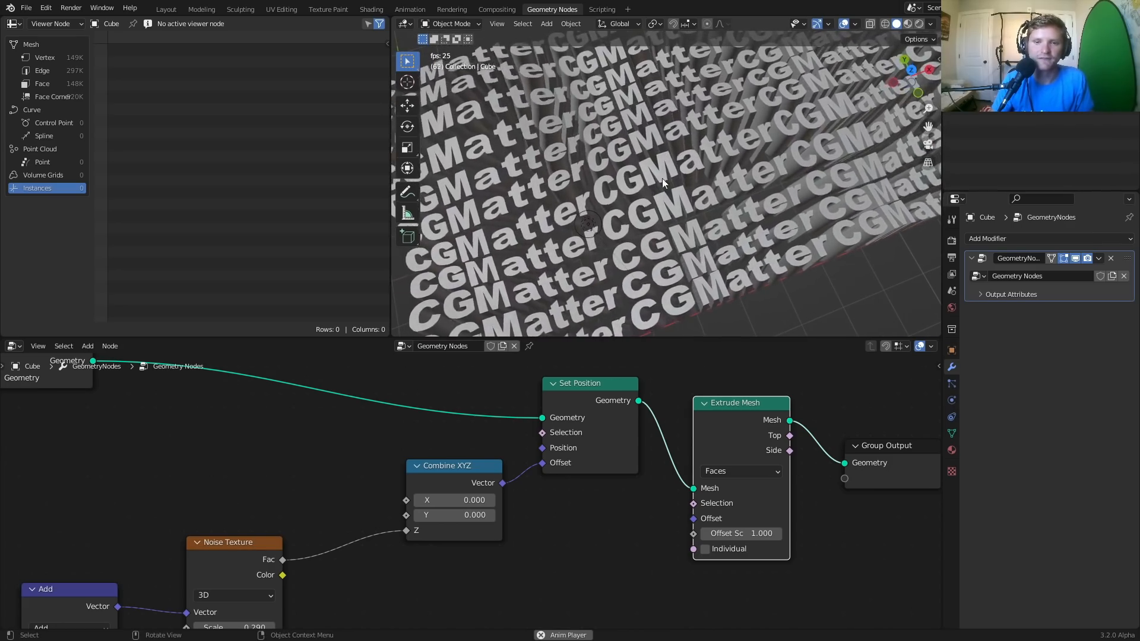
pyautogui.click(913, 66)
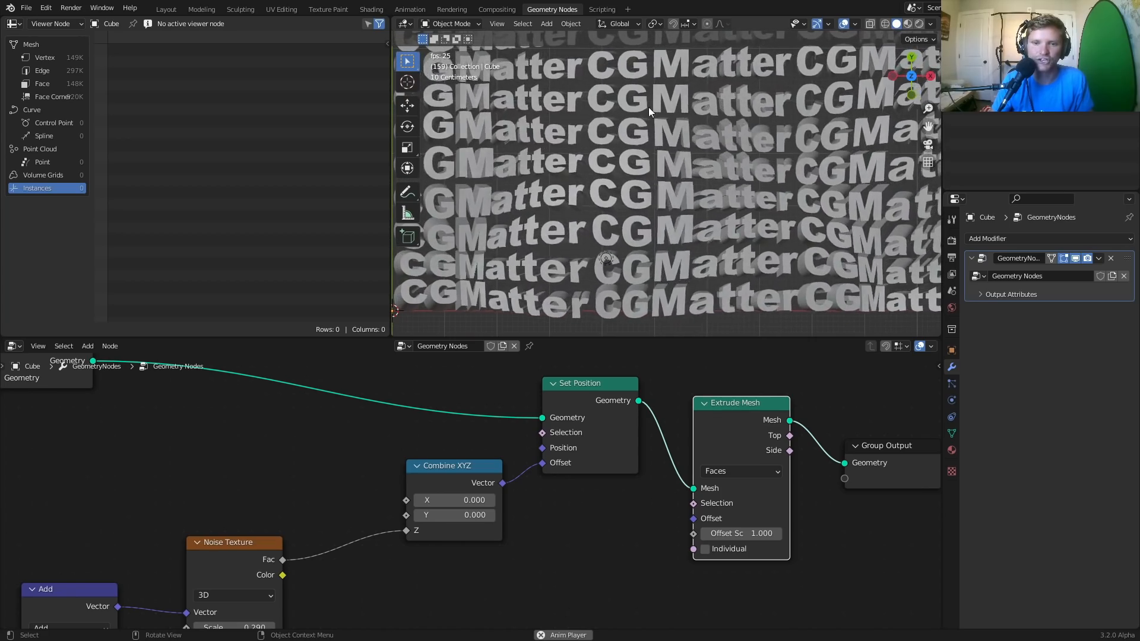
pyautogui.scroll(3, 602, 158)
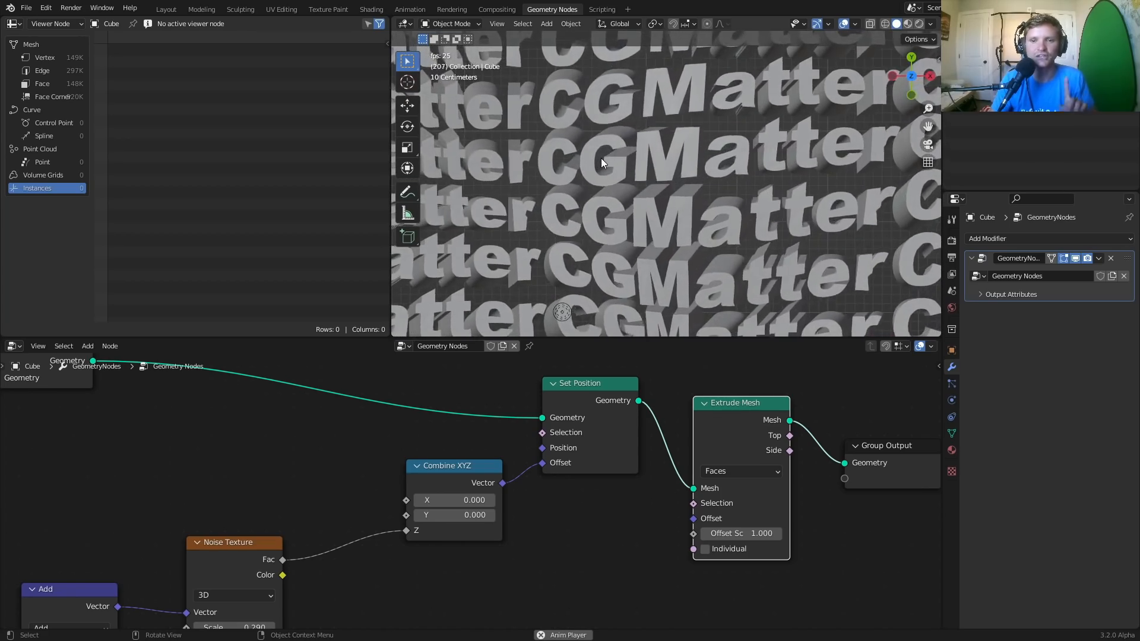
pyautogui.moveTo(639, 182); pyautogui.dragTo(719, 127, button='middle')
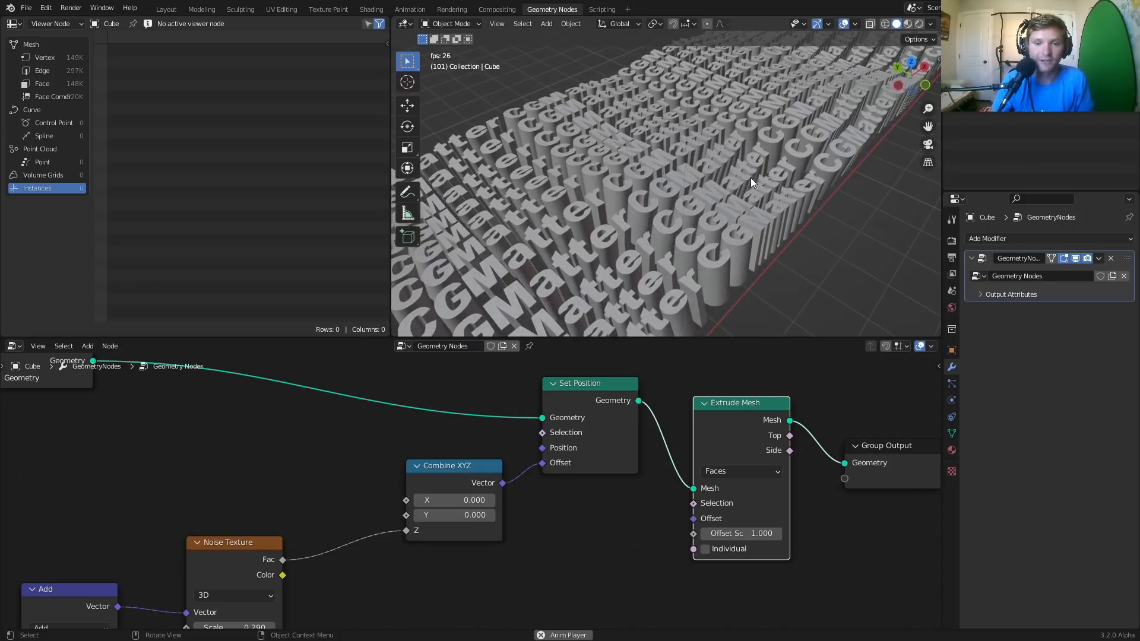
# Move the Extrude Mesh and Group Output nodes farther away from Set Position and stop the animation playback
pyautogui.moveTo(715, 488); pyautogui.dragTo(639, 467, button='middle')
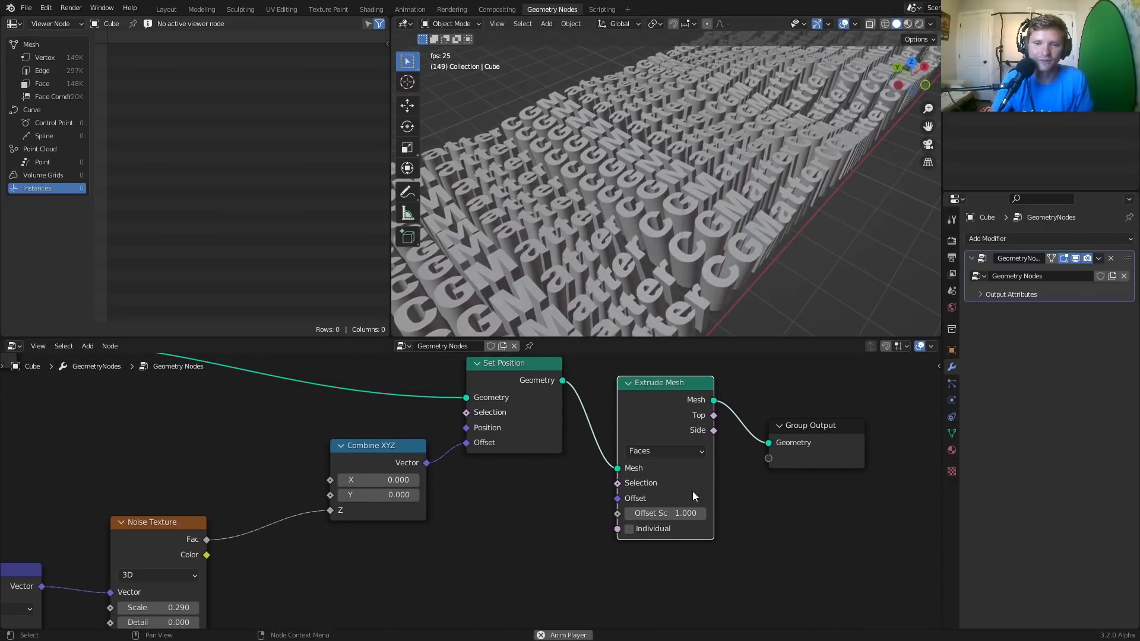
pyautogui.moveTo(823, 540); pyautogui.dragTo(701, 438)
pyautogui.press('g')
pyautogui.click(778, 453)
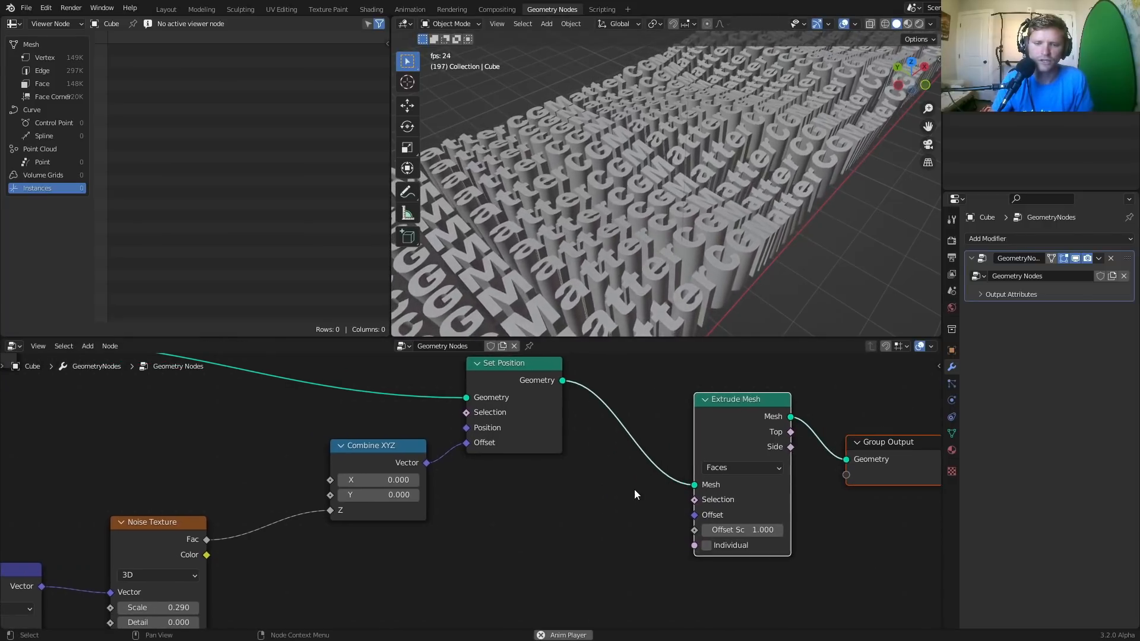
pyautogui.click(633, 492)
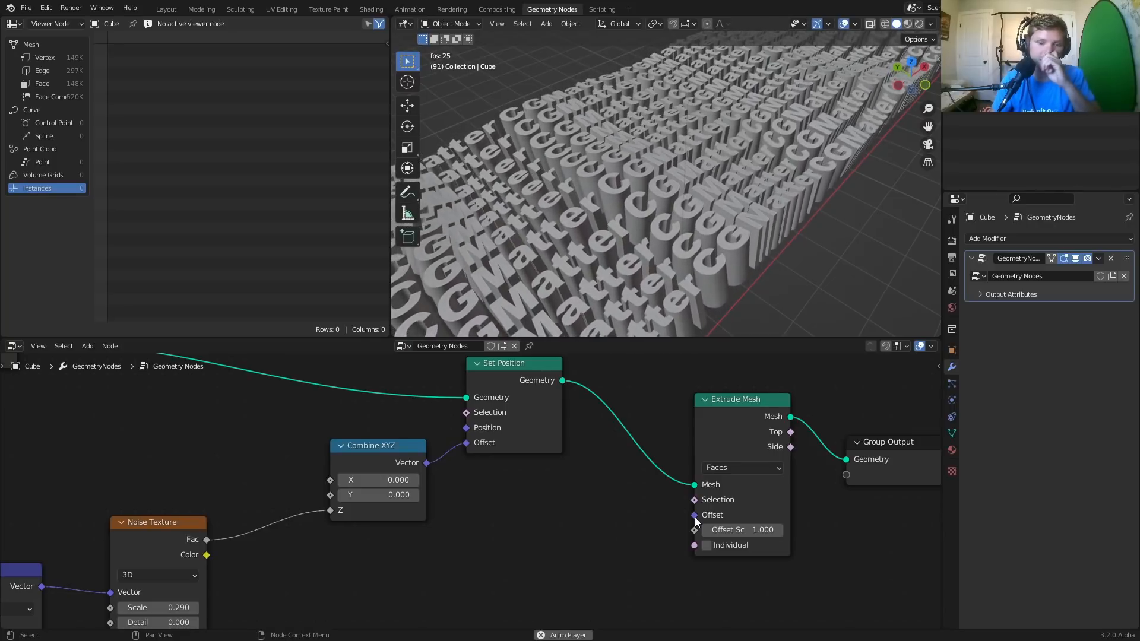
pyautogui.scroll(-2, 514, 451)
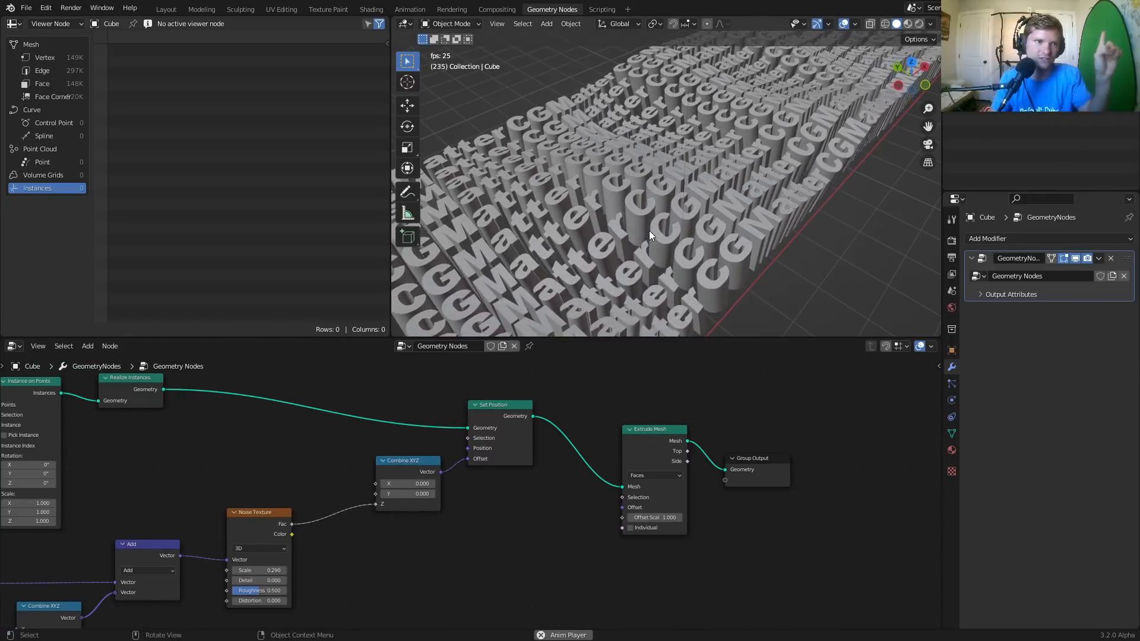
pyautogui.press('space')
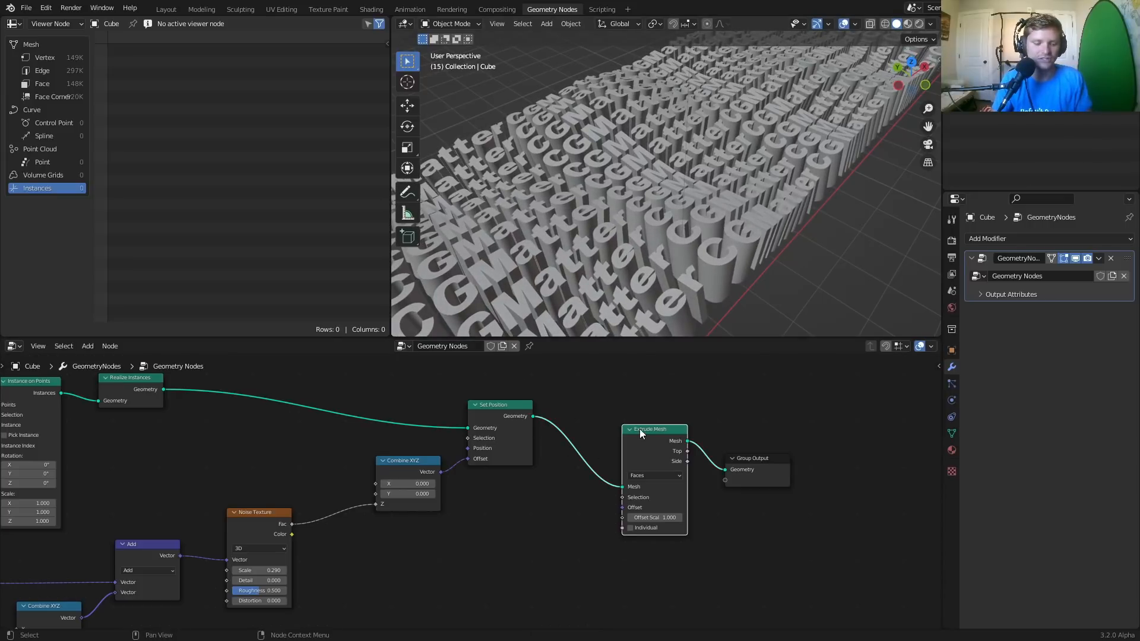
# Temporarily mute Extrude Mesh to sketch extrusion direction arrows above the text in front view
pyautogui.press('m')
pyautogui.click(516, 415)
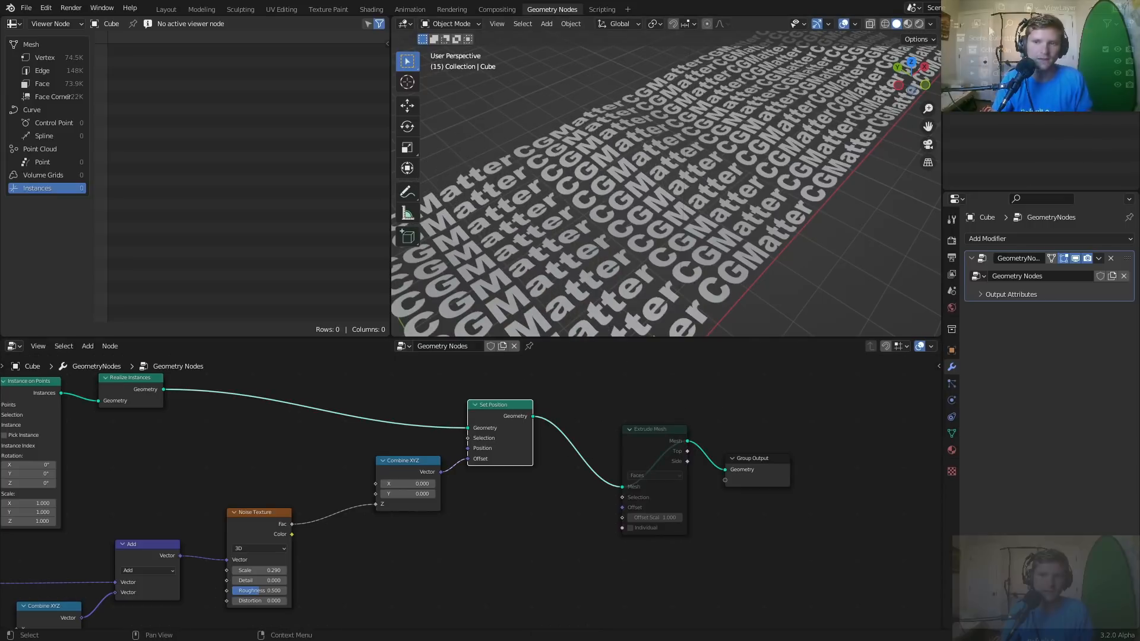
pyautogui.click(926, 83)
pyautogui.moveTo(678, 181); pyautogui.dragTo(678, 121)
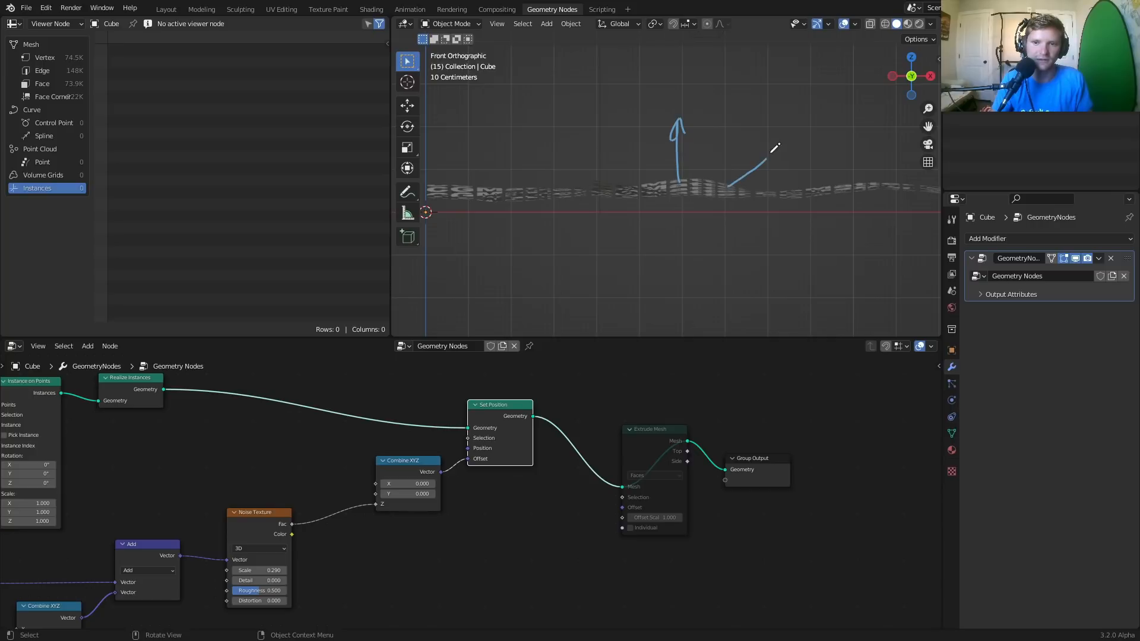
pyautogui.click(647, 433)
pyautogui.press('m')
pyautogui.moveTo(599, 198); pyautogui.dragTo(650, 256, button='middle')
# Add a Vector input node and place it below Set Position
pyautogui.hotkey('shift', 'a')
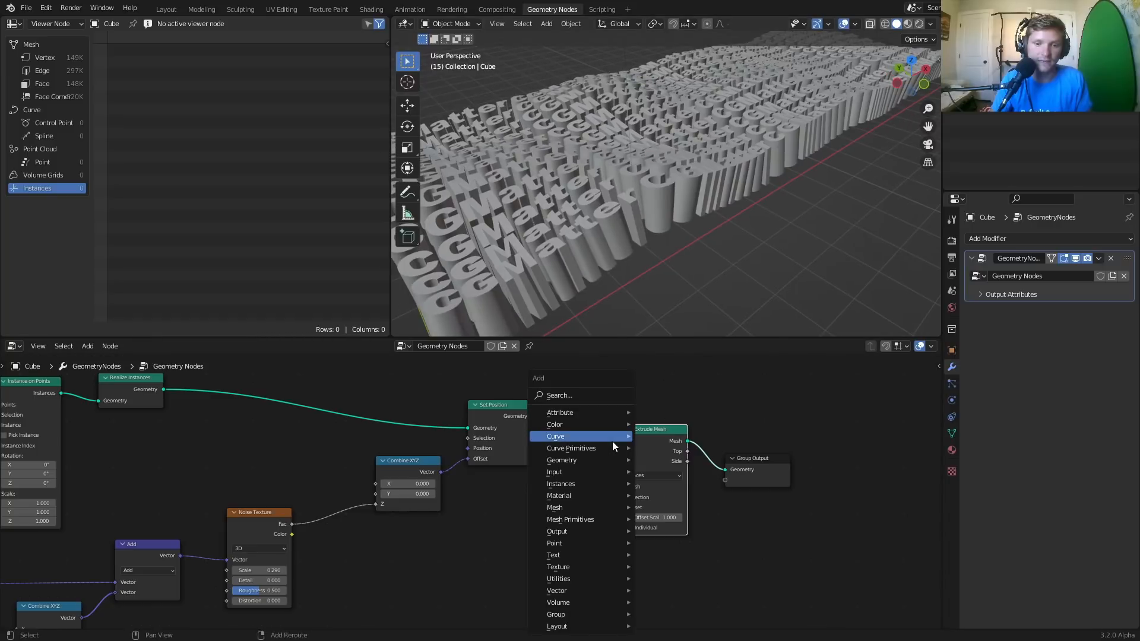
pyautogui.click(570, 396)
pyautogui.write('vec')
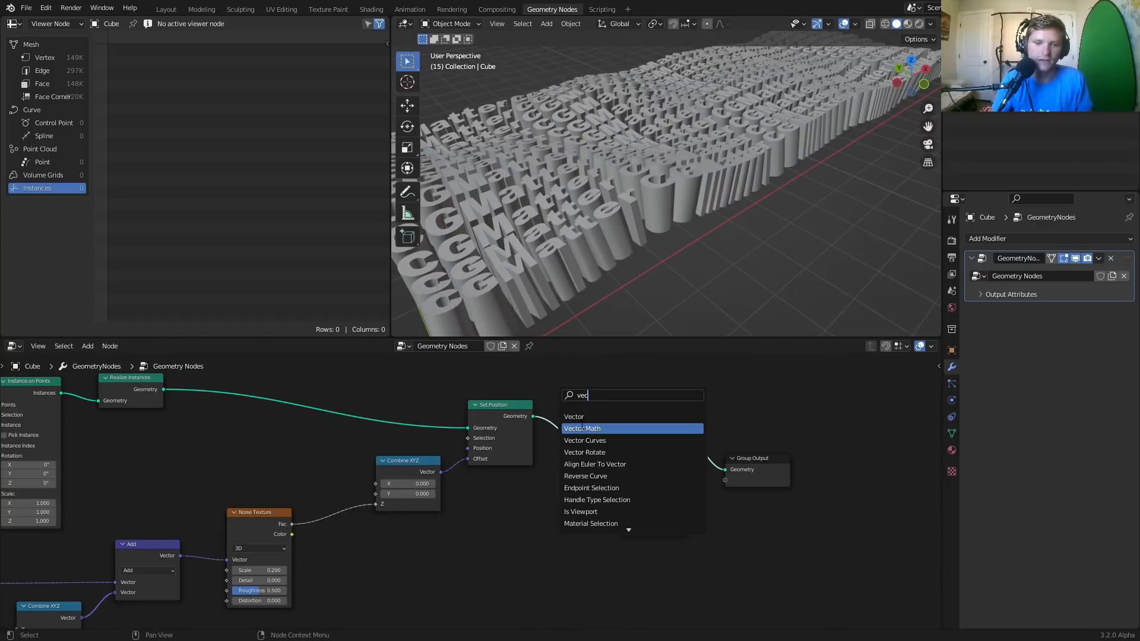
pyautogui.press('Return')
pyautogui.click(594, 519)
# Connect the Vector node to the Extrude Mesh Offset input and set its Z value to 1
pyautogui.scroll(4, 594, 518)
pyautogui.moveTo(638, 522); pyautogui.dragTo(517, 530, button='middle')
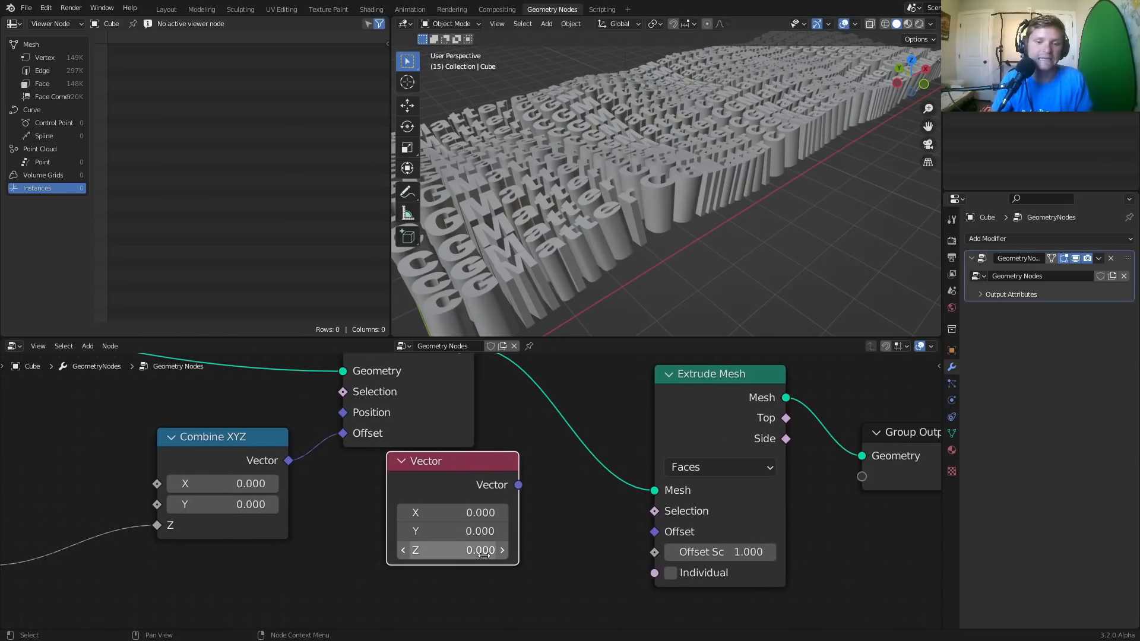
pyautogui.moveTo(639, 528); pyautogui.dragTo(654, 531)
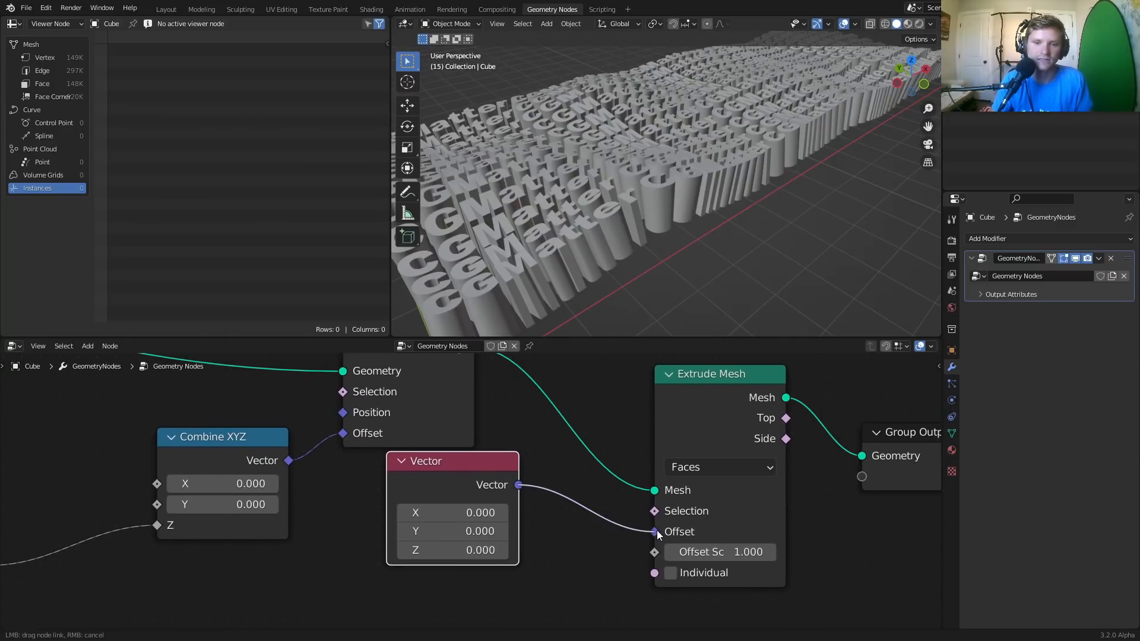
pyautogui.click(452, 550)
pyautogui.write('1')
pyautogui.press('Return')
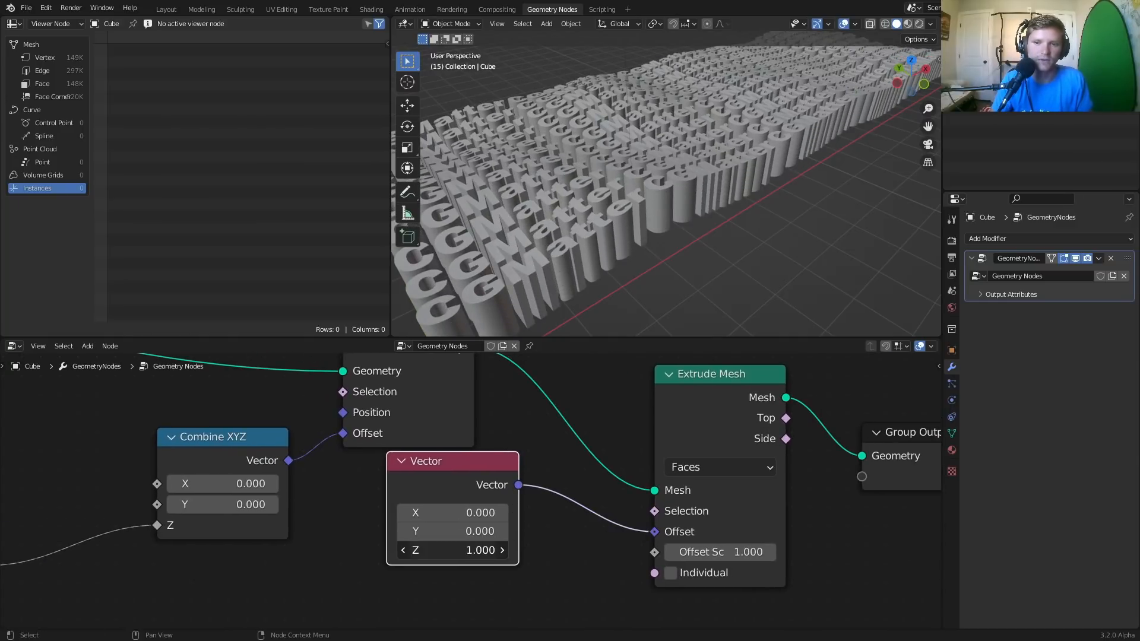
# Delete the Vector node feeding the Extrude Mesh Offset, inspect the playing animation from several angles, and finish in top view
pyautogui.press('space')
pyautogui.moveTo(697, 180); pyautogui.dragTo(689, 112, button='middle')
pyautogui.press('x')
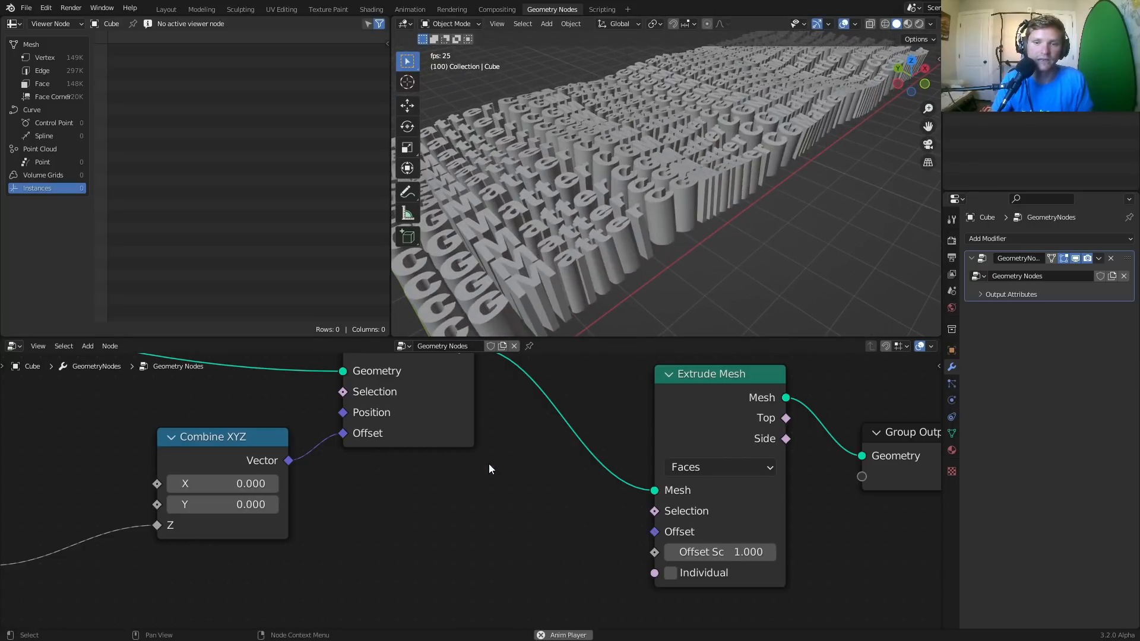
pyautogui.moveTo(766, 87); pyautogui.dragTo(731, 187, button='middle')
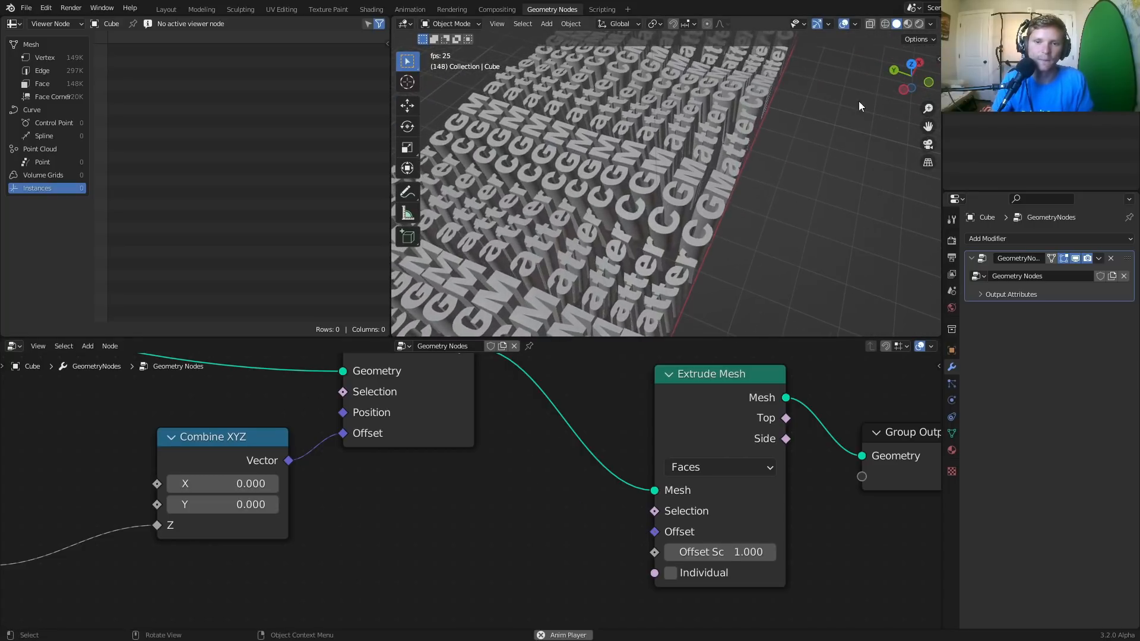
pyautogui.moveTo(859, 106); pyautogui.dragTo(548, 187, button='middle')
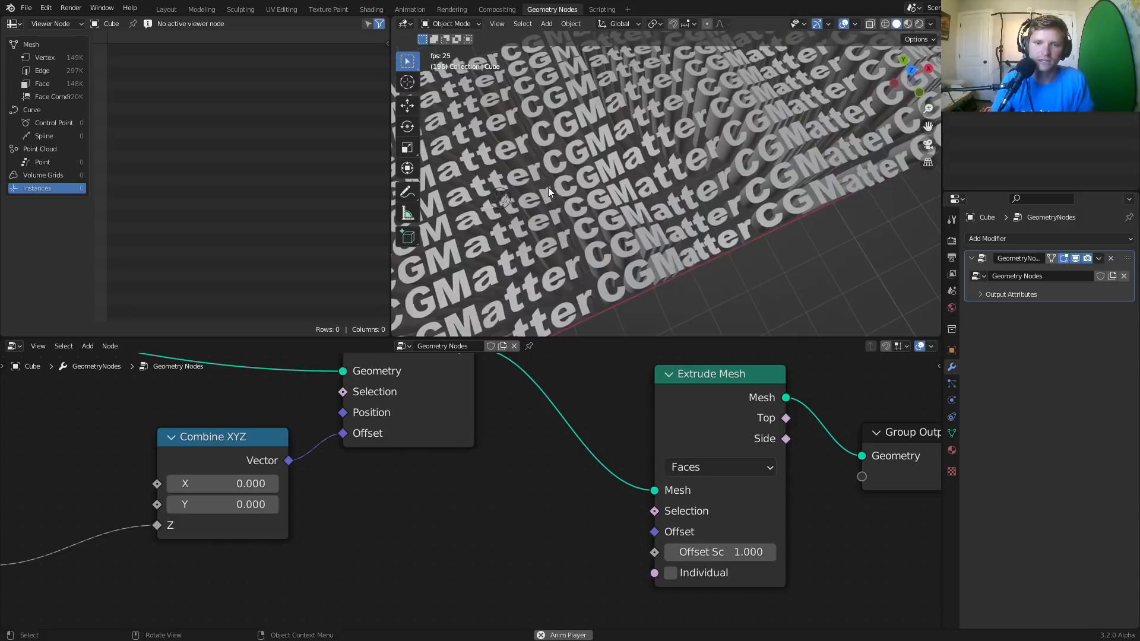
pyautogui.scroll(-3, 550, 184)
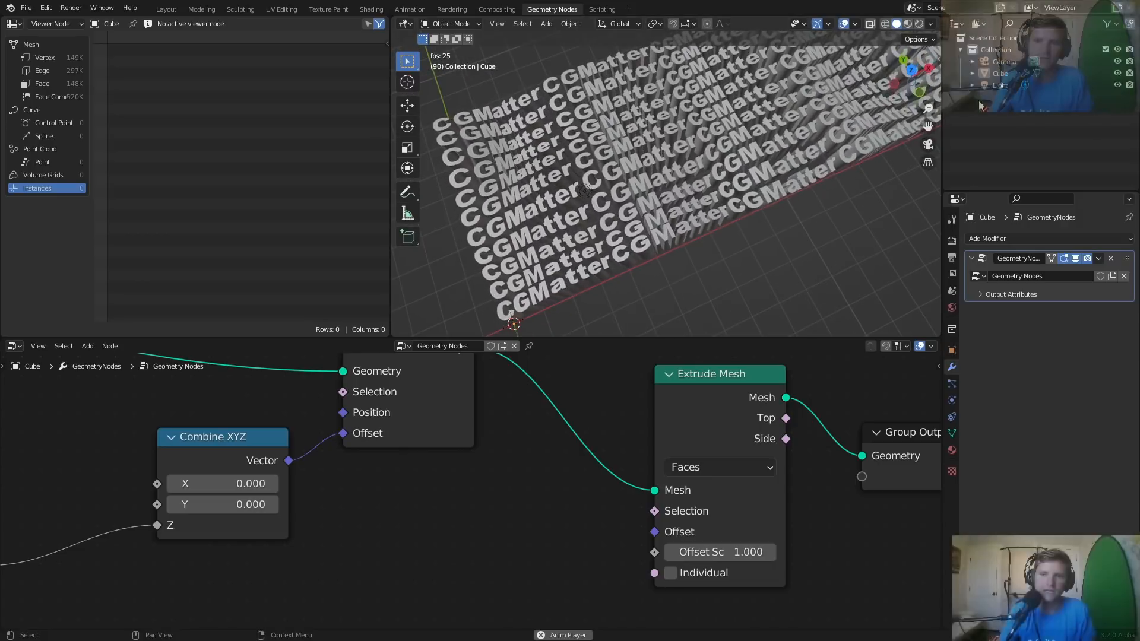
pyautogui.click(911, 70)
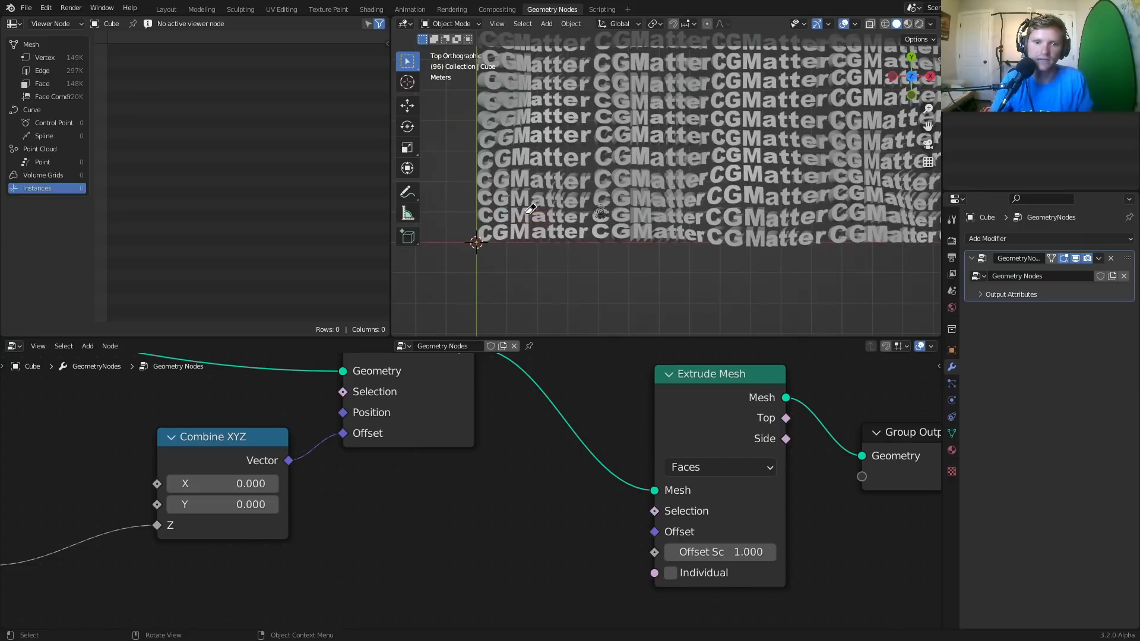
# Try an X offset of 0.440 in the Combine XYZ feeding the row Mesh Line, and undo it
pyautogui.scroll(-8, 583, 454)
pyautogui.moveTo(279, 478); pyautogui.dragTo(607, 417, button='middle')
pyautogui.moveTo(343, 422); pyautogui.dragTo(543, 487, button='middle')
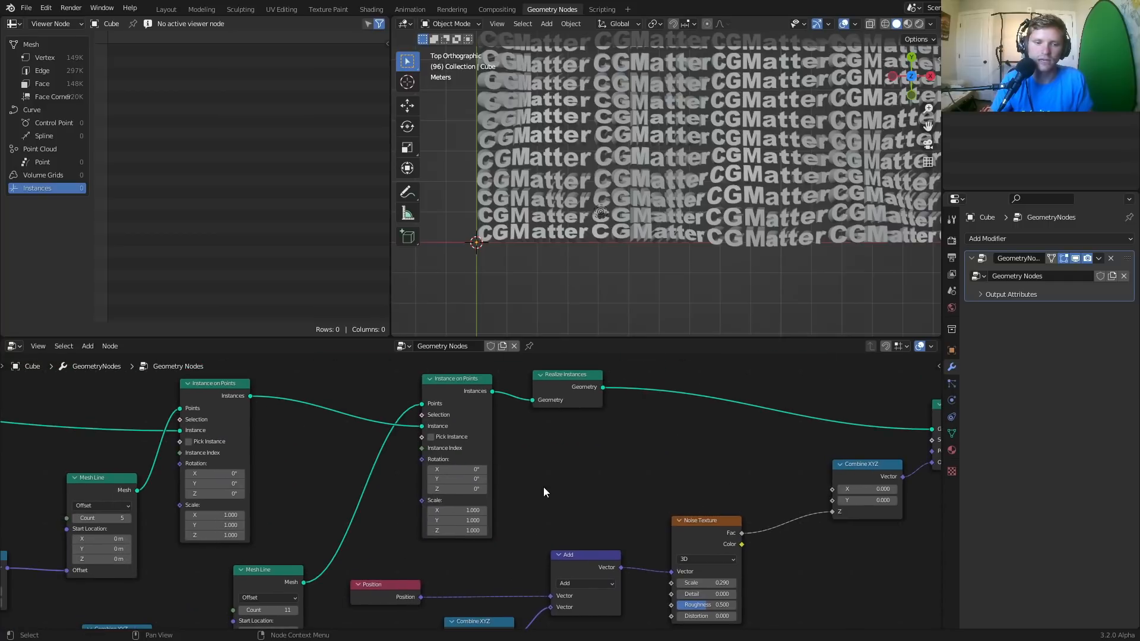
pyautogui.moveTo(474, 510)
pyautogui.mouseDown(button='middle')
pyautogui.moveTo(560, 389)
pyautogui.moveTo(560, 367)
pyautogui.moveTo(468, 494)
pyautogui.mouseUp(button='middle')
pyautogui.scroll(-5, 483, 503)
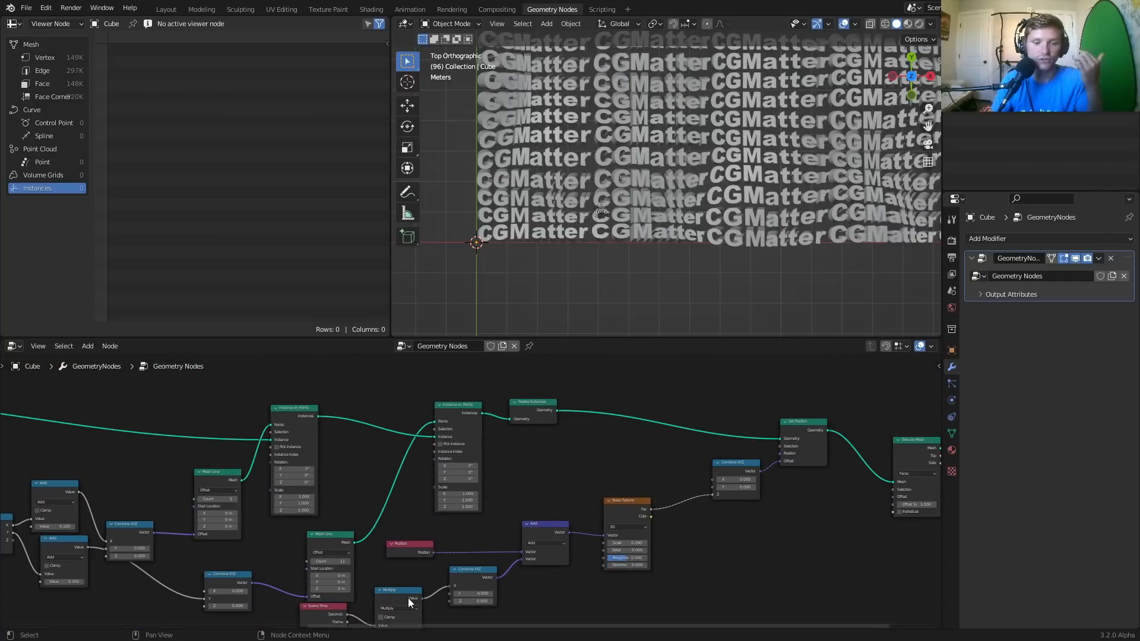
pyautogui.moveTo(363, 566); pyautogui.dragTo(618, 476, button='middle')
pyautogui.scroll(5, 452, 559)
pyautogui.scroll(1, 476, 516)
pyautogui.scroll(3, 529, 501)
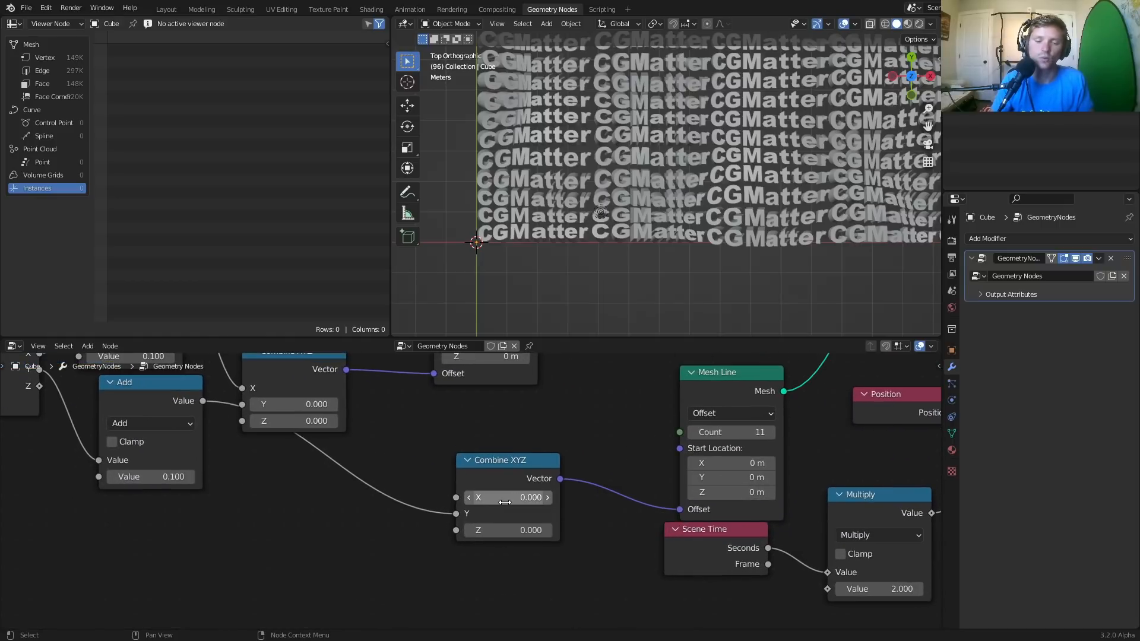
pyautogui.moveTo(511, 497); pyautogui.dragTo(537, 498)
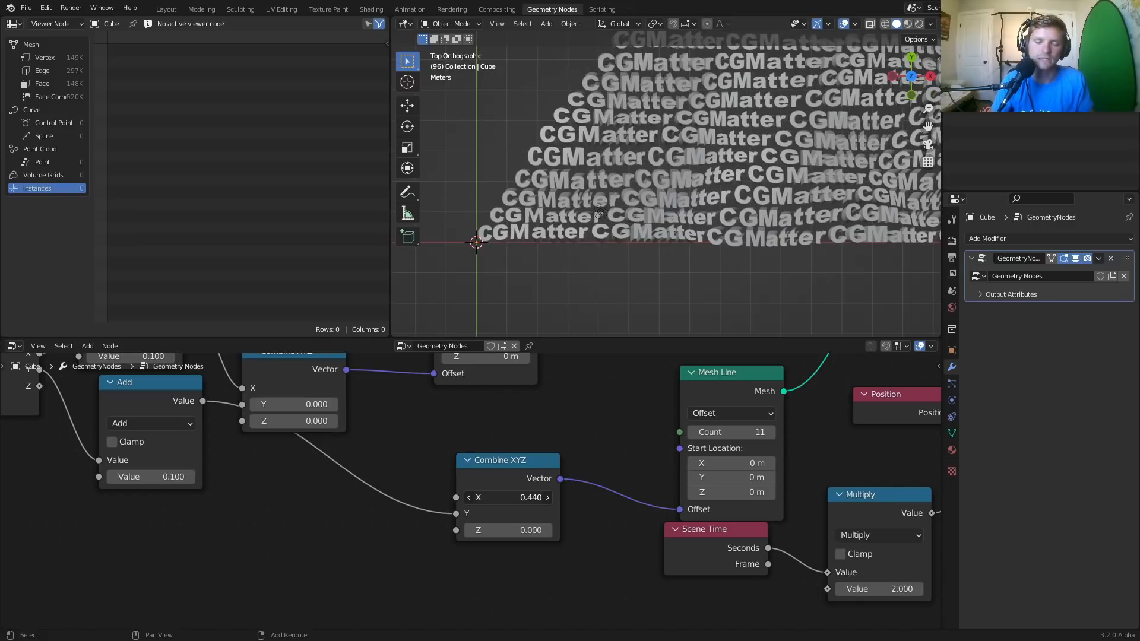
pyautogui.hotkey('ctrl', 'z')
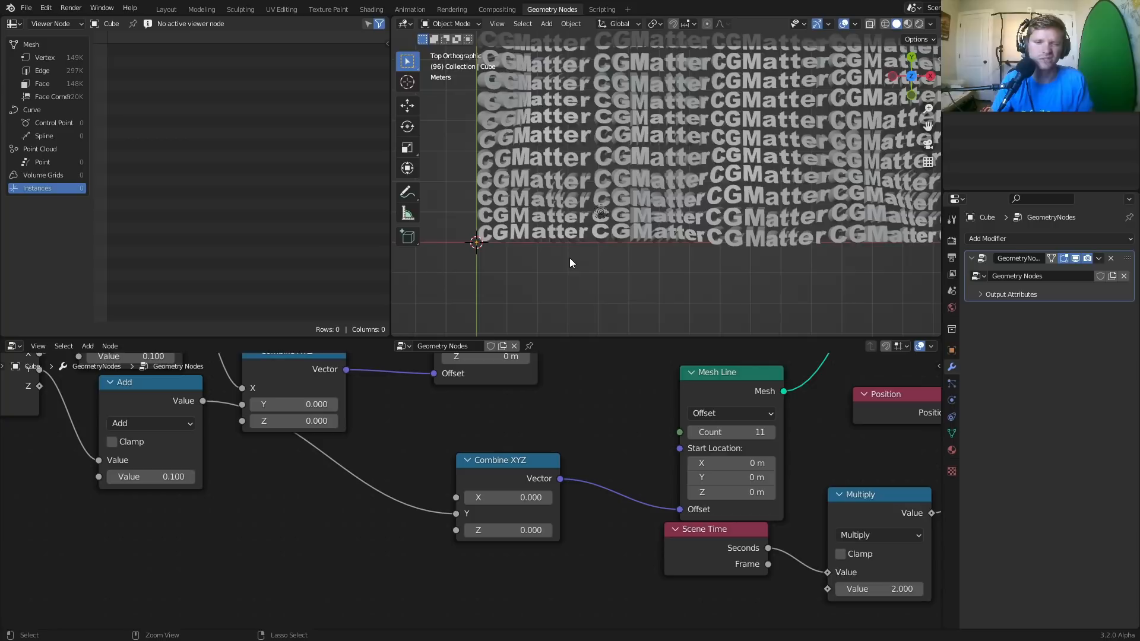
# Add an Index node and place it below the lower Add node near the Separate XYZ
pyautogui.moveTo(406, 456); pyautogui.dragTo(486, 436, button='middle')
pyautogui.hotkey('shift', 'a')
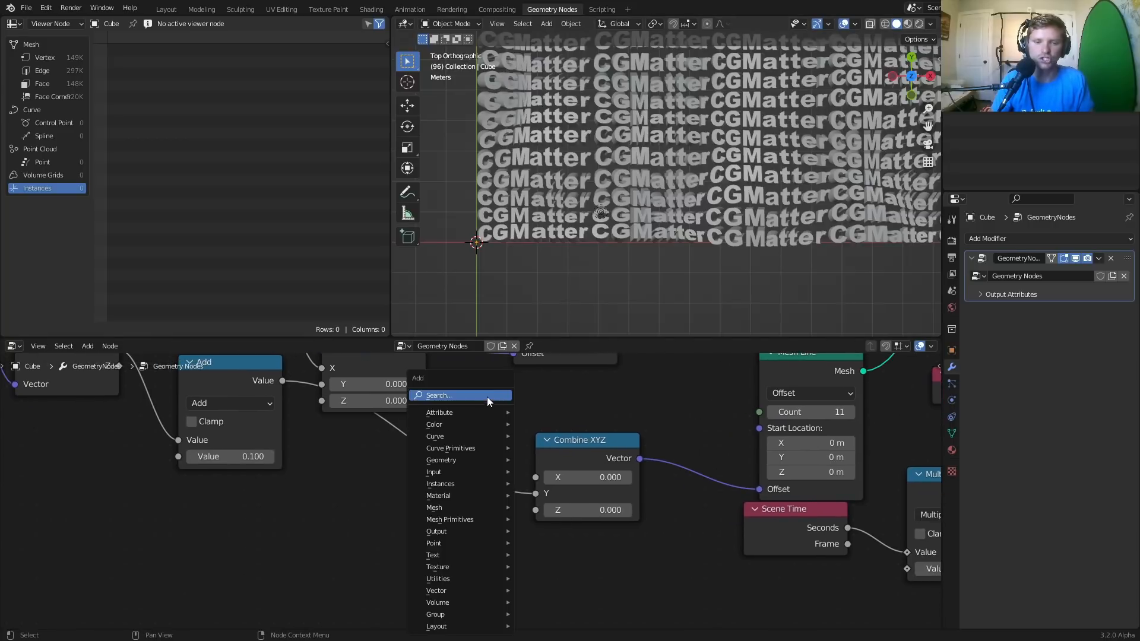
pyautogui.click(487, 394)
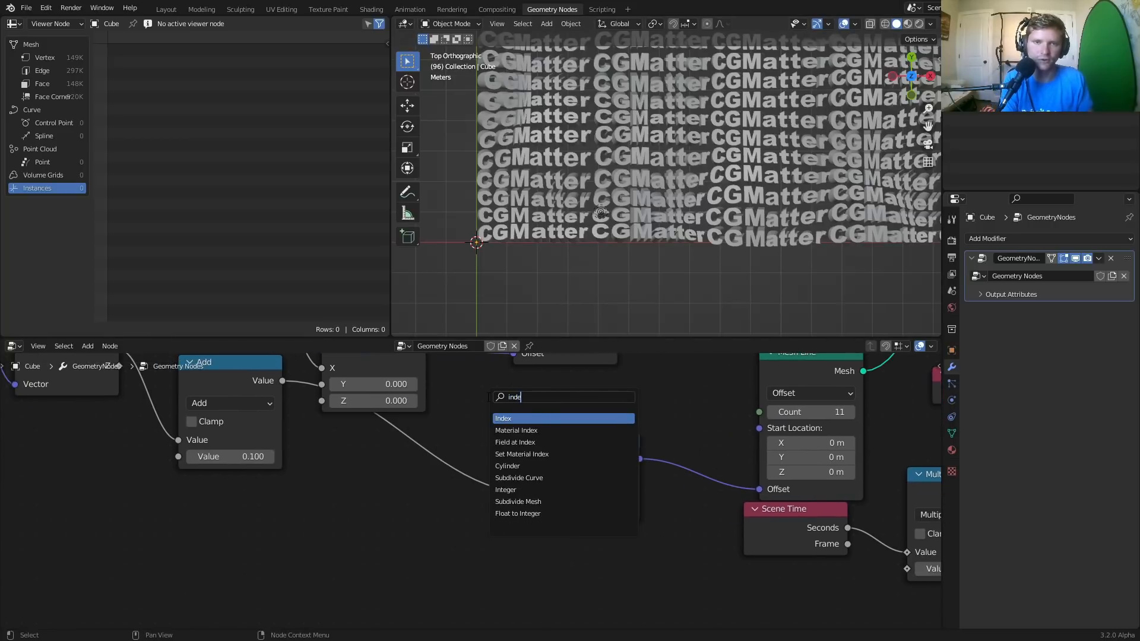
pyautogui.press('Return')
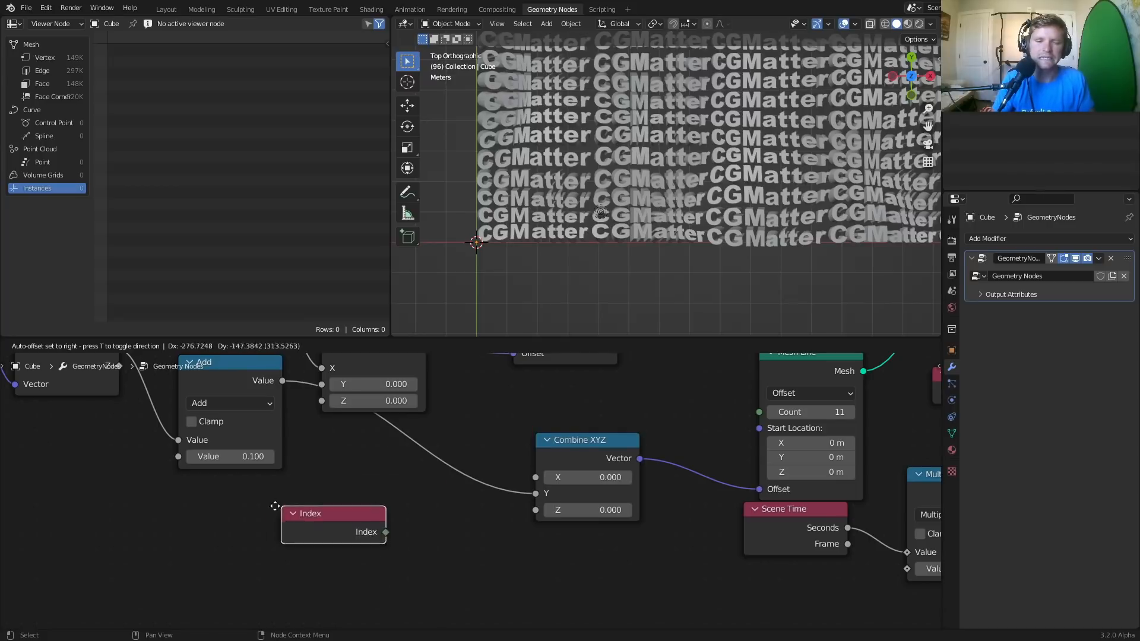
pyautogui.click(160, 521)
pyautogui.scroll(-1, 159, 521)
pyautogui.scroll(-1, 242, 512)
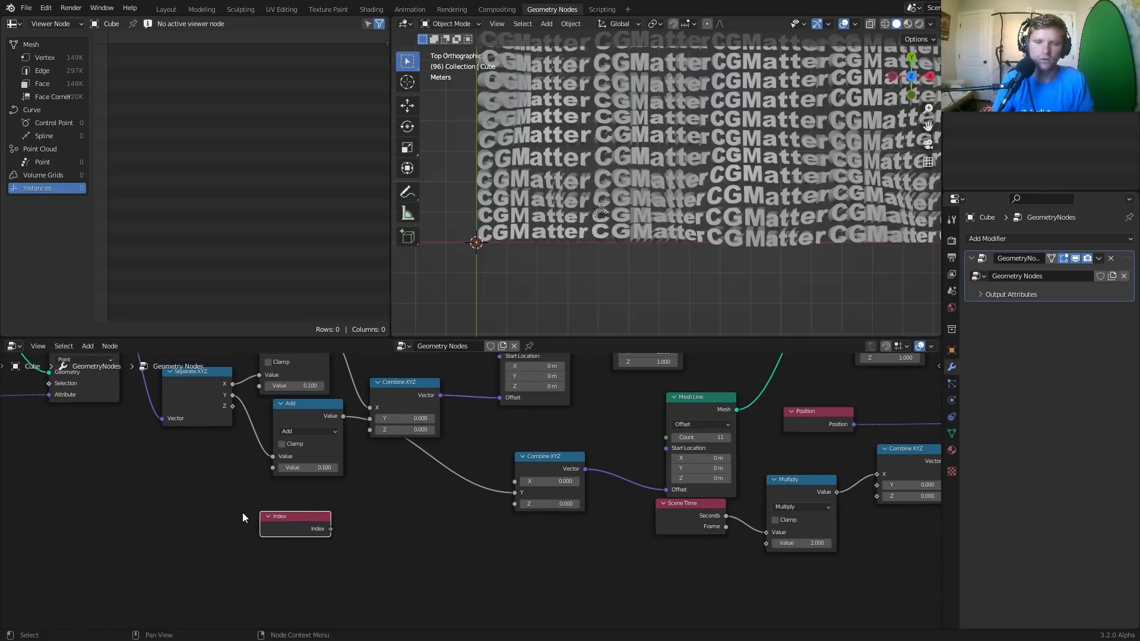
pyautogui.scroll(-1, 242, 512)
pyautogui.moveTo(328, 533); pyautogui.dragTo(303, 584, button='middle')
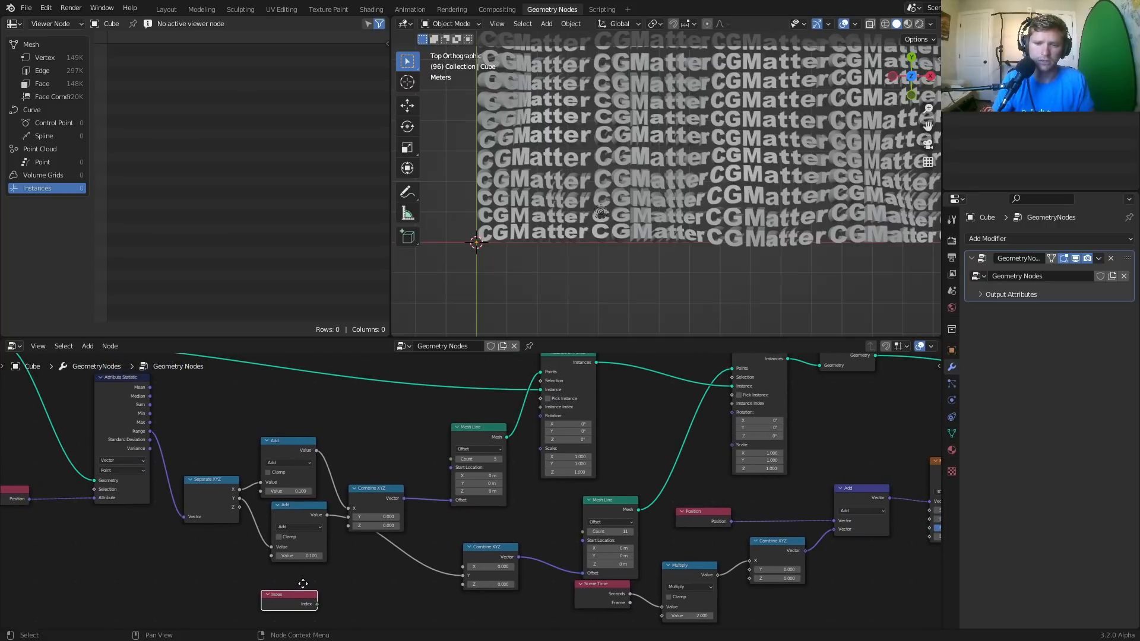
pyautogui.scroll(1, 322, 583)
pyautogui.moveTo(322, 583); pyautogui.dragTo(333, 528, button='middle')
pyautogui.scroll(4, 294, 567)
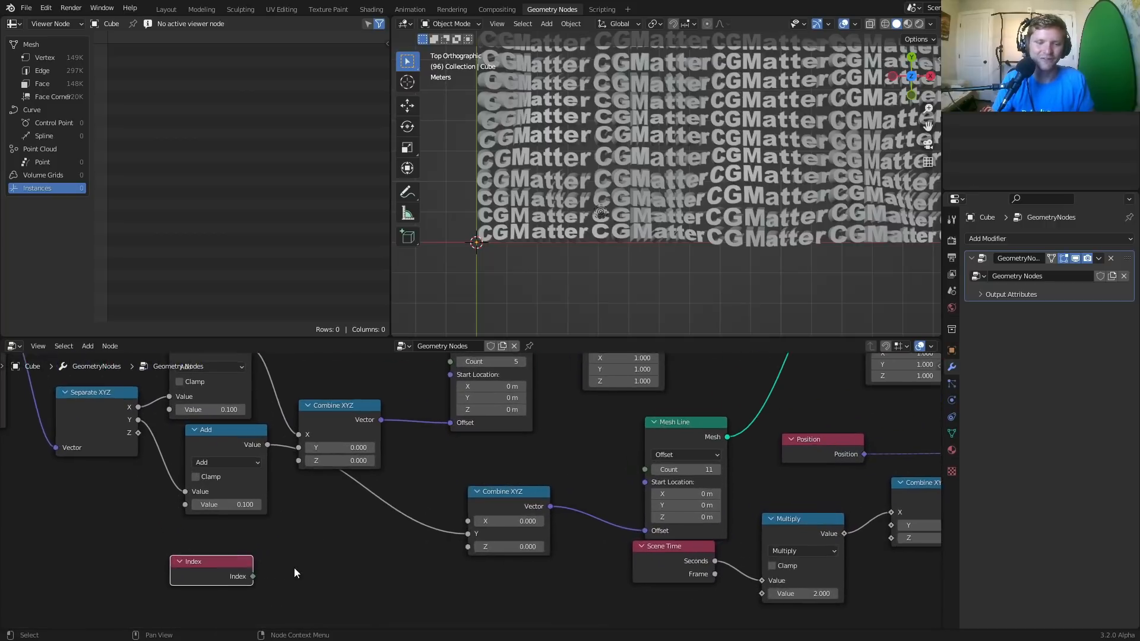
# Add a Math node fed by Index, set it to Modulo, and give it a second value of 2
pyautogui.moveTo(293, 568); pyautogui.dragTo(377, 523, button='middle')
pyautogui.scroll(4, 377, 523)
pyautogui.scroll(1, 376, 522)
pyautogui.hotkey('shift', 'a')
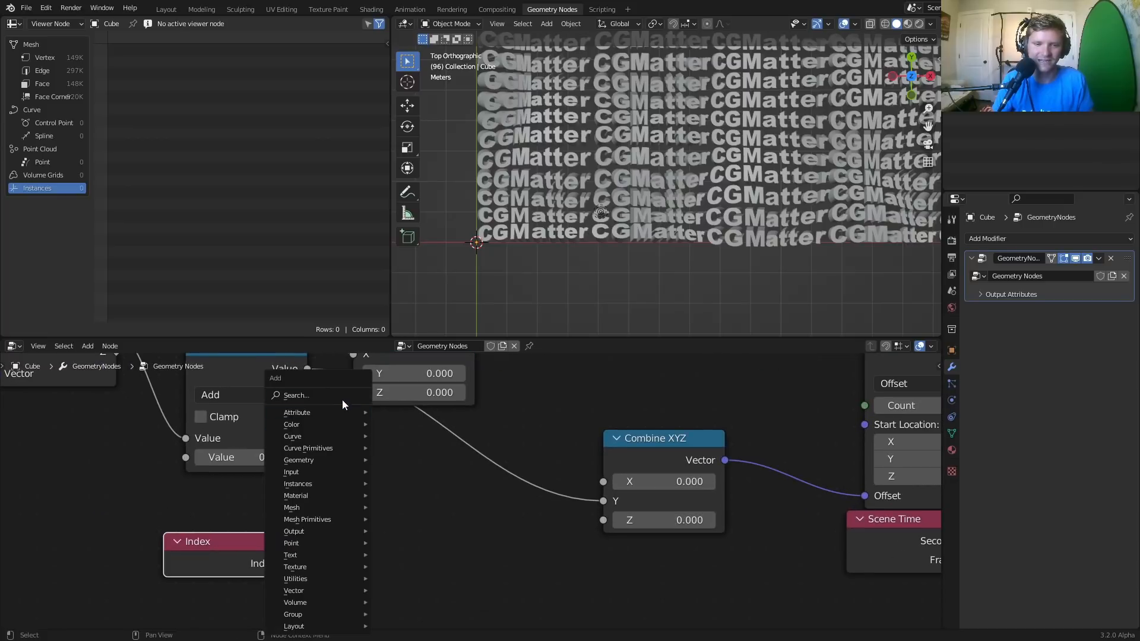
pyautogui.click(336, 391)
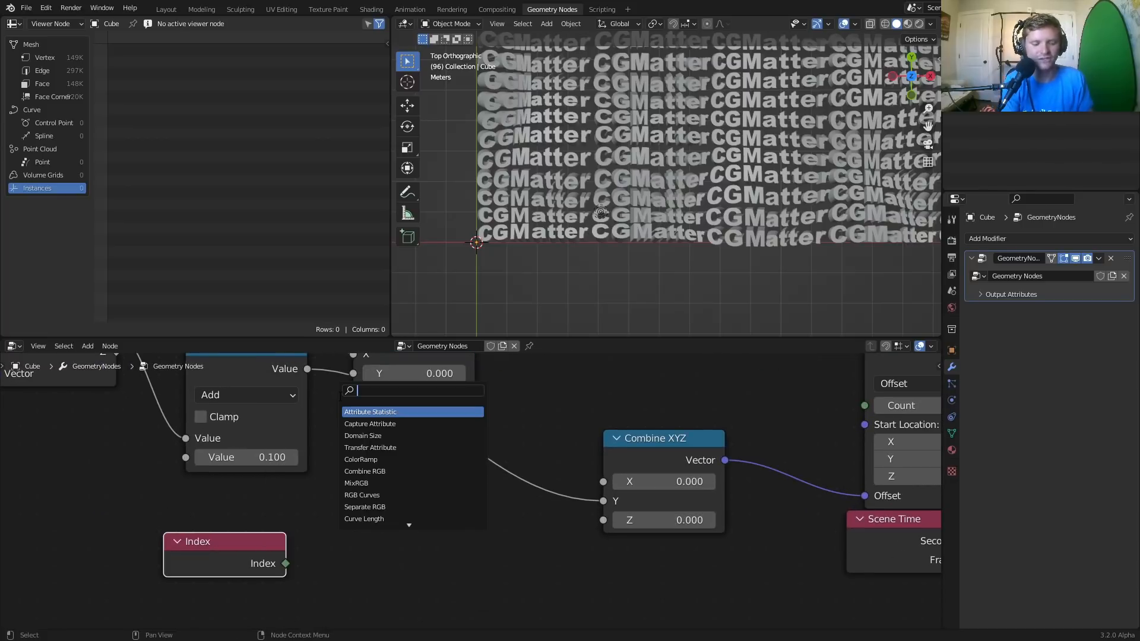
pyautogui.write('math')
pyautogui.press('Return')
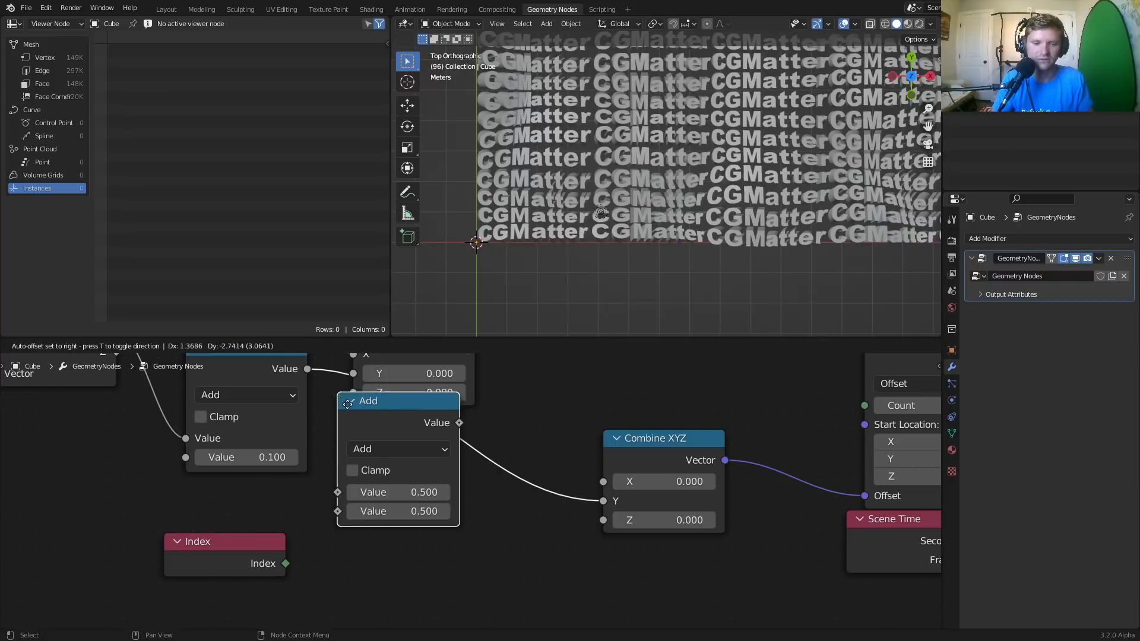
pyautogui.click(348, 514)
pyautogui.keyDown('alt'); pyautogui.moveTo(294, 536); pyautogui.dragTo(370, 561, button='right'); pyautogui.keyUp('alt')
pyautogui.click(397, 560)
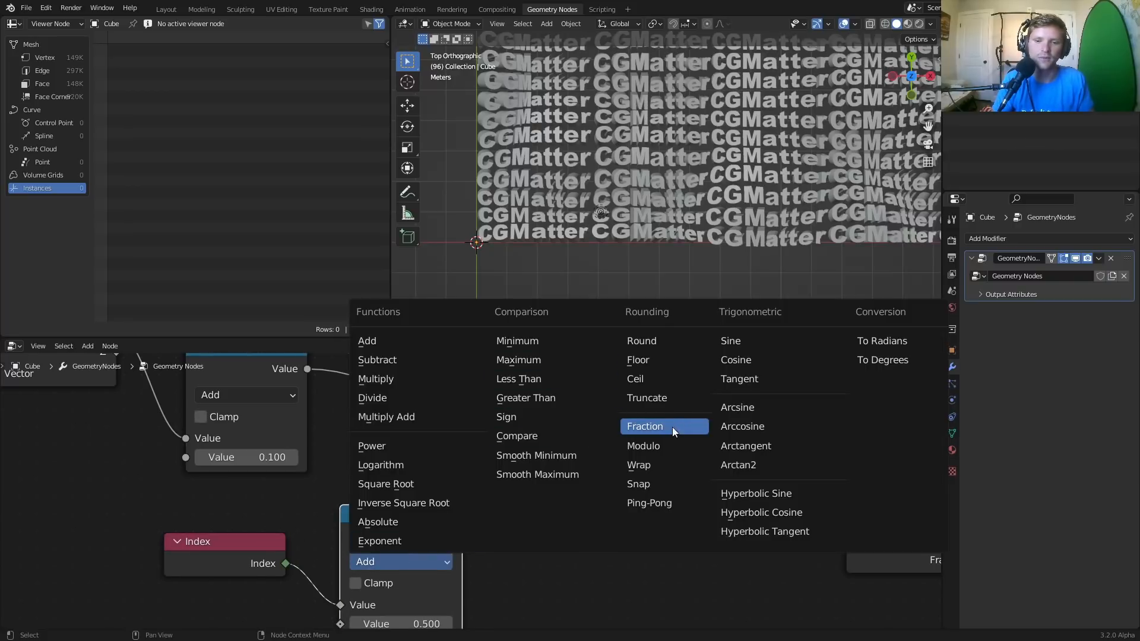
pyautogui.click(659, 446)
pyautogui.moveTo(433, 602); pyautogui.dragTo(446, 538, button='middle')
pyautogui.doubleClick(419, 558)
pyautogui.write('2')
pyautogui.press('Return')
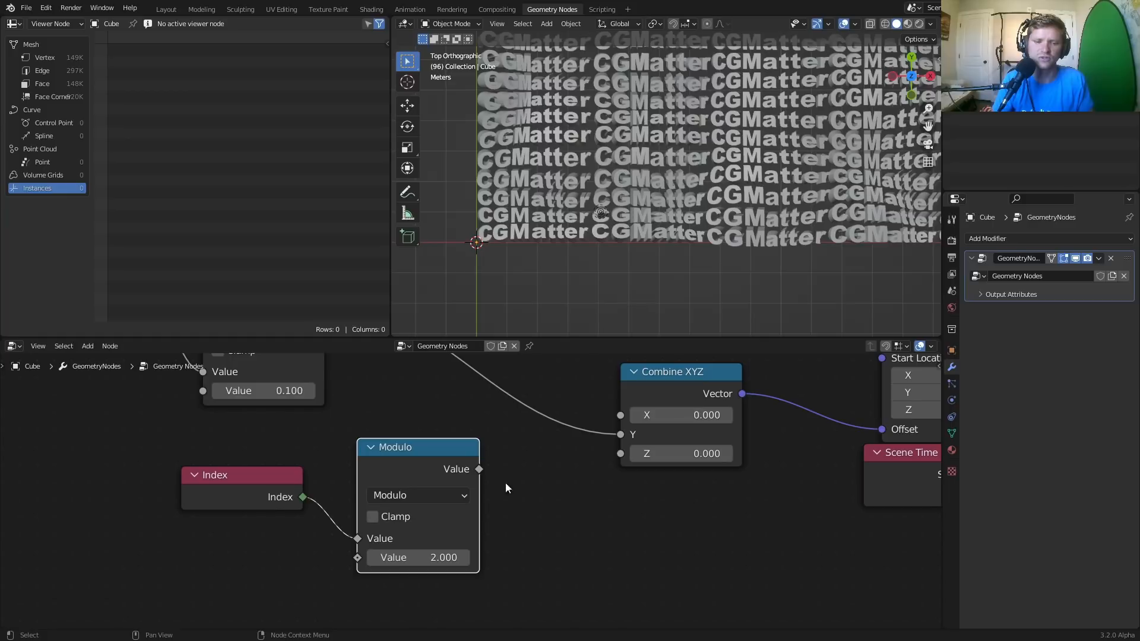
# Try driving the row offset's Combine XYZ X input with Modulo, cut the link, and delete the Modulo and Index nodes
pyautogui.moveTo(478, 469); pyautogui.dragTo(621, 416)
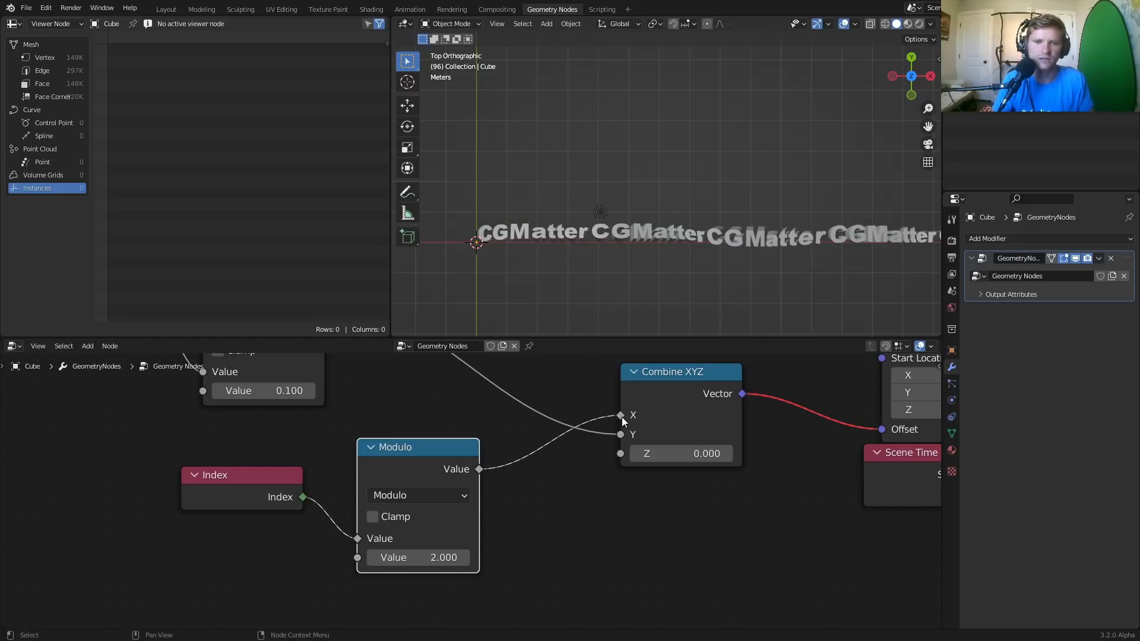
pyautogui.scroll(-1, 600, 284)
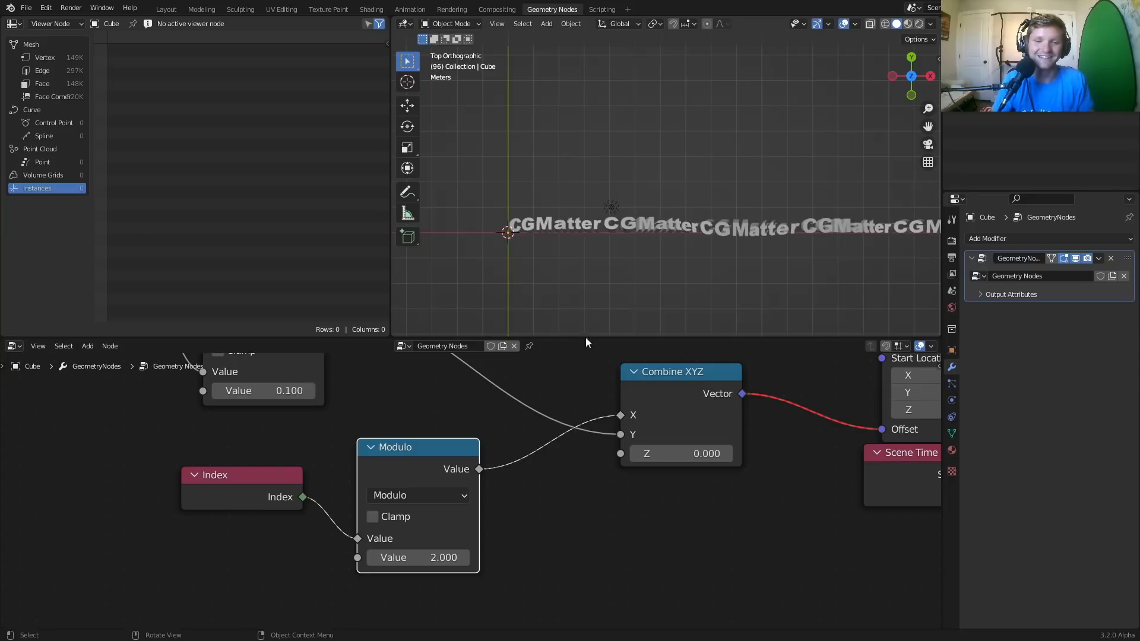
pyautogui.scroll(-3, 511, 479)
pyautogui.keyDown('ctrl'); pyautogui.moveTo(511, 478); pyautogui.dragTo(455, 465, button='right'); pyautogui.keyUp('ctrl')
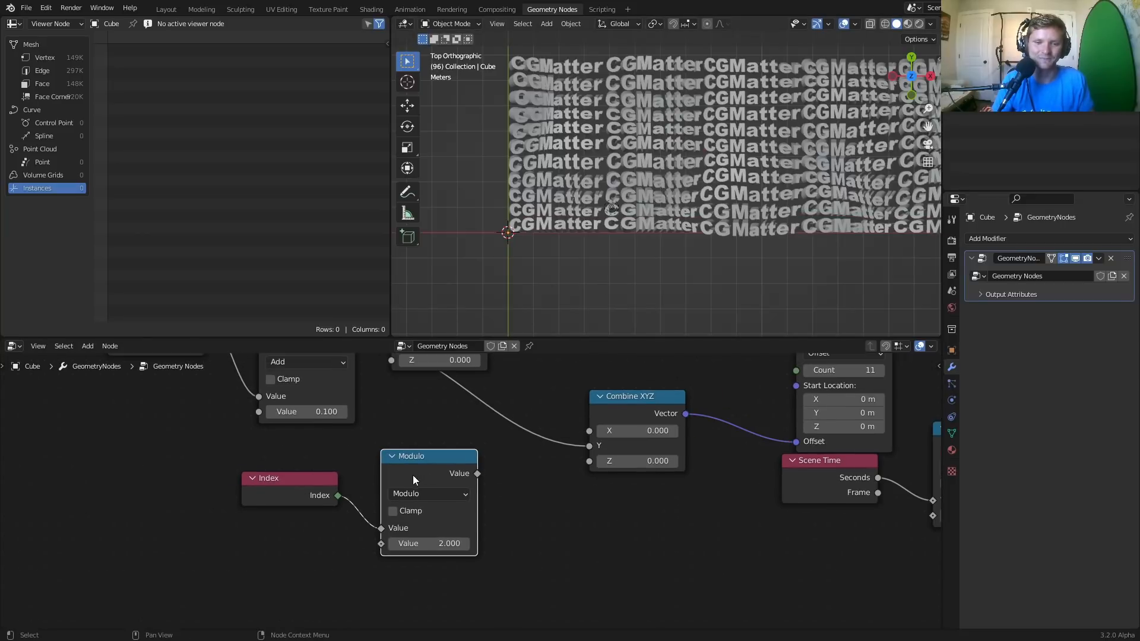
pyautogui.press('x')
pyautogui.click(312, 482)
pyautogui.press('x')
# Shift the second Instance on Points slightly and preview its output directly, bypassing the noise displacement and extrusion
pyautogui.scroll(-3, 493, 475)
pyautogui.moveTo(698, 417); pyautogui.dragTo(426, 576, button='middle')
pyautogui.moveTo(607, 415); pyautogui.dragTo(556, 423)
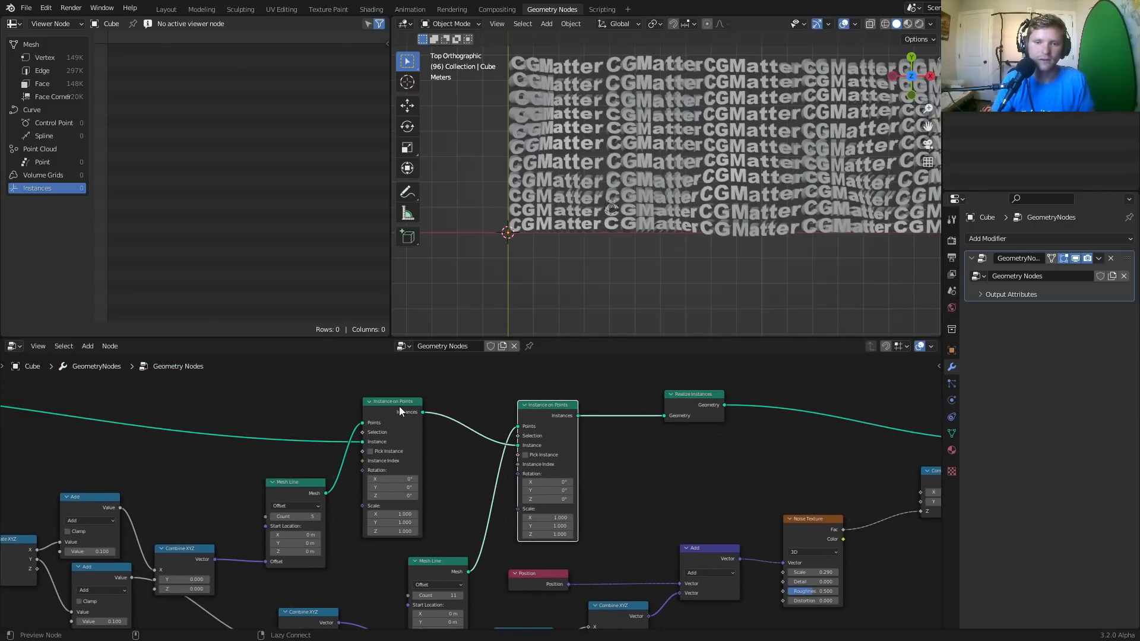
pyautogui.keyDown('ctrl'); pyautogui.keyDown('shift'); pyautogui.click(399, 408); pyautogui.keyUp('shift'); pyautogui.keyUp('ctrl')
pyautogui.keyDown('ctrl'); pyautogui.keyDown('shift'); pyautogui.click(539, 408); pyautogui.keyUp('shift'); pyautogui.keyUp('ctrl')
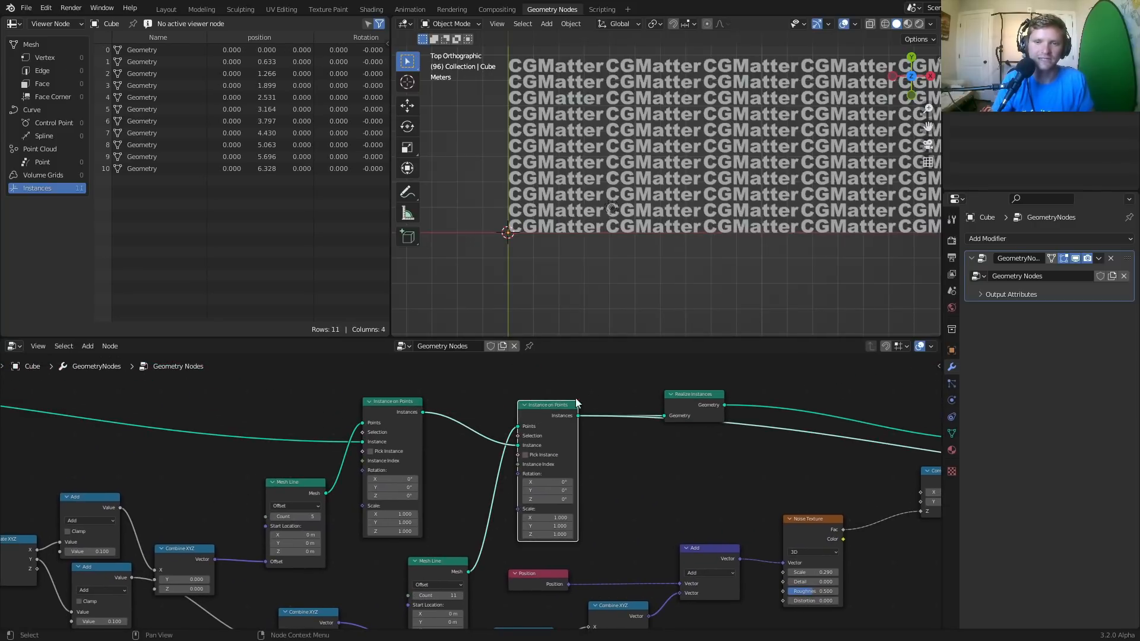
# Add a Translate Instances node after the second Instance on Points and feed its output into the Realize Instances node
pyautogui.moveTo(580, 406); pyautogui.dragTo(415, 426, button='middle')
pyautogui.moveTo(542, 410); pyautogui.dragTo(626, 371)
pyautogui.scroll(3, 499, 375)
pyautogui.hotkey('shift', 'a')
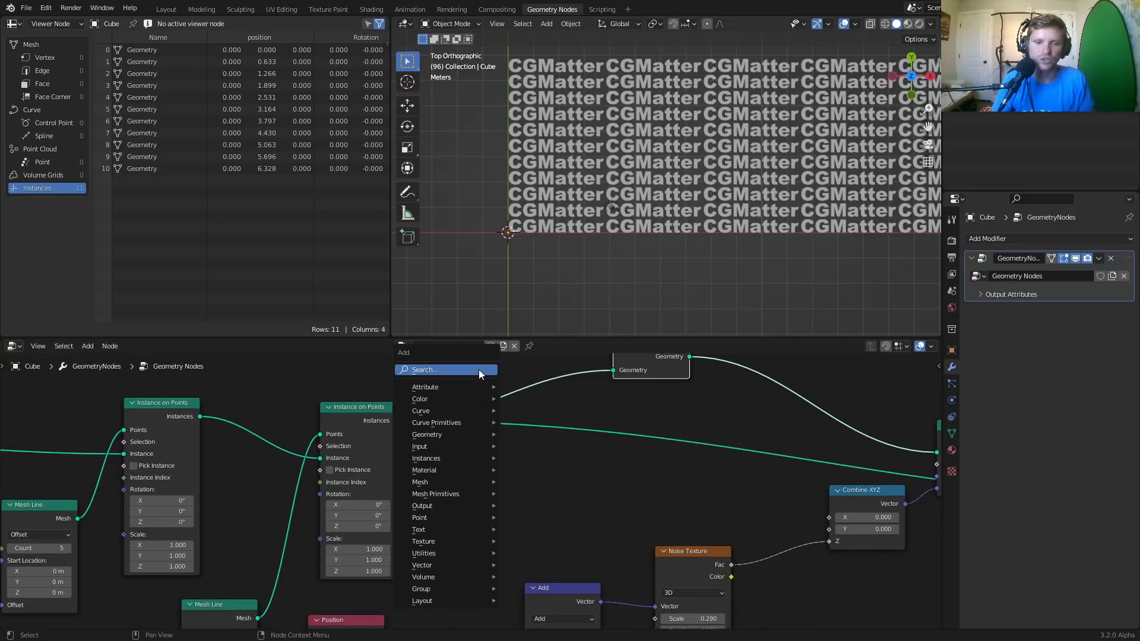
pyautogui.click(479, 370)
pyautogui.write('tra')
pyautogui.press('Down')
pyautogui.press('Down')
pyautogui.press('Return')
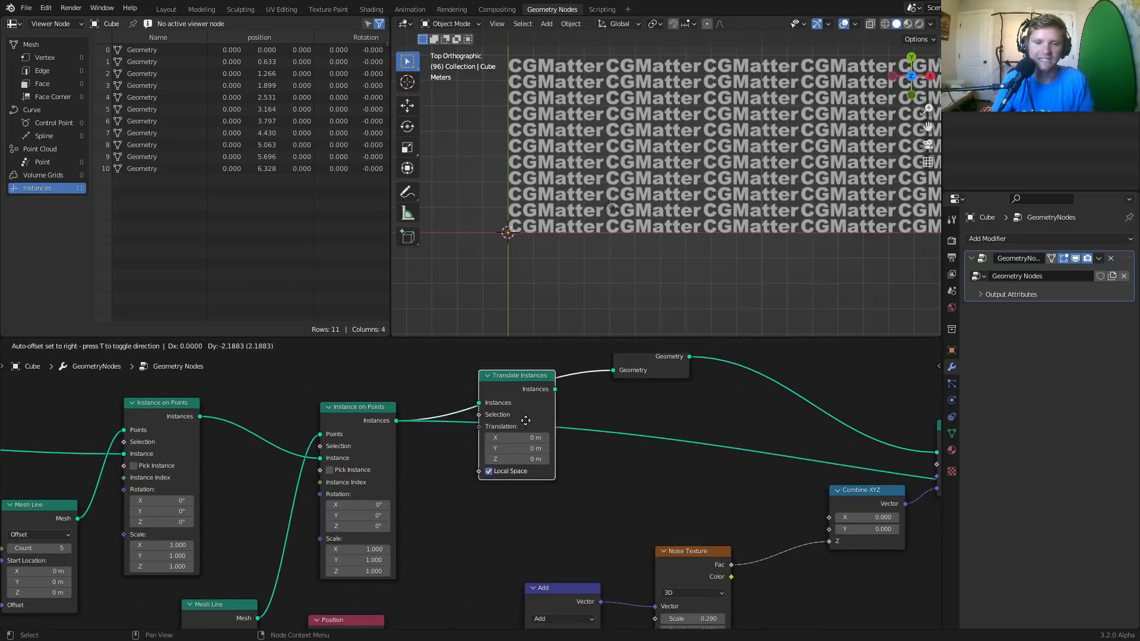
pyautogui.click(544, 462)
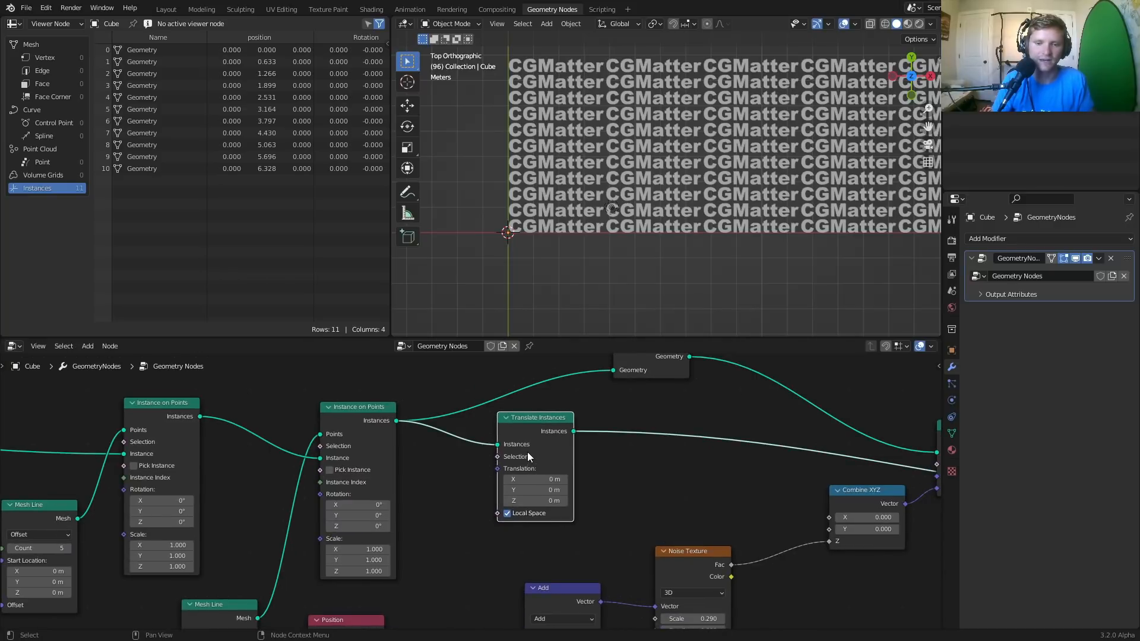
pyautogui.moveTo(527, 451); pyautogui.dragTo(392, 478, button='middle')
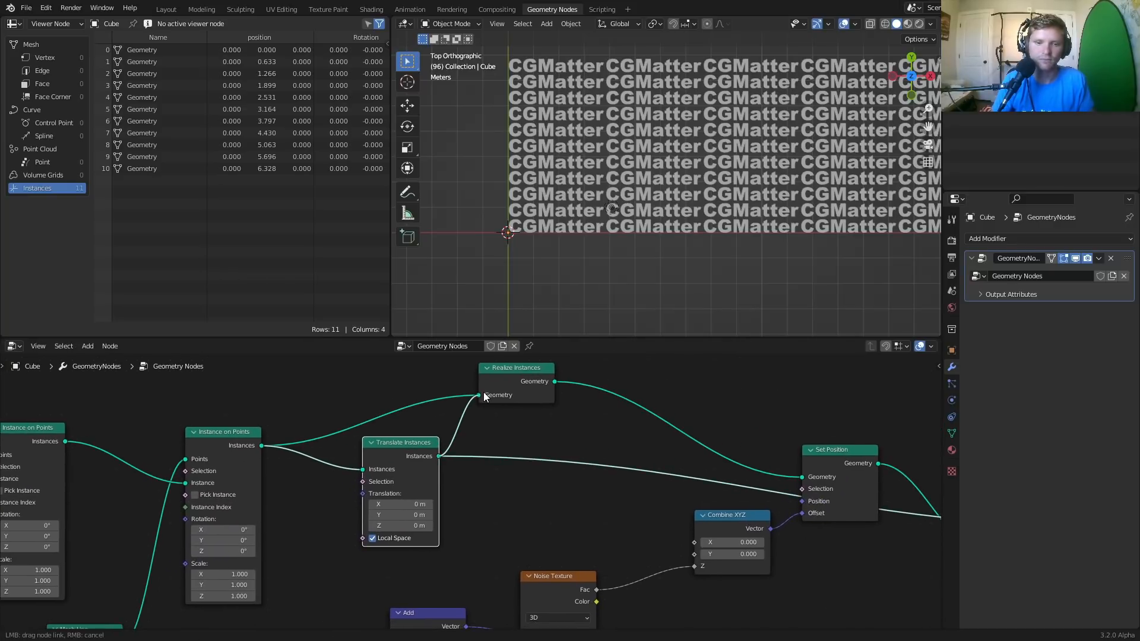
pyautogui.moveTo(504, 371); pyautogui.dragTo(571, 407)
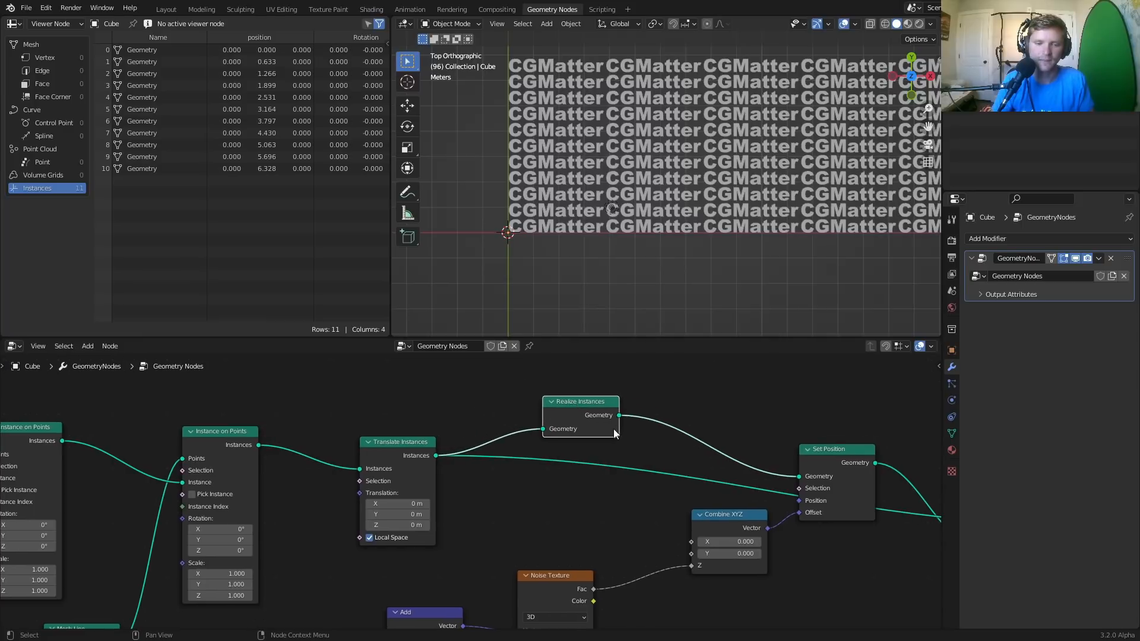
pyautogui.keyDown('ctrl'); pyautogui.keyDown('shift'); pyautogui.click(240, 433); pyautogui.keyUp('shift'); pyautogui.keyUp('ctrl')
pyautogui.moveTo(333, 442); pyautogui.dragTo(350, 360)
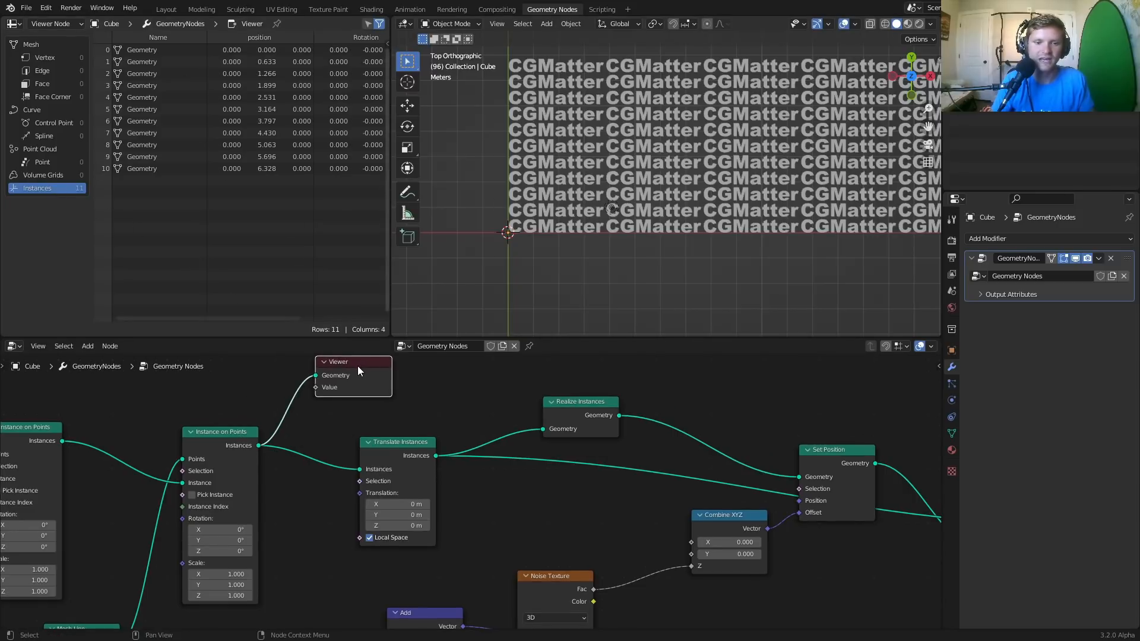
pyautogui.press('x')
# Add an Index node and place it above the second Instance on Points node
pyautogui.moveTo(368, 428); pyautogui.dragTo(453, 474, button='middle')
pyautogui.hotkey('shift', 'a')
pyautogui.click(379, 395)
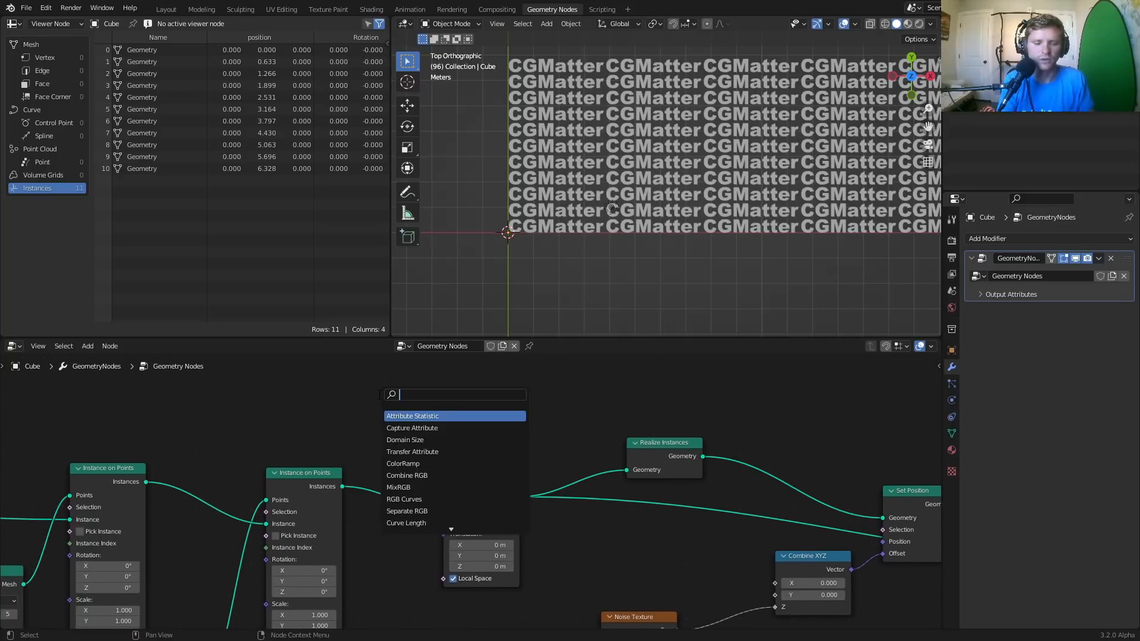
pyautogui.write('index')
pyautogui.press('Return')
pyautogui.click(250, 395)
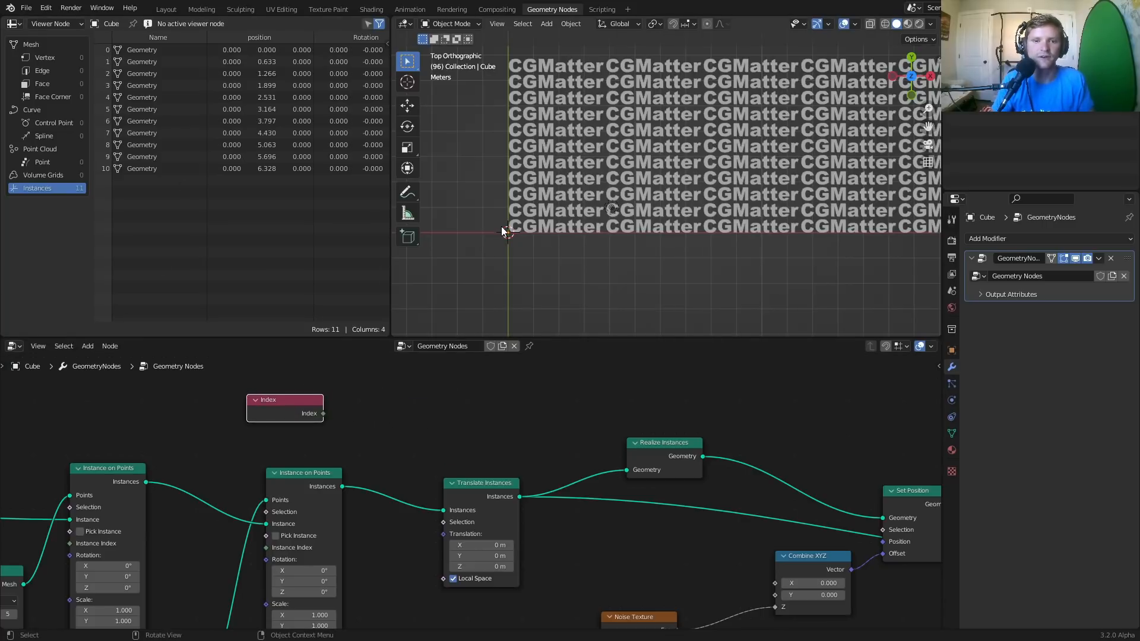
pyautogui.scroll(4, 502, 229)
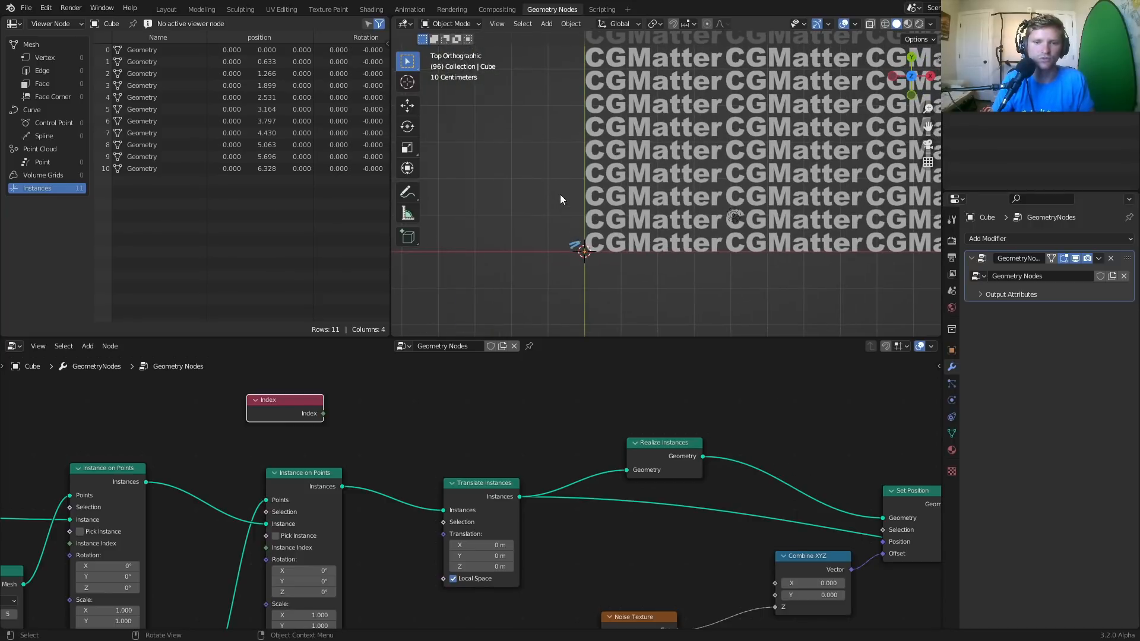
# Mark alternate text rows with annotation strokes beside the grid and erase the marks
pyautogui.moveTo(560, 195)
pyautogui.mouseDown()
pyautogui.moveTo(576, 191)
pyautogui.moveTo(576, 146)
pyautogui.mouseUp()
pyautogui.moveTo(561, 101); pyautogui.dragTo(577, 95)
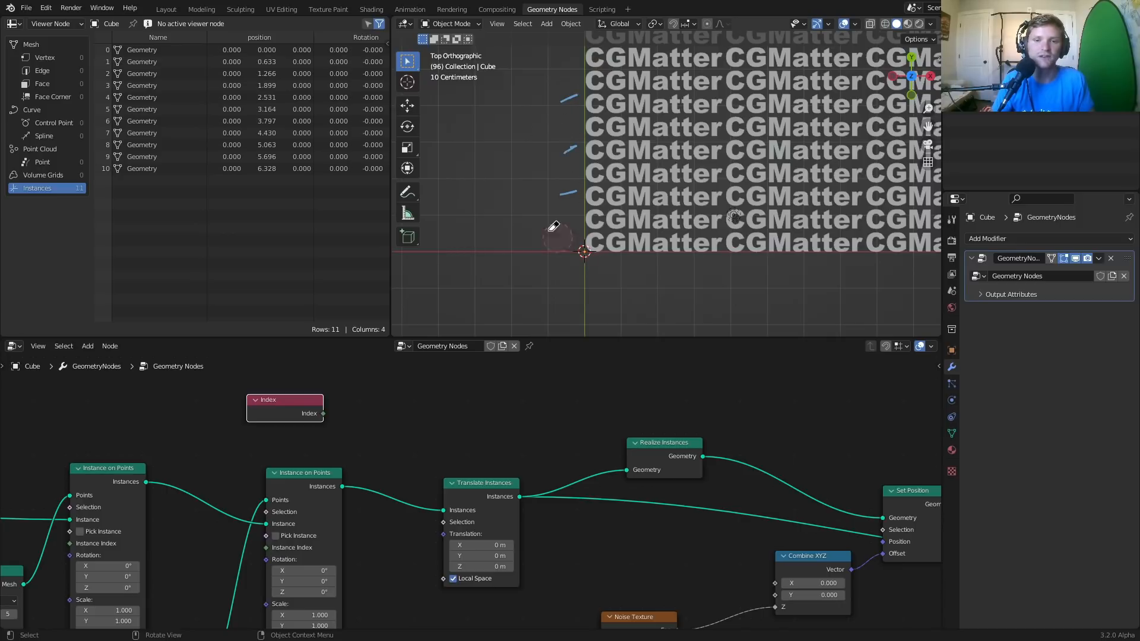
# Shift the Translate Instances node slightly and add a Math node between it and the Index node
pyautogui.moveTo(502, 494); pyautogui.dragTo(531, 446, button='middle')
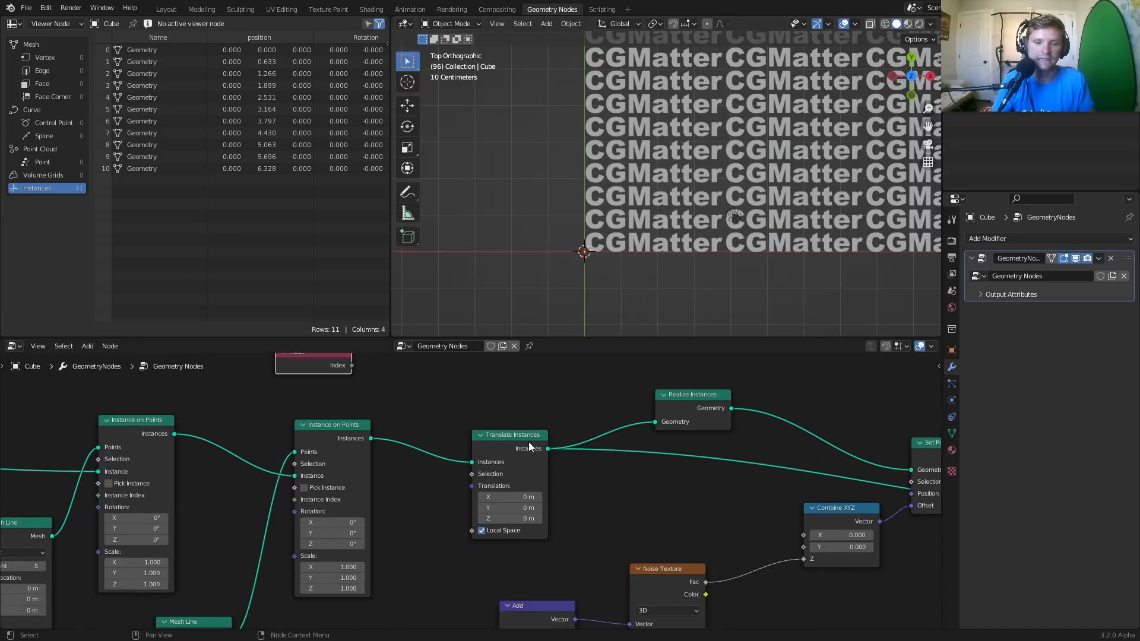
pyautogui.scroll(2, 542, 445)
pyautogui.moveTo(521, 425); pyautogui.dragTo(541, 417)
pyautogui.moveTo(504, 408); pyautogui.dragTo(531, 443, button='middle')
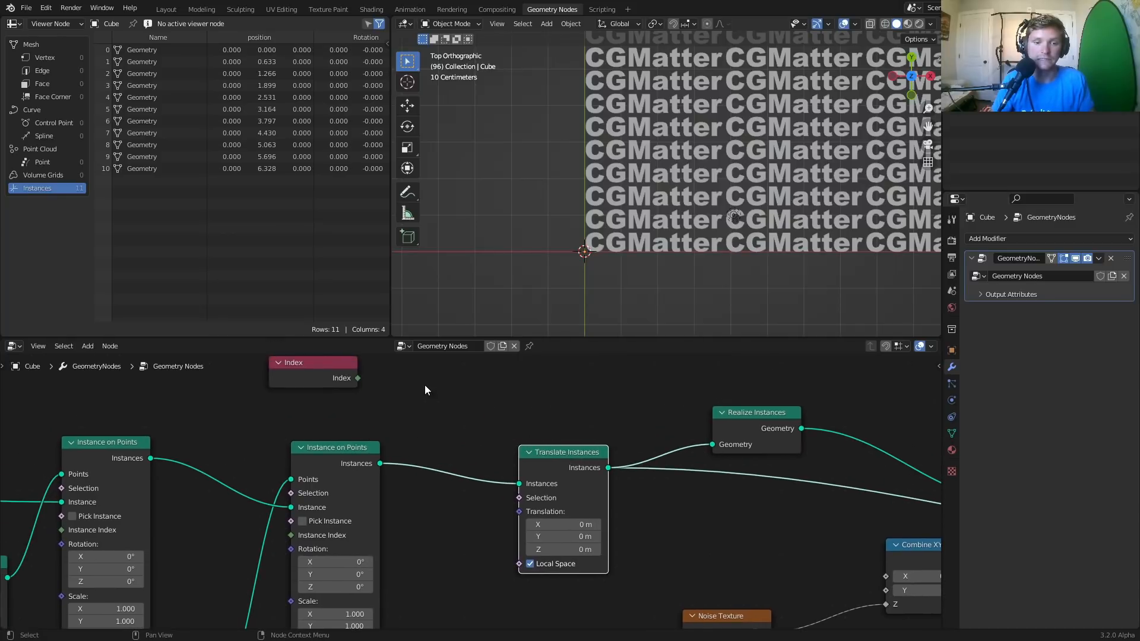
pyautogui.hotkey('shift', 'a')
pyautogui.write('math')
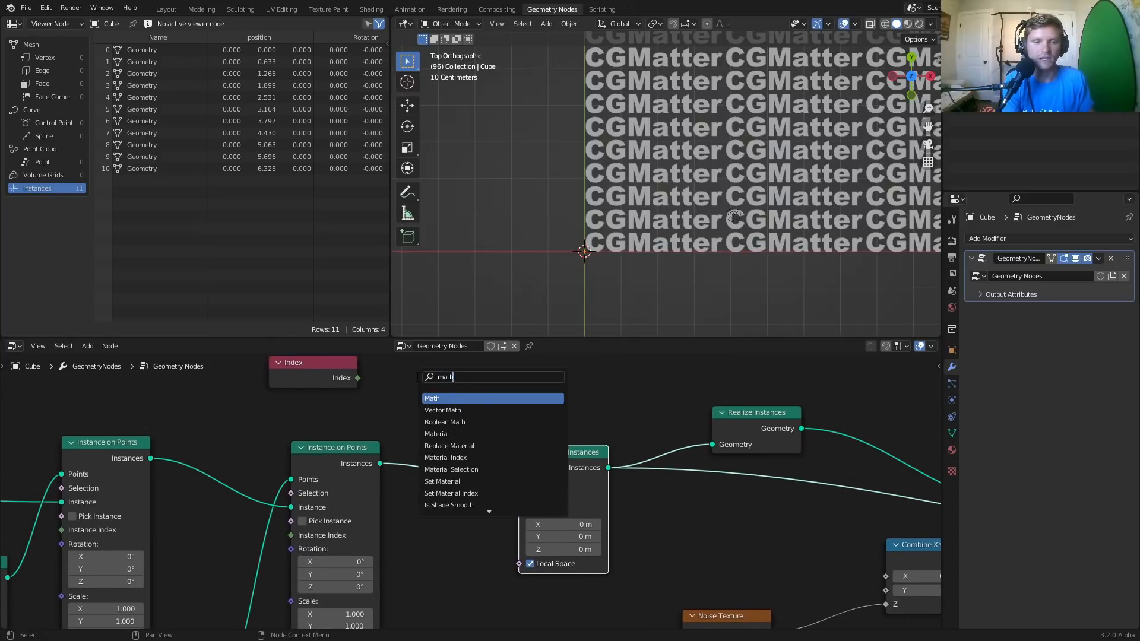
pyautogui.press('Return')
pyautogui.click(415, 357)
pyautogui.moveTo(329, 376); pyautogui.dragTo(353, 411, button='middle')
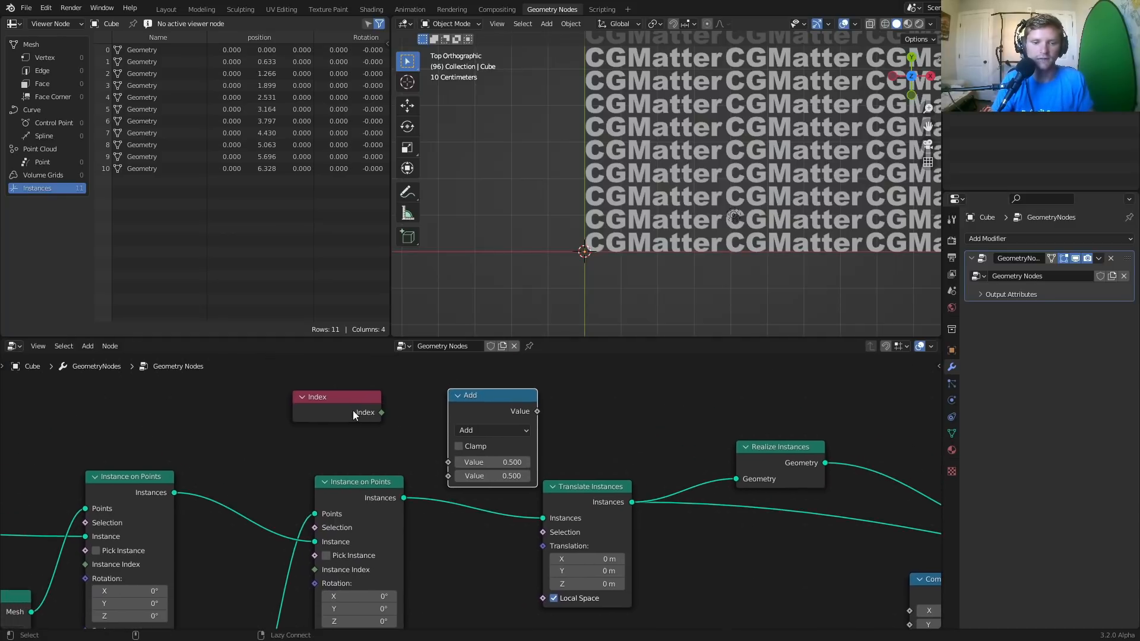
# Feed Index into the Math node, set its operation to Modulo with a value of 2, and nudge it toward Index
pyautogui.moveTo(382, 412); pyautogui.dragTo(448, 462)
pyautogui.click(493, 429)
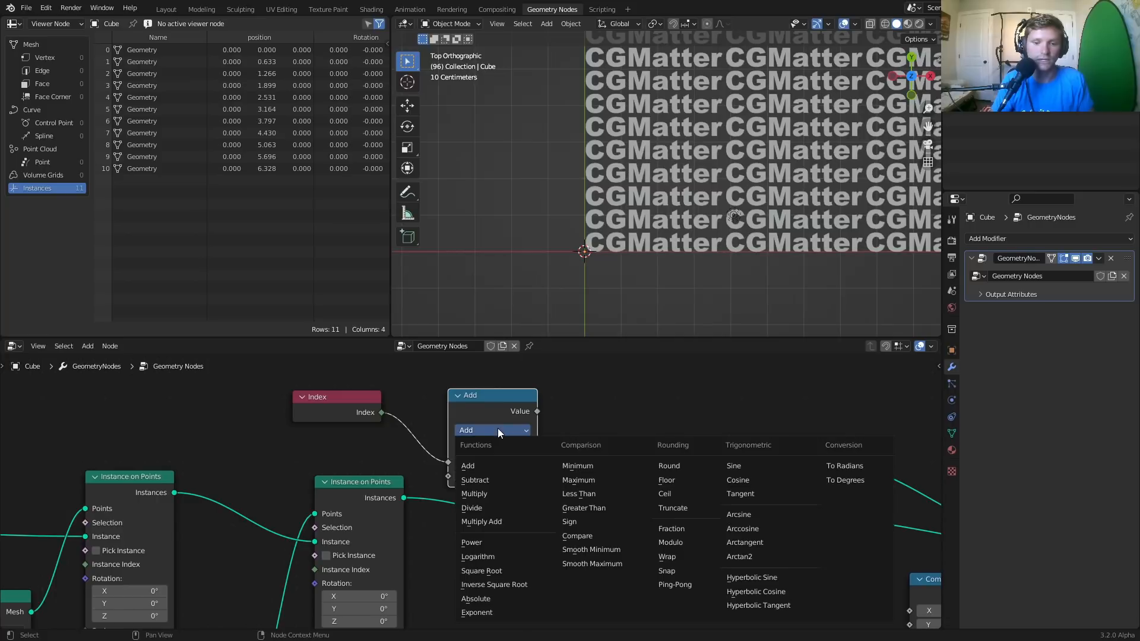
pyautogui.click(676, 543)
pyautogui.click(499, 477)
pyautogui.write('2')
pyautogui.press('Return')
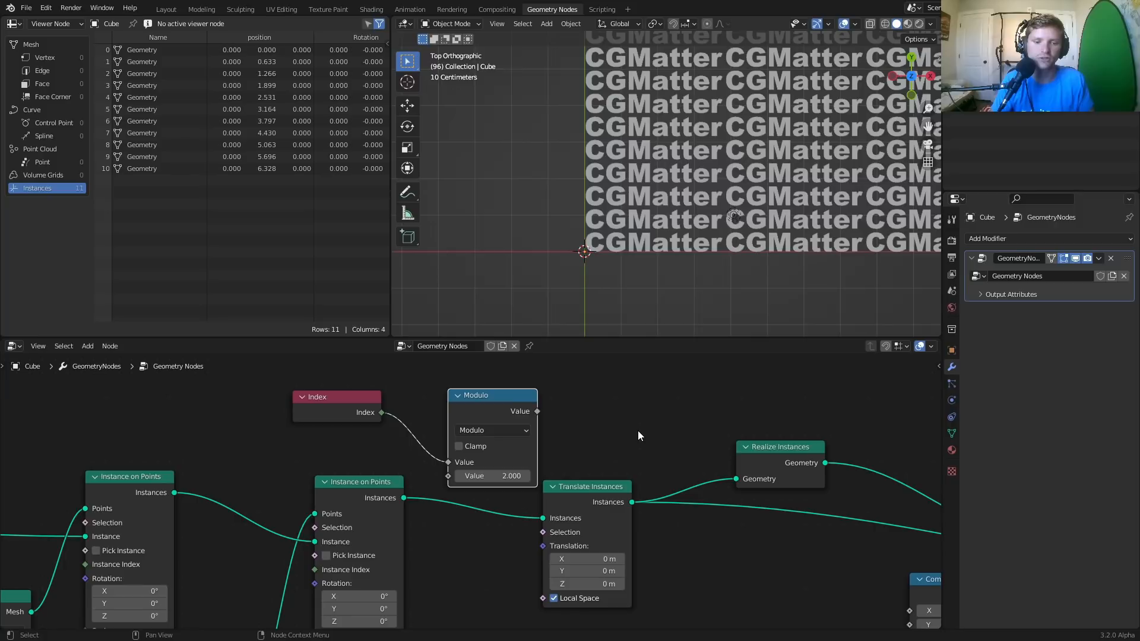
pyautogui.moveTo(470, 405); pyautogui.dragTo(449, 396)
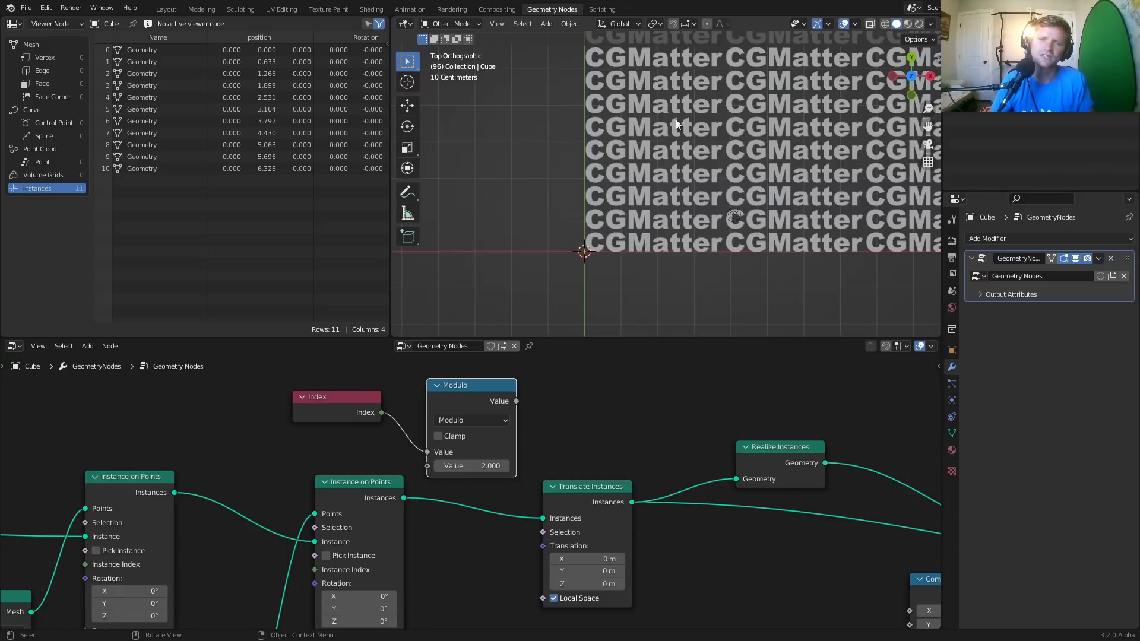
# Try linking Modulo to the Translate Instances Selection with an X translation of 0.8 m, and undo both changes
pyautogui.moveTo(488, 412); pyautogui.dragTo(493, 404, button='middle')
pyautogui.moveTo(602, 477); pyautogui.dragTo(611, 475)
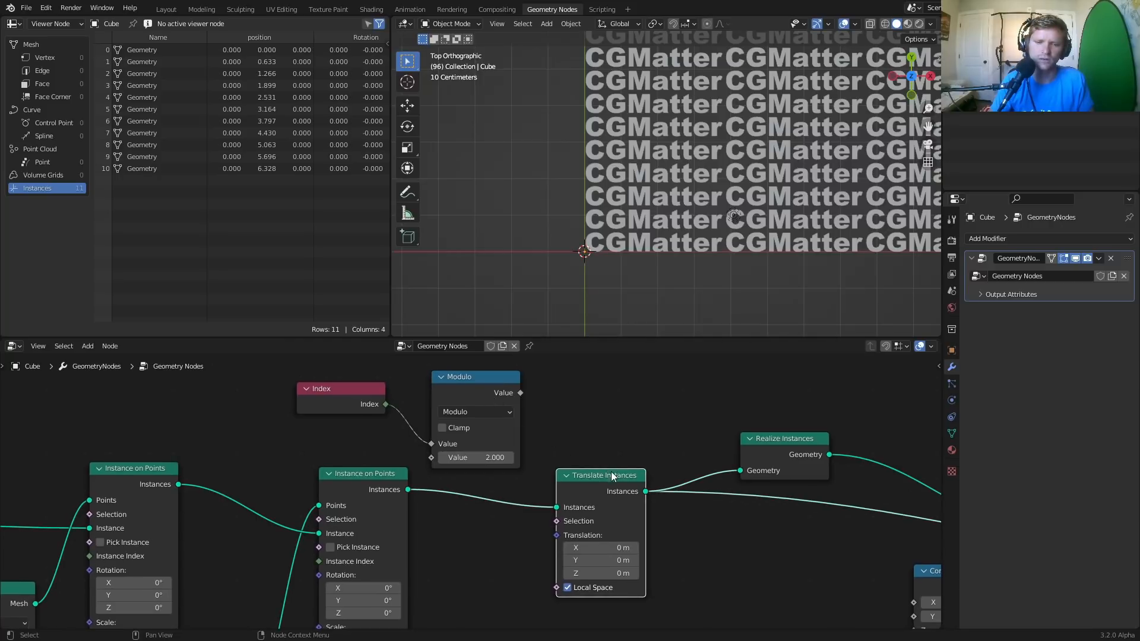
pyautogui.moveTo(522, 392); pyautogui.dragTo(556, 520)
pyautogui.moveTo(610, 547); pyautogui.dragTo(657, 548)
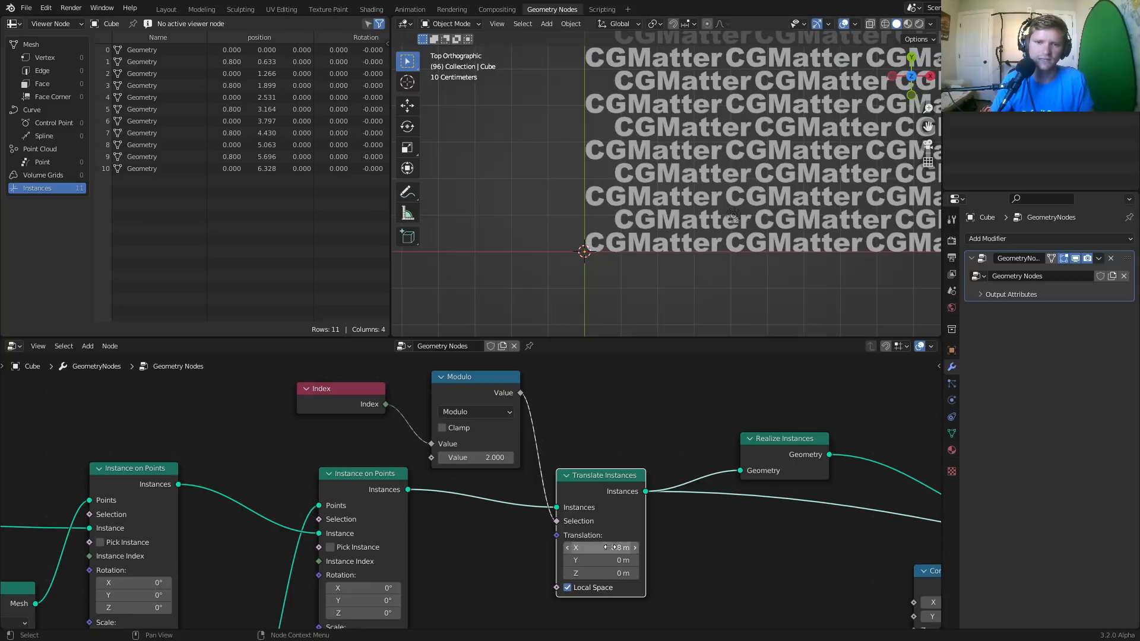
pyautogui.hotkey('ctrl', 'z')
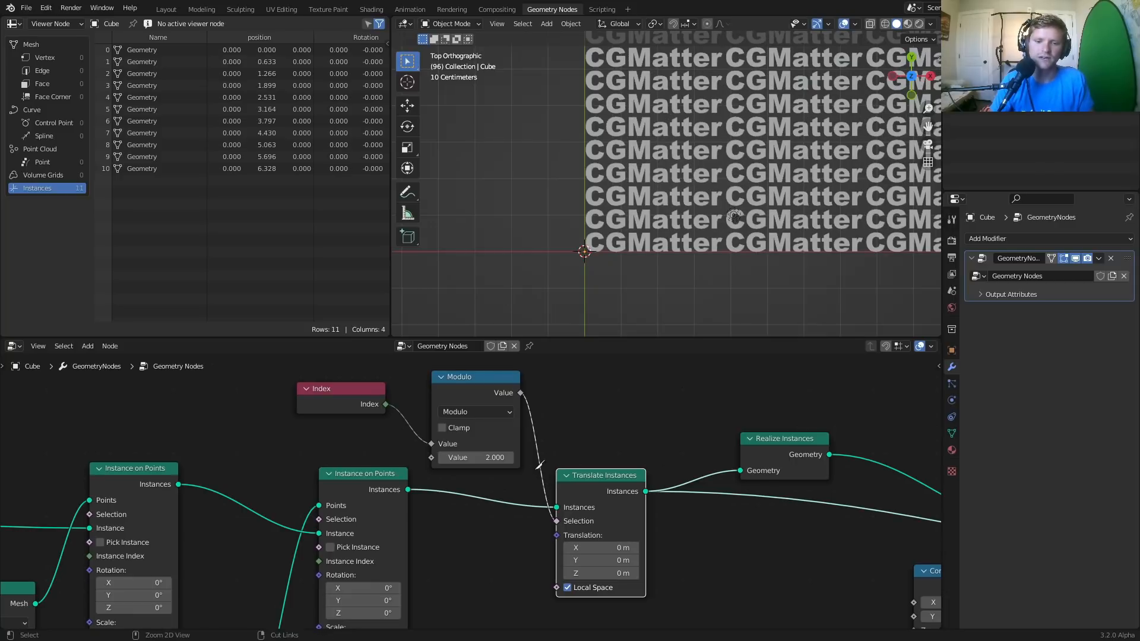
pyautogui.hotkey('ctrl', 'z')
pyautogui.moveTo(596, 547); pyautogui.dragTo(741, 548)
pyautogui.press('Escape')
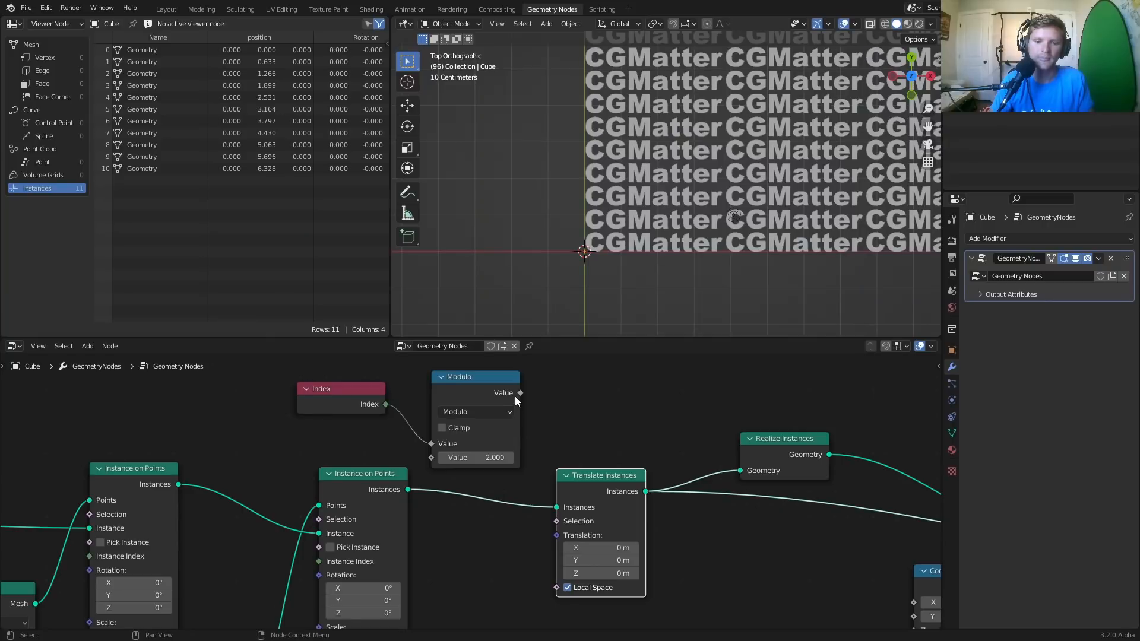
# Connect the Modulo value to the Translate Instances Selection and move the Index and Modulo nodes farther away from it
pyautogui.click(516, 395)
pyautogui.moveTo(519, 393); pyautogui.dragTo(557, 523)
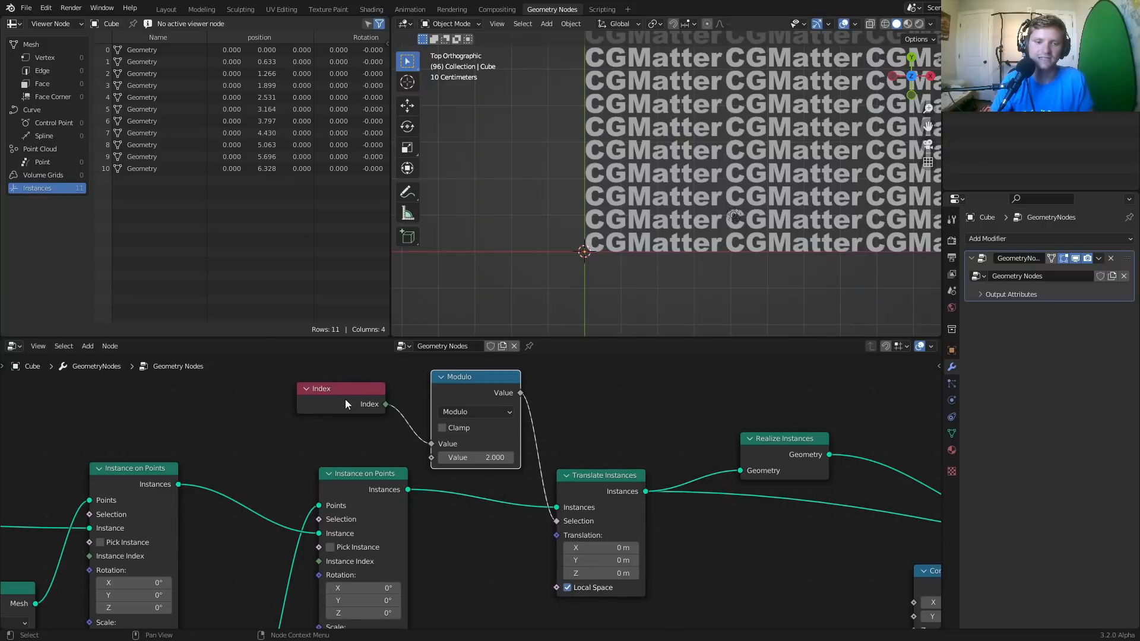
pyautogui.moveTo(326, 427); pyautogui.dragTo(457, 386)
pyautogui.press('g')
pyautogui.click(369, 385)
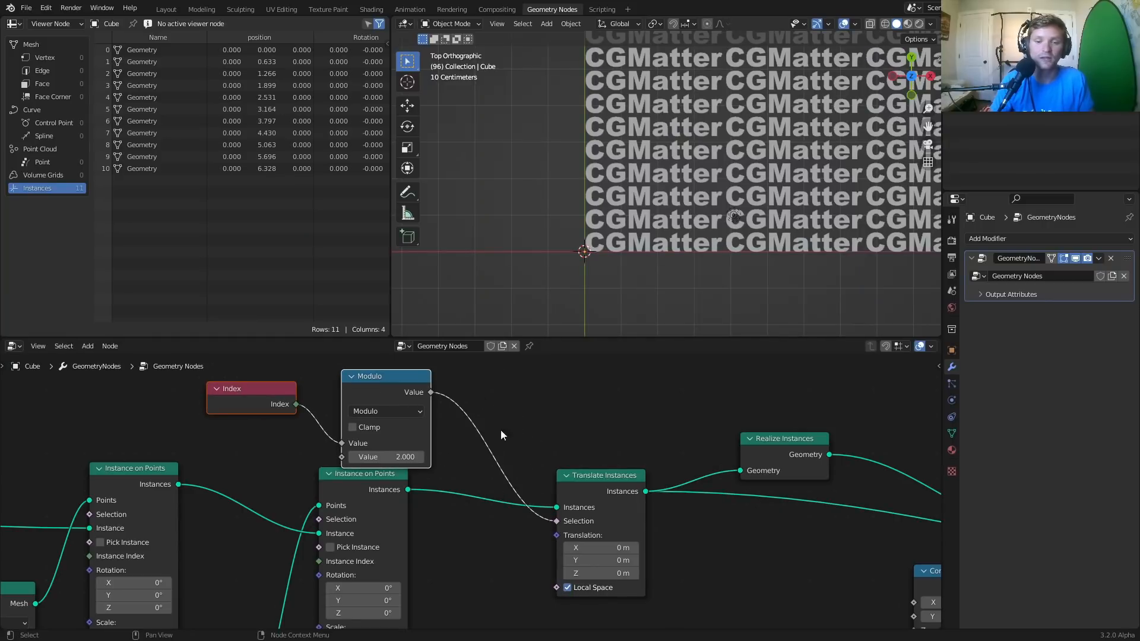
# Set the X translation of Translate Instances to 0.6 m and check the offset of the alternate rows
pyautogui.moveTo(586, 547); pyautogui.dragTo(613, 547)
pyautogui.scroll(-3, 674, 236)
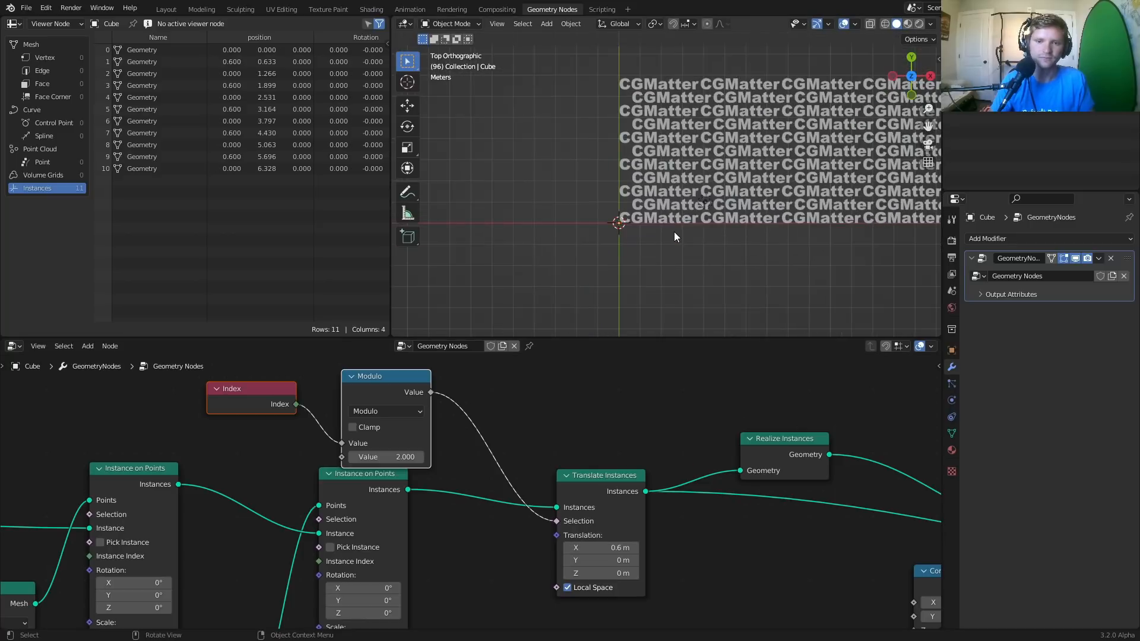
pyautogui.scroll(4, 706, 172)
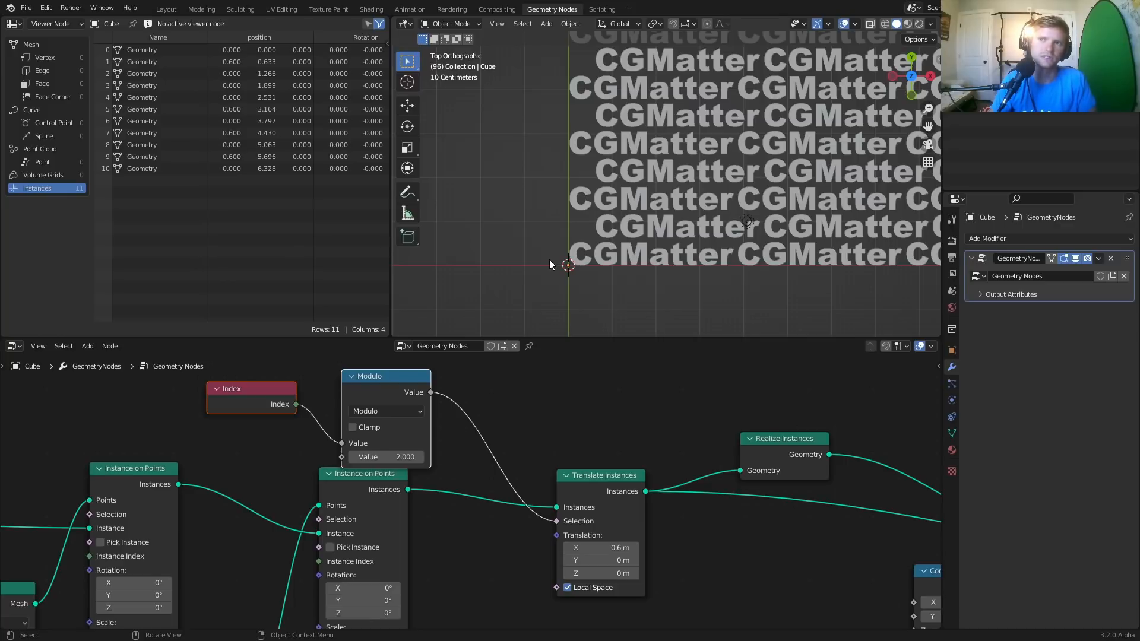
pyautogui.scroll(1, 553, 203)
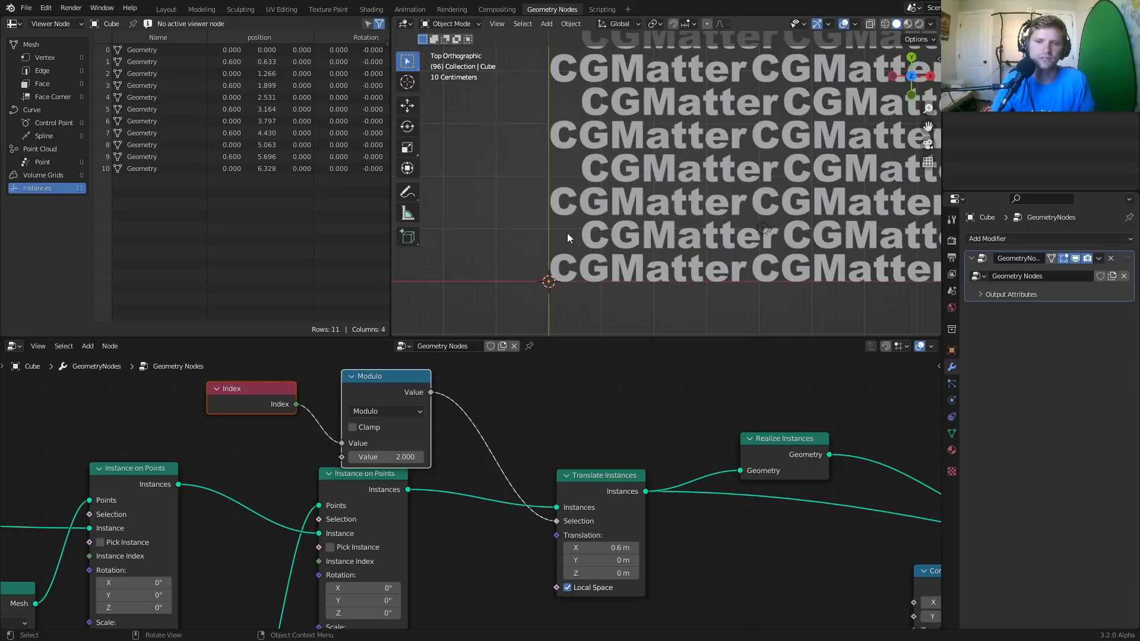
# Mark a spot beside an offset text row with an annotation stroke and erase it
pyautogui.press('d')
pyautogui.moveTo(511, 167)
pyautogui.mouseDown()
pyautogui.moveTo(537, 168)
pyautogui.moveTo(520, 164)
pyautogui.mouseUp()
pyautogui.press('d')
pyautogui.moveTo(528, 166)
pyautogui.mouseDown(button='right')
pyautogui.moveTo(479, 166)
pyautogui.moveTo(571, 167)
pyautogui.mouseUp(button='right')
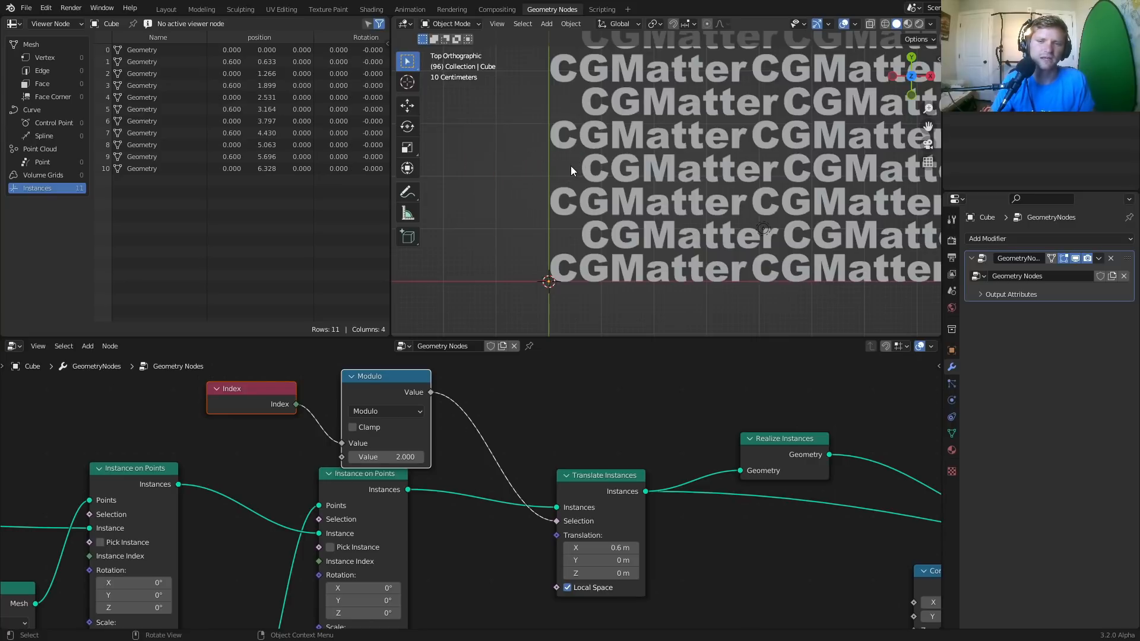
# Preview the Set Position output and briefly play the noise-displaced text animation from an angled view
pyautogui.scroll(-4, 601, 173)
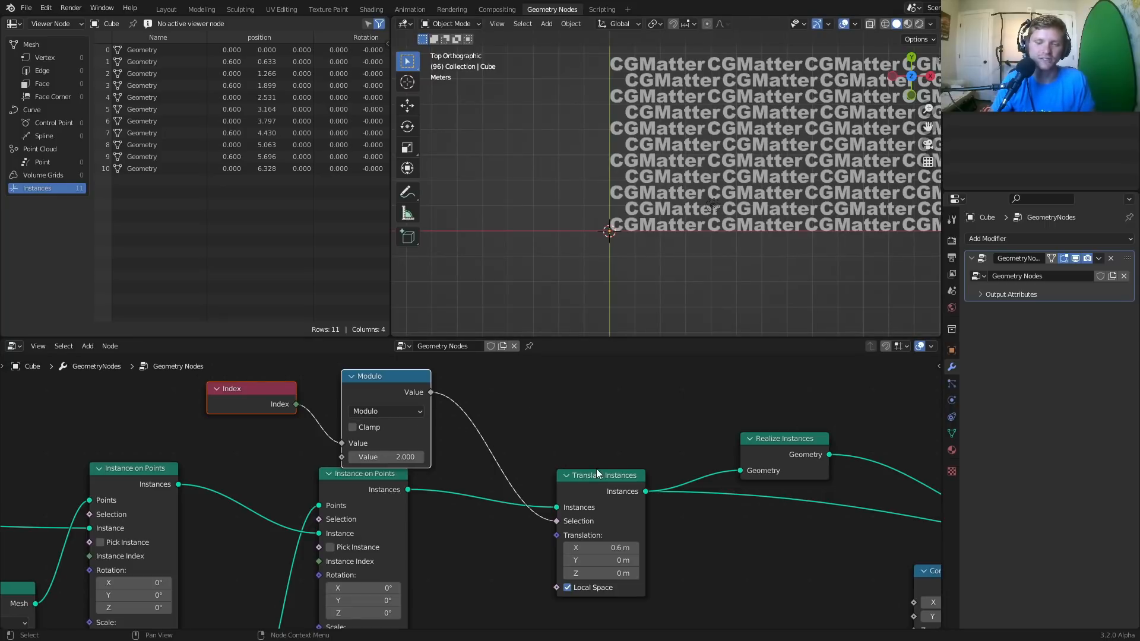
pyautogui.scroll(-2, 596, 469)
pyautogui.moveTo(717, 457); pyautogui.dragTo(485, 447, button='middle')
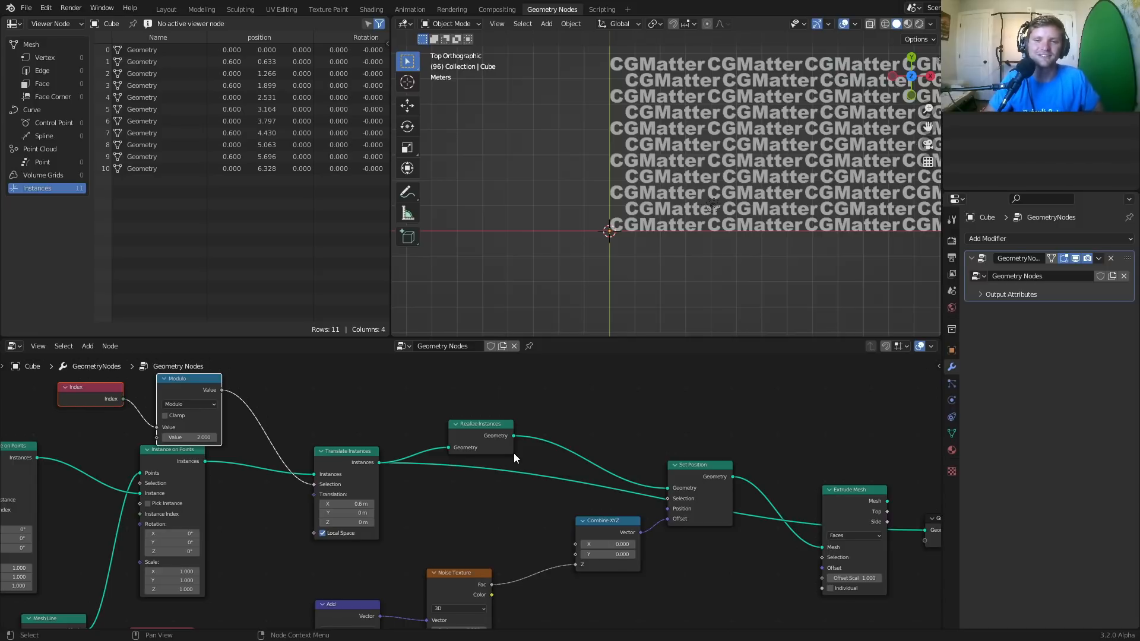
pyautogui.moveTo(692, 571); pyautogui.dragTo(457, 507, button='middle')
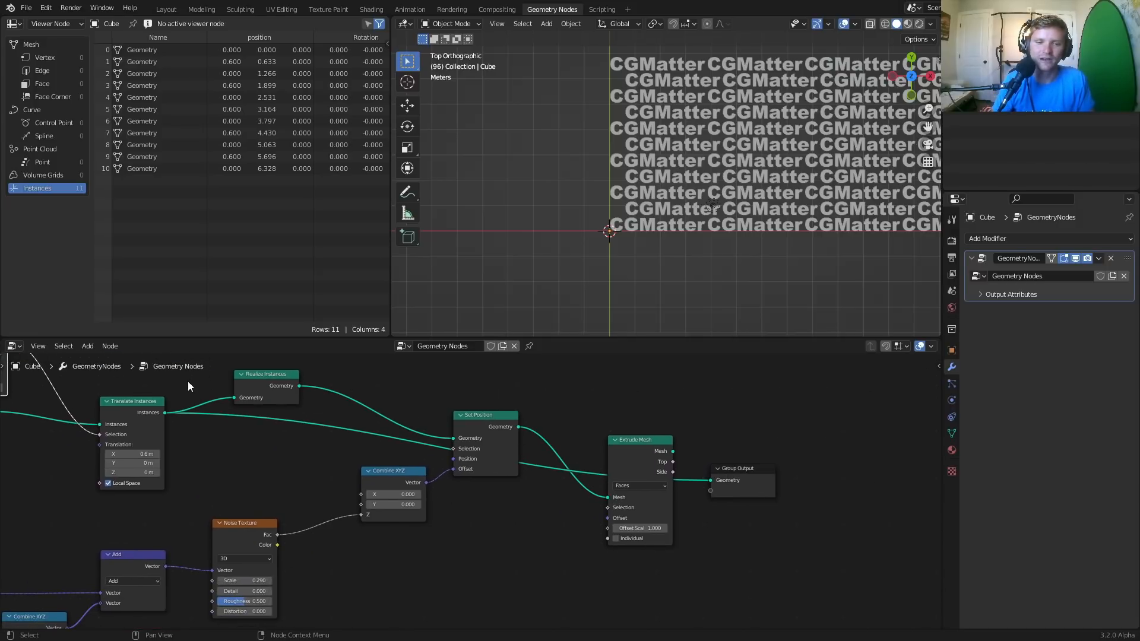
pyautogui.click(494, 415)
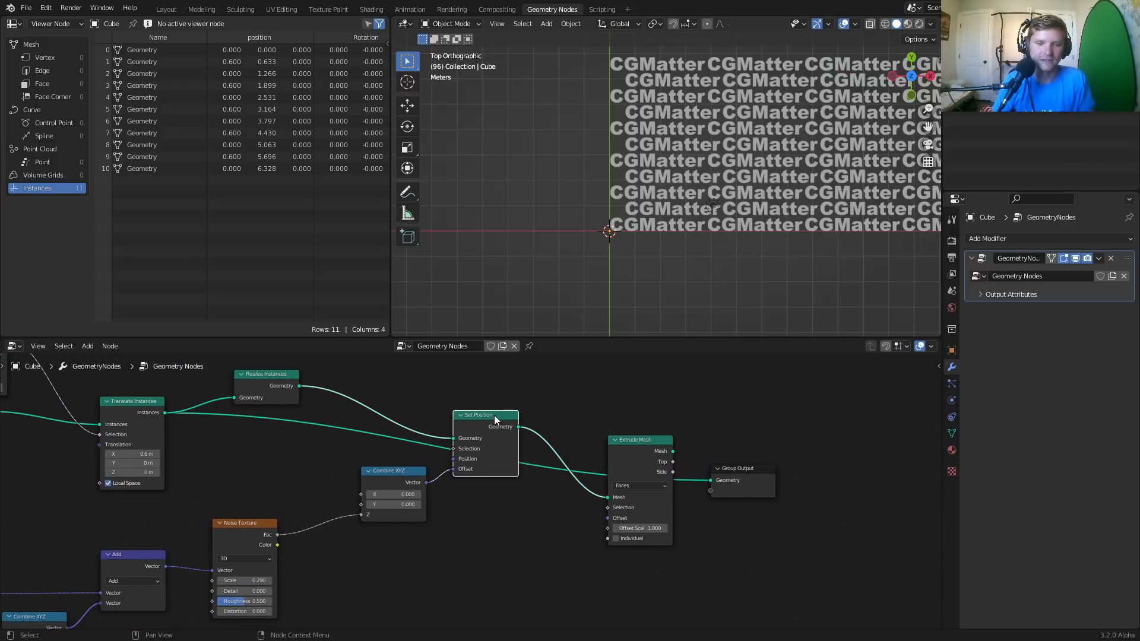
pyautogui.keyDown('ctrl'); pyautogui.keyDown('shift'); pyautogui.click(494, 415); pyautogui.keyUp('shift'); pyautogui.keyUp('ctrl')
pyautogui.moveTo(728, 189); pyautogui.dragTo(776, 159, button='middle')
pyautogui.press('space')
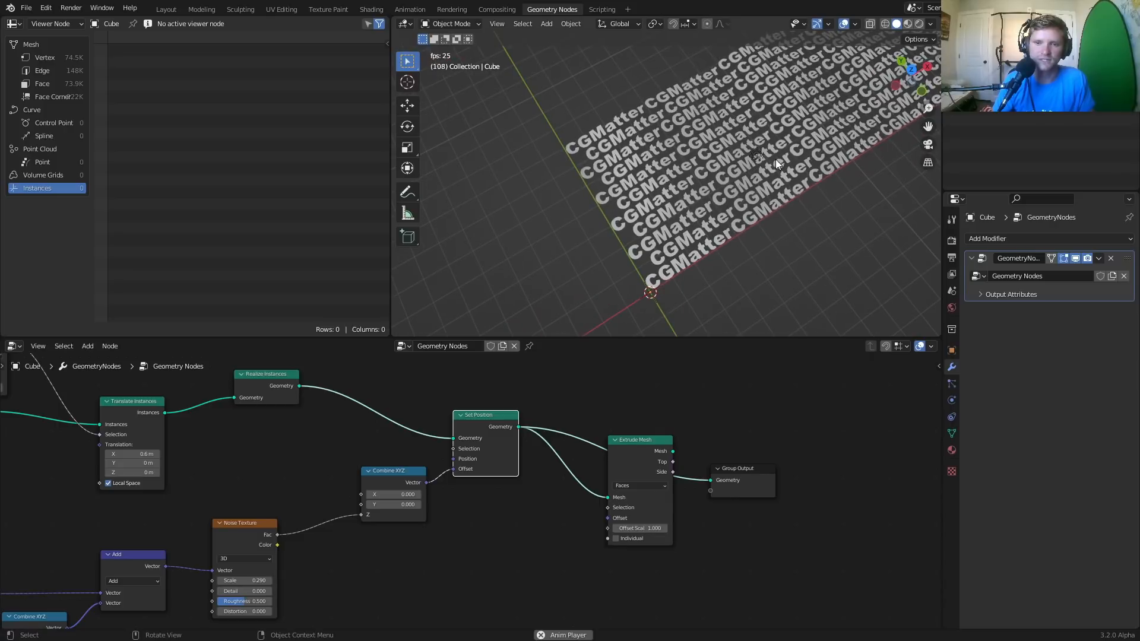
pyautogui.press('space')
# Send the Extrude Mesh output to the Group Output and play the animation to examine the extruded text
pyautogui.keyDown('ctrl'); pyautogui.keyDown('shift'); pyautogui.click(643, 446); pyautogui.keyUp('shift'); pyautogui.keyUp('ctrl')
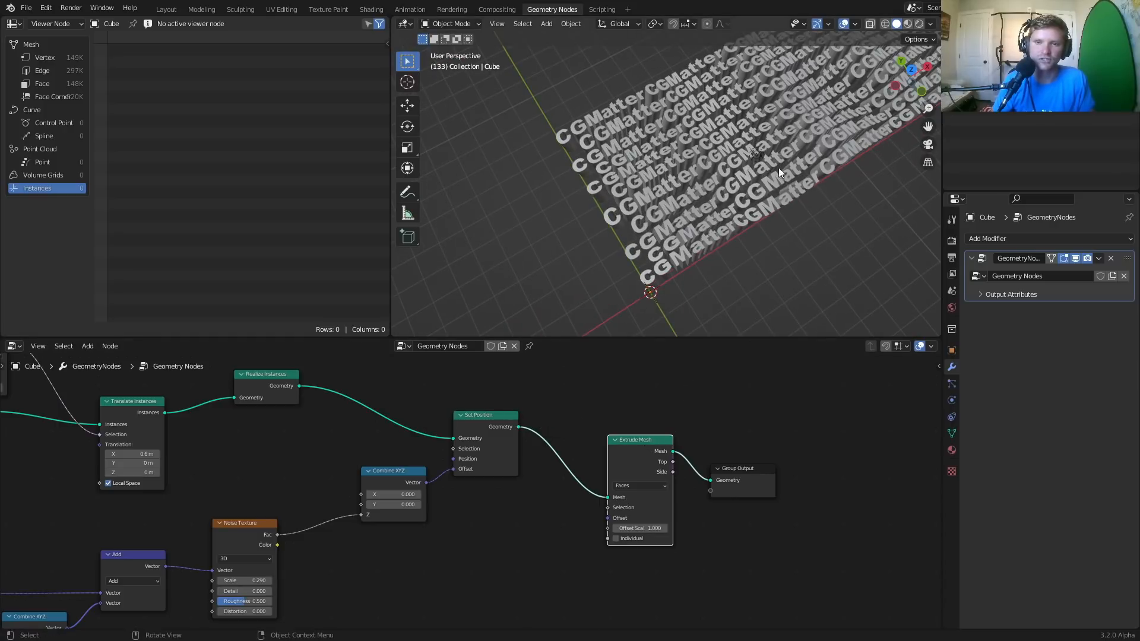
pyautogui.press('space')
pyautogui.moveTo(764, 144); pyautogui.dragTo(648, 174, button='middle')
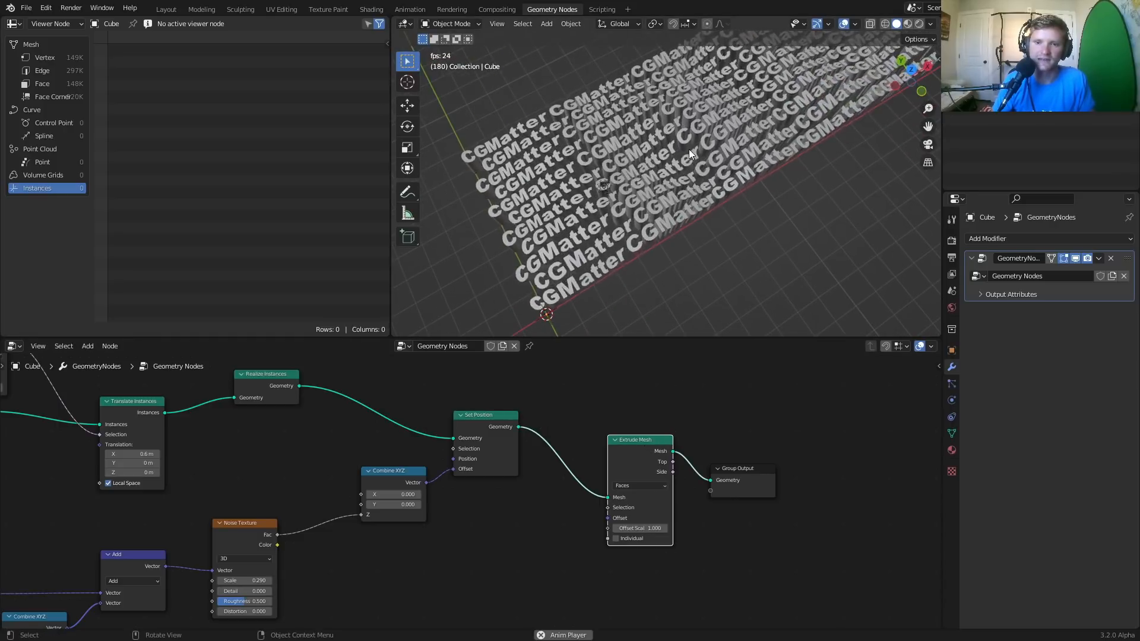
pyautogui.scroll(4, 689, 153)
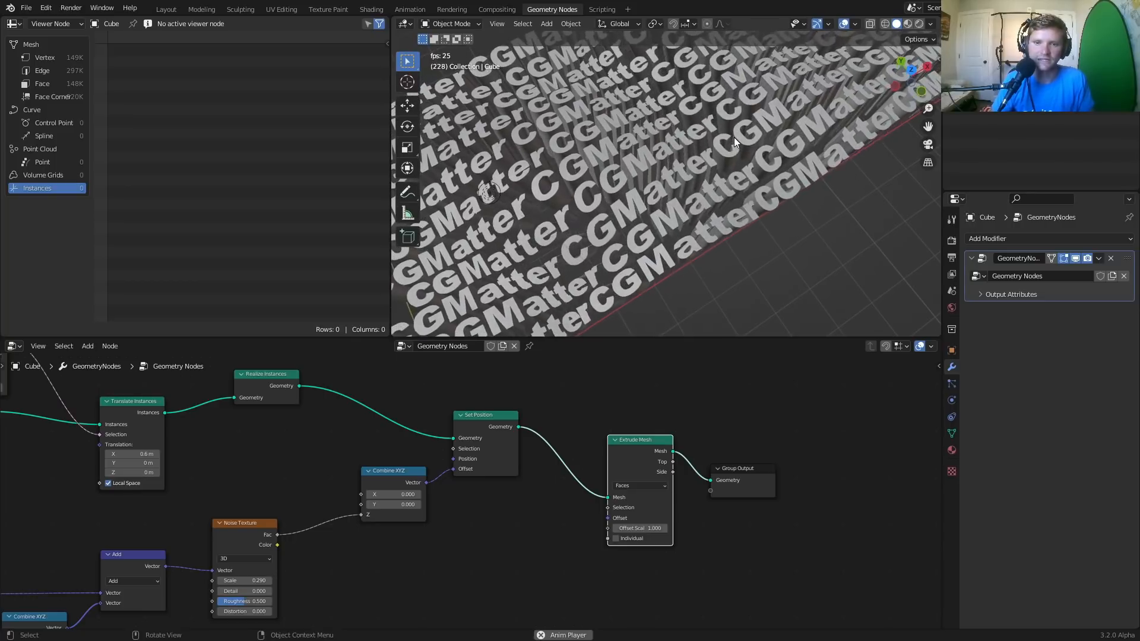
pyautogui.scroll(-3, 734, 137)
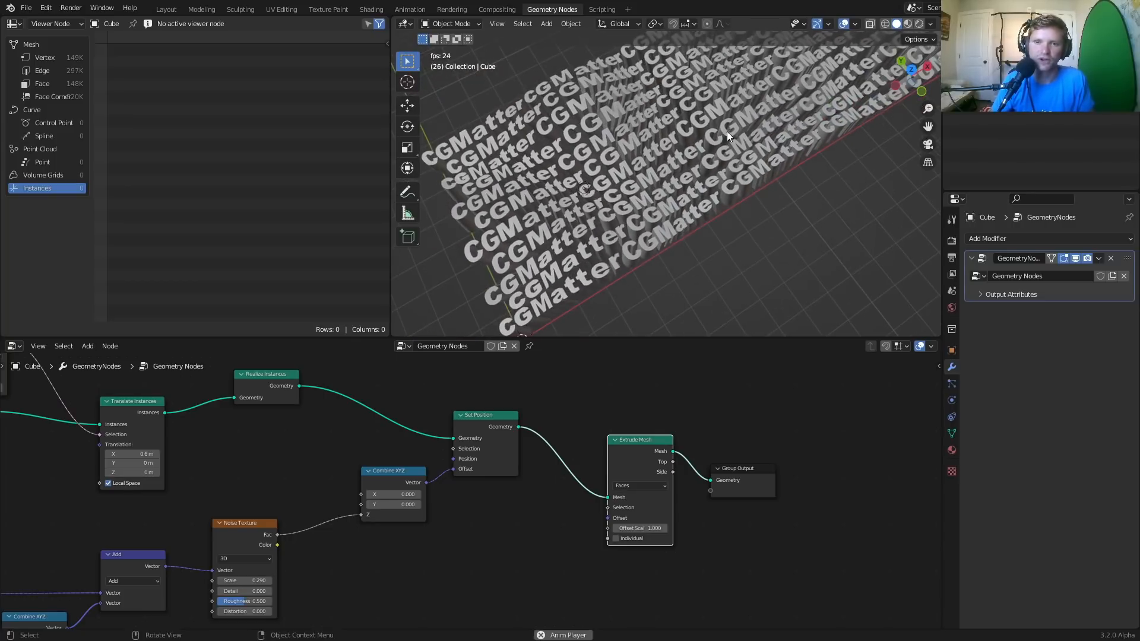
pyautogui.scroll(-5, 818, 220)
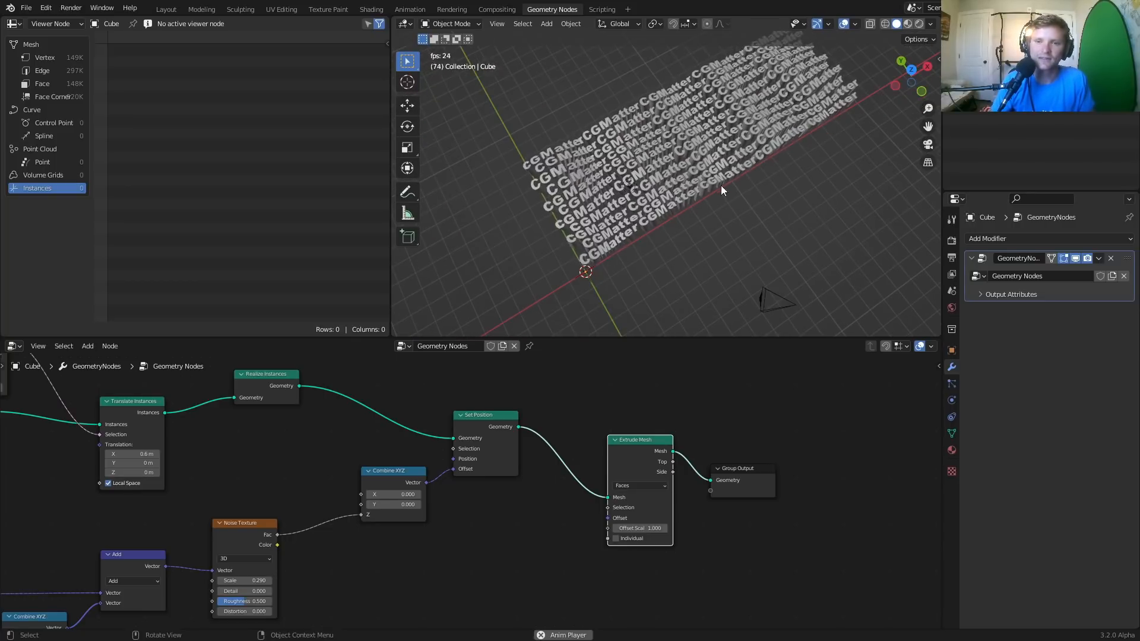
pyautogui.scroll(5, 721, 186)
pyautogui.press('space')
# Try varying the X translation of the Translate Instances node
pyautogui.moveTo(203, 471); pyautogui.dragTo(426, 508, button='middle')
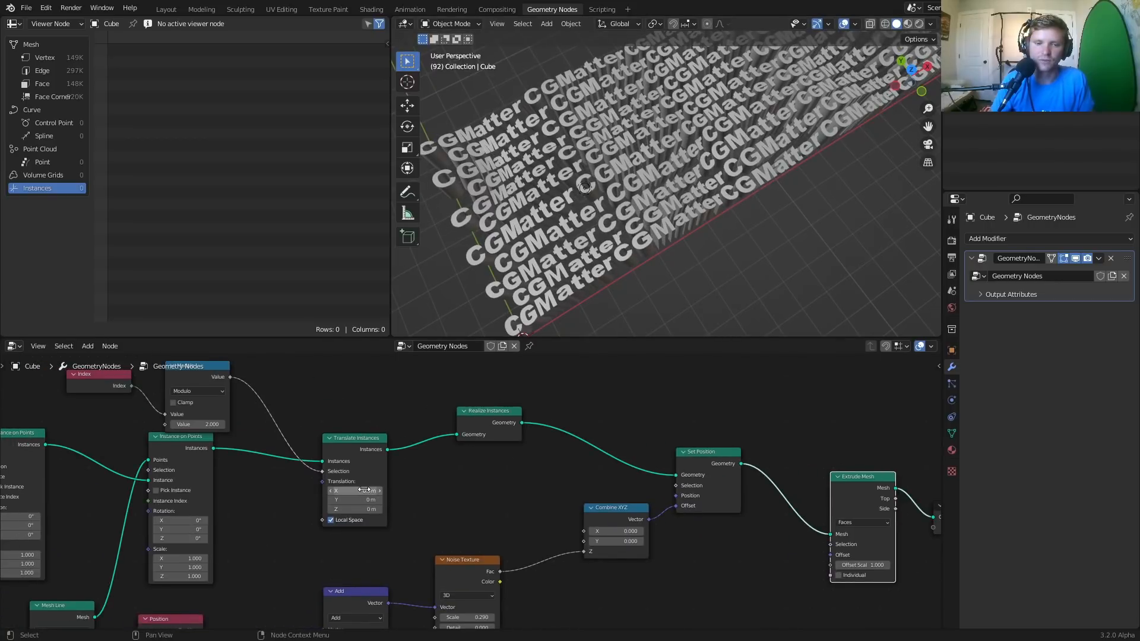
pyautogui.moveTo(363, 490); pyautogui.dragTo(374, 490)
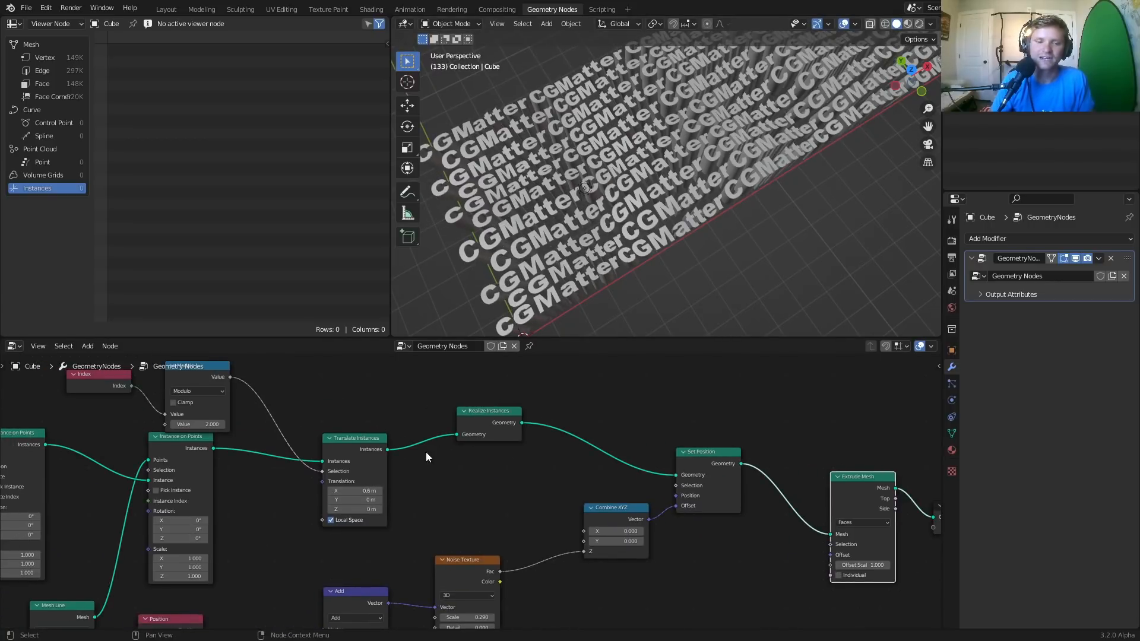
# Move the Separate XYZ node up beside the Attribute Statistic node
pyautogui.scroll(-1, 386, 458)
pyautogui.moveTo(386, 457); pyautogui.dragTo(604, 386, button='middle')
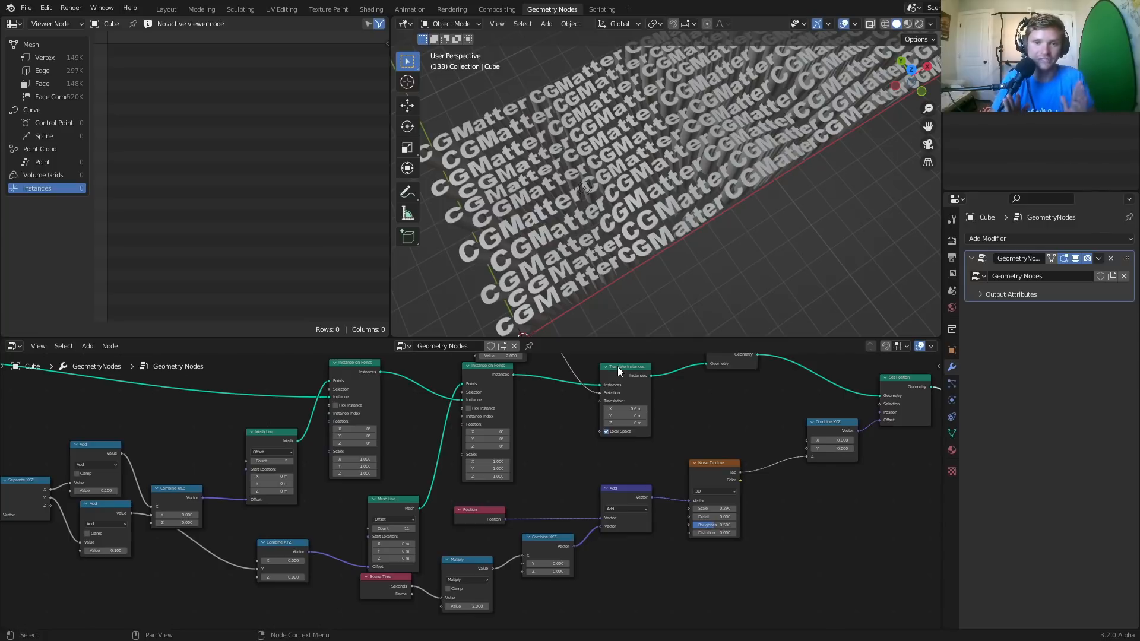
pyautogui.scroll(3, 340, 533)
pyautogui.moveTo(356, 518); pyautogui.dragTo(566, 478, button='middle')
pyautogui.moveTo(207, 397); pyautogui.dragTo(230, 440, button='middle')
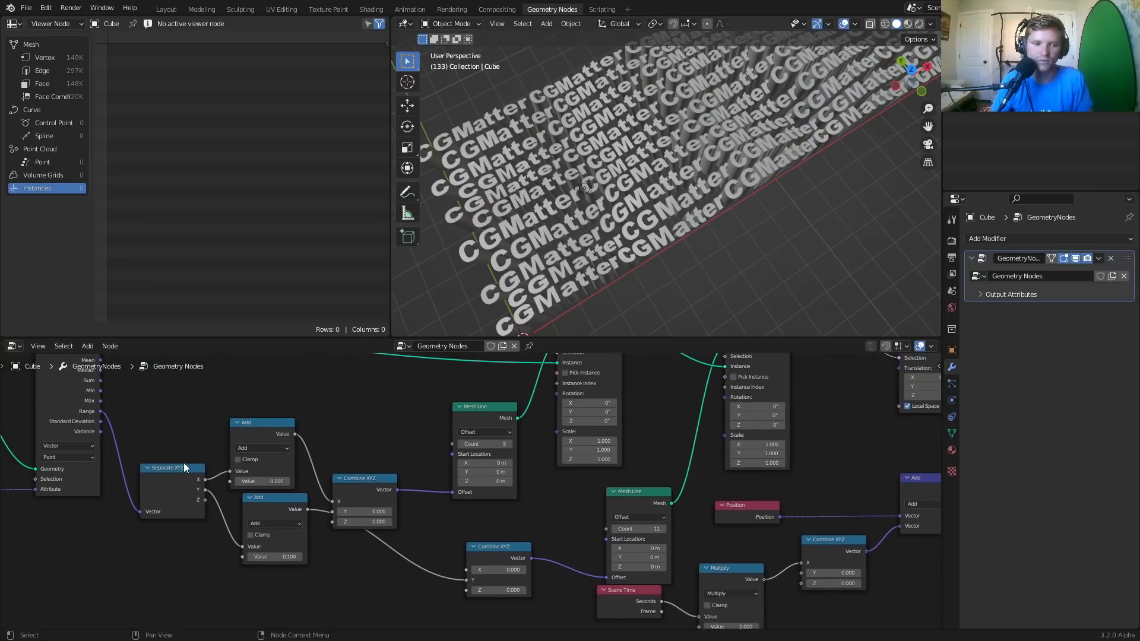
pyautogui.moveTo(184, 465); pyautogui.dragTo(181, 386)
pyautogui.moveTo(291, 364); pyautogui.dragTo(267, 406, button='middle')
# Add a Math node above the existing Add nodes and connect the Separate XYZ X output to it
pyautogui.hotkey('shift', 'a')
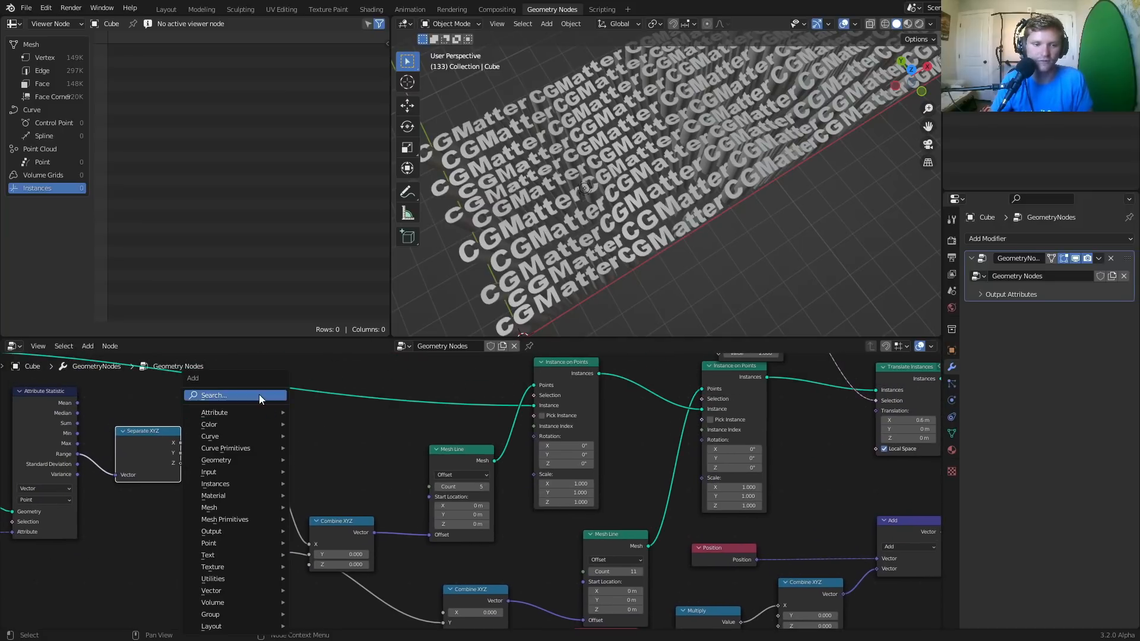
pyautogui.click(259, 395)
pyautogui.write('math')
pyautogui.click(276, 415)
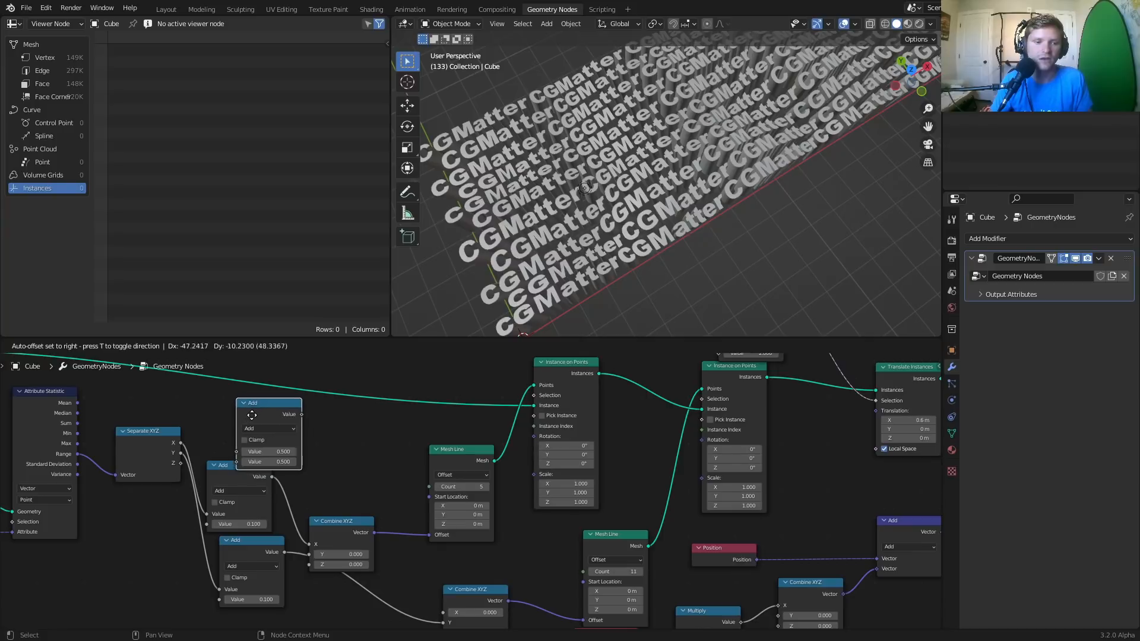
pyautogui.click(354, 421)
pyautogui.keyDown('alt'); pyautogui.moveTo(195, 442); pyautogui.dragTo(348, 444, button='right'); pyautogui.keyUp('alt')
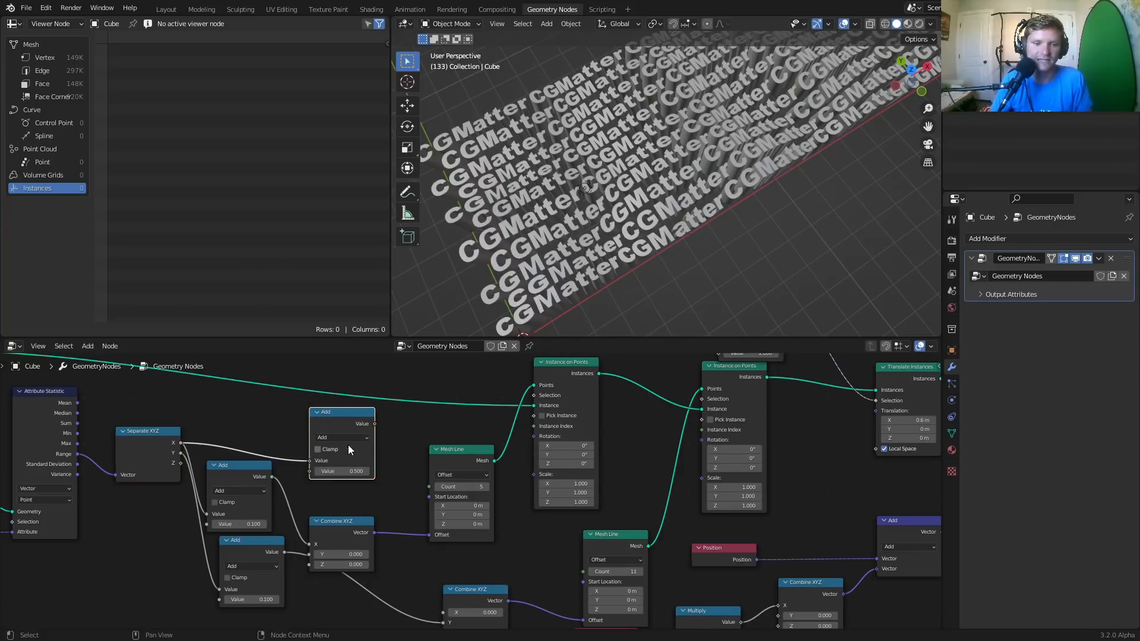
# Preview the Realize Instances output to examine the width of a single word
pyautogui.moveTo(230, 423); pyautogui.dragTo(432, 507, button='middle')
pyautogui.keyDown('ctrl'); pyautogui.keyDown('shift'); pyautogui.click(98, 430); pyautogui.keyUp('shift'); pyautogui.keyUp('ctrl')
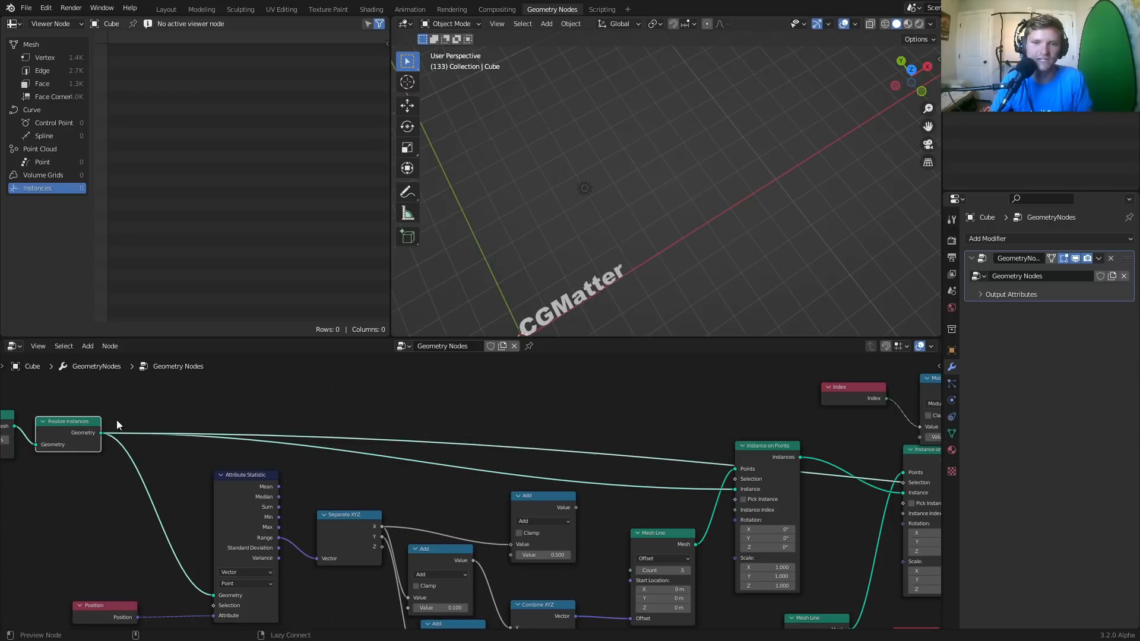
pyautogui.moveTo(510, 310)
pyautogui.mouseDown()
pyautogui.moveTo(604, 266)
pyautogui.moveTo(576, 306)
pyautogui.mouseUp()
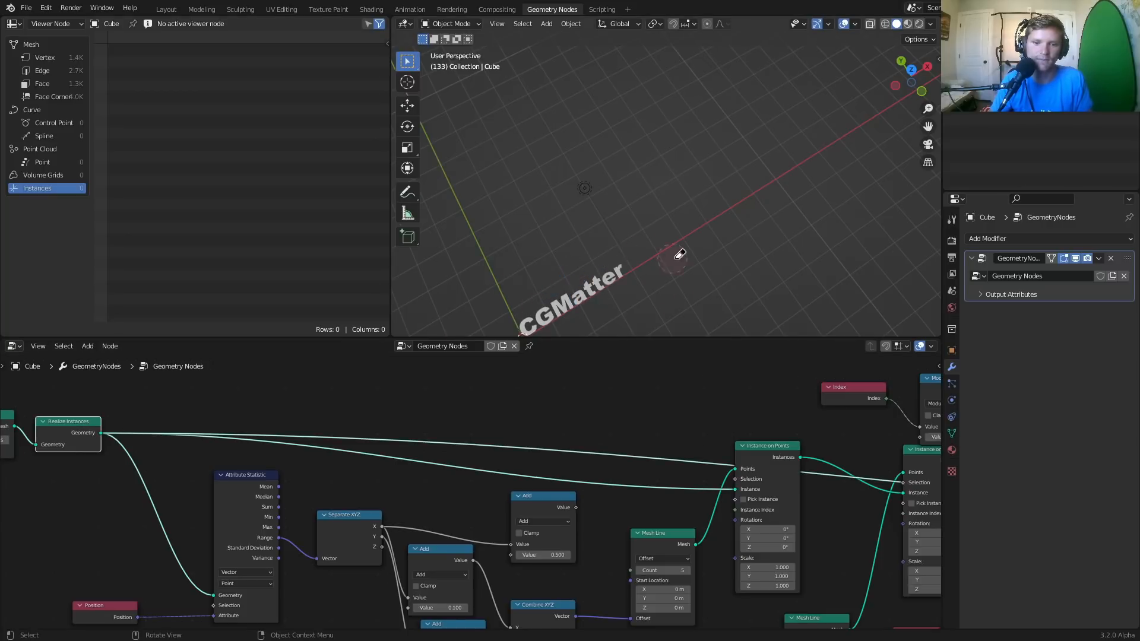
# Change the new Math node fed by Separate XYZ's X output to Divide, with a divisor of 2
pyautogui.scroll(-2, 606, 479)
pyautogui.click(430, 492)
pyautogui.click(436, 501)
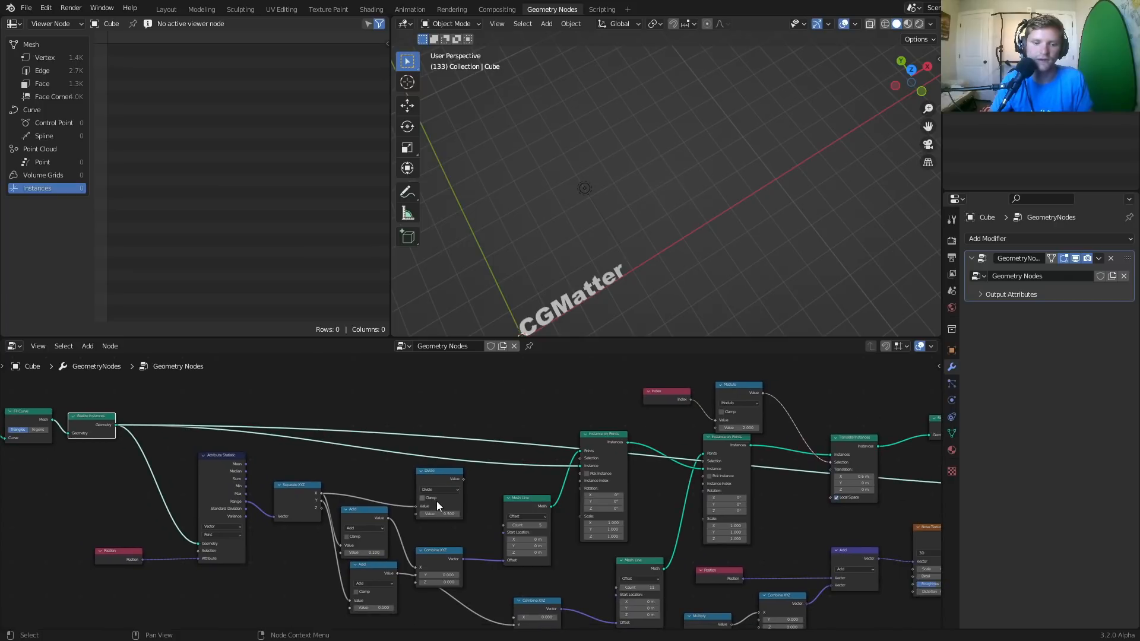
# Feed the Divide result into the X of a new Combine XYZ node and connect its Vector to the Translate Instances Translation
pyautogui.moveTo(468, 525); pyautogui.dragTo(249, 491, button='middle')
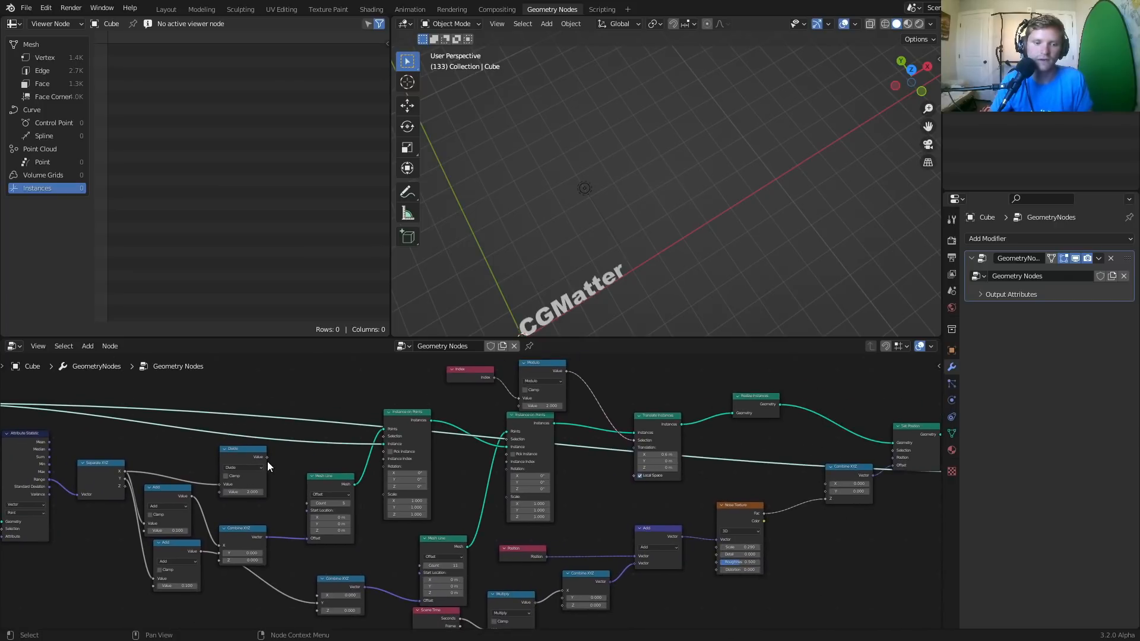
pyautogui.moveTo(267, 457); pyautogui.dragTo(304, 457)
pyautogui.write('comb')
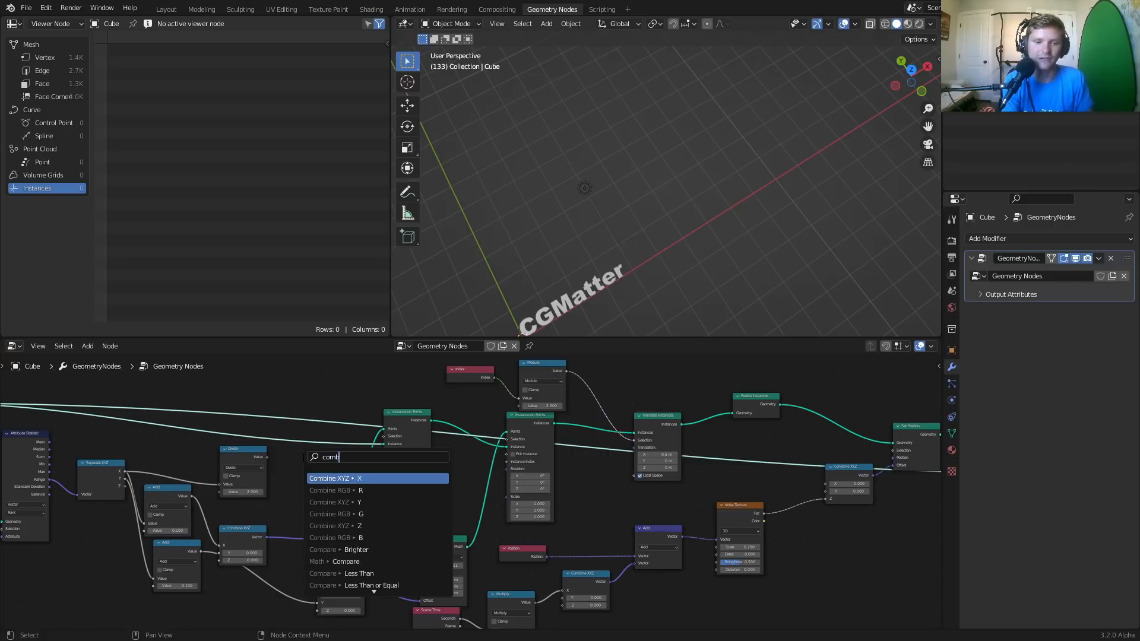
pyautogui.write('ine')
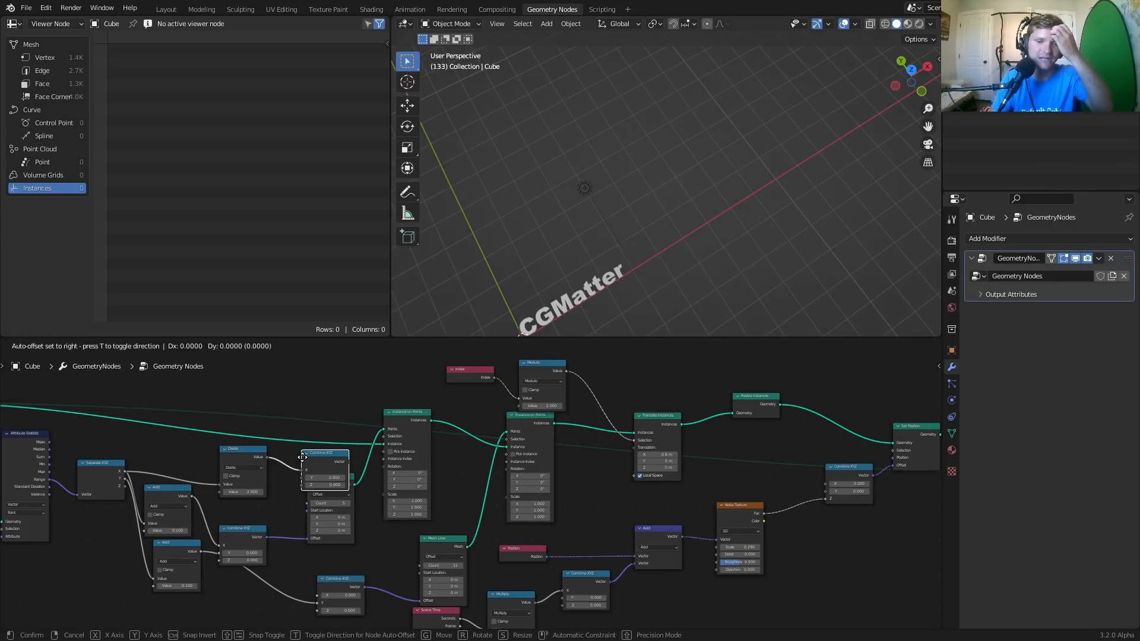
pyautogui.click(568, 479)
pyautogui.scroll(4, 569, 478)
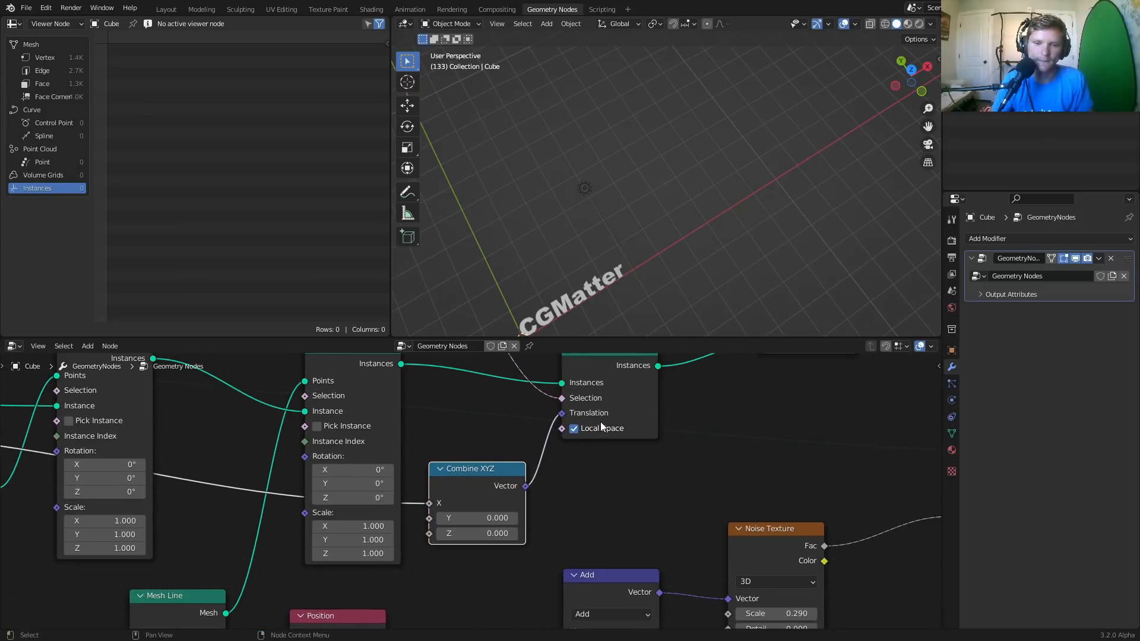
# Send the Extrude Mesh output back to the Group Output and play the animation to examine the row offset from several angles
pyautogui.scroll(-8, 600, 424)
pyautogui.moveTo(888, 454); pyautogui.dragTo(663, 452, button='middle')
pyautogui.keyDown('ctrl'); pyautogui.keyDown('shift'); pyautogui.click(663, 452); pyautogui.keyUp('shift'); pyautogui.keyUp('ctrl')
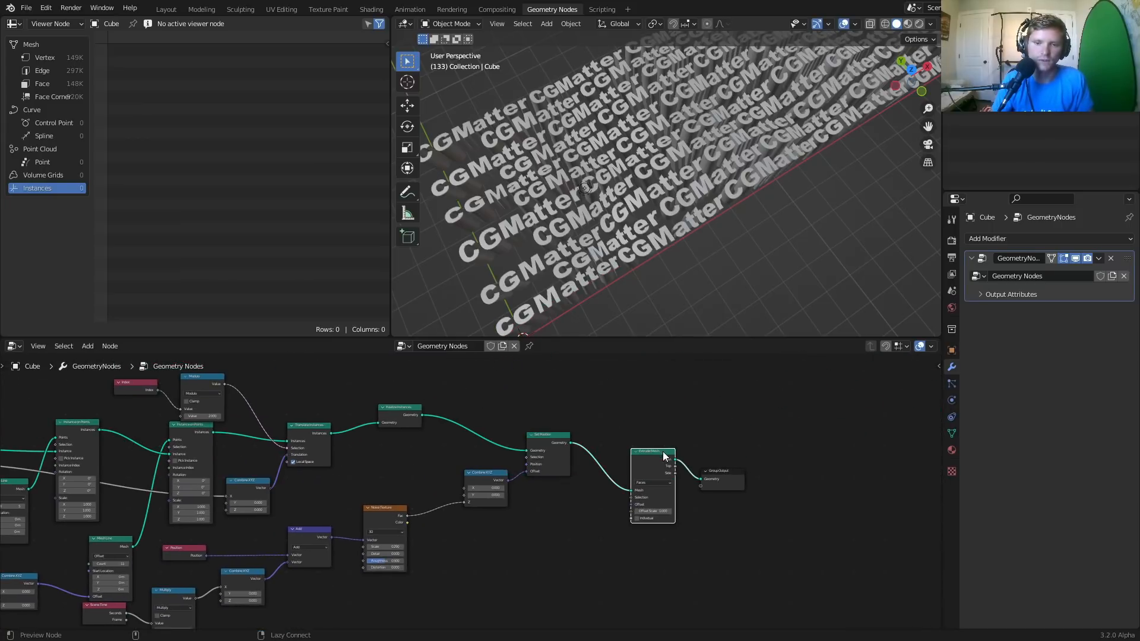
pyautogui.moveTo(648, 218); pyautogui.dragTo(615, 229, button='middle')
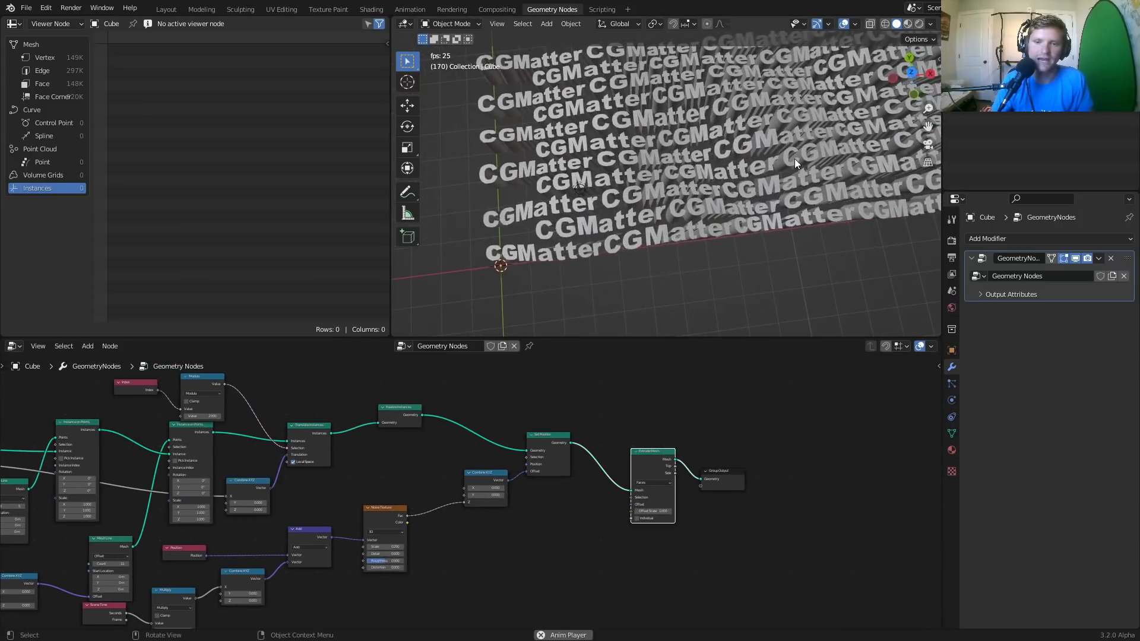
pyautogui.scroll(-1, 823, 145)
pyautogui.moveTo(758, 140); pyautogui.dragTo(671, 201, button='middle')
pyautogui.scroll(4, 671, 201)
pyautogui.scroll(-6, 386, 517)
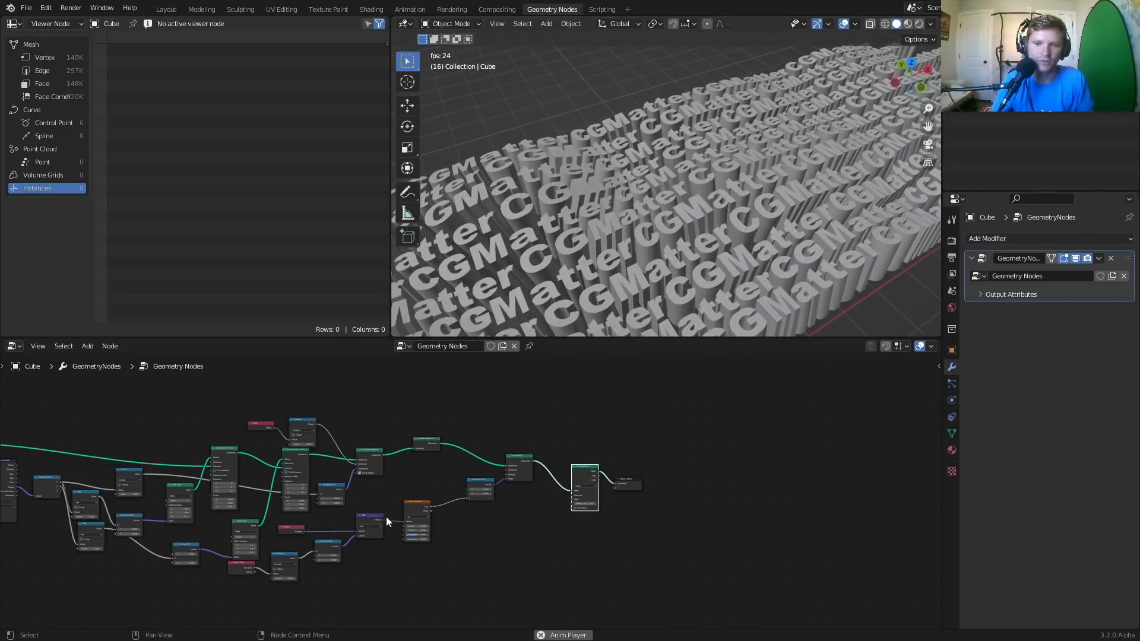
pyautogui.press('space')
pyautogui.moveTo(632, 245); pyautogui.dragTo(633, 262, button='middle')
# Change the String node's text to "anyTHING"
pyautogui.scroll(-6, 416, 475)
pyautogui.moveTo(362, 504); pyautogui.dragTo(624, 430, button='middle')
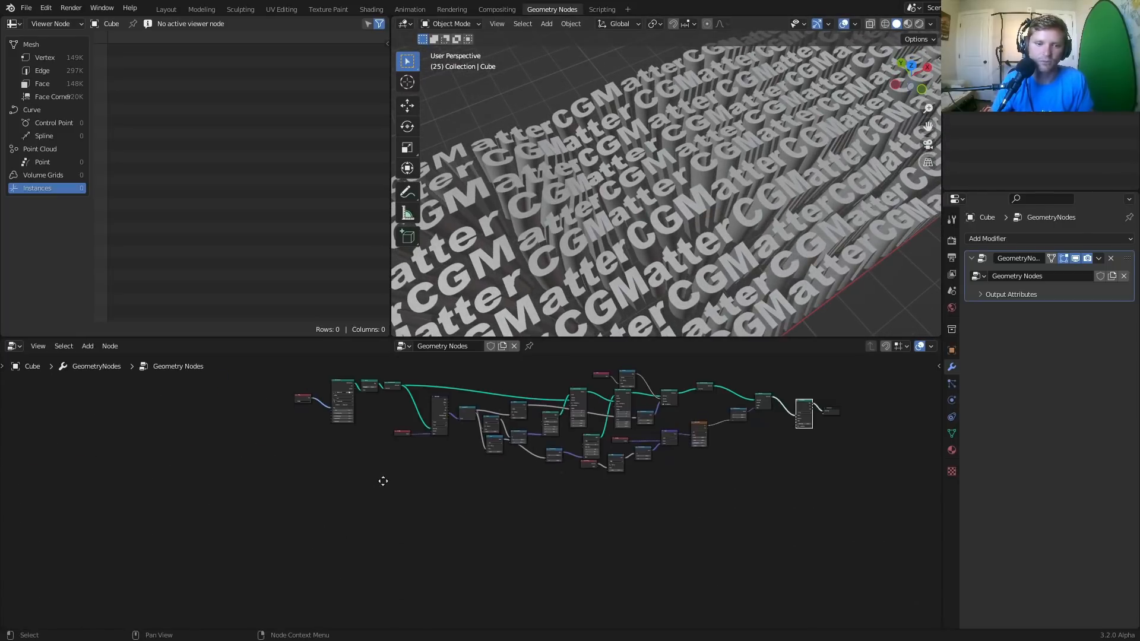
pyautogui.moveTo(384, 481); pyautogui.dragTo(461, 580, button='middle')
pyautogui.scroll(7, 387, 525)
pyautogui.scroll(5, 392, 511)
pyautogui.moveTo(425, 532); pyautogui.dragTo(660, 470, button='middle')
pyautogui.scroll(8, 497, 502)
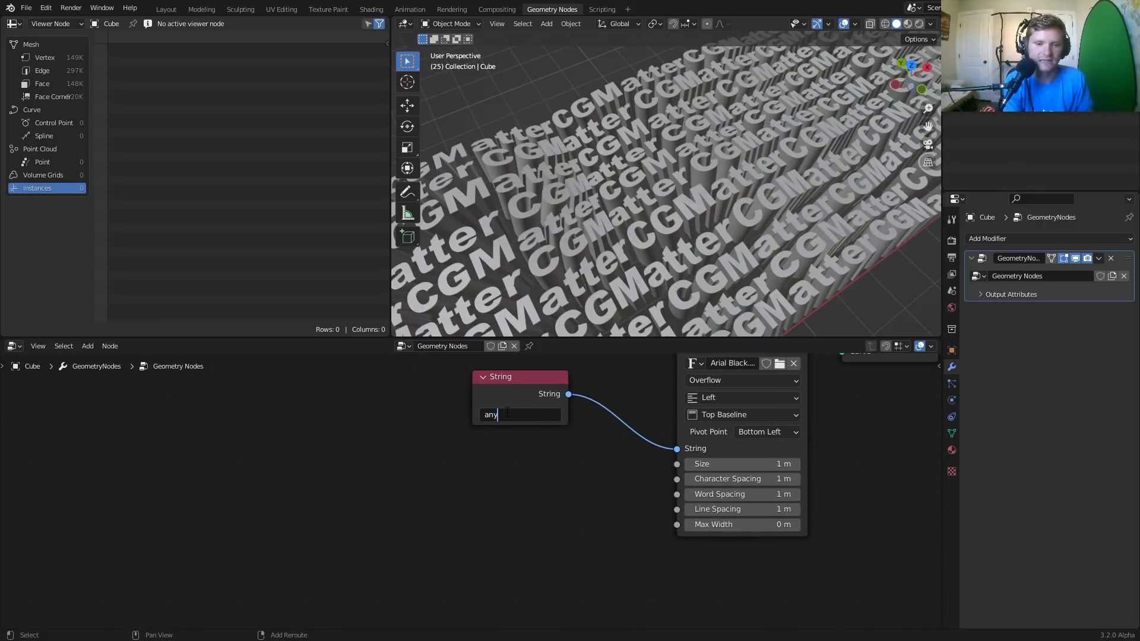
pyautogui.press('Return')
# Play the animation to examine the spacing and row offset of the anyTHING text
pyautogui.scroll(-3, 673, 145)
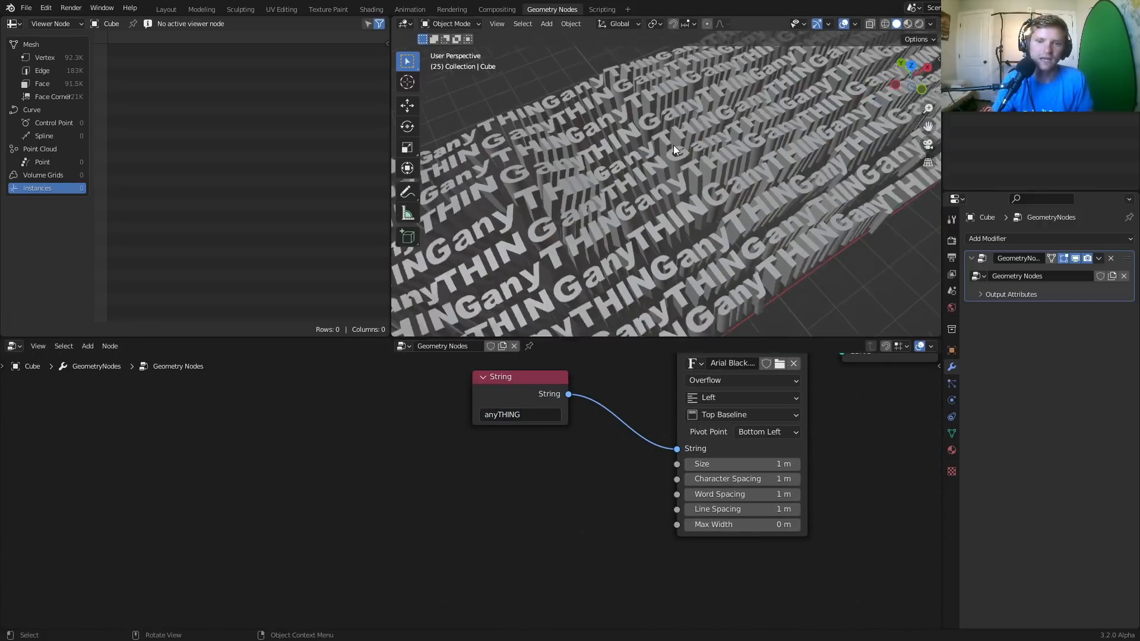
pyautogui.press('space')
pyautogui.moveTo(658, 182); pyautogui.dragTo(644, 211, button='middle')
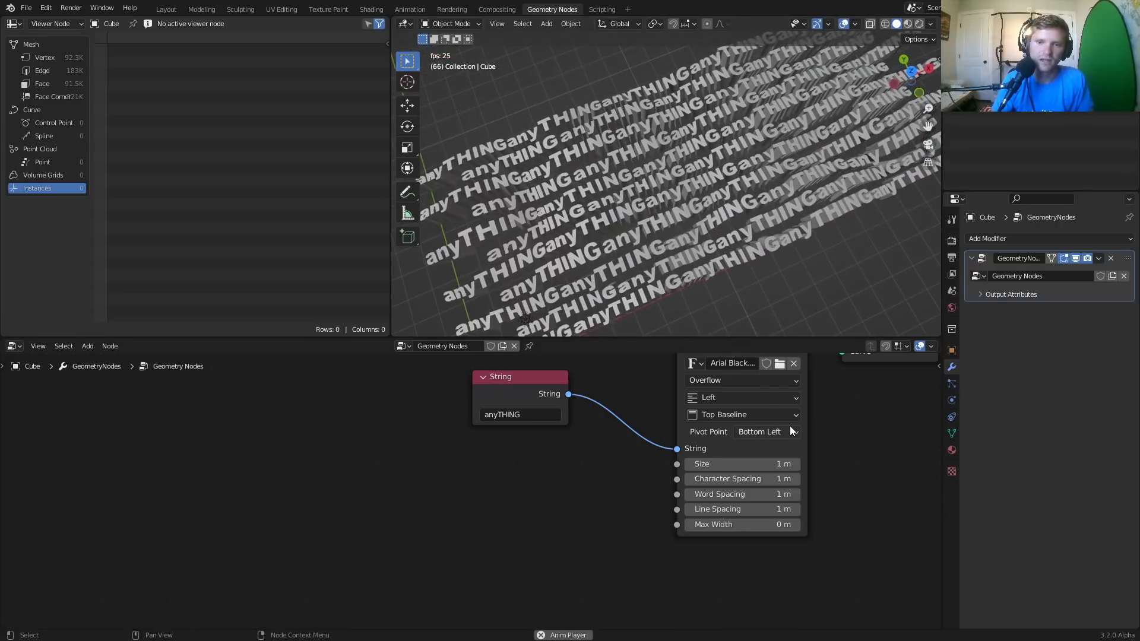
pyautogui.scroll(-6, 802, 430)
pyautogui.press('space')
# Try varying the second value of the upper Add node that pads the text width, and undo the change
pyautogui.moveTo(832, 438); pyautogui.dragTo(405, 422, button='middle')
pyautogui.moveTo(881, 536); pyautogui.dragTo(646, 493, button='middle')
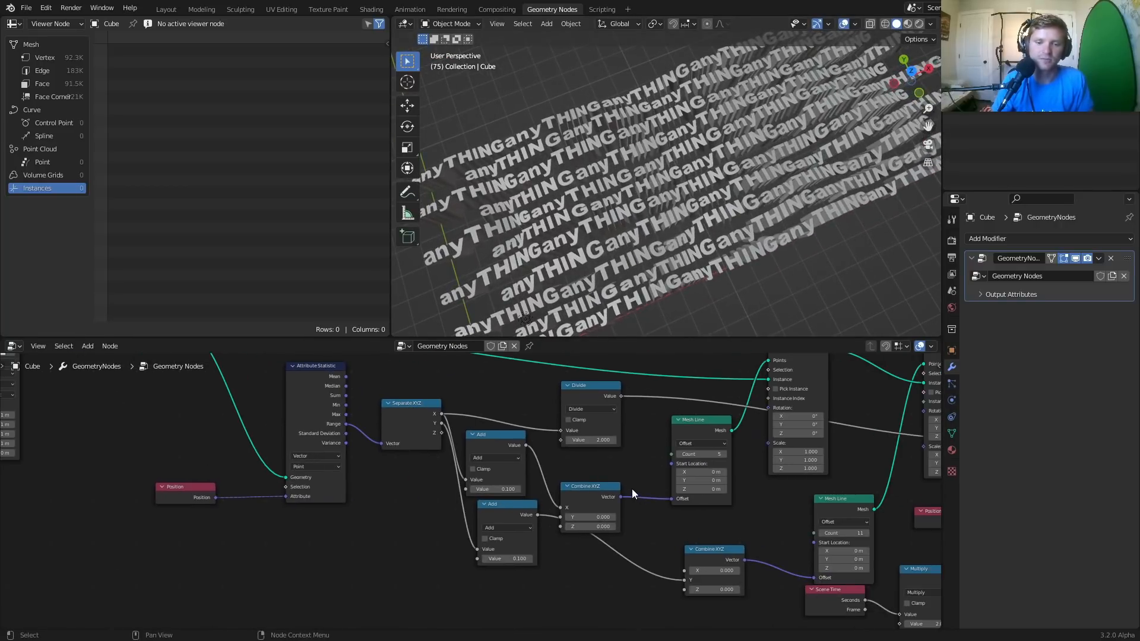
pyautogui.moveTo(497, 490); pyautogui.dragTo(521, 489)
pyautogui.hotkey('ctrl', 'z')
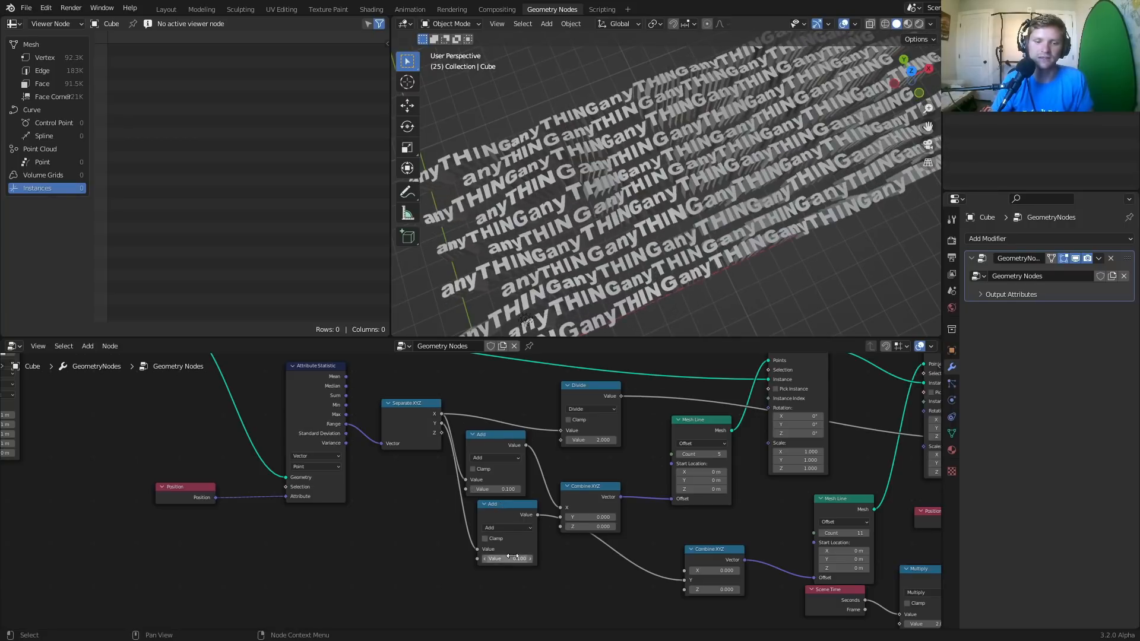
# Play the animation, and examine the extruded letters up close in Rendered viewport shading
pyautogui.press('space')
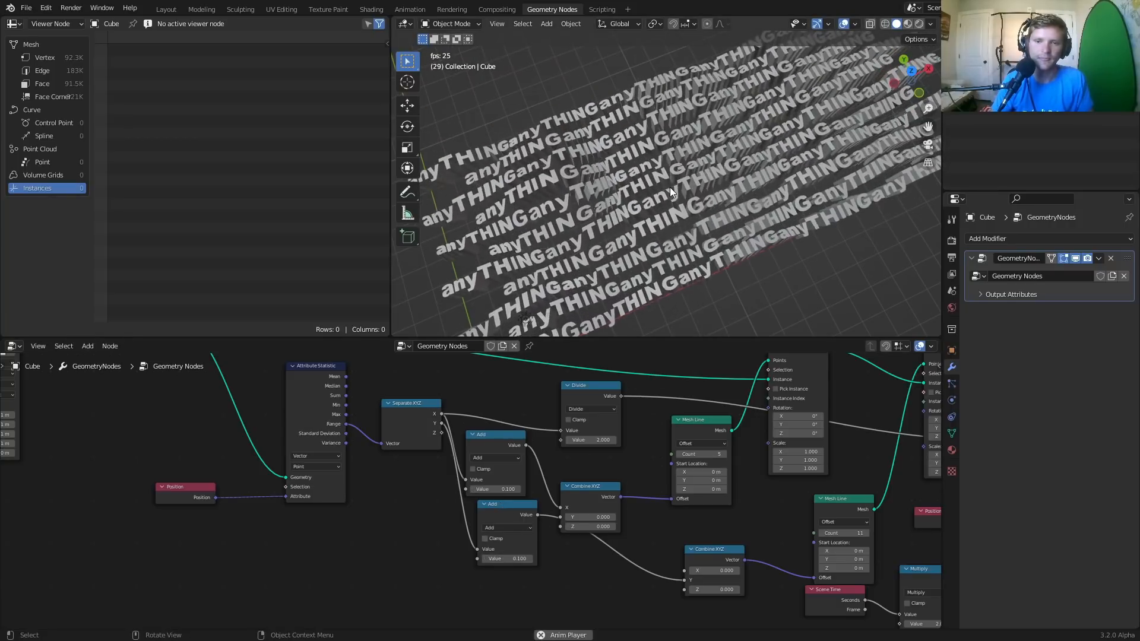
pyautogui.moveTo(658, 180); pyautogui.dragTo(673, 162, button='middle')
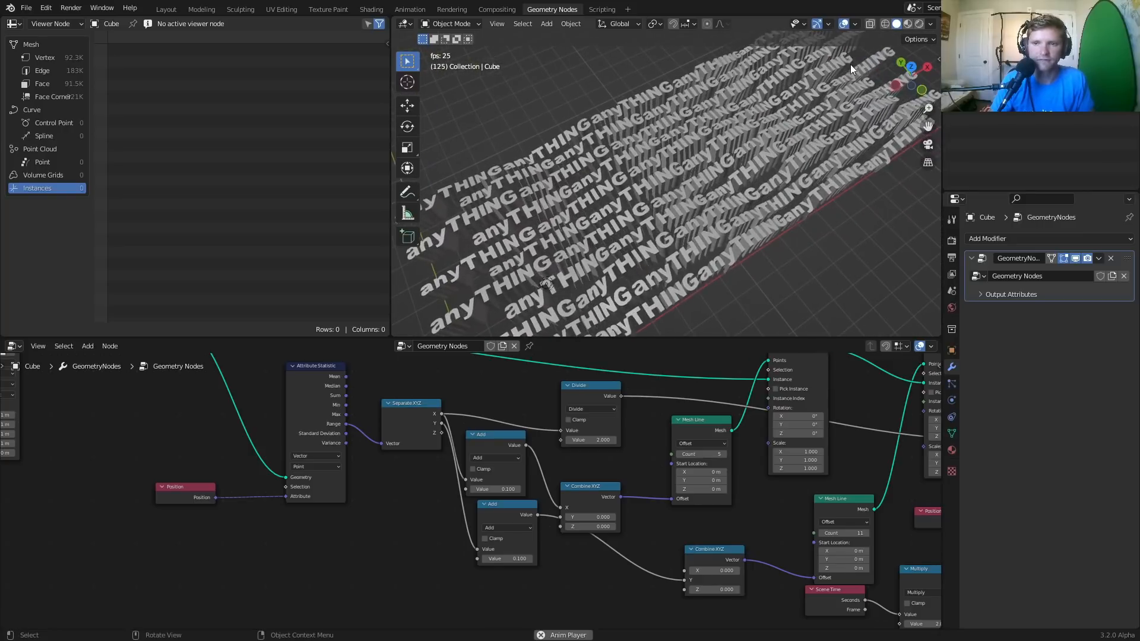
pyautogui.press('space')
pyautogui.click(919, 24)
pyautogui.scroll(5, 644, 224)
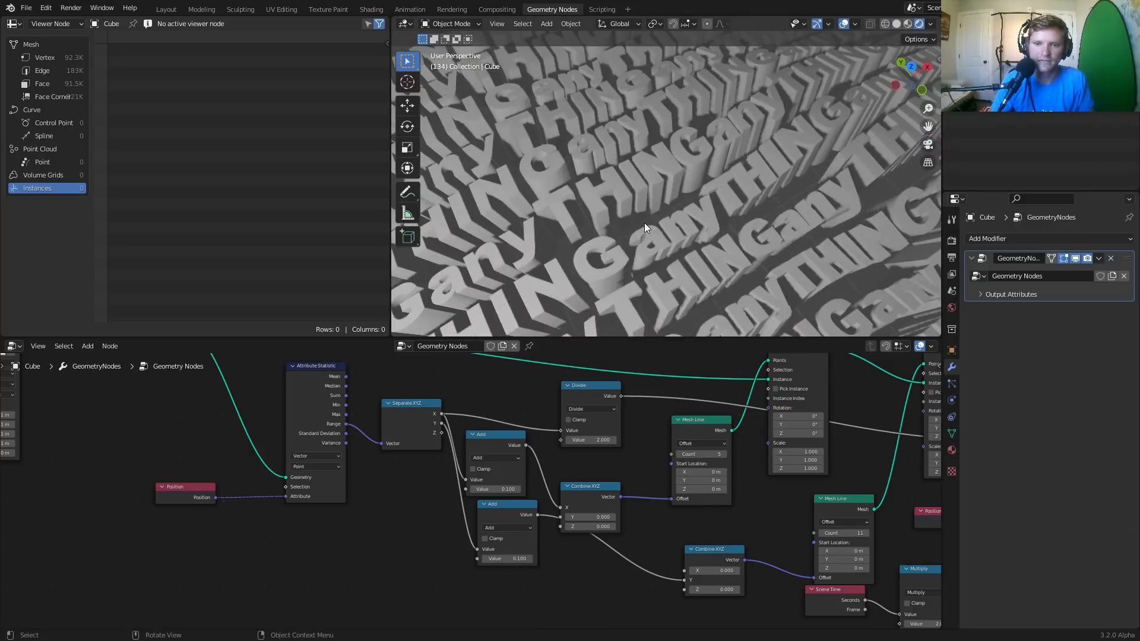
pyautogui.scroll(4, 645, 224)
pyautogui.scroll(-5, 645, 224)
pyautogui.keyDown('shift'); pyautogui.moveTo(645, 224); pyautogui.dragTo(807, 70, button='middle'); pyautogui.keyUp('shift')
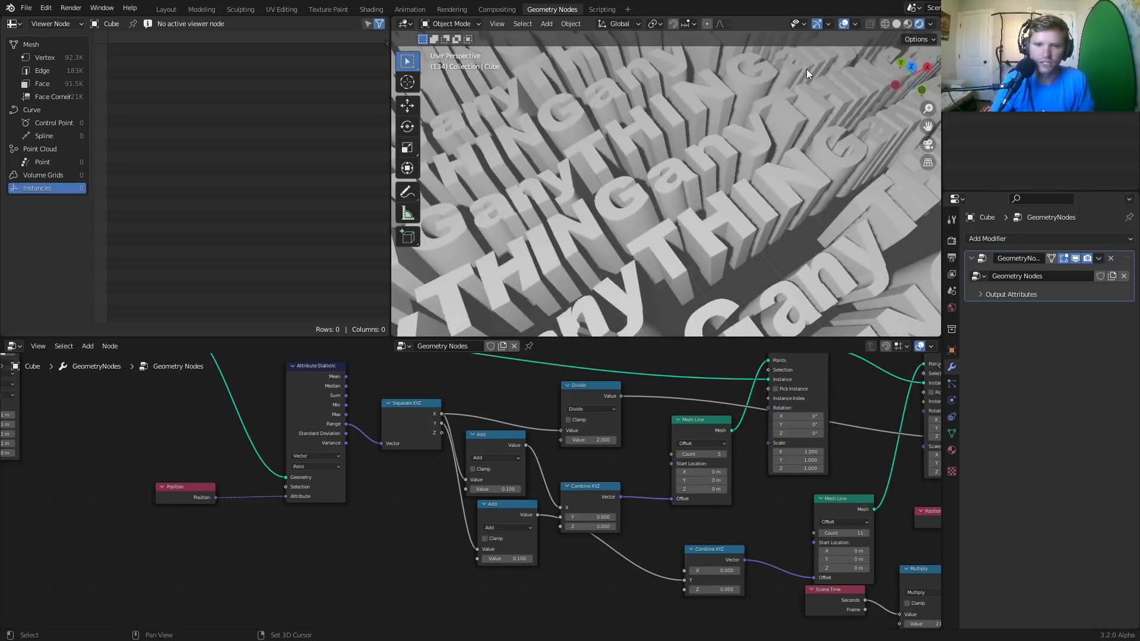
# Compare the Fill Curve node's Triangles and N-gons modes and set it to N-gons
pyautogui.moveTo(644, 430); pyautogui.dragTo(580, 496, button='middle')
pyautogui.moveTo(448, 444); pyautogui.dragTo(711, 468, button='middle')
pyautogui.moveTo(375, 456); pyautogui.dragTo(585, 470, button='middle')
pyautogui.scroll(5, 447, 436)
pyautogui.scroll(3, 449, 436)
pyautogui.click(521, 403)
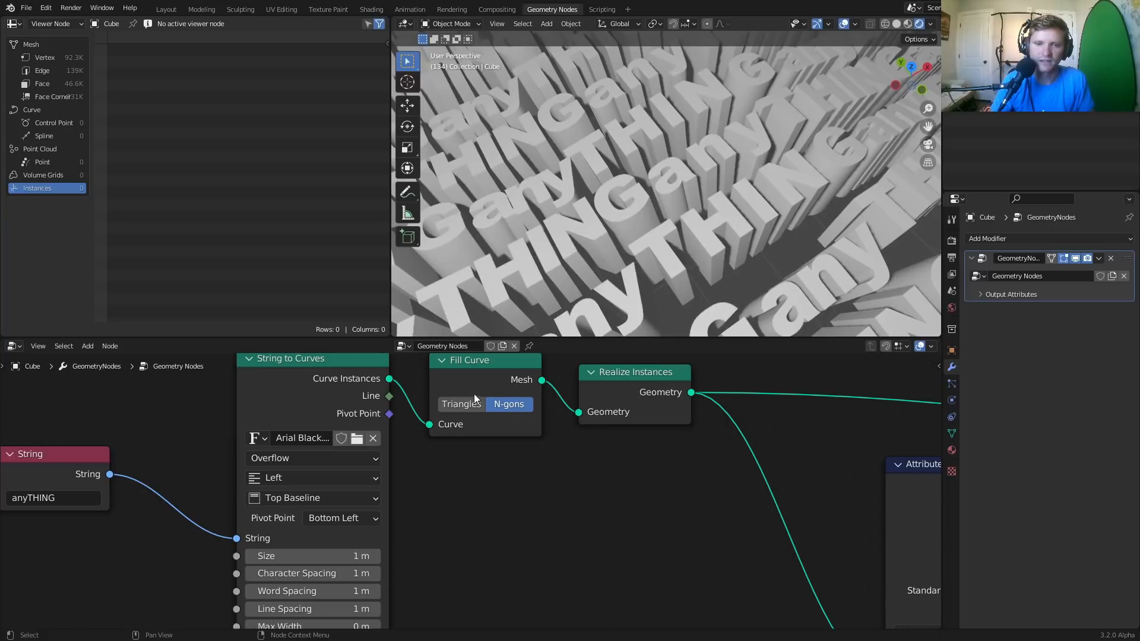
pyautogui.click(461, 405)
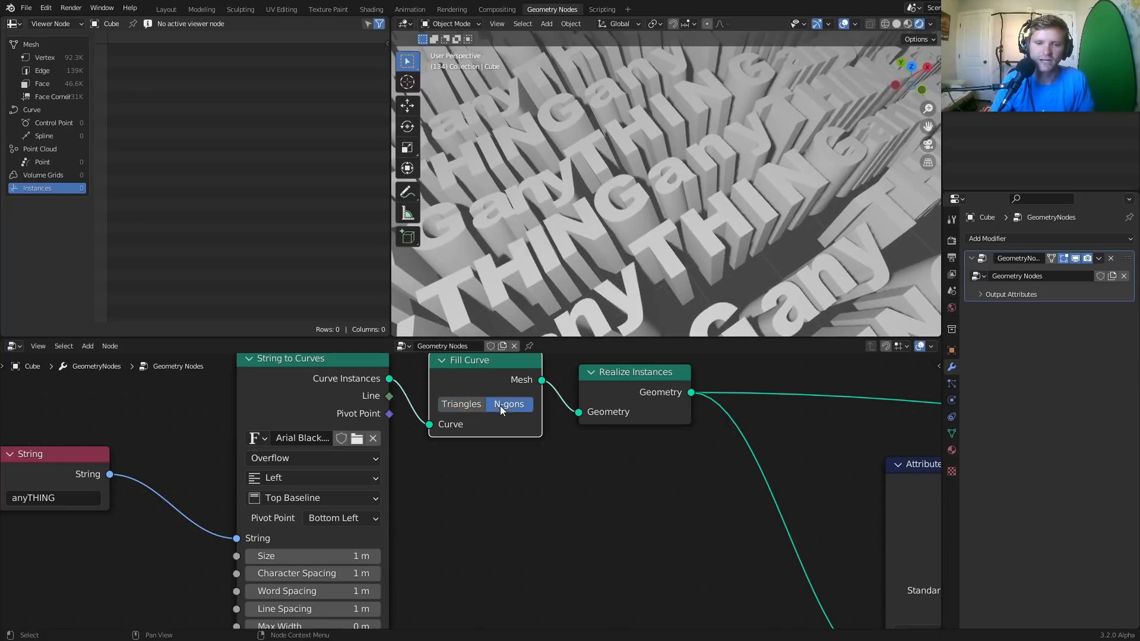
pyautogui.click(508, 408)
# Play the animation to examine how the N-gon filled text performs
pyautogui.press('space')
pyautogui.moveTo(665, 94); pyautogui.dragTo(690, 159, button='middle')
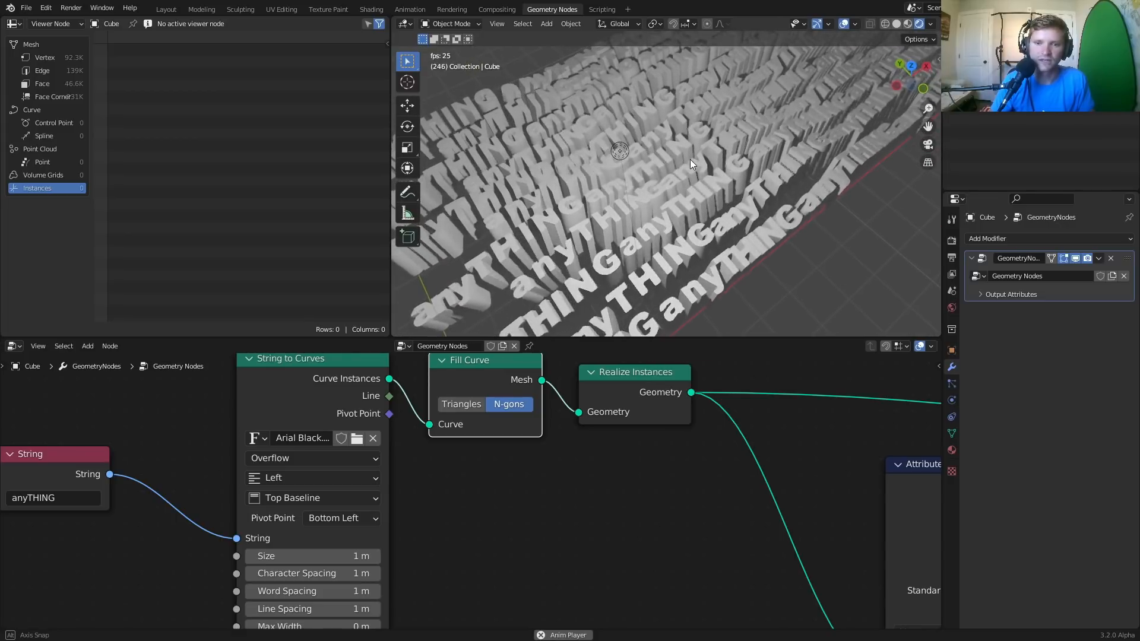
pyautogui.press('space')
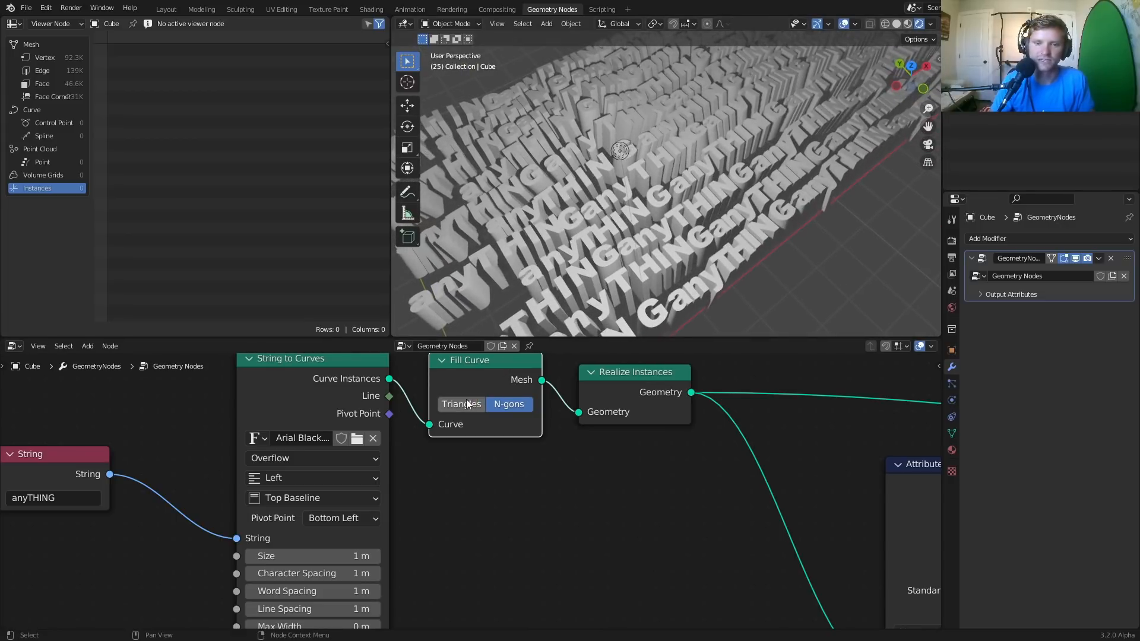
# Switch the Fill Curve node to Triangles and play the animation for comparison
pyautogui.click(466, 402)
pyautogui.press('space')
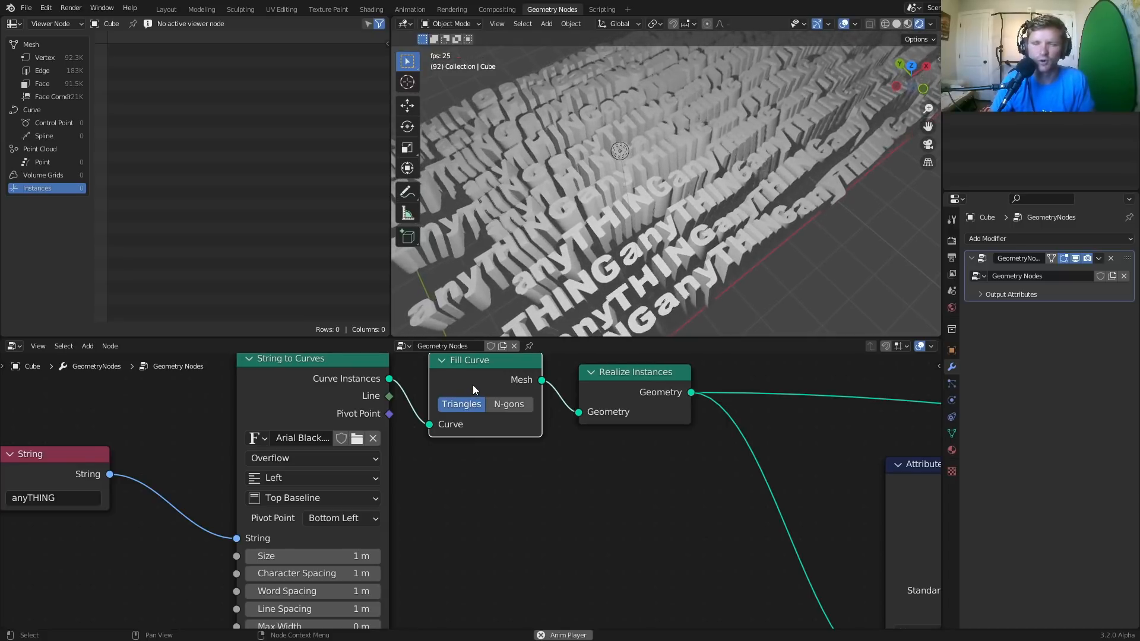
pyautogui.press('space')
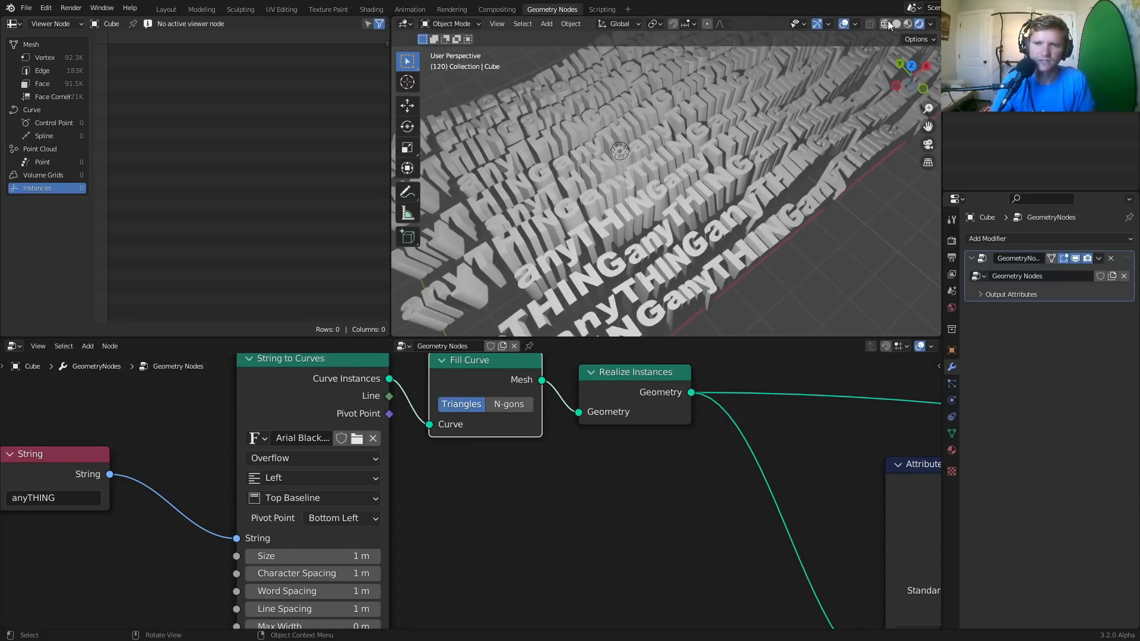
# Compare the Triangles and N-gons fills in Wireframe viewport shading, and set the Fill Curve node to N-gons
pyautogui.click(888, 24)
pyautogui.scroll(8, 609, 174)
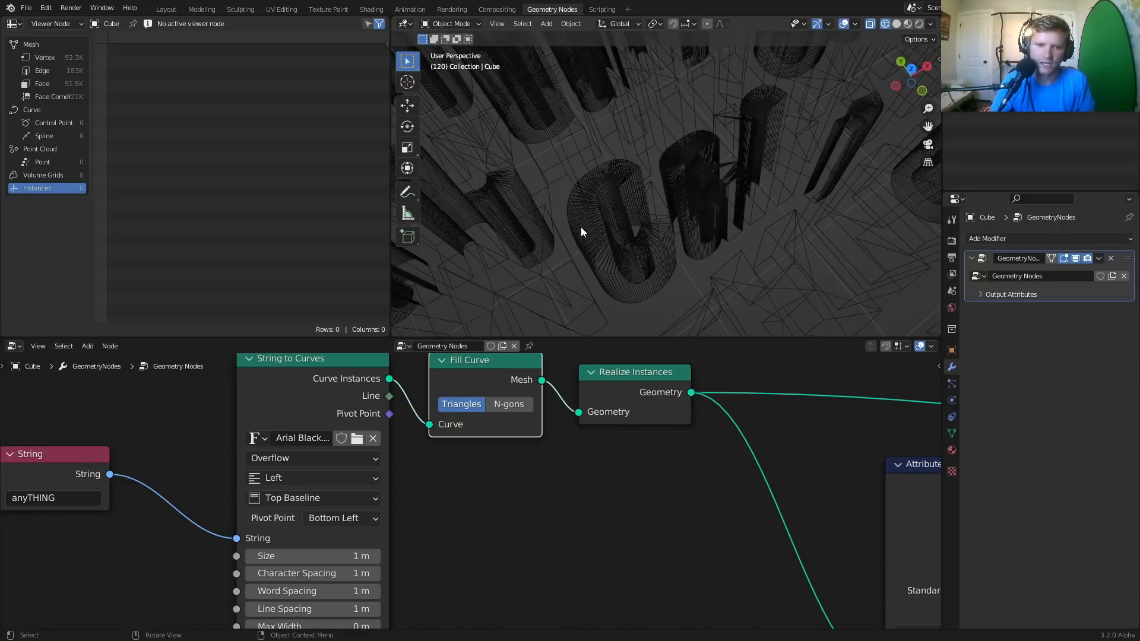
pyautogui.scroll(2, 558, 261)
pyautogui.click(507, 410)
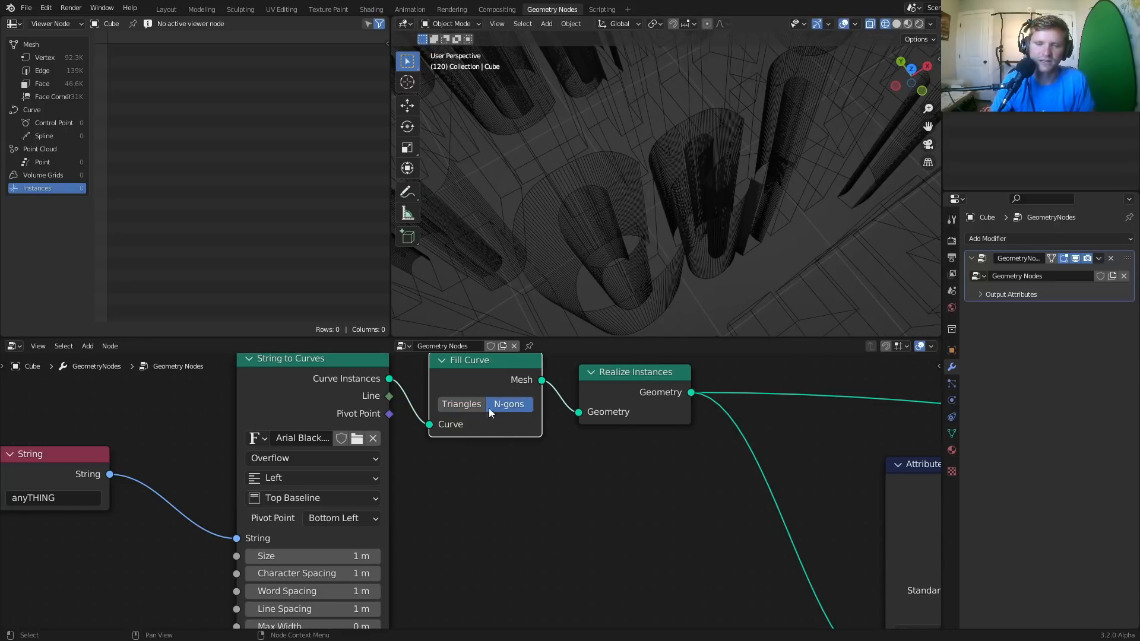
pyautogui.click(455, 408)
pyautogui.click(516, 409)
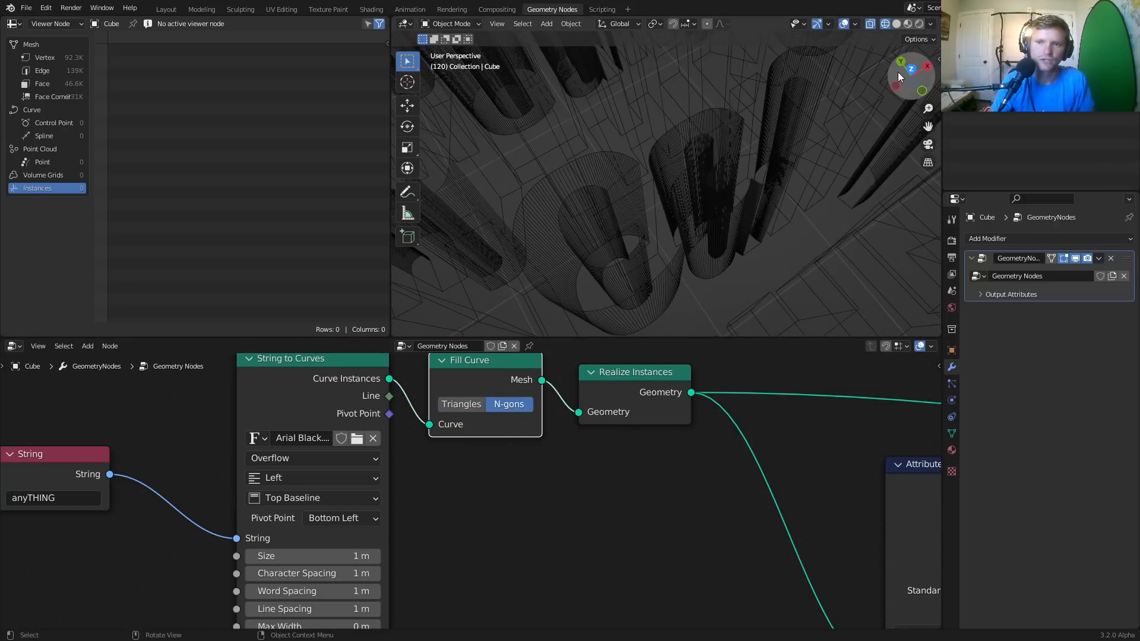
# Return the viewport to Solid shading and play the animation to examine the text from near and far
pyautogui.click(900, 24)
pyautogui.press('space')
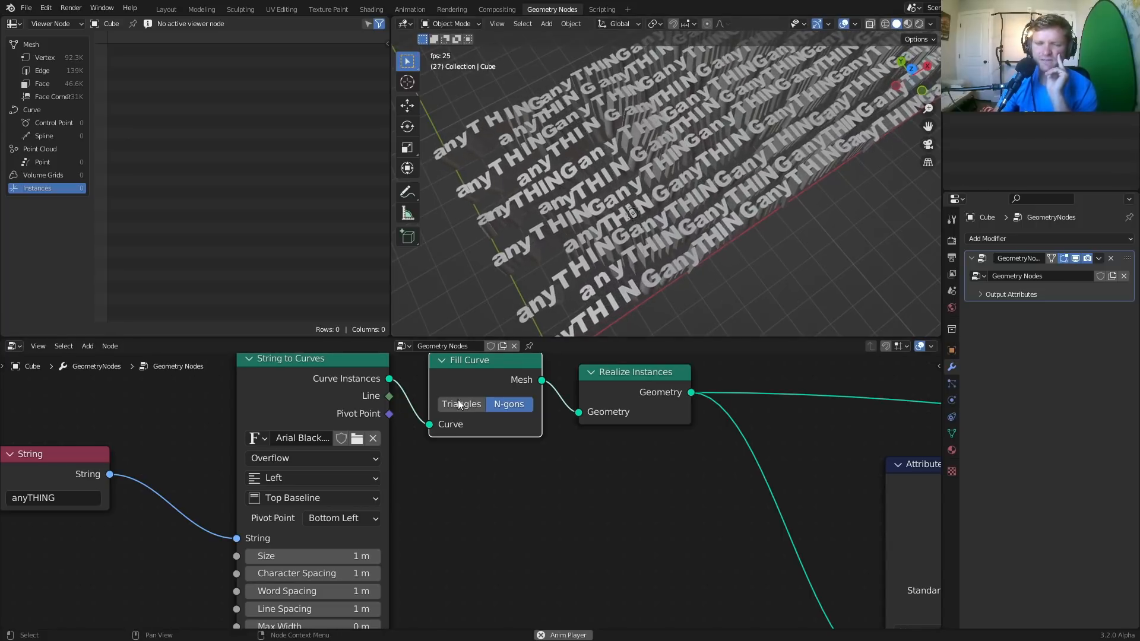
pyautogui.scroll(5, 684, 168)
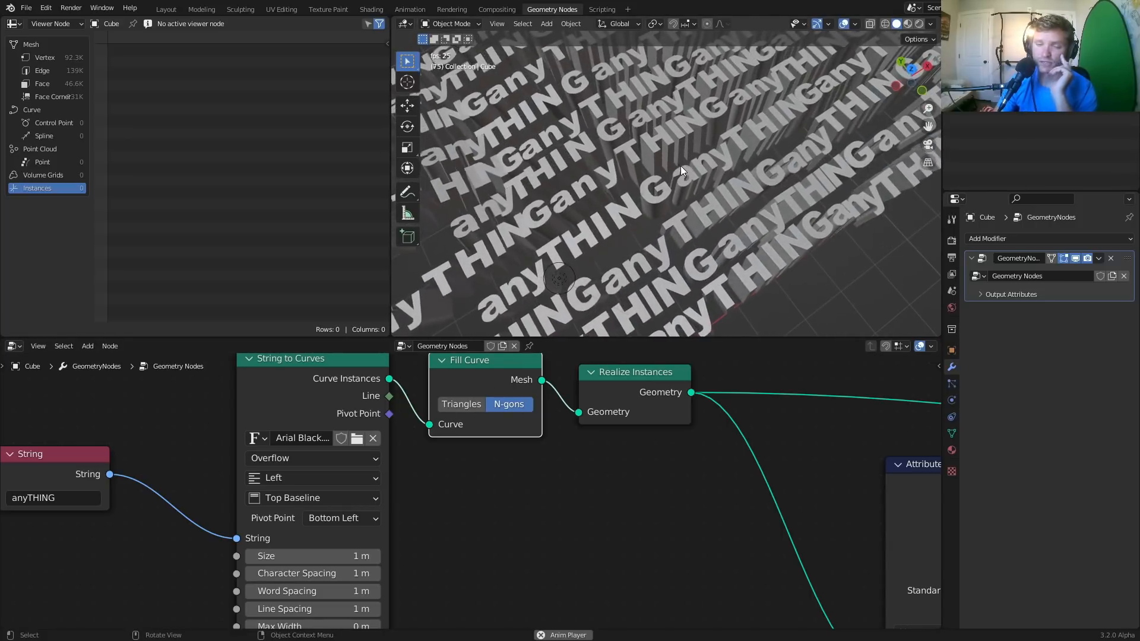
pyautogui.scroll(4, 672, 160)
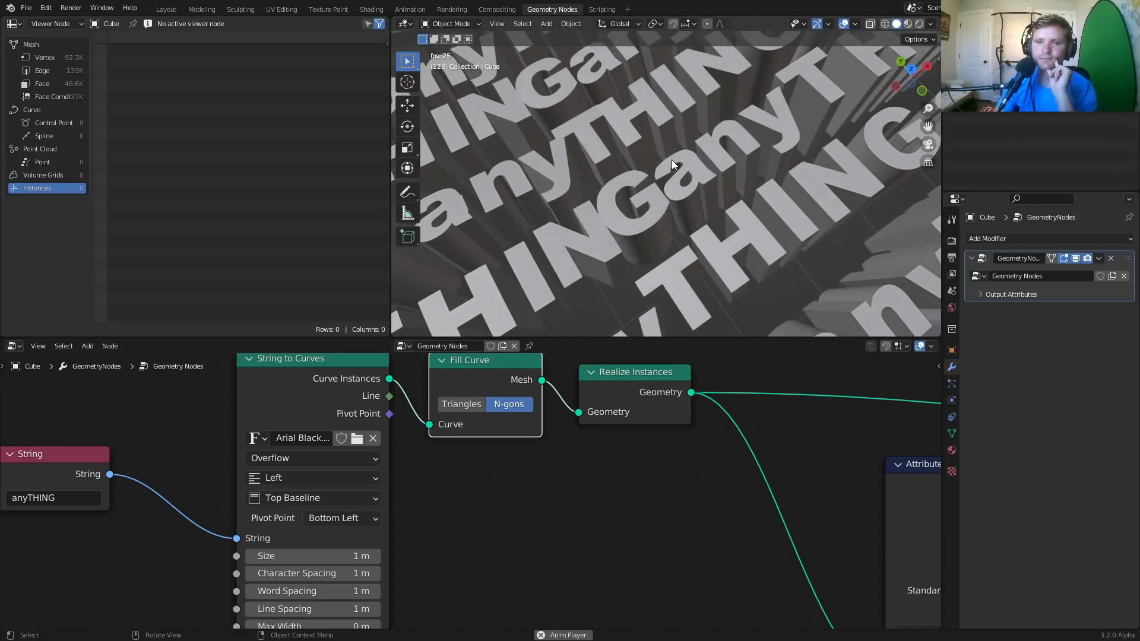
pyautogui.scroll(-9, 672, 159)
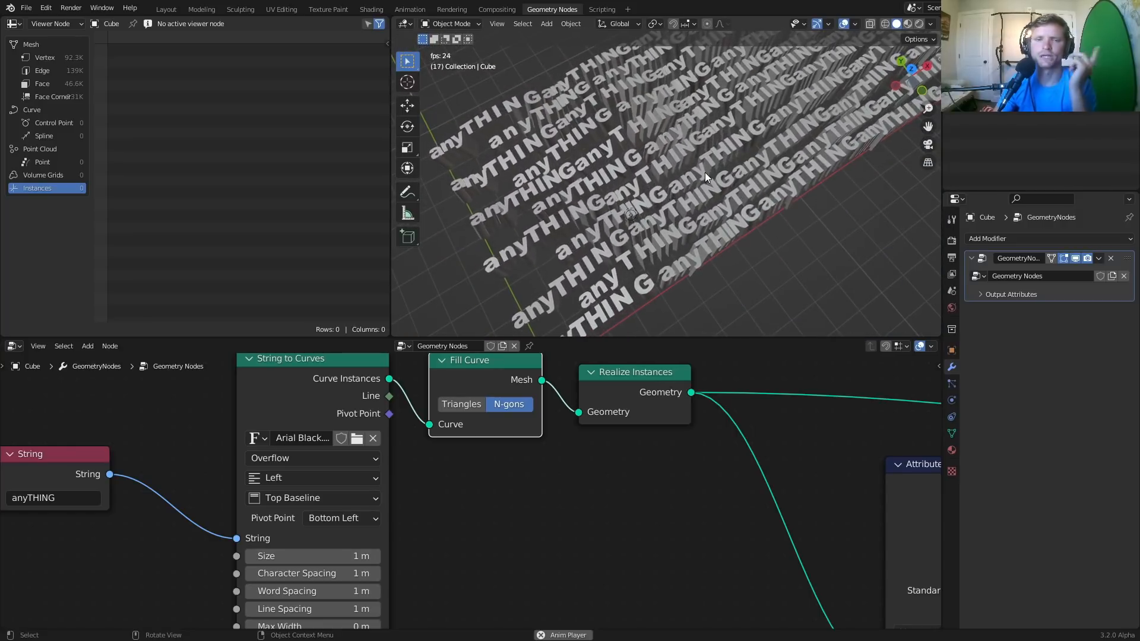
pyautogui.scroll(8, 697, 154)
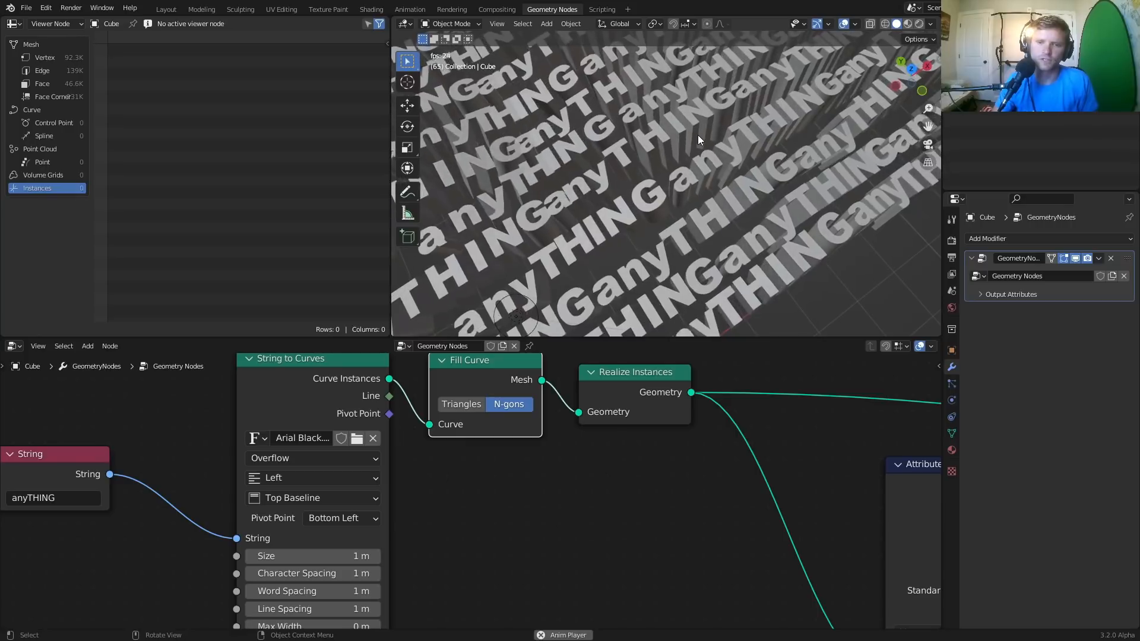
pyautogui.scroll(-8, 683, 141)
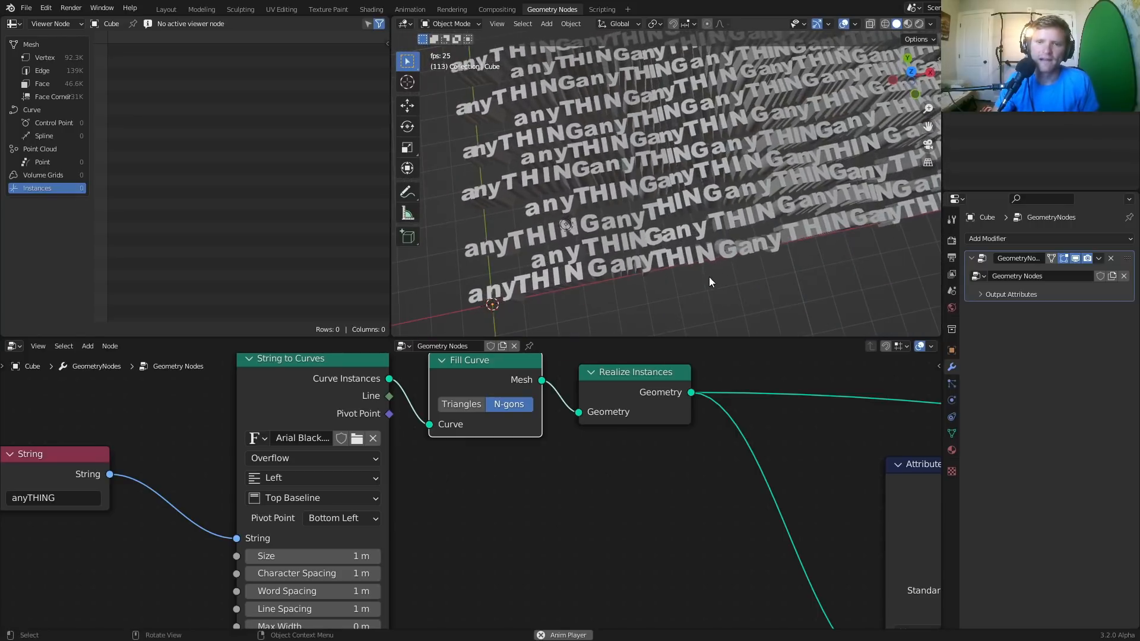
# Stop the animation and shift the Multiply node after Scene Time slightly upward in the node tree
pyautogui.scroll(-4, 785, 493)
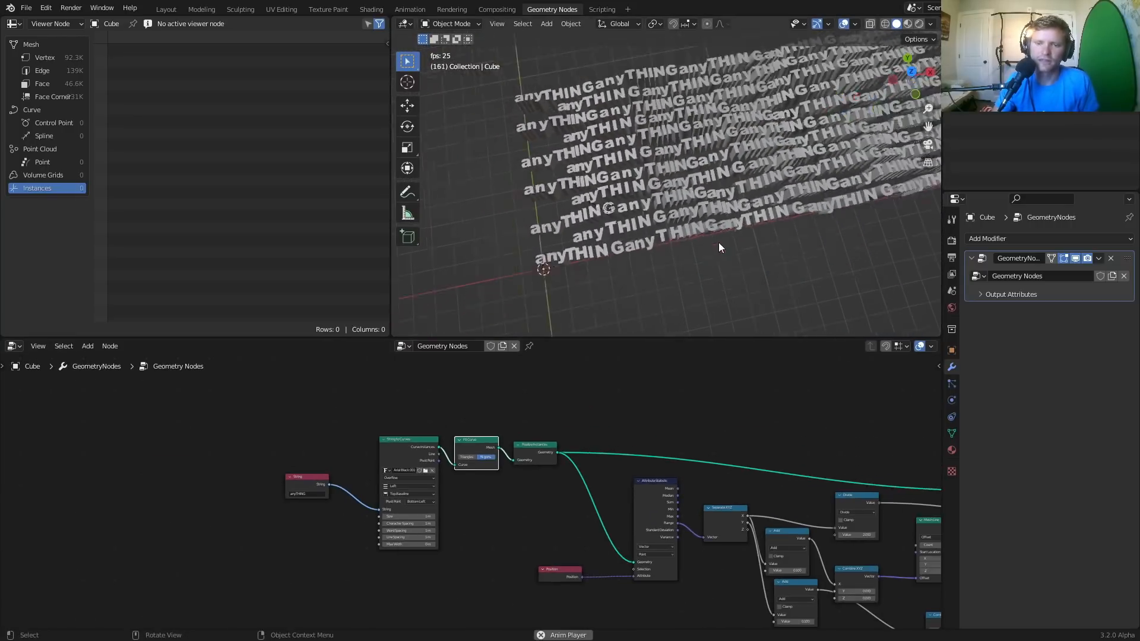
pyautogui.moveTo(762, 416); pyautogui.dragTo(191, 263, button='middle')
pyautogui.scroll(-4, 483, 438)
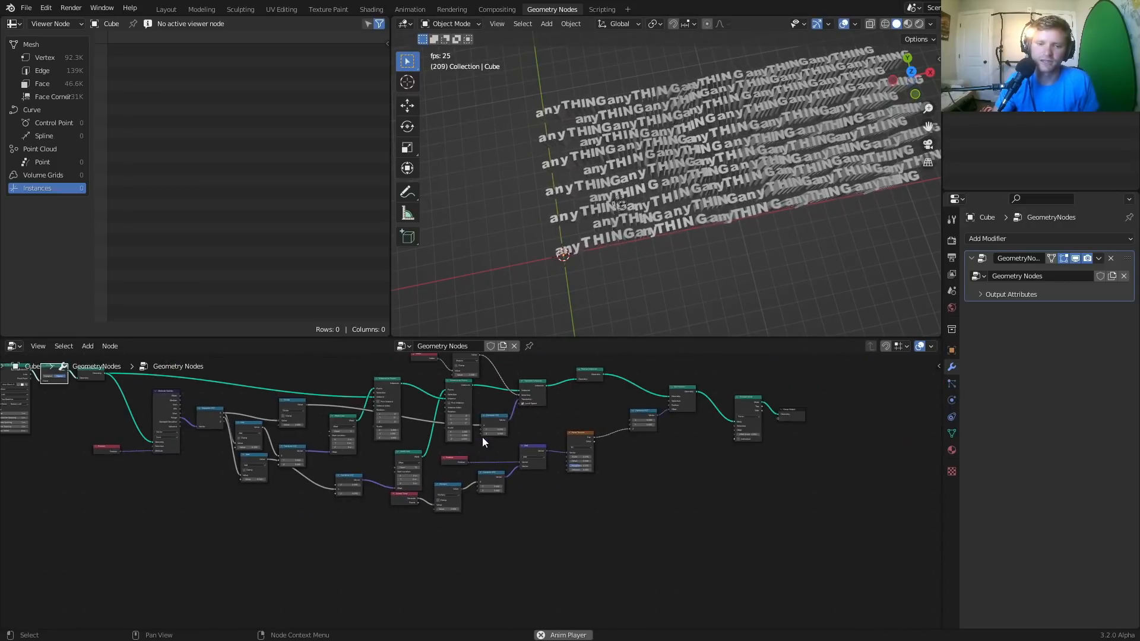
pyautogui.scroll(4, 533, 447)
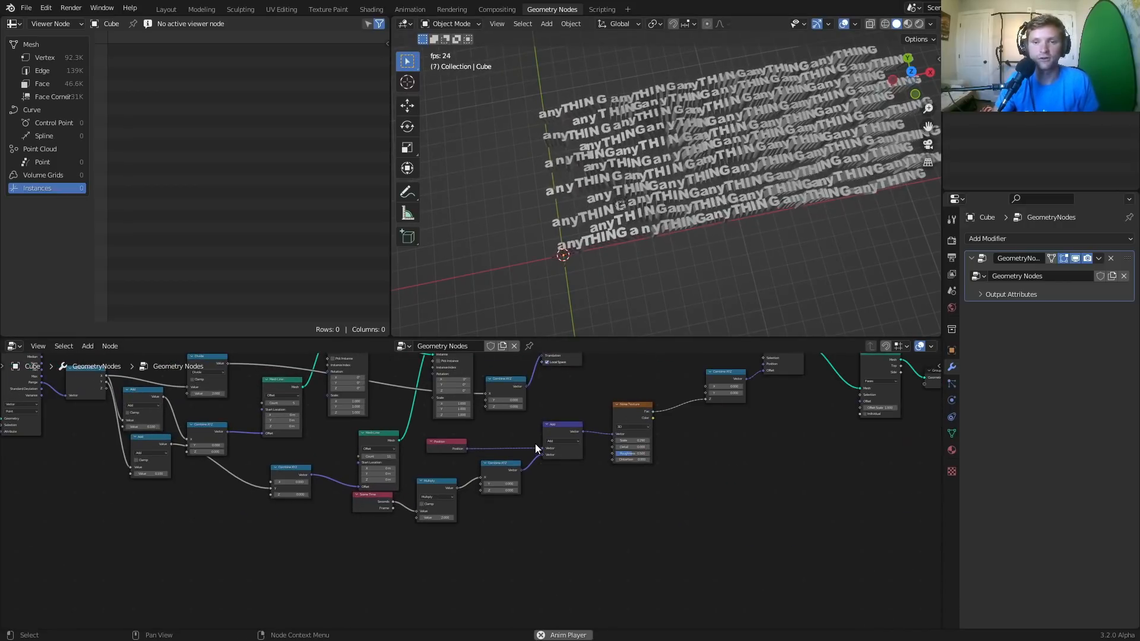
pyautogui.moveTo(718, 437); pyautogui.dragTo(600, 472, button='middle')
pyautogui.press('space')
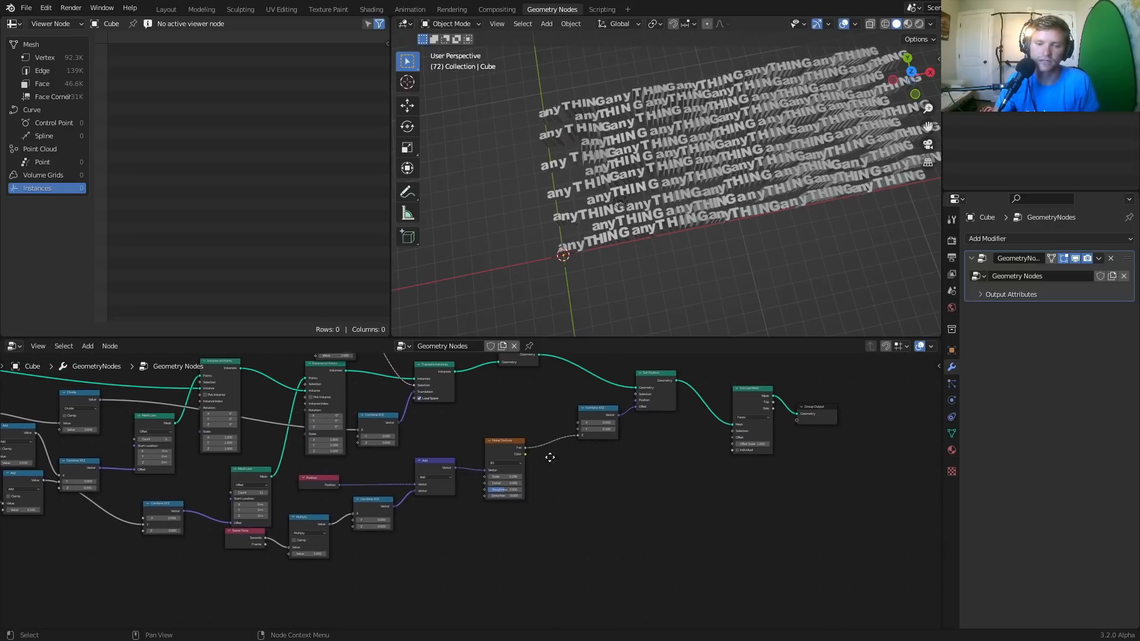
pyautogui.scroll(5, 629, 464)
pyautogui.moveTo(493, 456); pyautogui.dragTo(664, 365, button='middle')
pyautogui.scroll(4, 560, 410)
pyautogui.moveTo(412, 453); pyautogui.dragTo(406, 424)
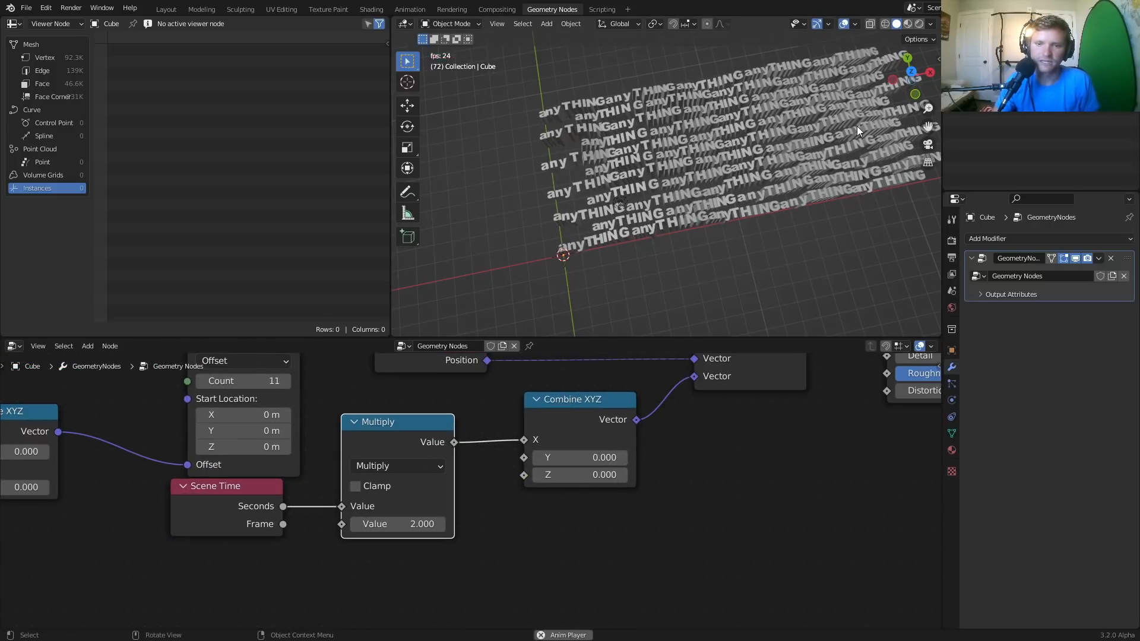
# Try driving the Combine XYZ node's Y input instead of X with the Multiply value, and play the animation
pyautogui.press('space')
pyautogui.press('space')
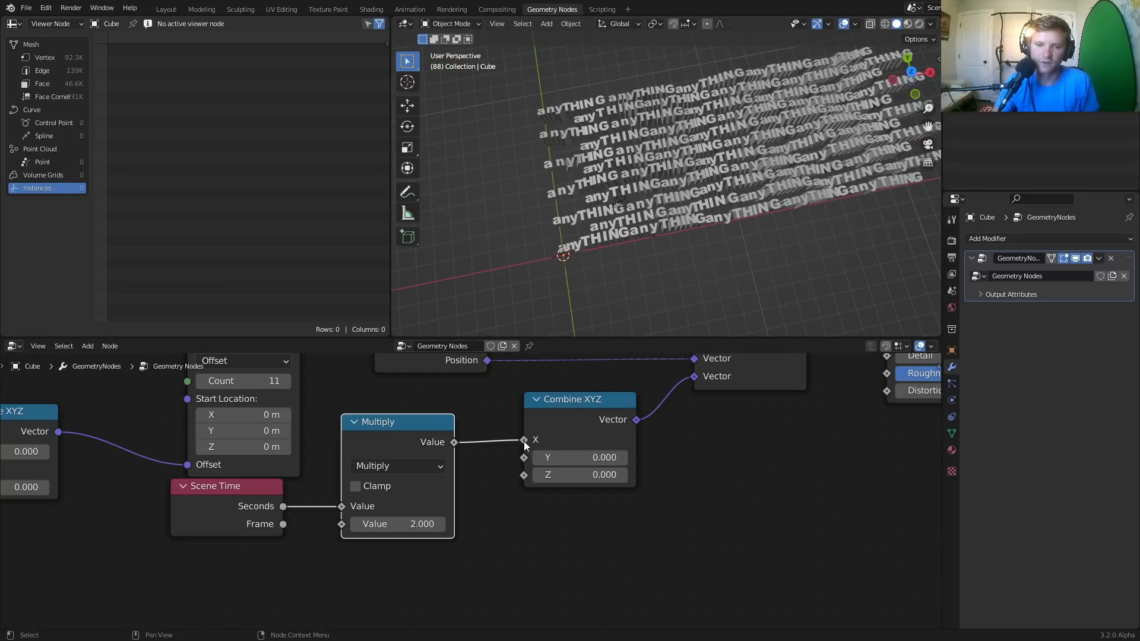
pyautogui.moveTo(526, 467); pyautogui.dragTo(526, 463)
pyautogui.press('space')
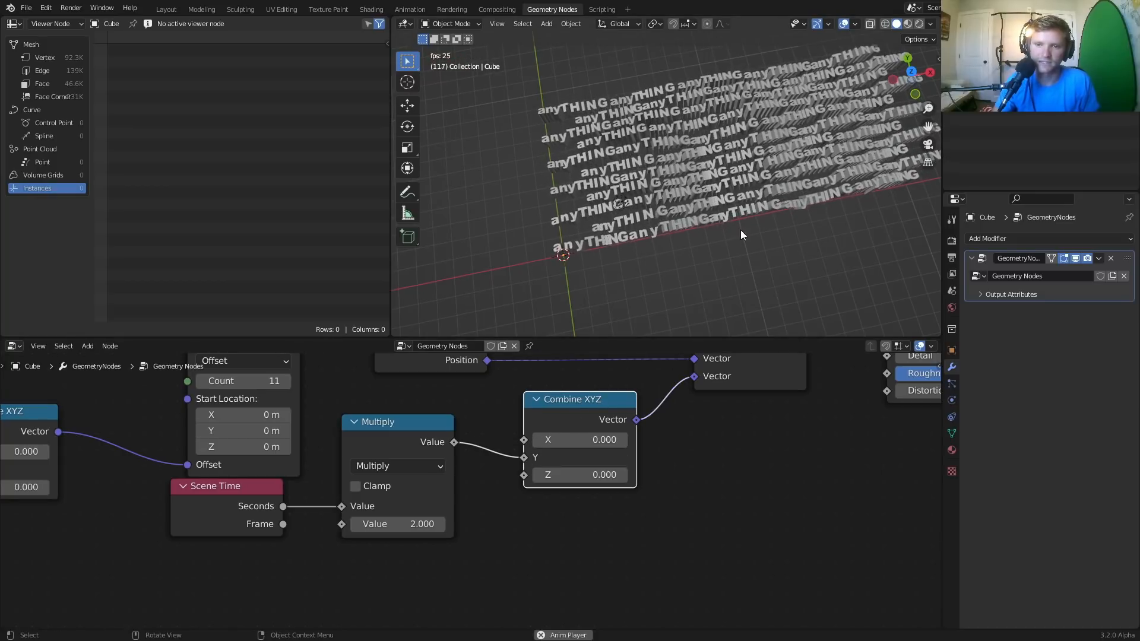
# Duplicate the Multiply node below the original, feed it from Scene Time's Seconds, and connect its output to the Combine XYZ node's Y input
pyautogui.click(442, 478)
pyautogui.hotkey('shift', 'd')
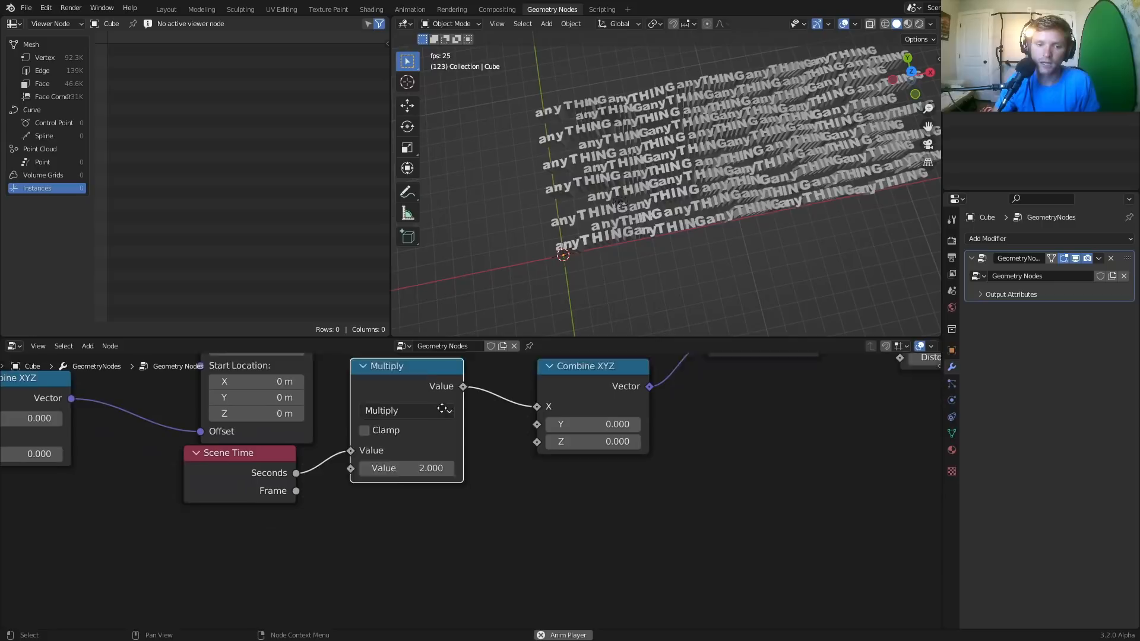
pyautogui.click(450, 555)
pyautogui.moveTo(300, 454); pyautogui.dragTo(362, 572)
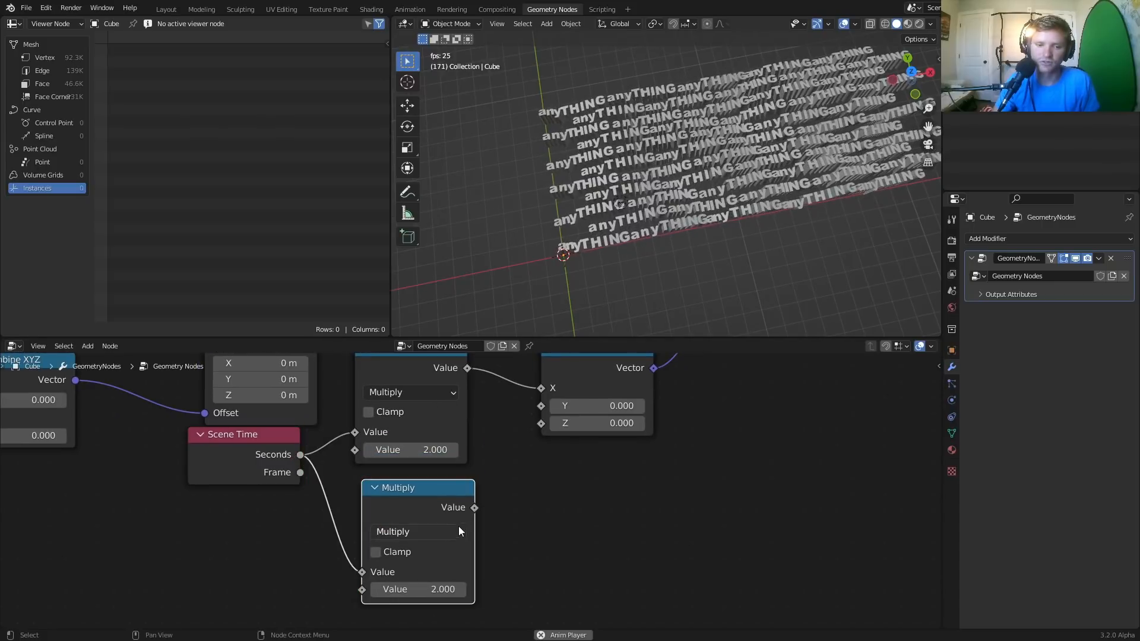
pyautogui.moveTo(475, 508); pyautogui.dragTo(541, 406)
# Set the duplicated Multiply node's value to 1
pyautogui.moveTo(544, 538); pyautogui.dragTo(556, 511, button='middle')
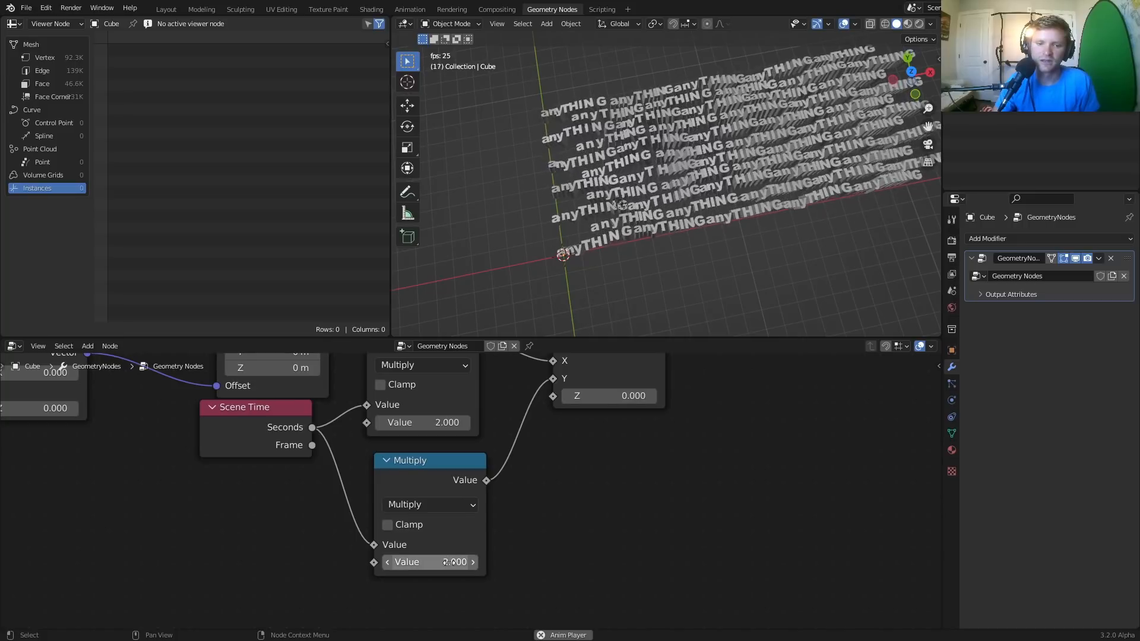
pyautogui.click(431, 561)
pyautogui.write('1')
pyautogui.press('Return')
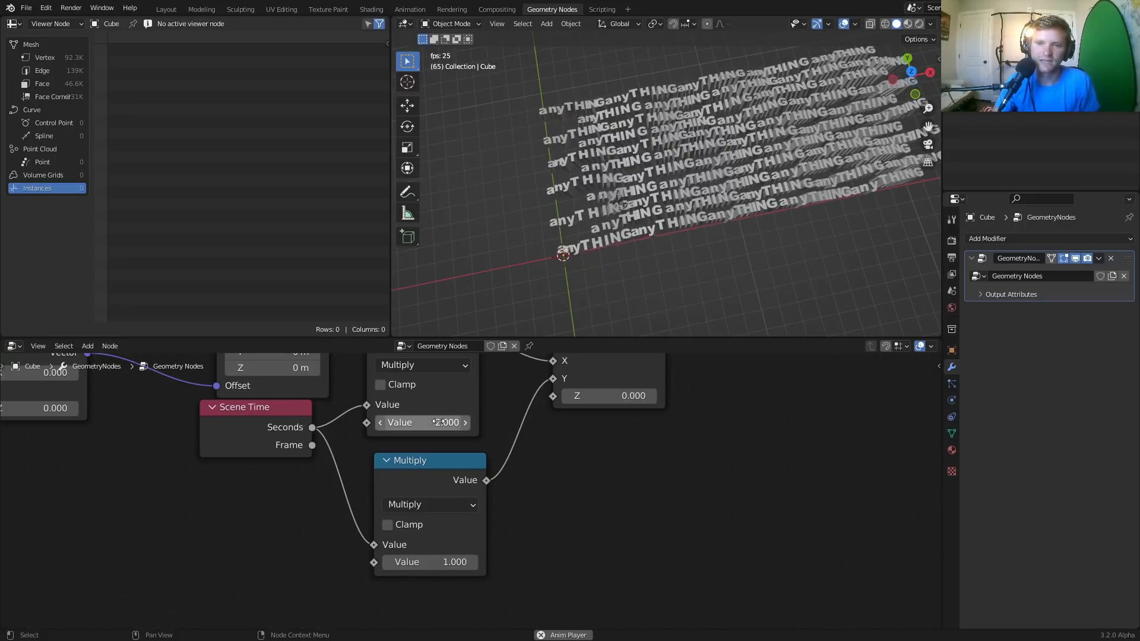
# Examine the text animation in top view and at an angle, undoing the annotation strokes sketched beside the grid
pyautogui.click(910, 68)
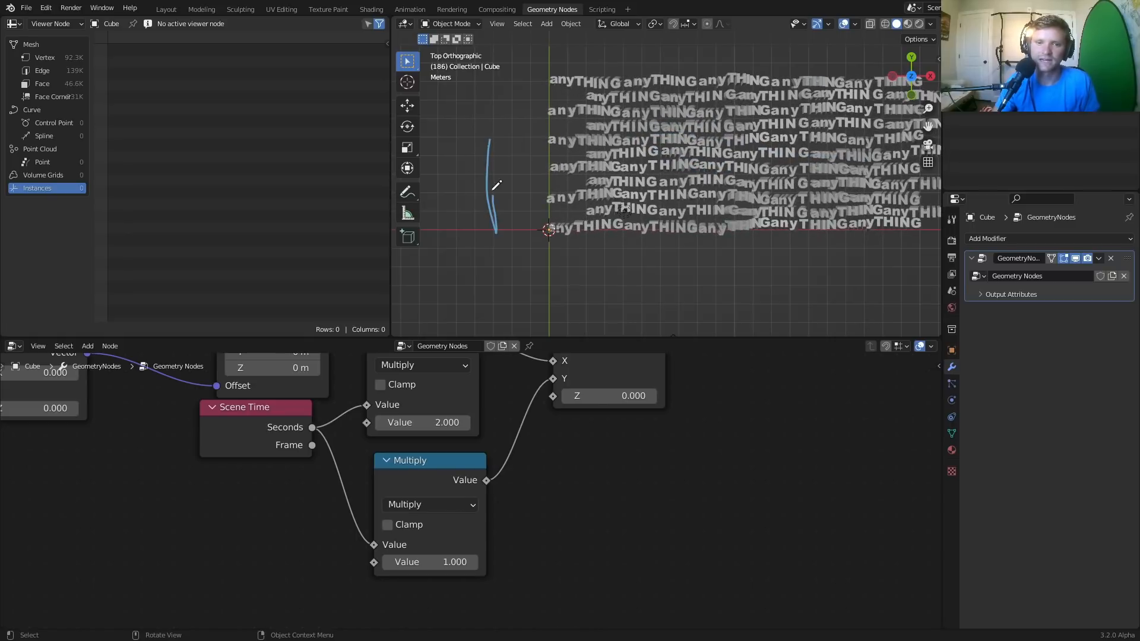
pyautogui.hotkey('ctrl', 'z')
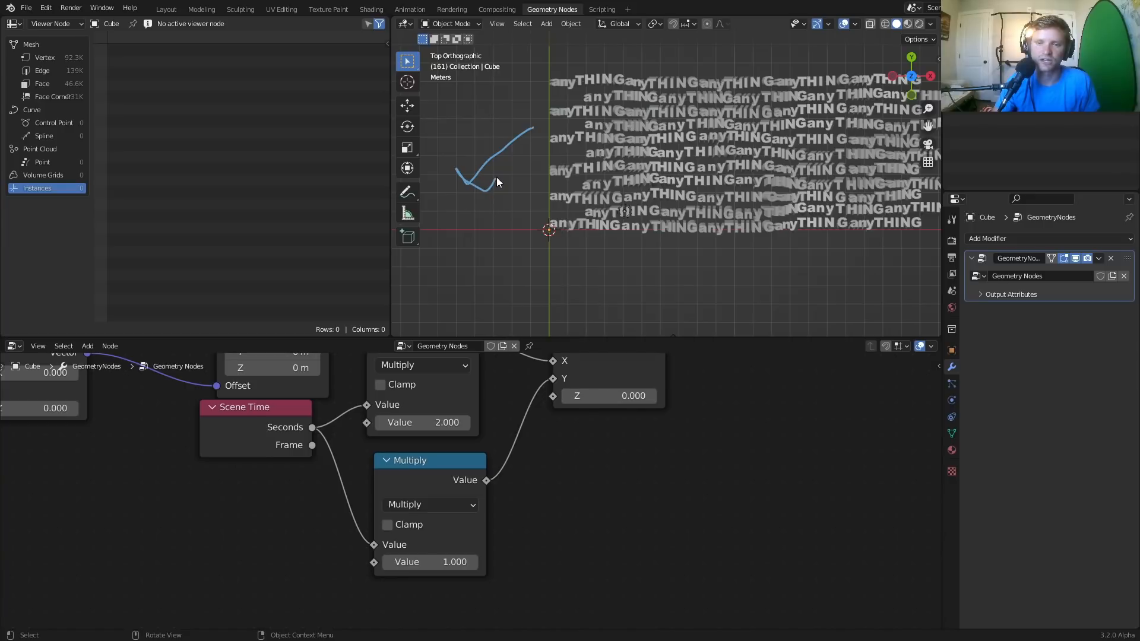
pyautogui.hotkey('ctrl', 'z')
pyautogui.press('space')
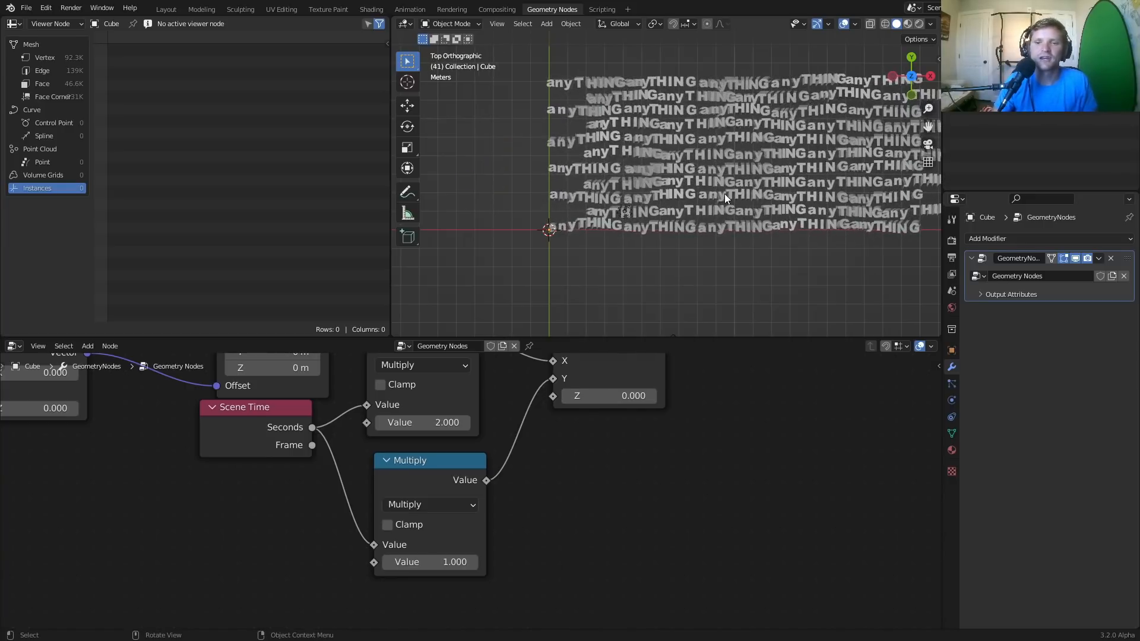
pyautogui.moveTo(724, 193); pyautogui.dragTo(810, 141, button='middle')
pyautogui.press('space')
pyautogui.press('q')
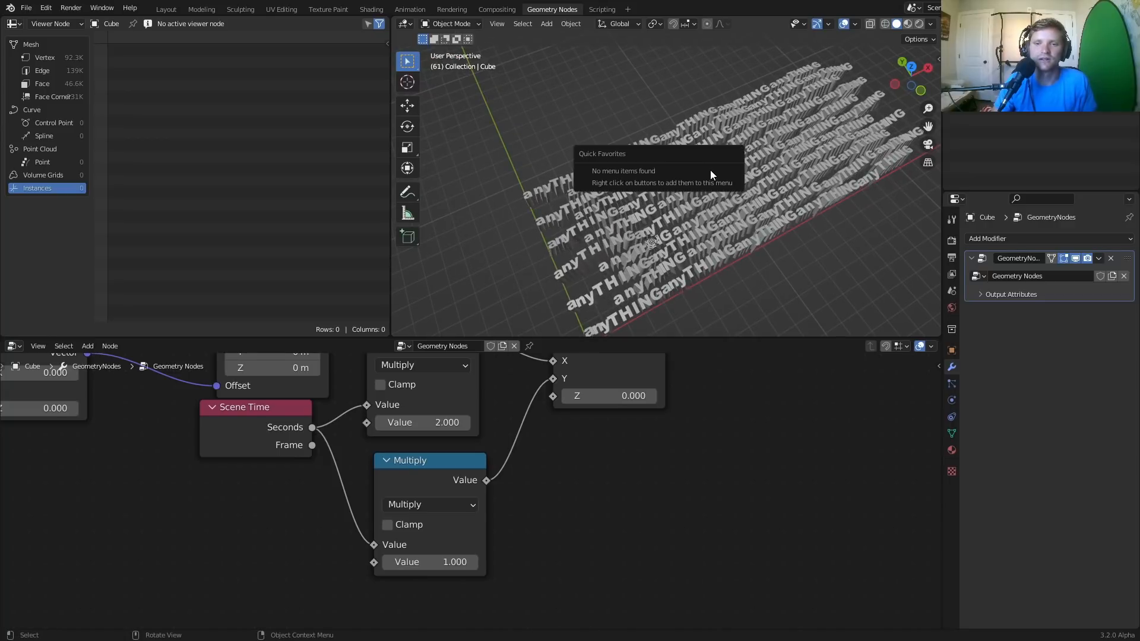
# Take the Blender window out of fullscreen, switch to OBS, and activate the bigcam scene
pyautogui.click(116, 10)
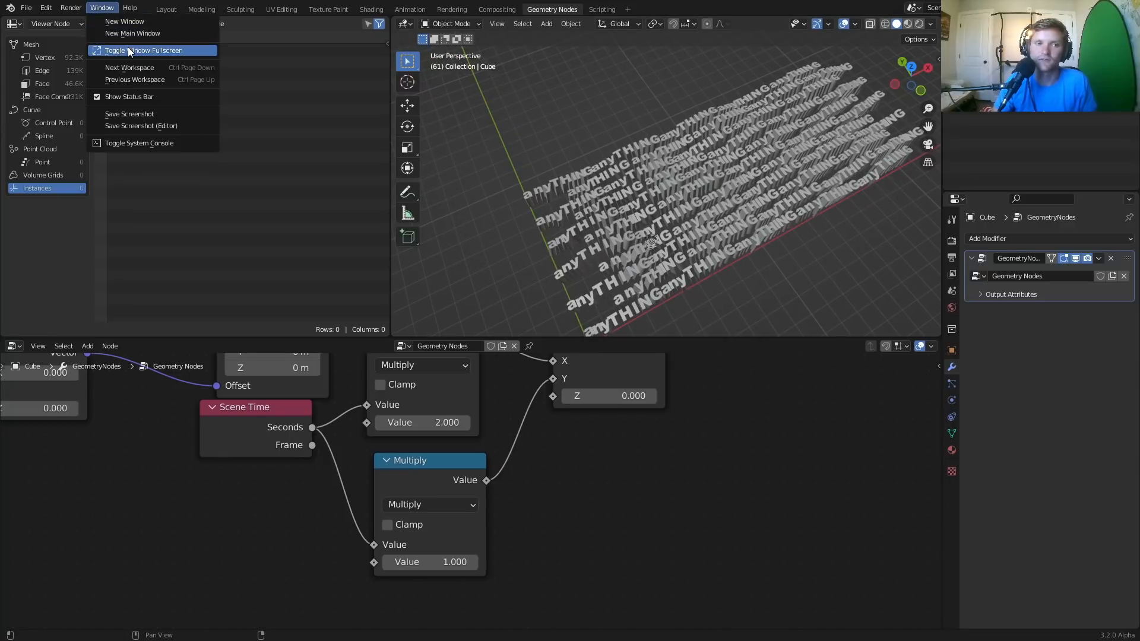
pyautogui.click(129, 52)
pyautogui.click(423, 629)
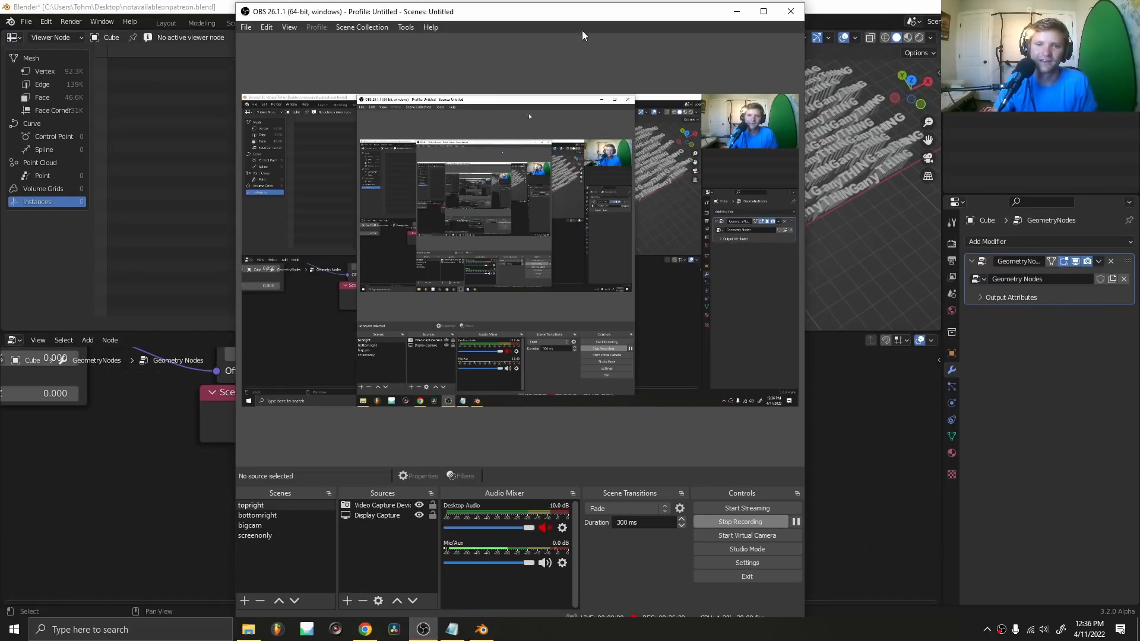
pyautogui.moveTo(576, 16); pyautogui.dragTo(584, 3)
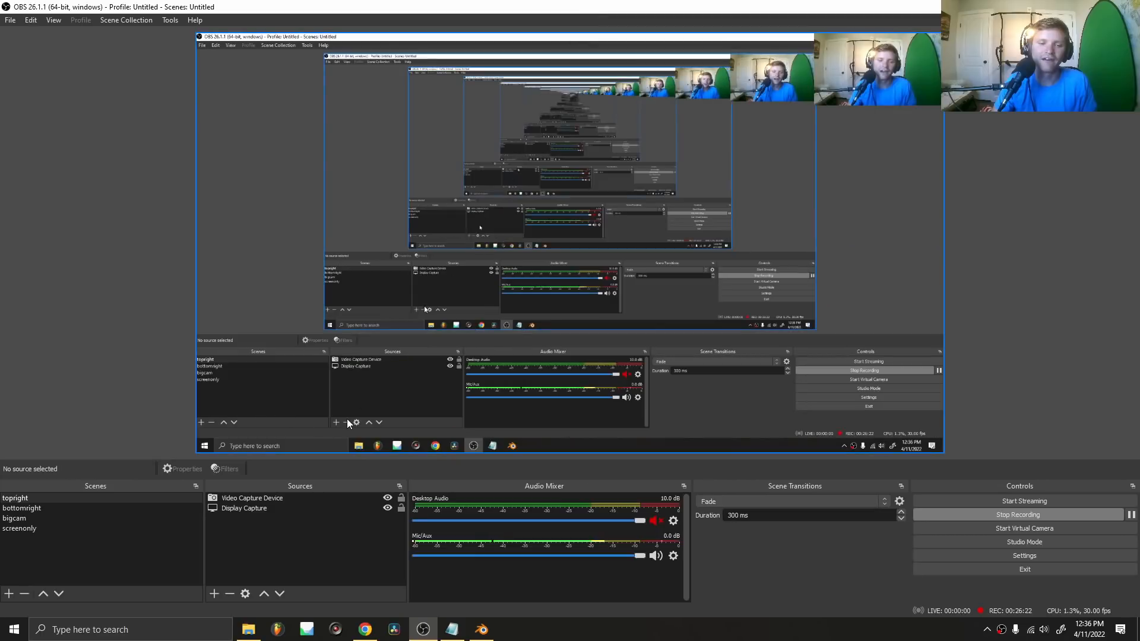
pyautogui.doubleClick(659, 2)
pyautogui.click(374, 543)
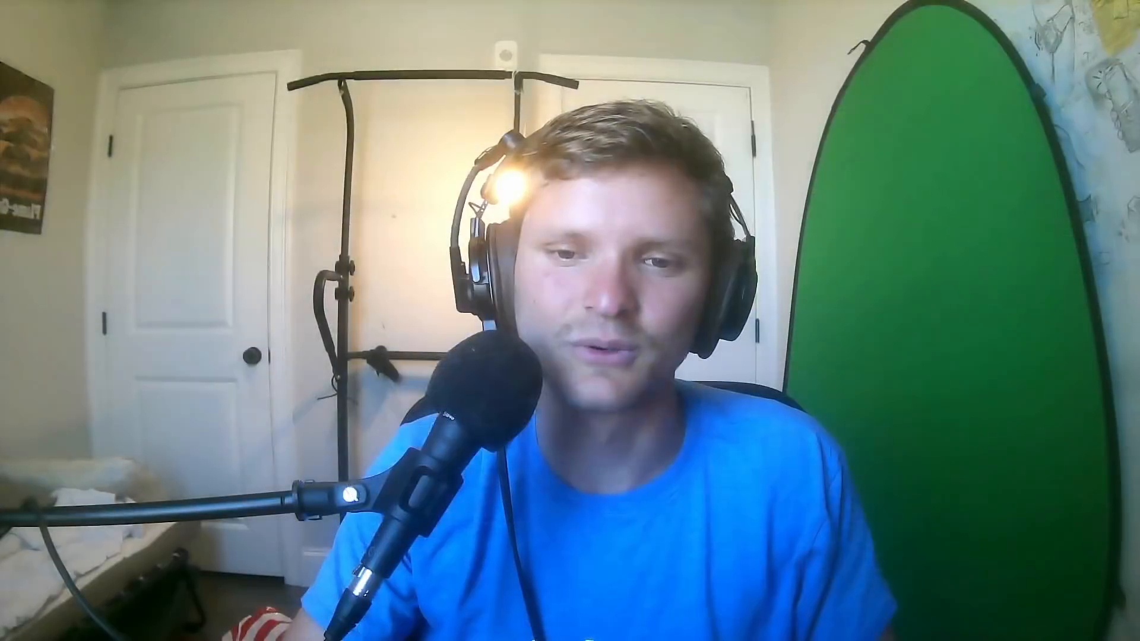